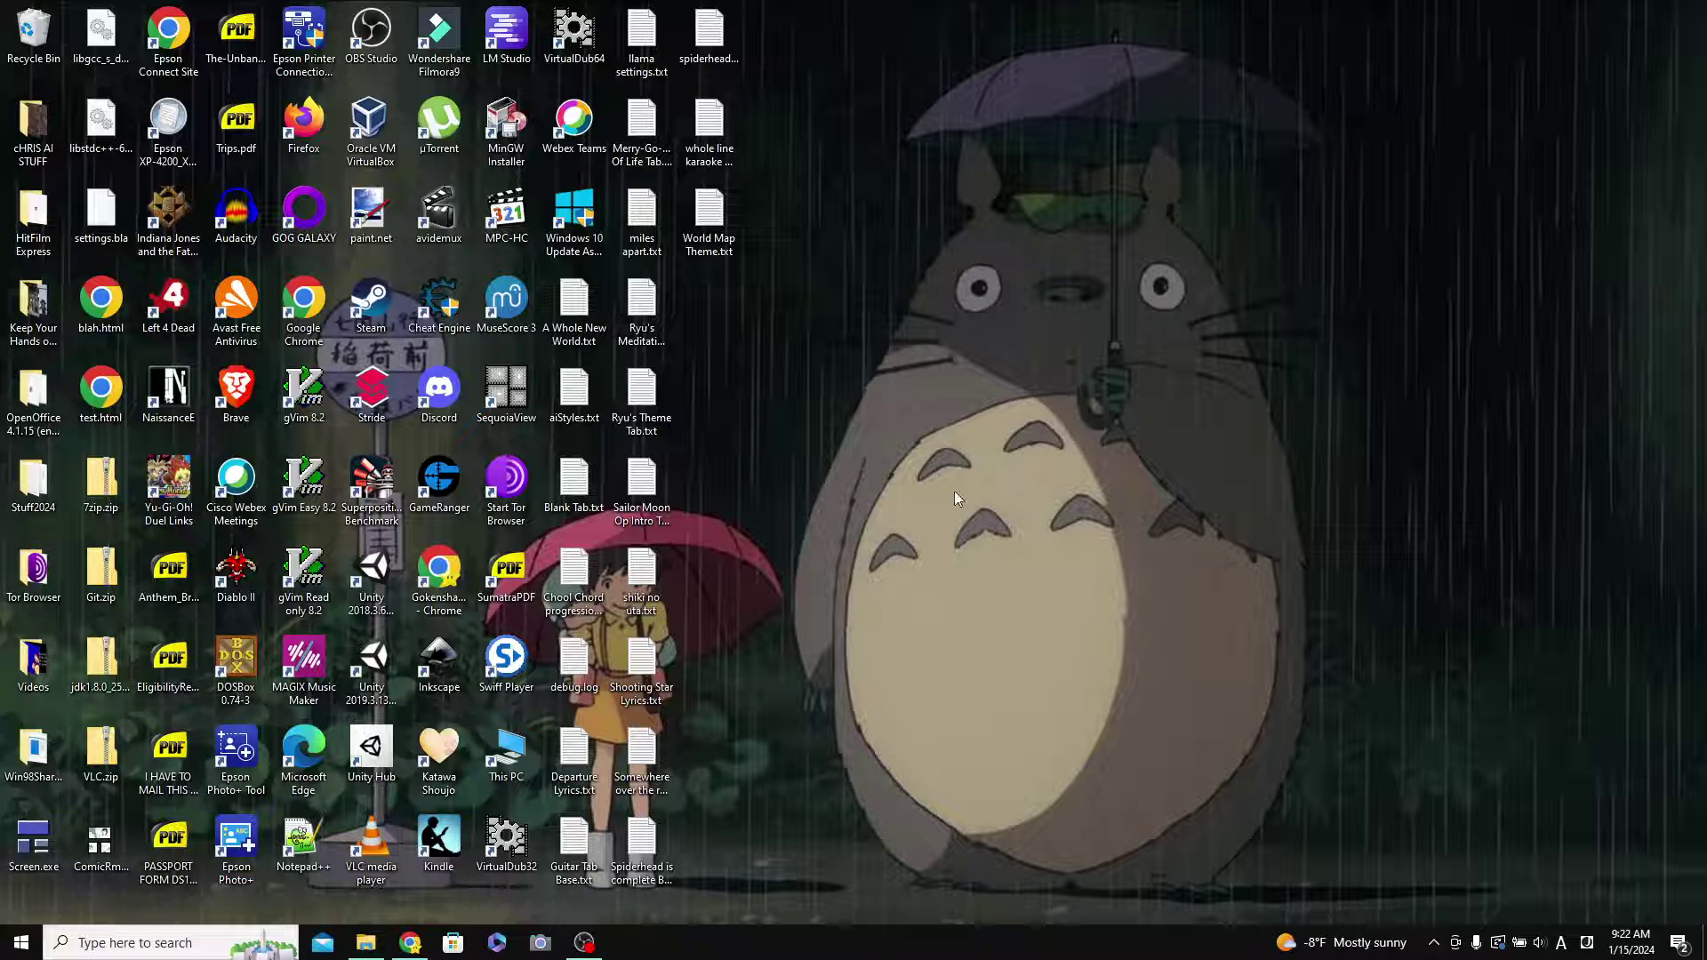
# Search the web for aegisub in Chrome and view the Downloads page on aegisub.org.
pyautogui.click(408, 944)
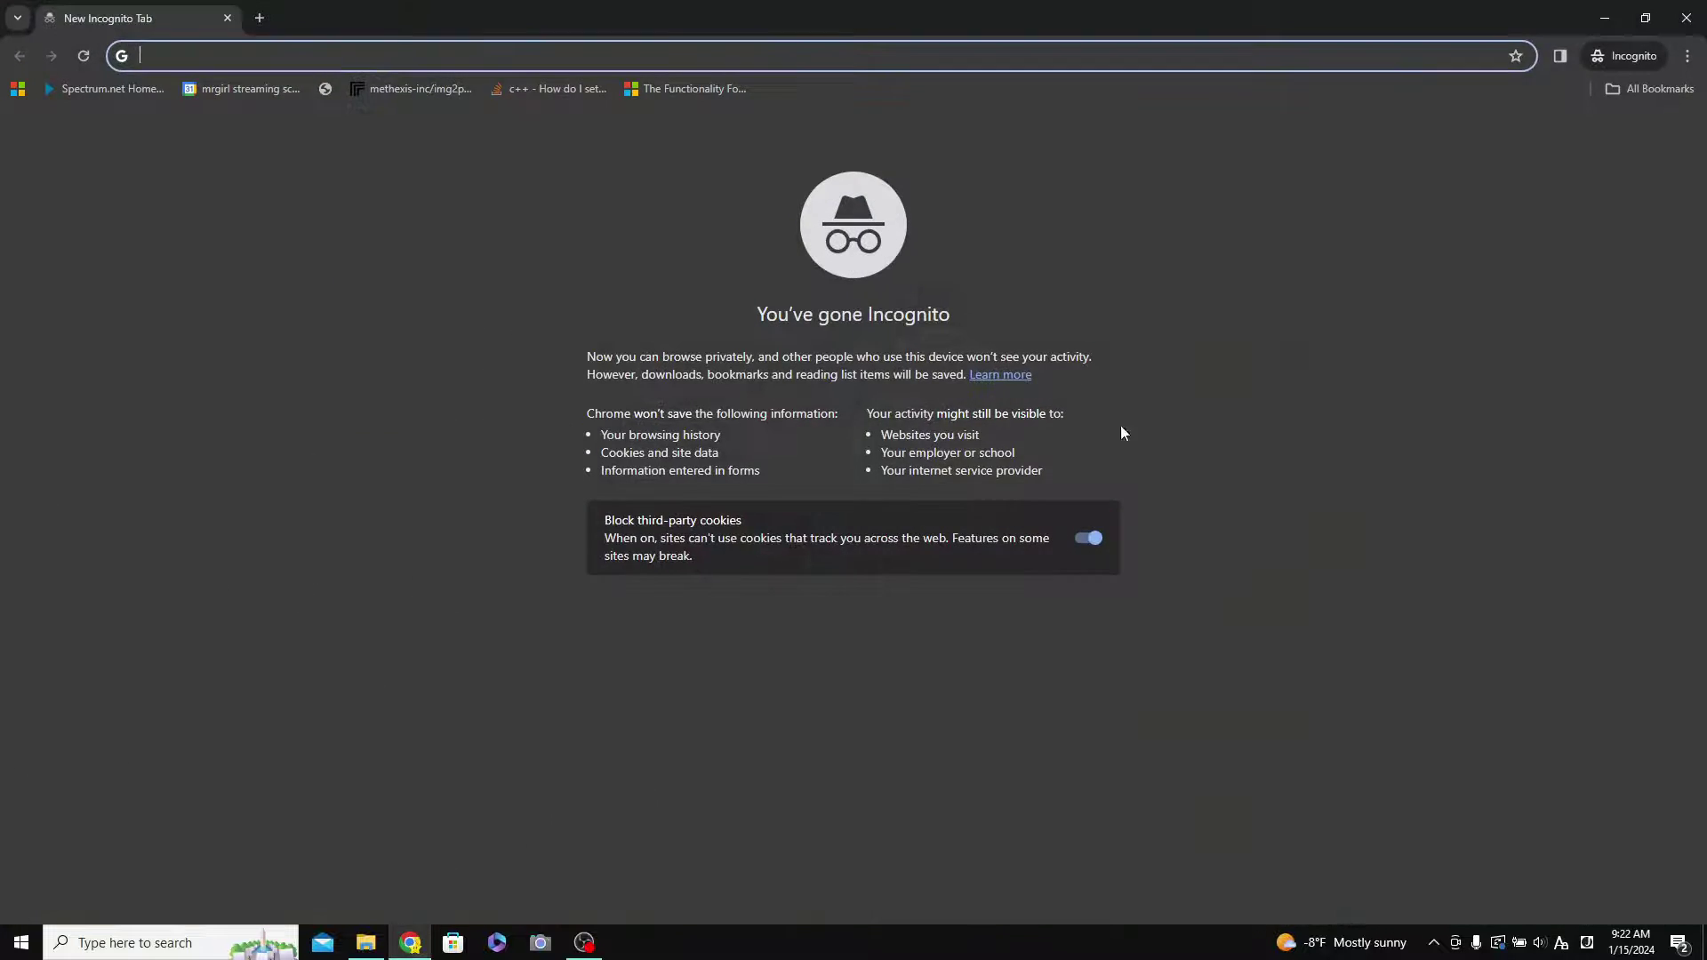
pyautogui.write('aegisub')
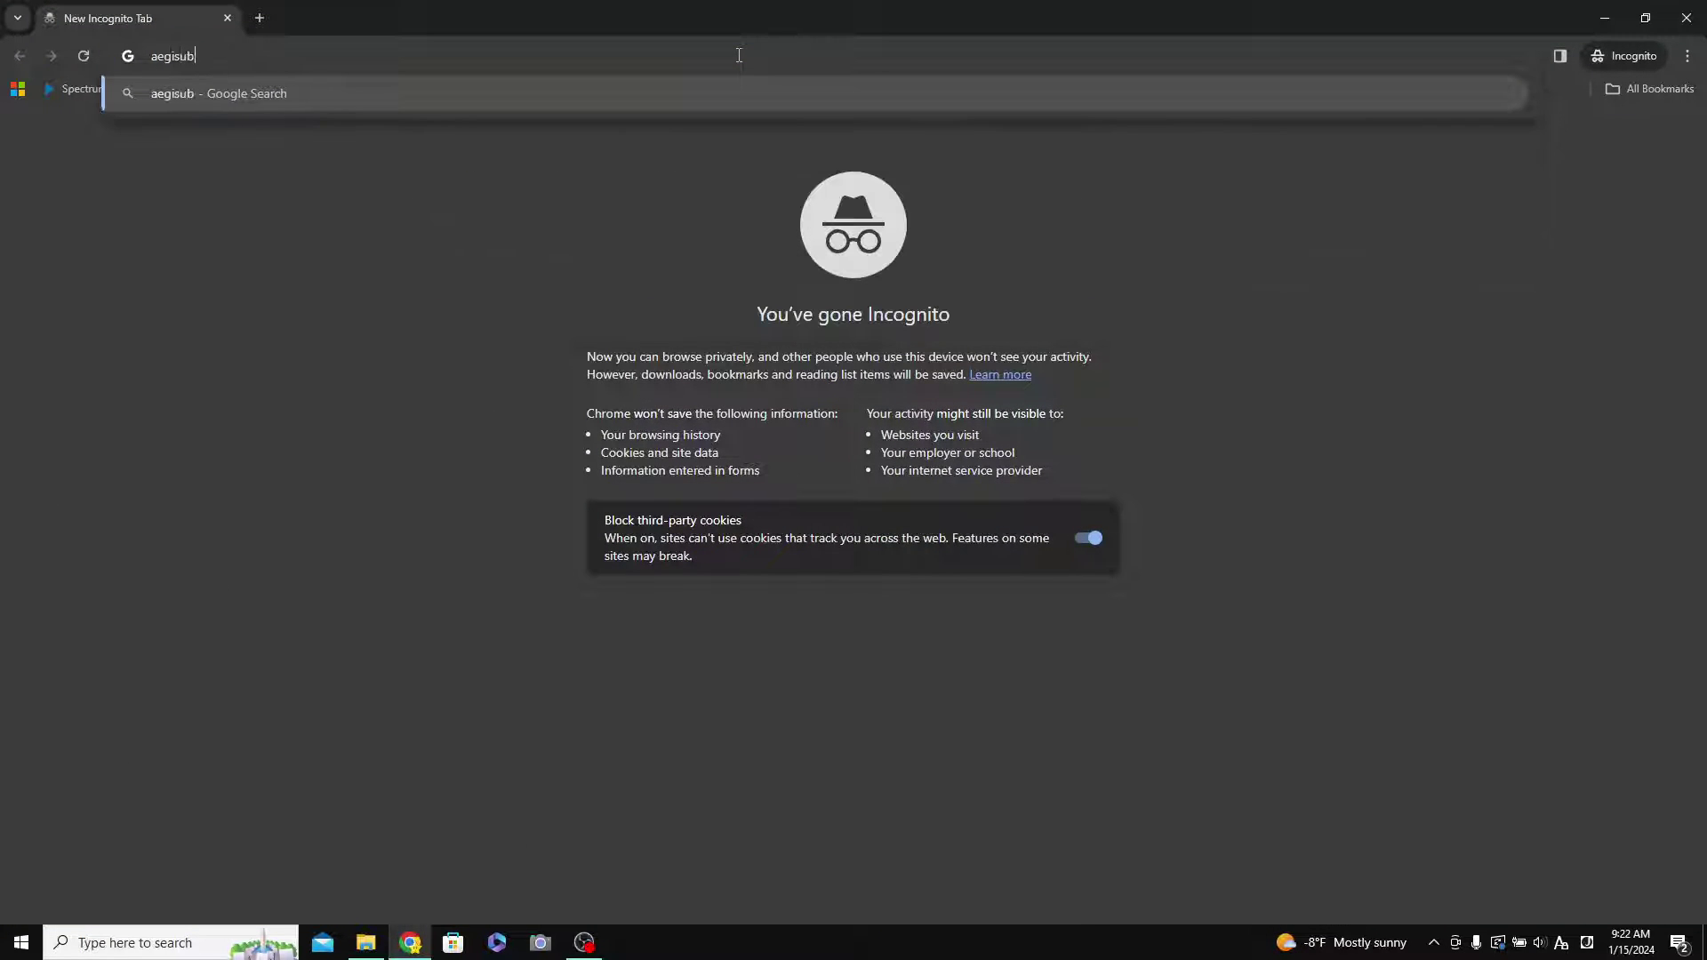
pyautogui.press('Return')
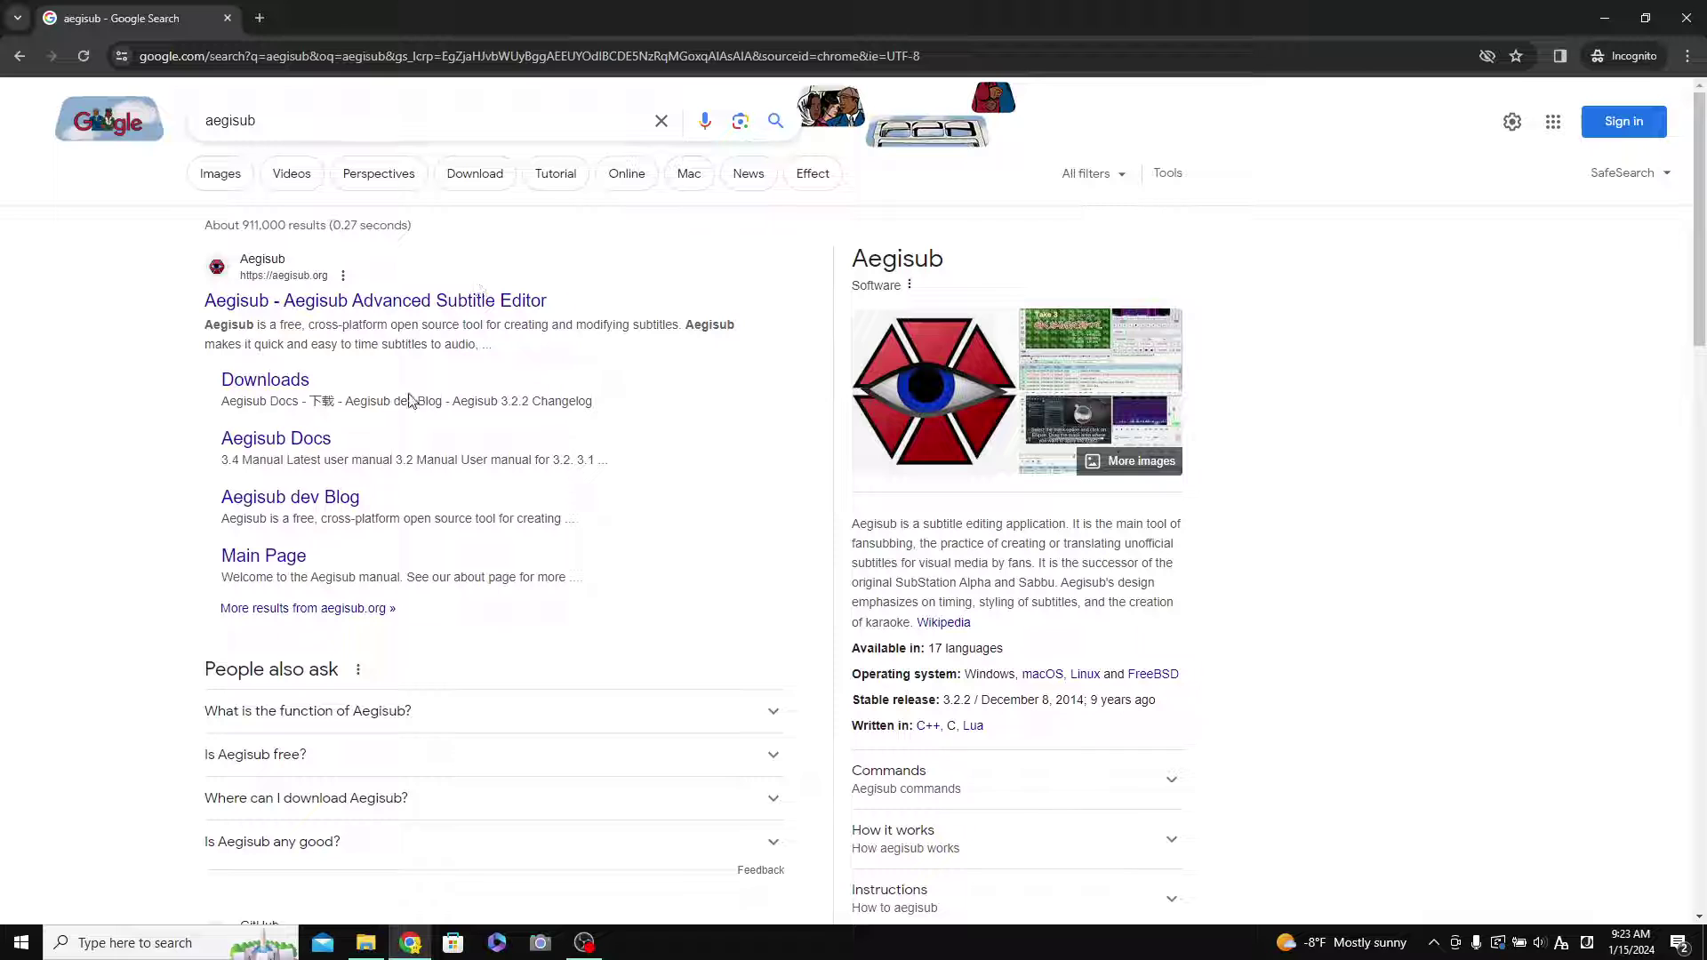
pyautogui.click(423, 302)
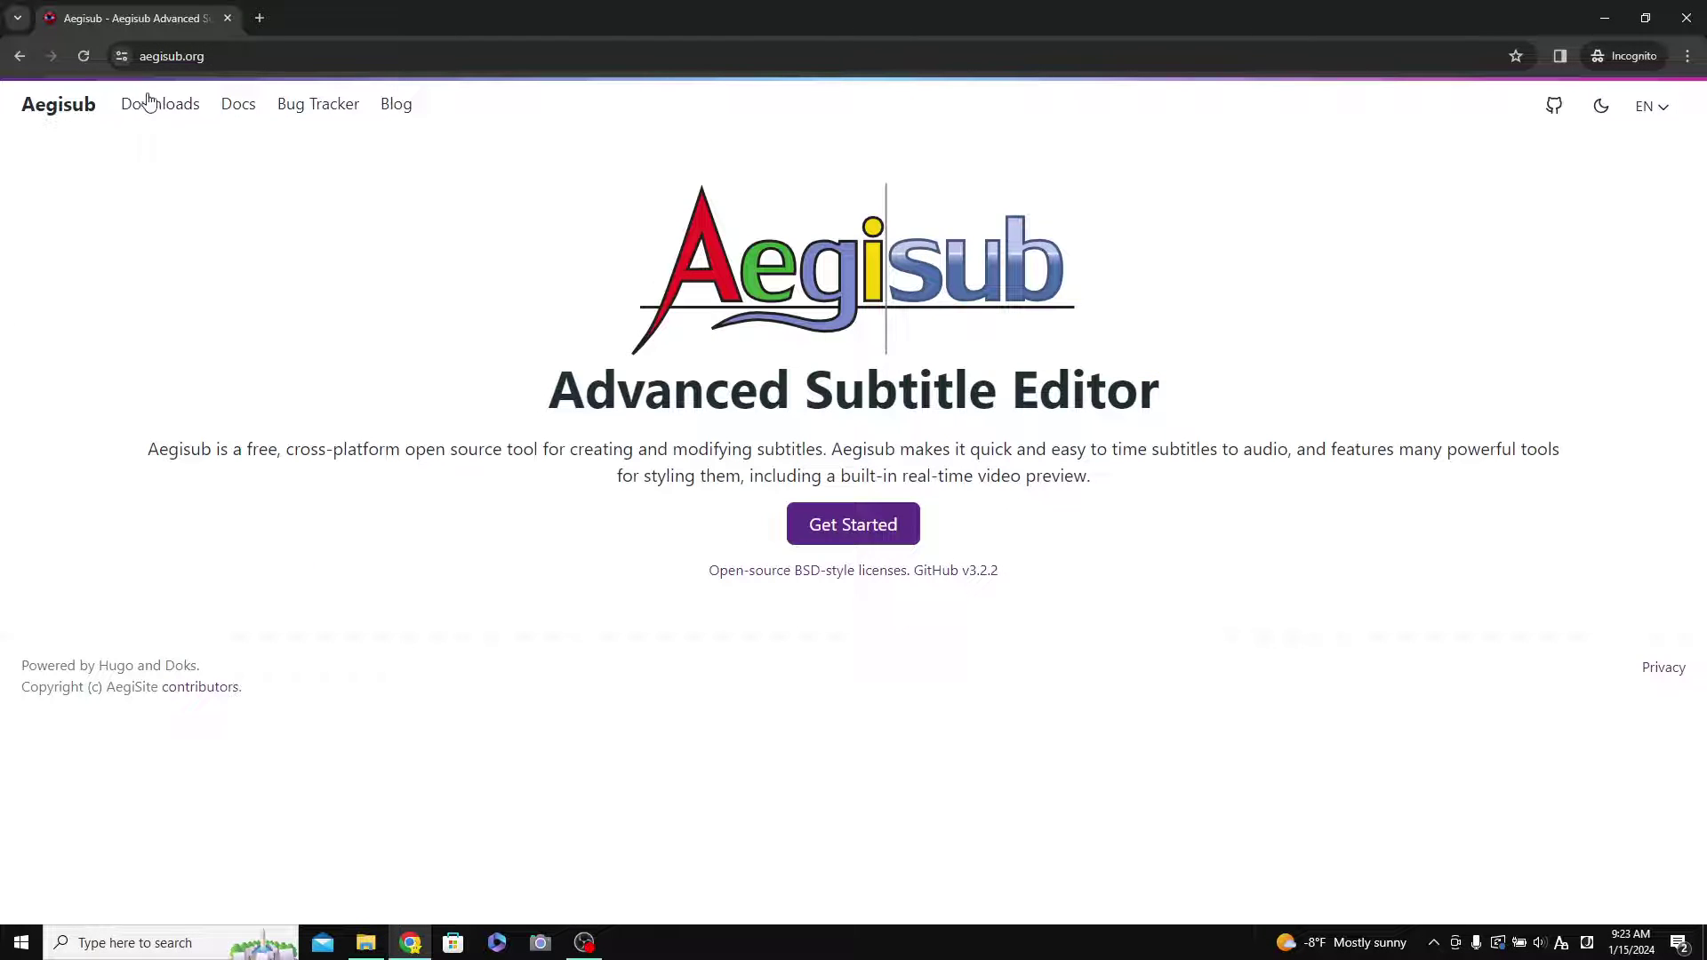
pyautogui.click(160, 107)
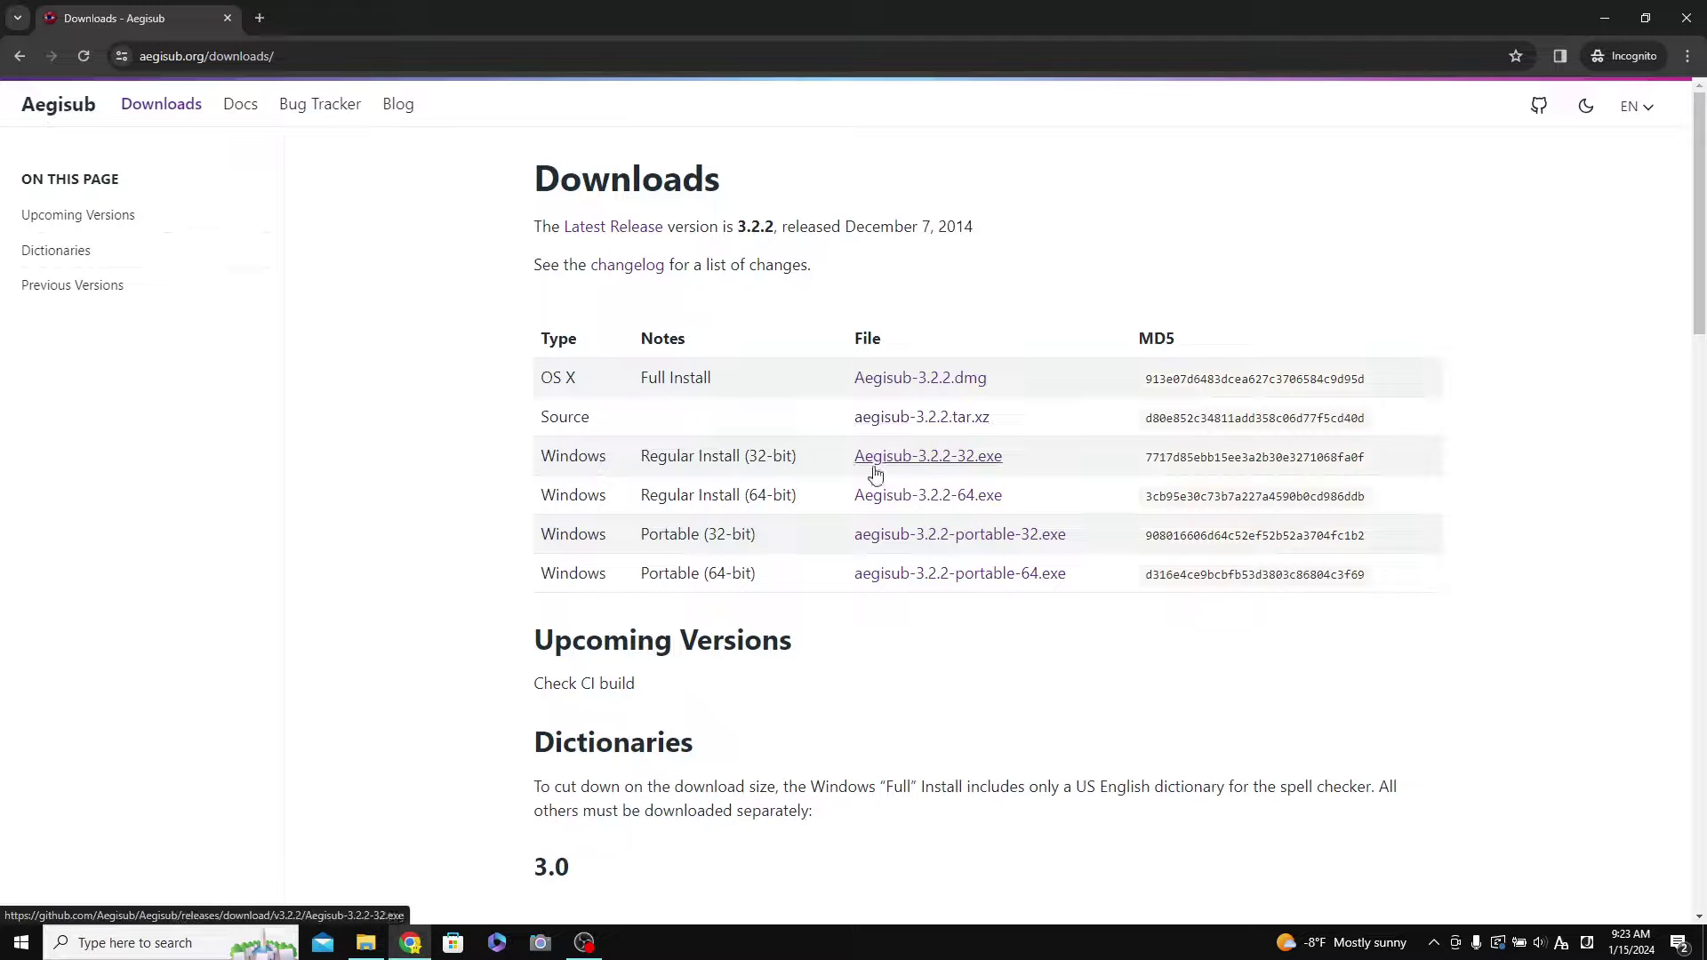
pyautogui.click(1604, 22)
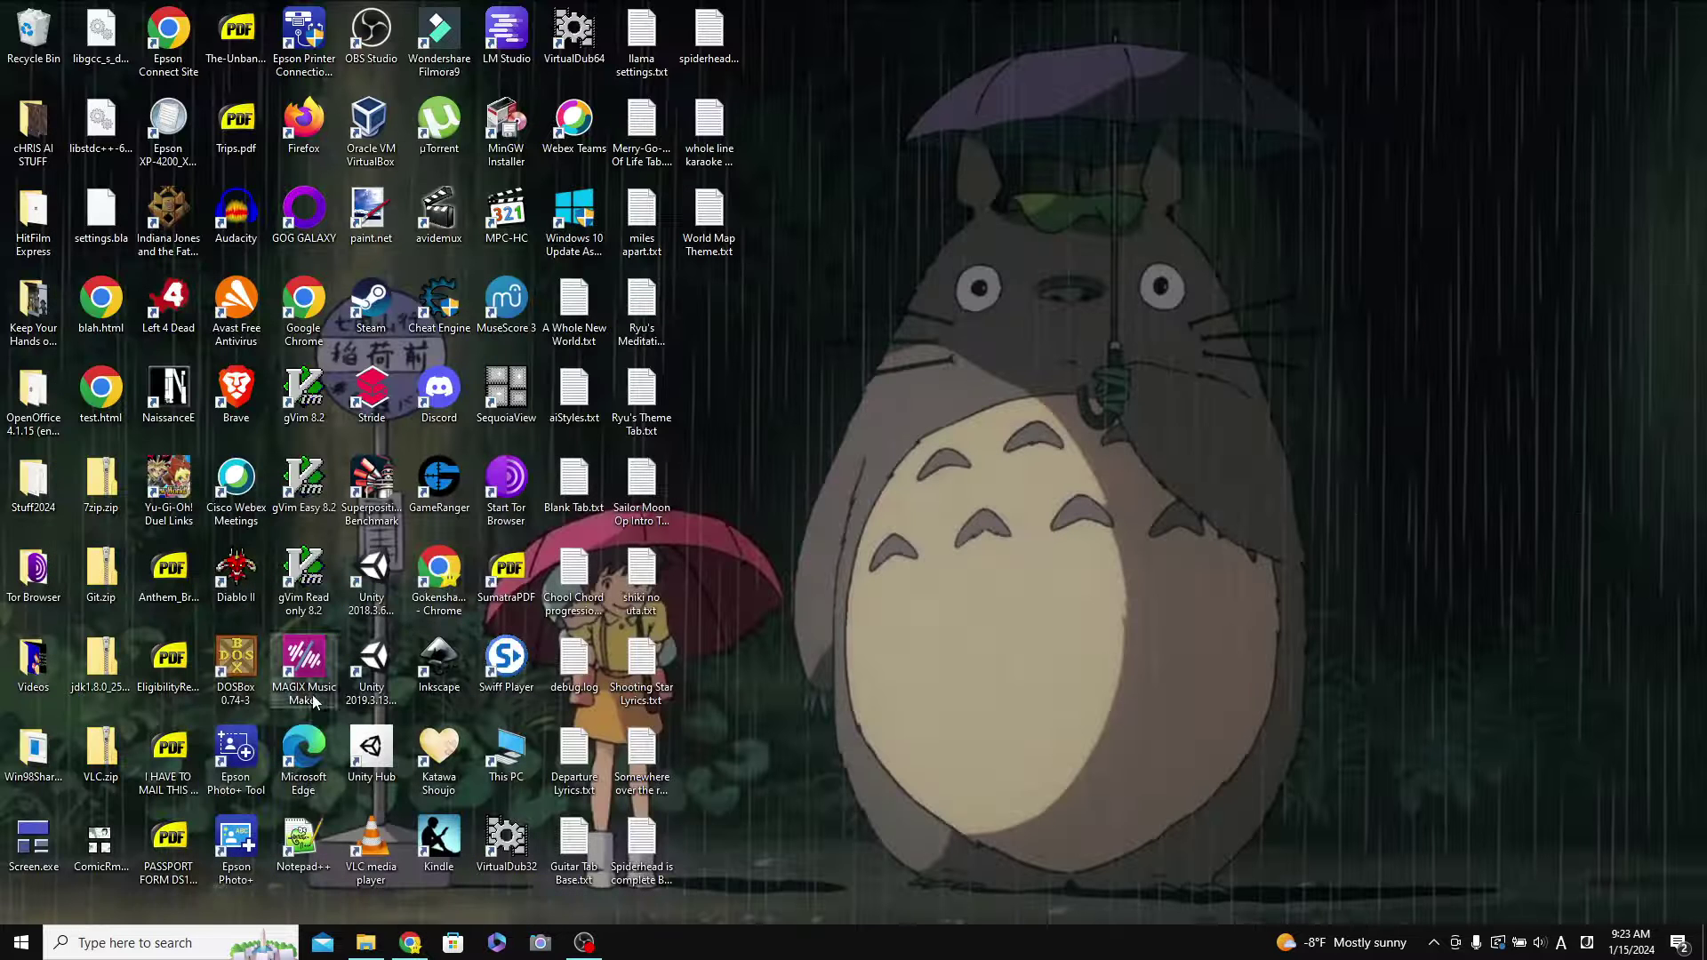
# Launch Aegisub and load the video KuromiNote 001.mp4 from the KuromiNote folder.
pyautogui.click(22, 949)
pyautogui.write('ang')
pyautogui.press('Return')
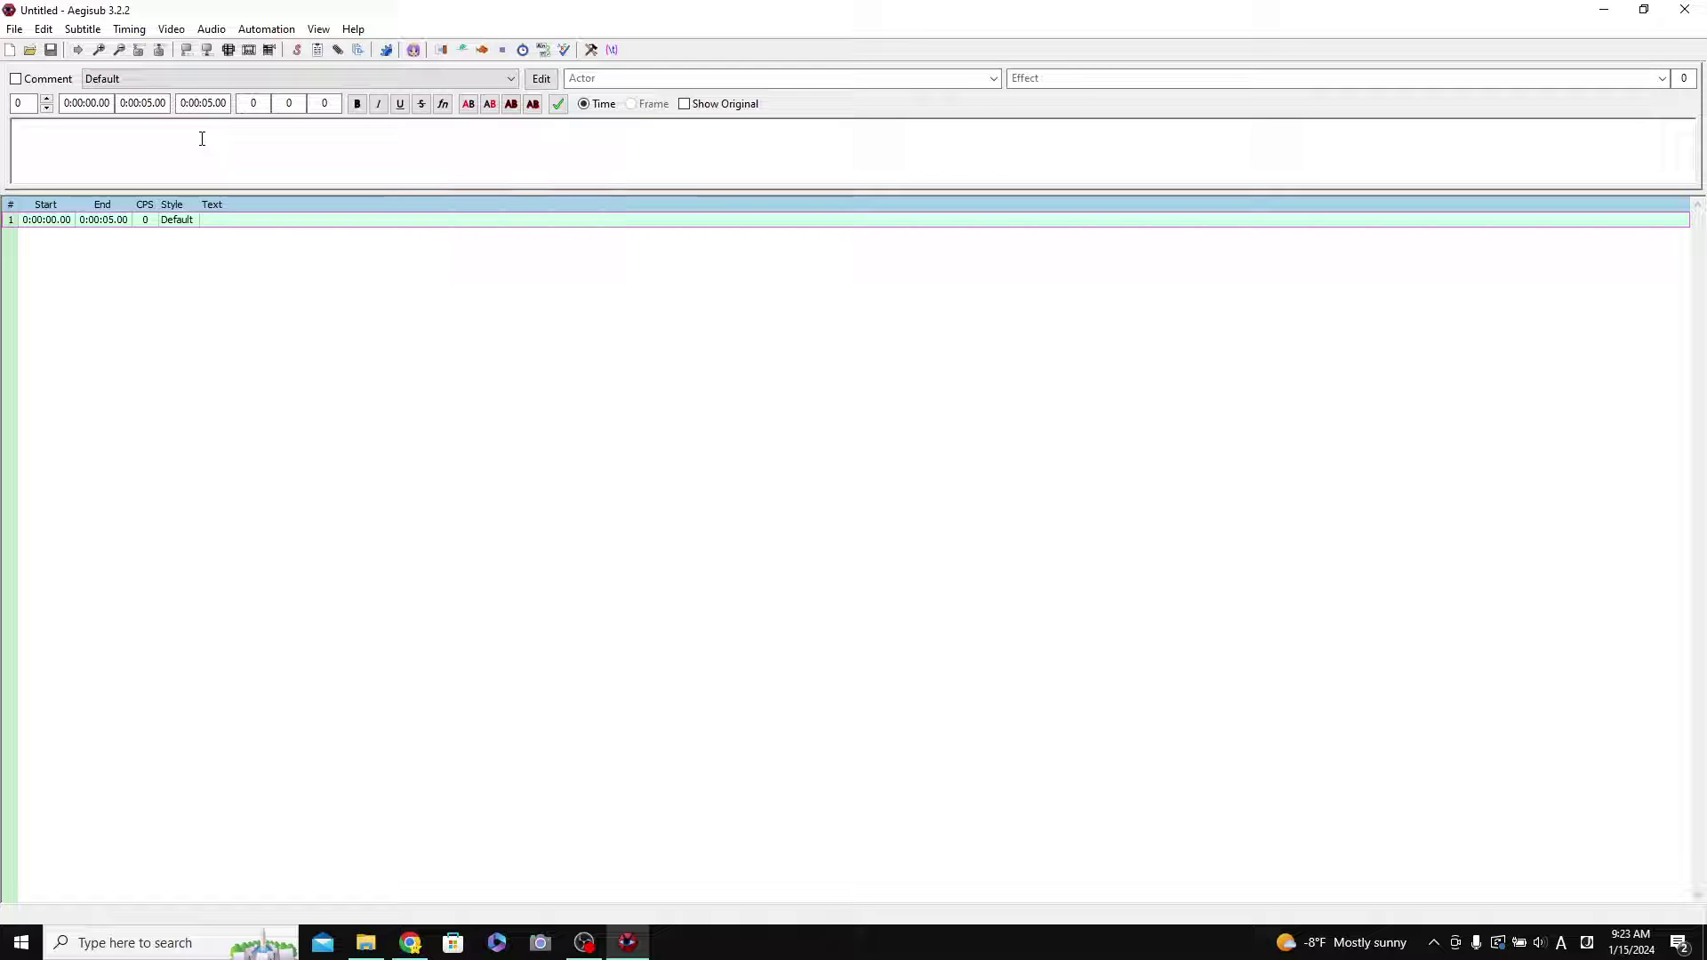
pyautogui.click(174, 29)
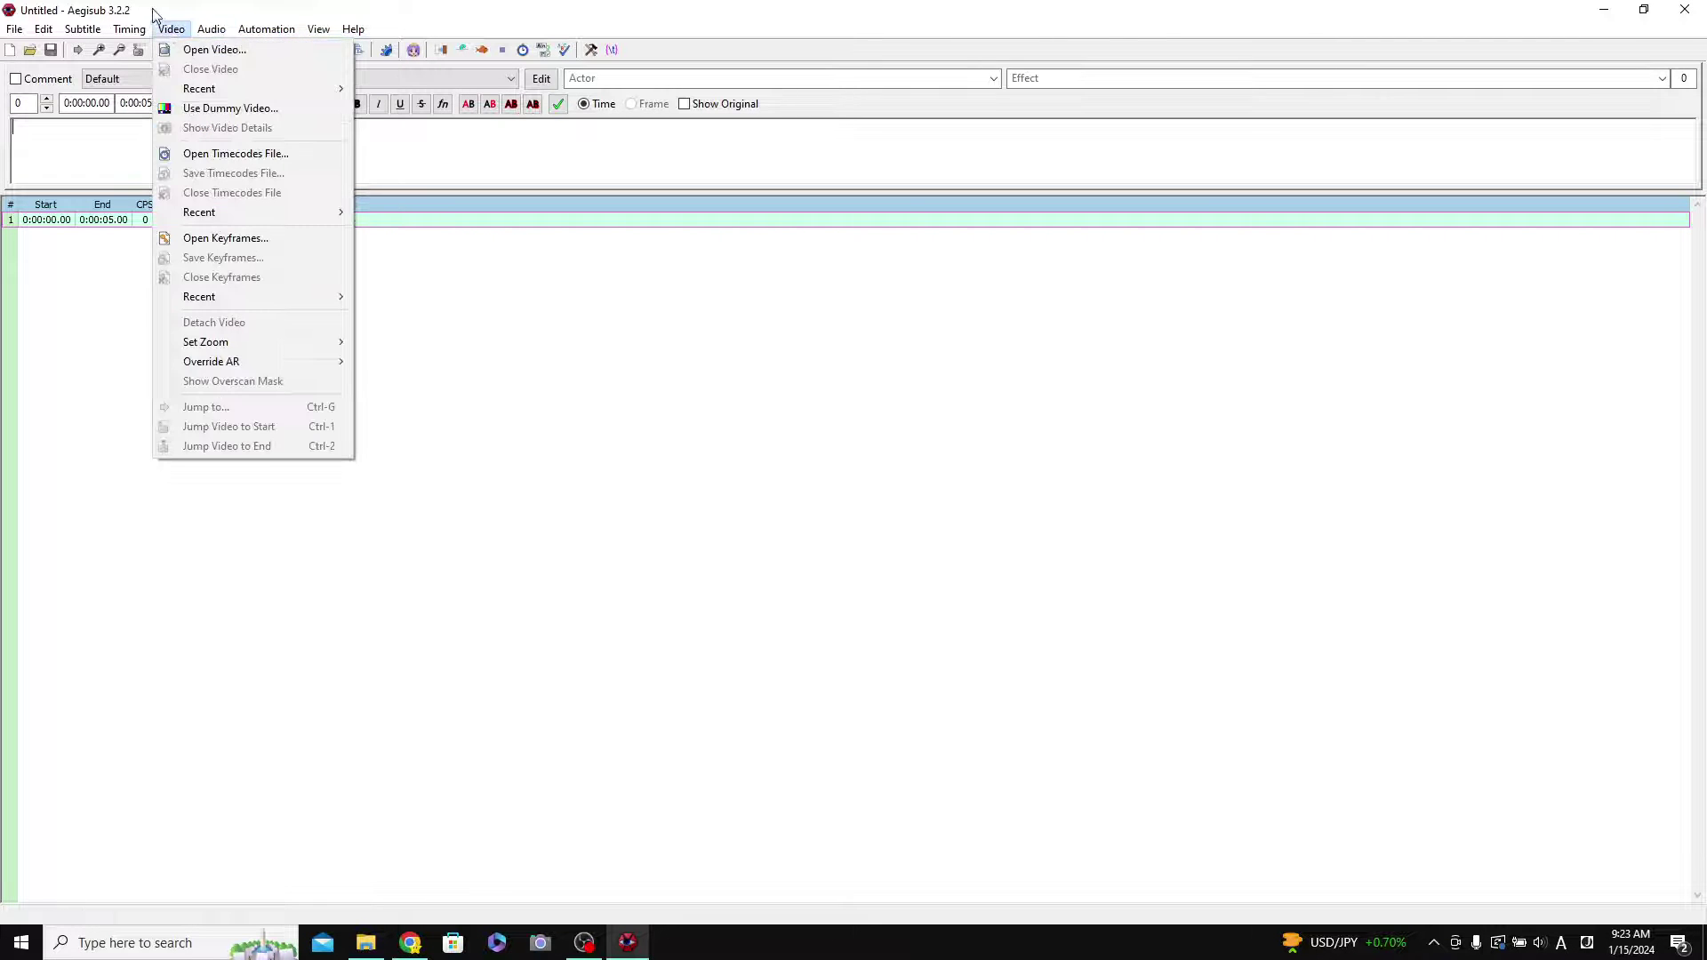
pyautogui.click(176, 49)
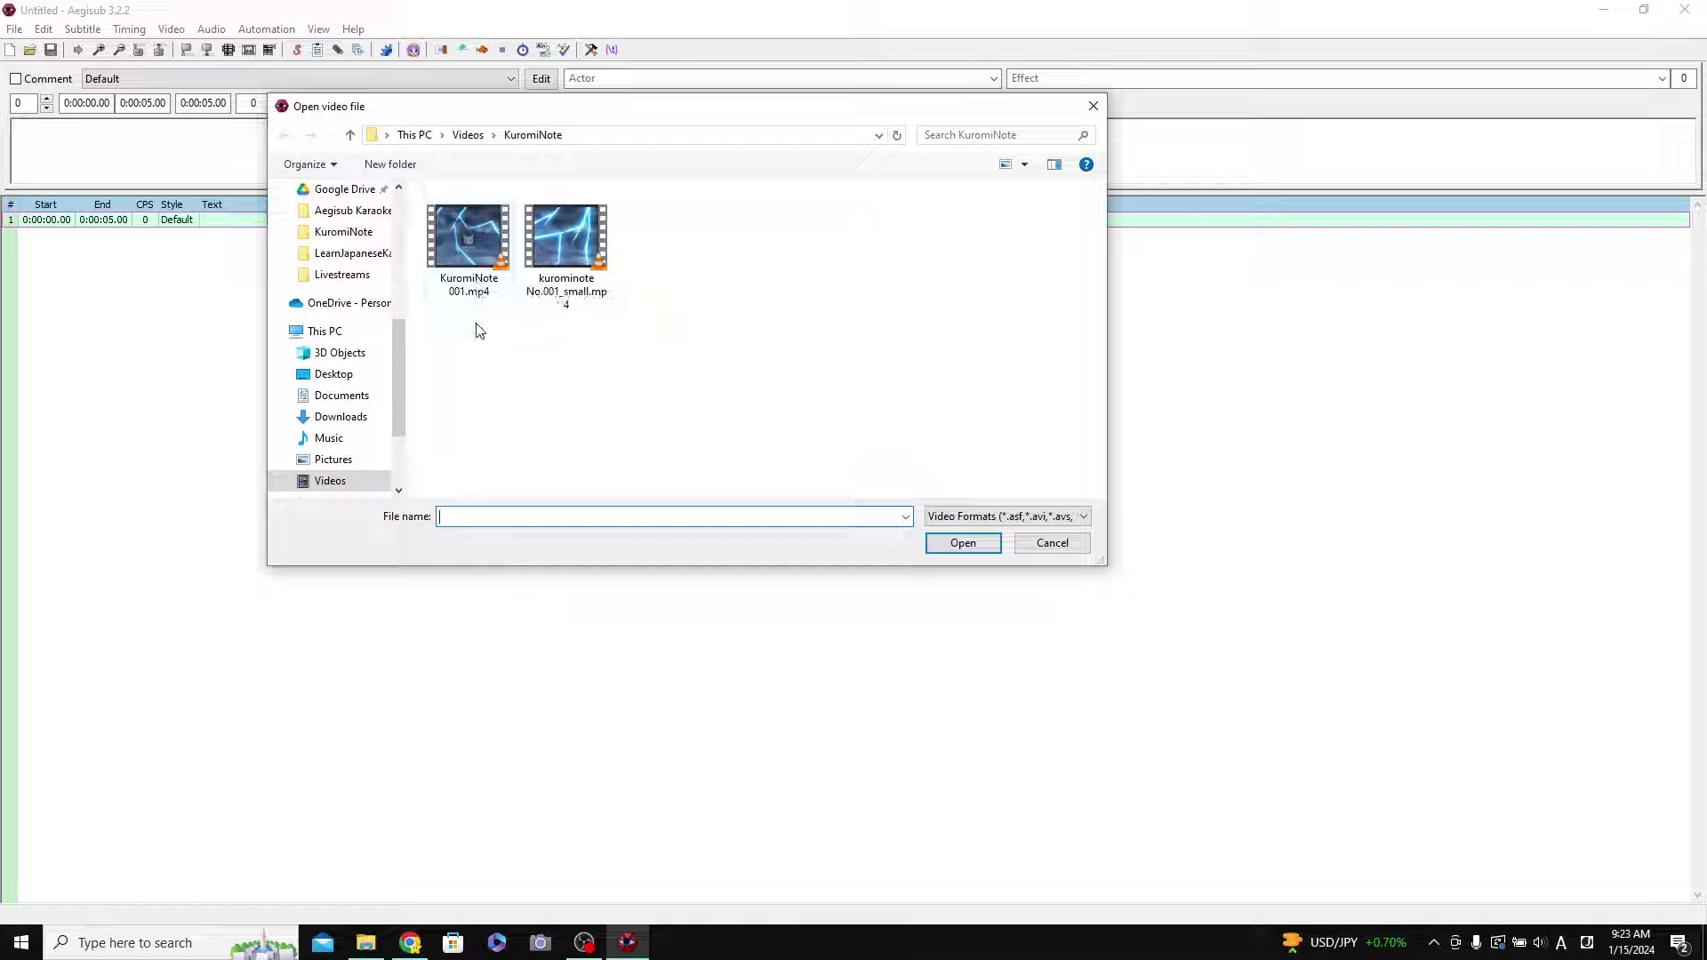
pyautogui.doubleClick(469, 253)
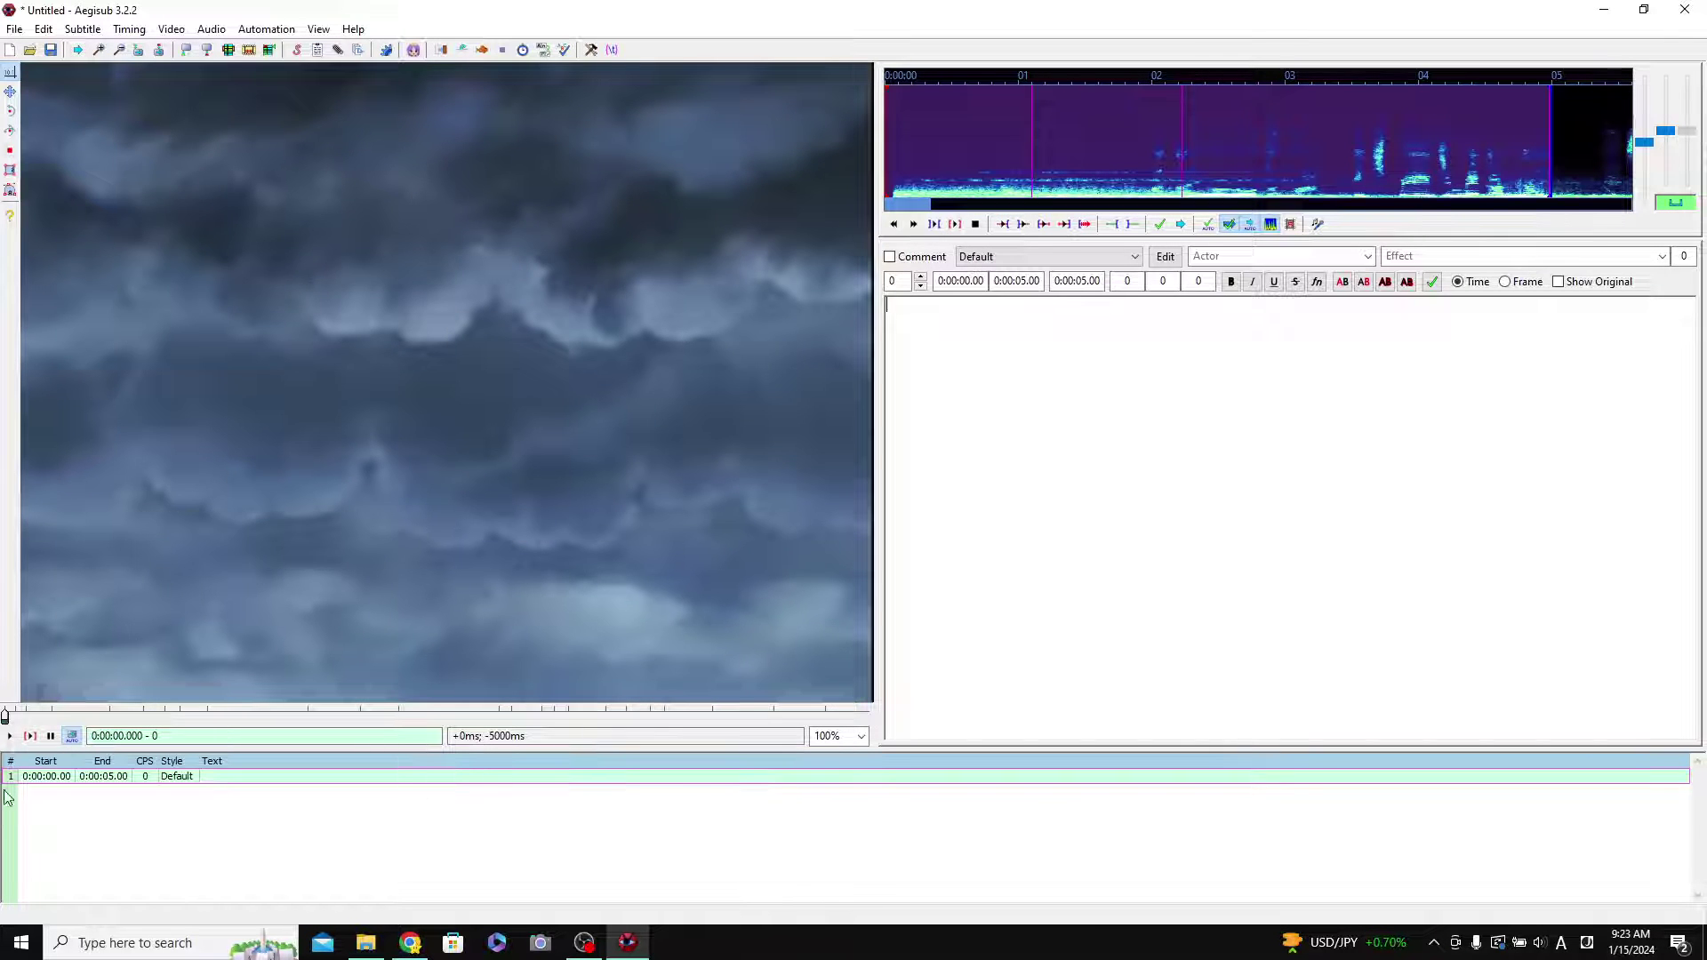
# Preview the loaded video at a lowered speaker volume and return it to the first frame.
pyautogui.click(9, 736)
pyautogui.click(49, 736)
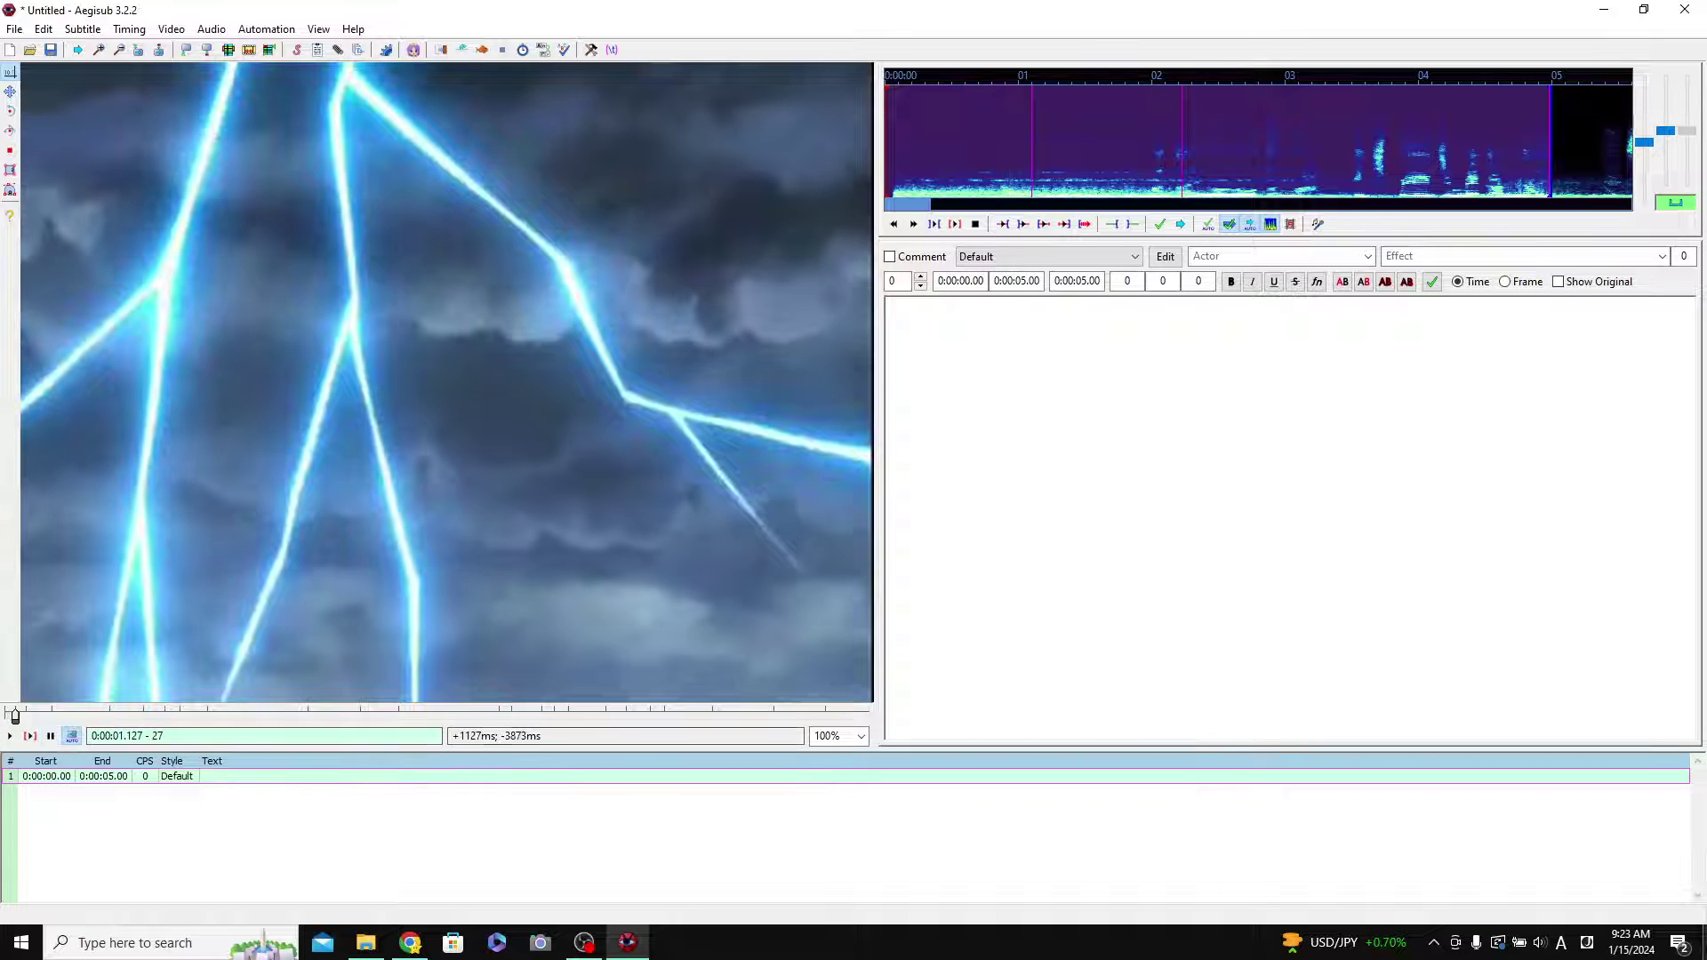
pyautogui.click(1540, 944)
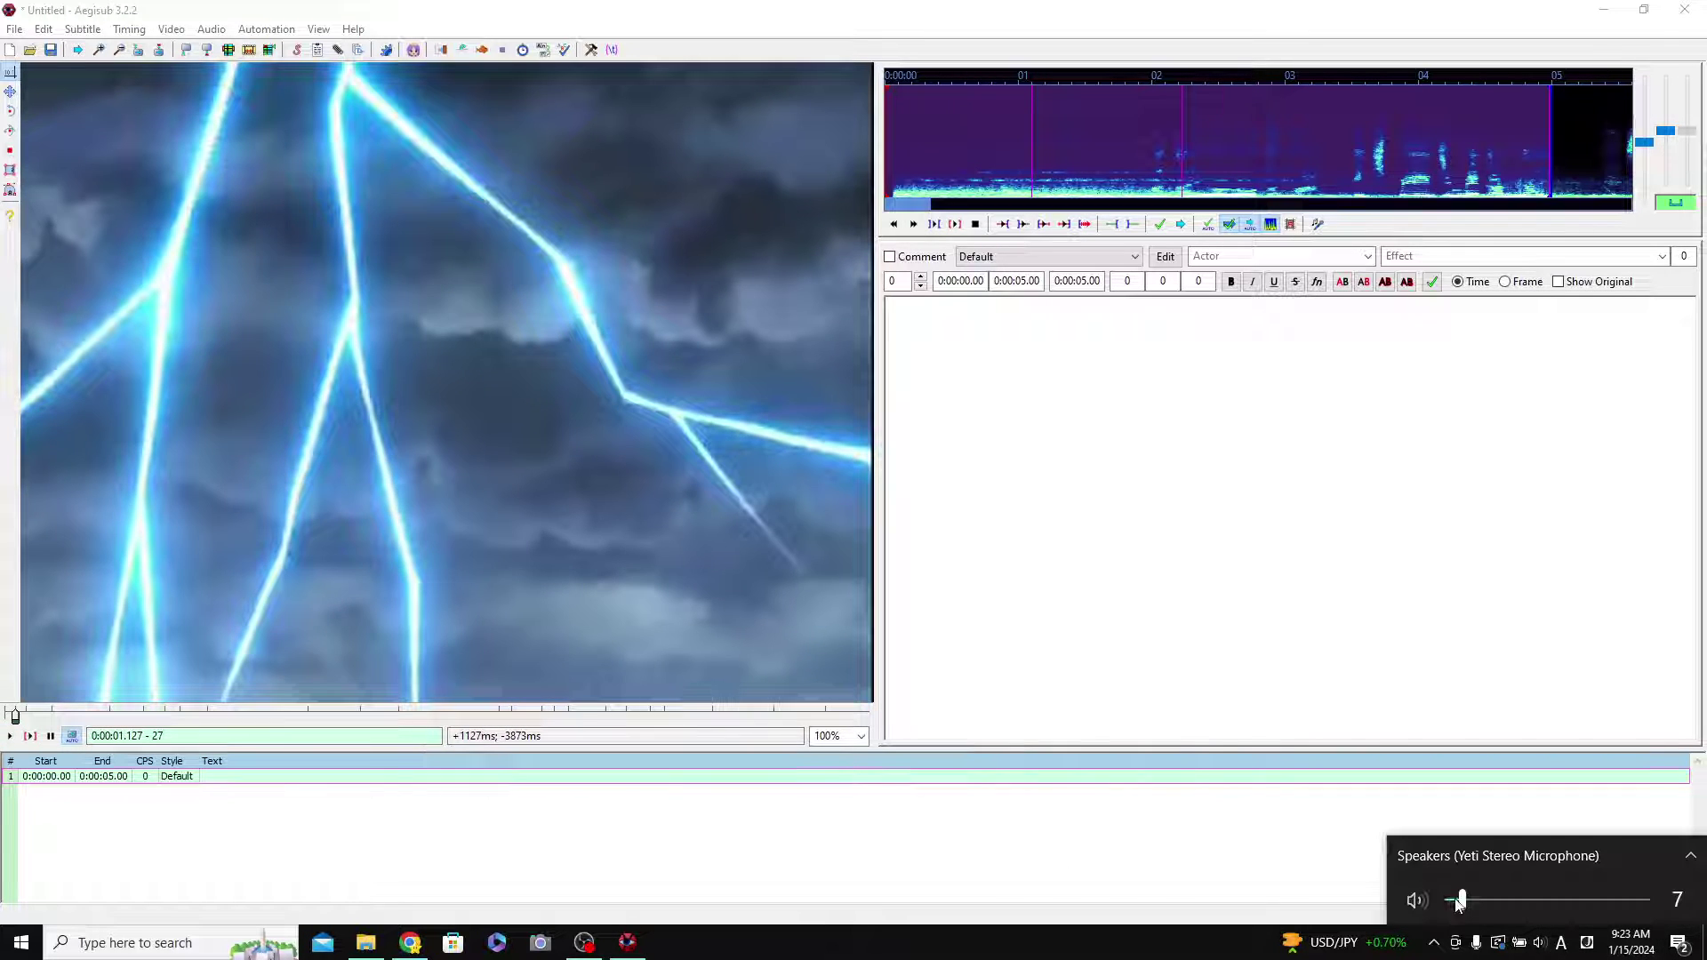
pyautogui.moveTo(1459, 901); pyautogui.dragTo(1454, 901)
pyautogui.click(7, 736)
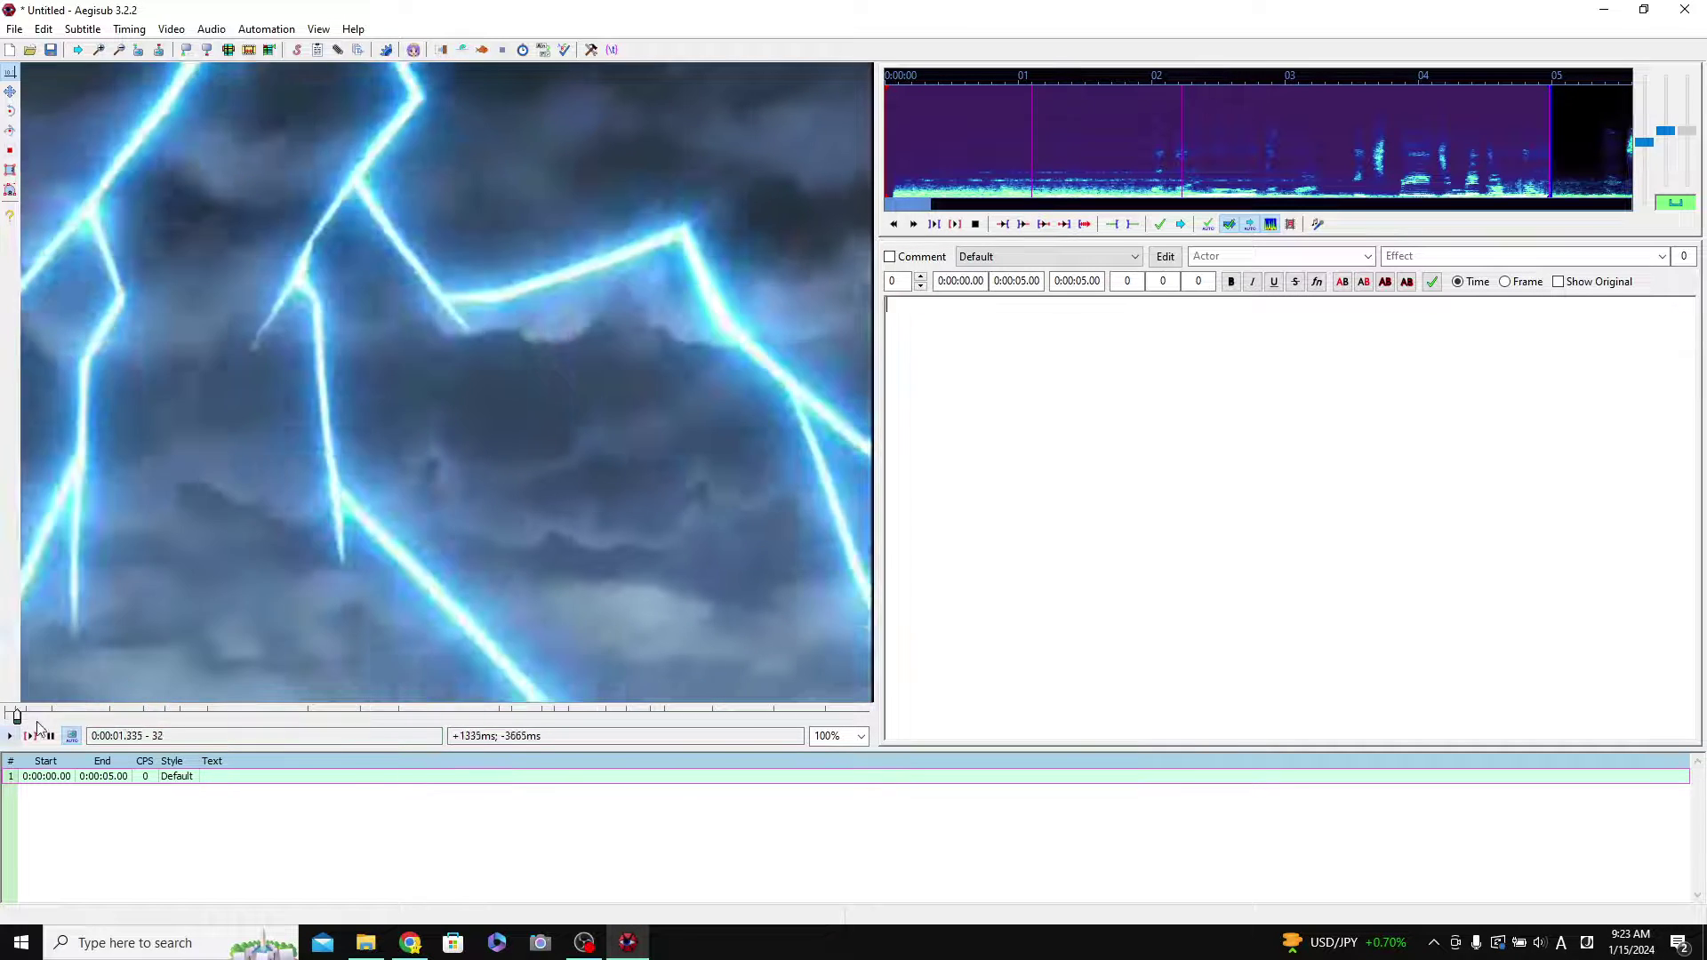
pyautogui.moveTo(57, 720); pyautogui.dragTo(92, 720)
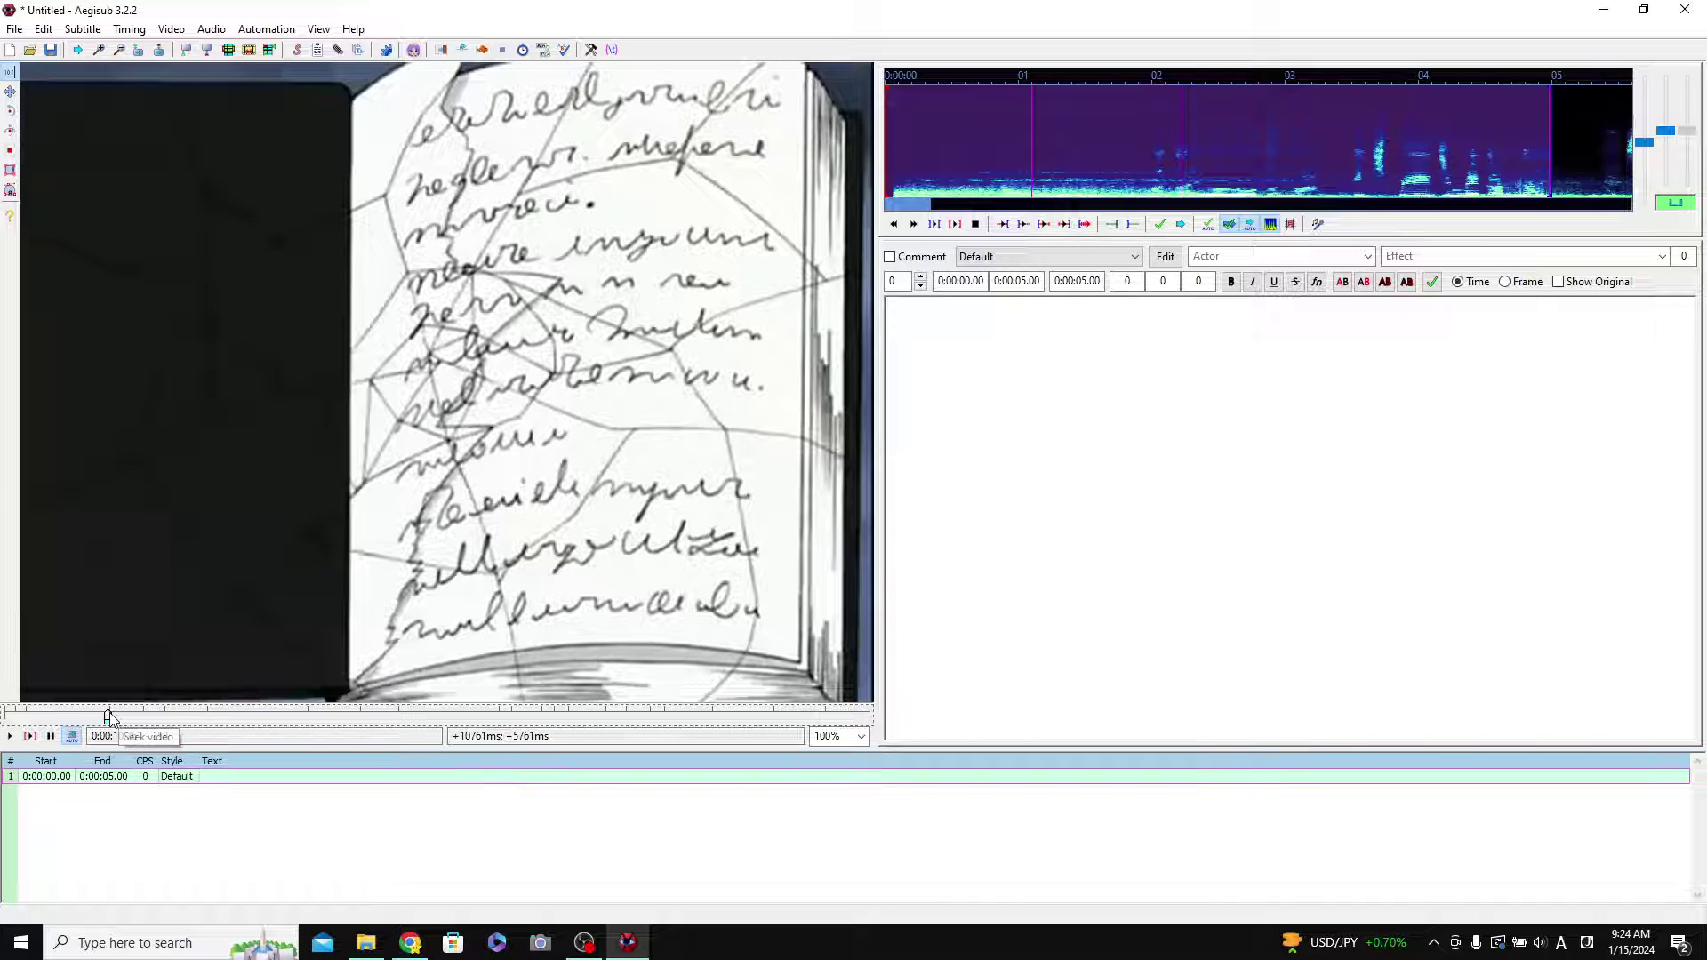
pyautogui.moveTo(108, 717); pyautogui.dragTo(4, 717)
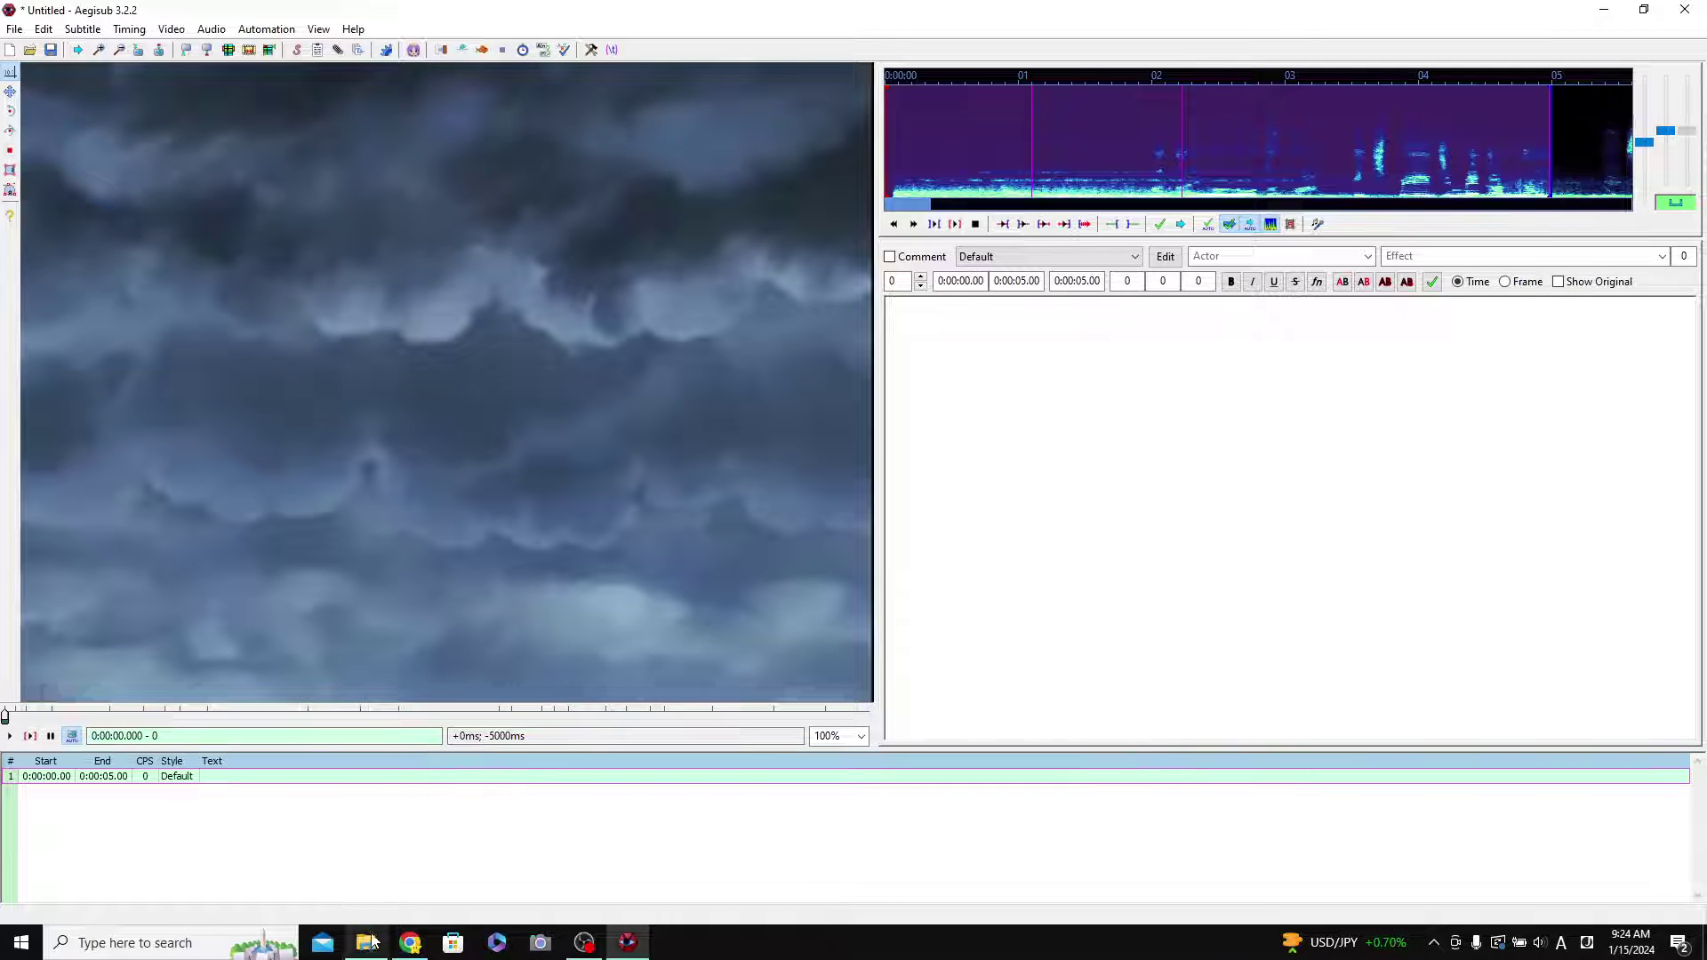
# In a new Notepad document, write three lines separated by blank lines: "First line of dialogue.", "Second line of dialouge." and "Third line of dialogue.".
pyautogui.click(22, 942)
pyautogui.write('note')
pyautogui.press('Return')
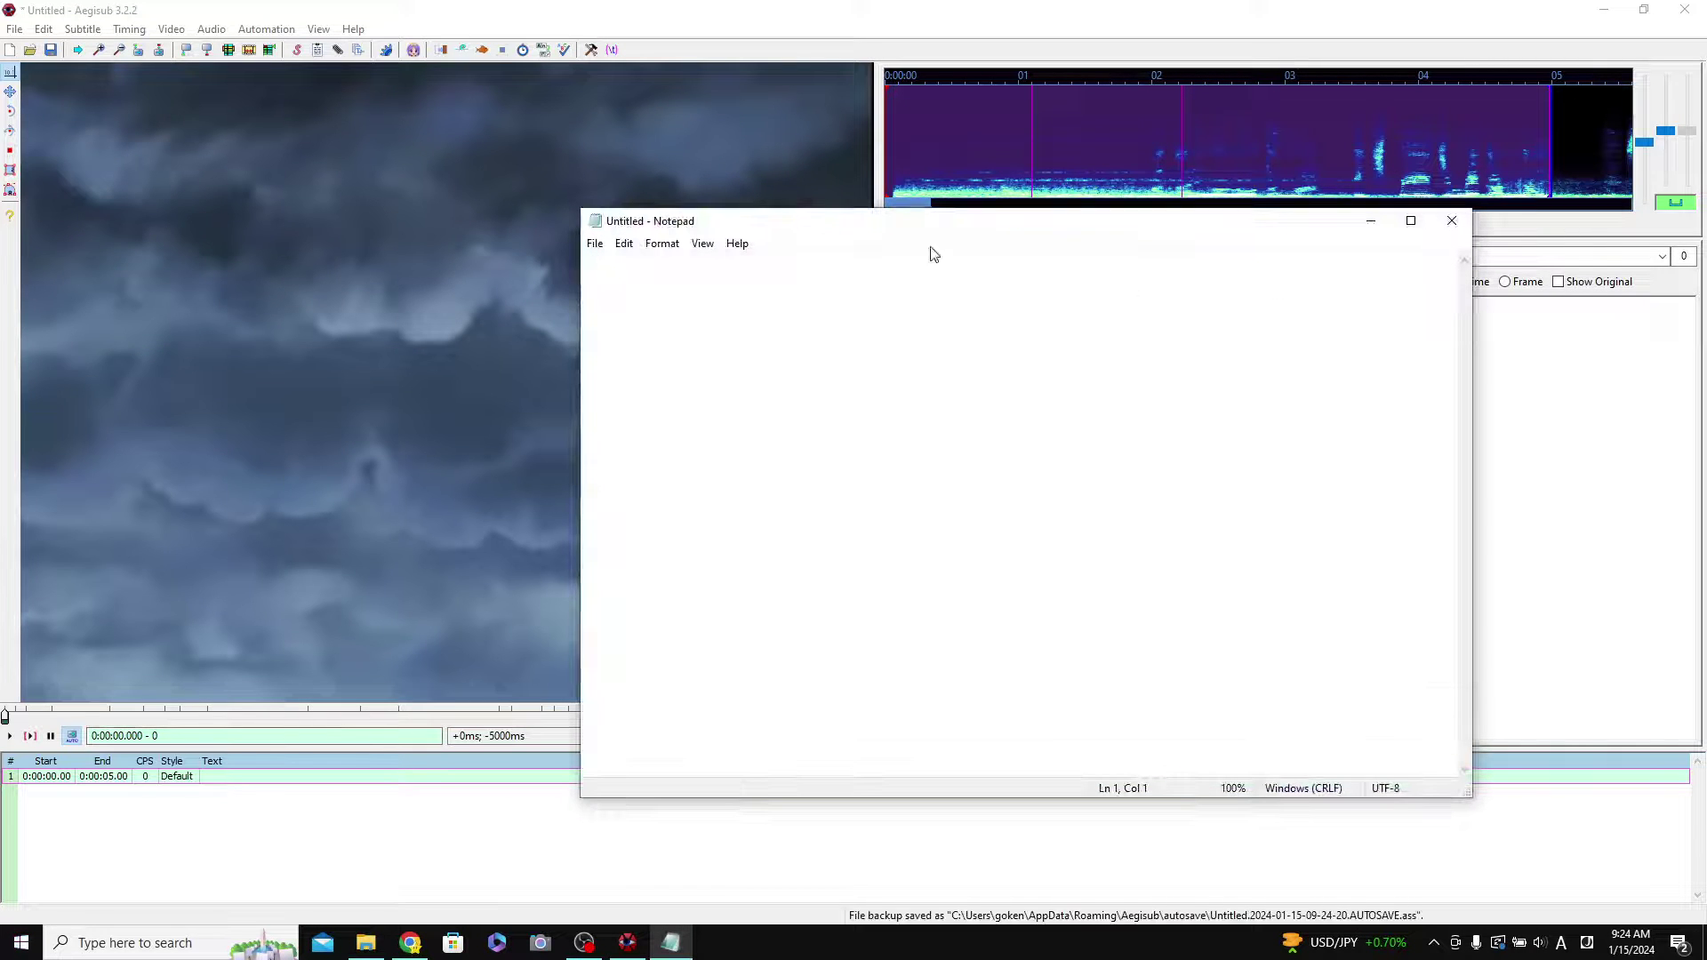
pyautogui.moveTo(892, 233); pyautogui.dragTo(736, 227)
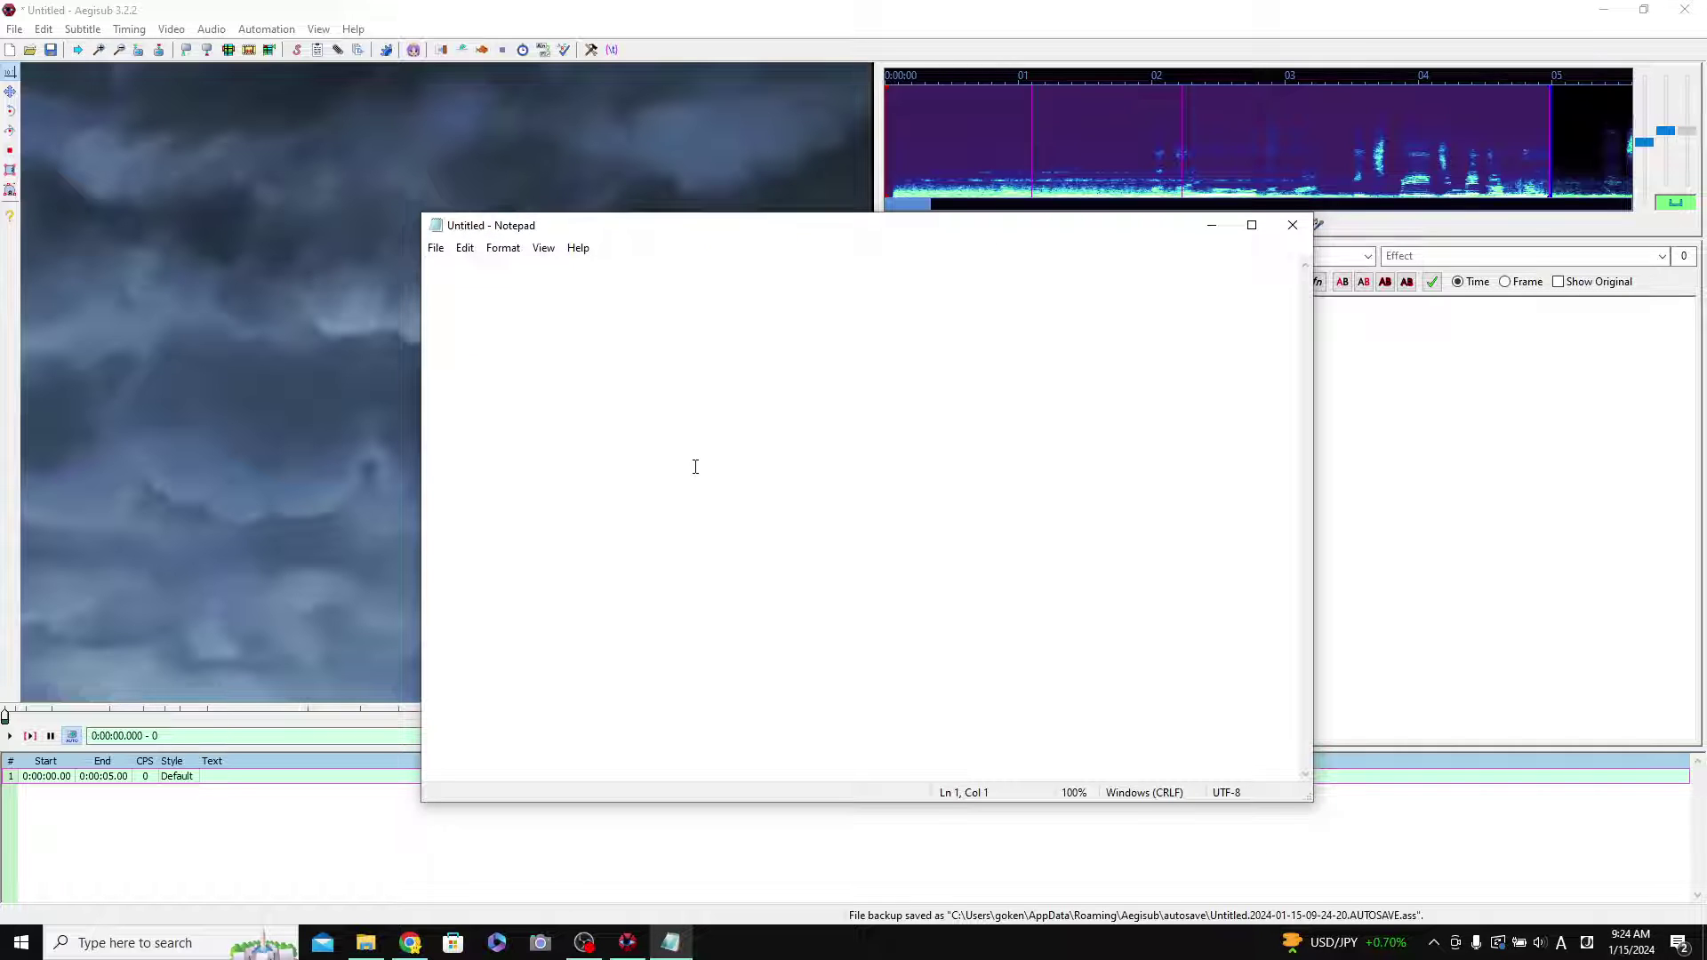
pyautogui.write('First line of dialog')
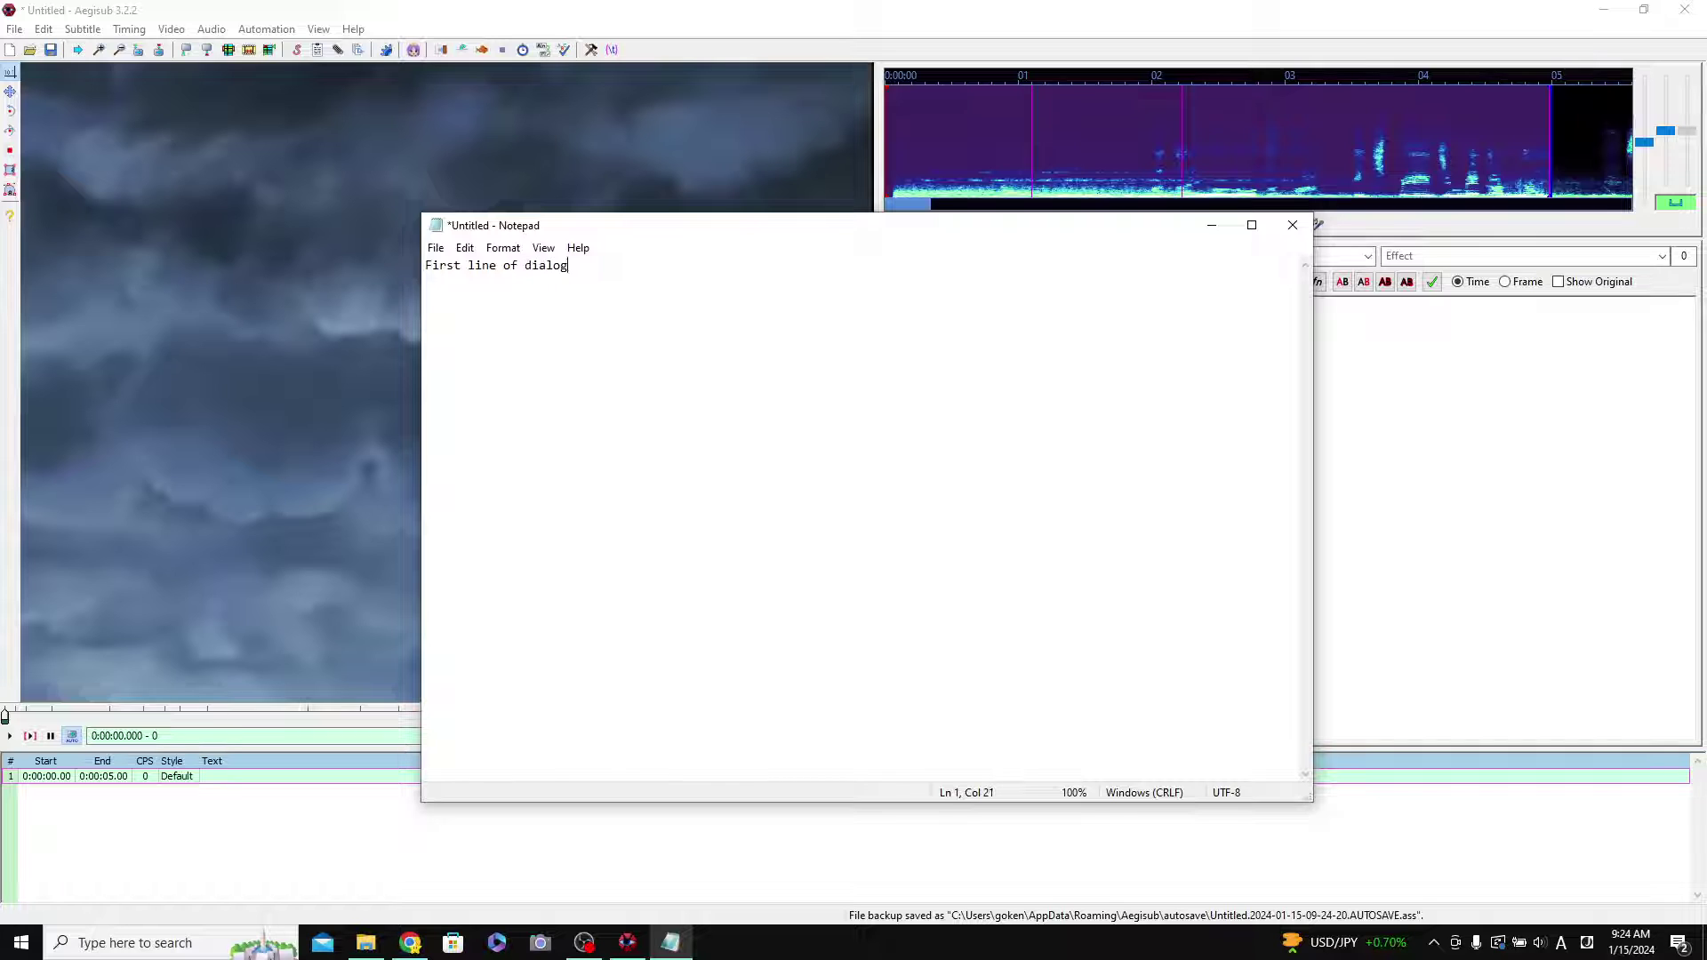
pyautogui.write('line of dialouge.')
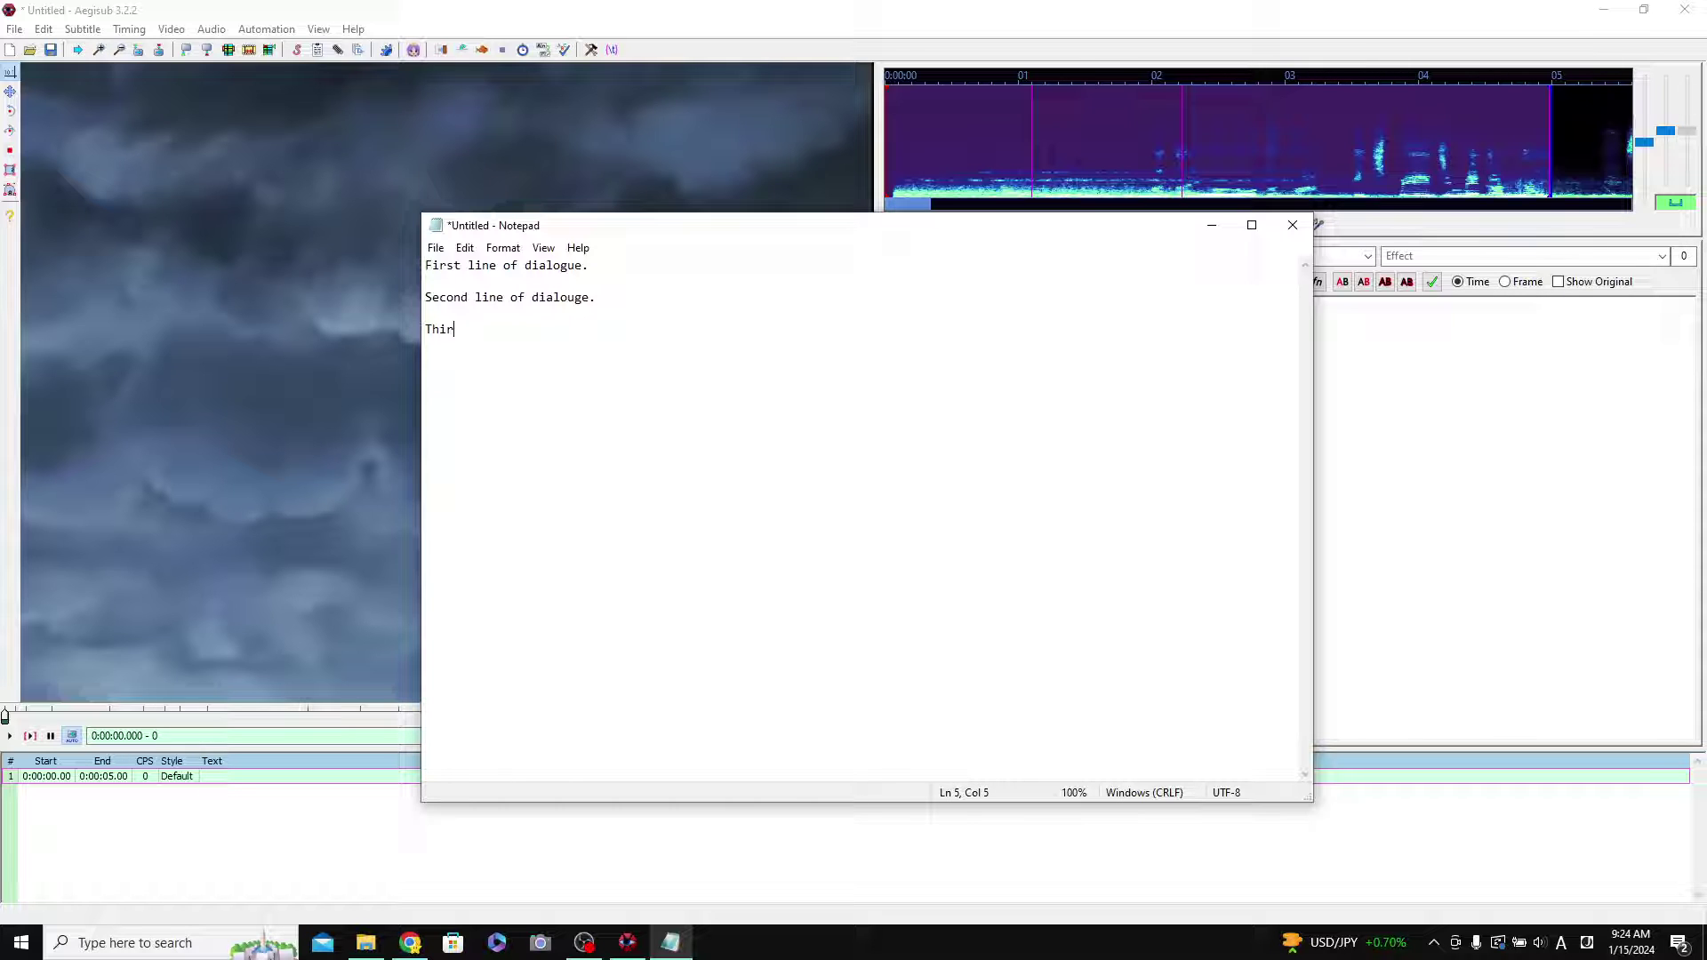
pyautogui.write('e of dialogue.')
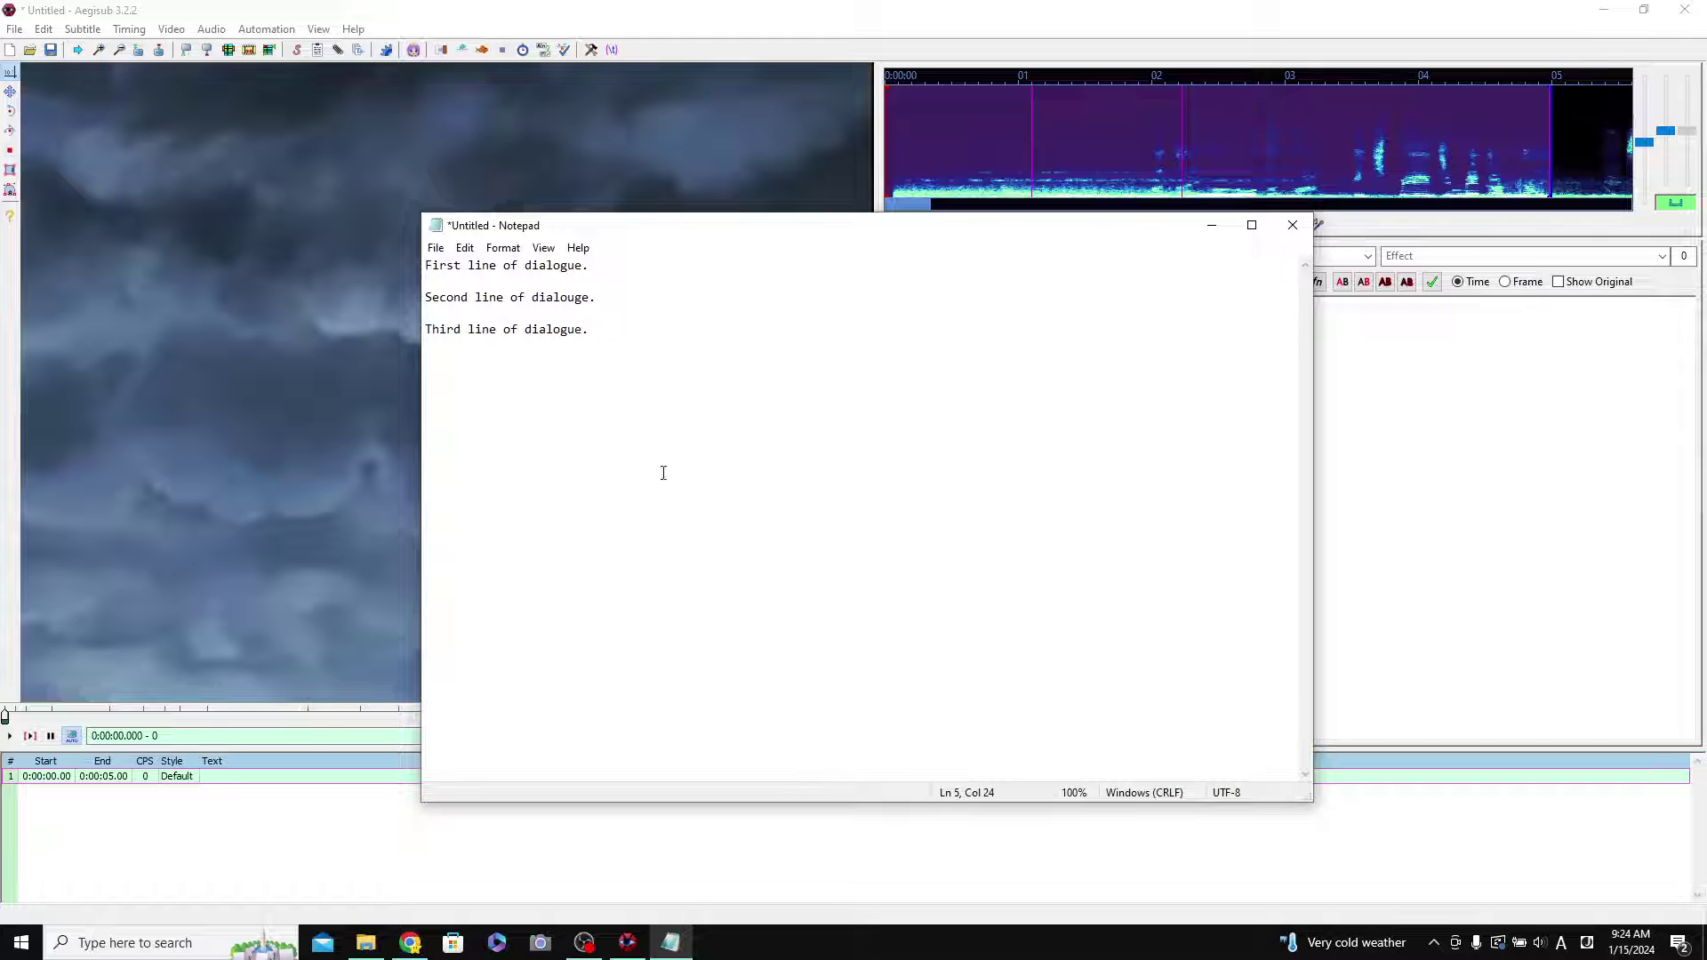
# Copy all three dialogue lines from Notepad and paste them into the Aegisub subtitle grid.
pyautogui.hotkey('ctrl', 'a')
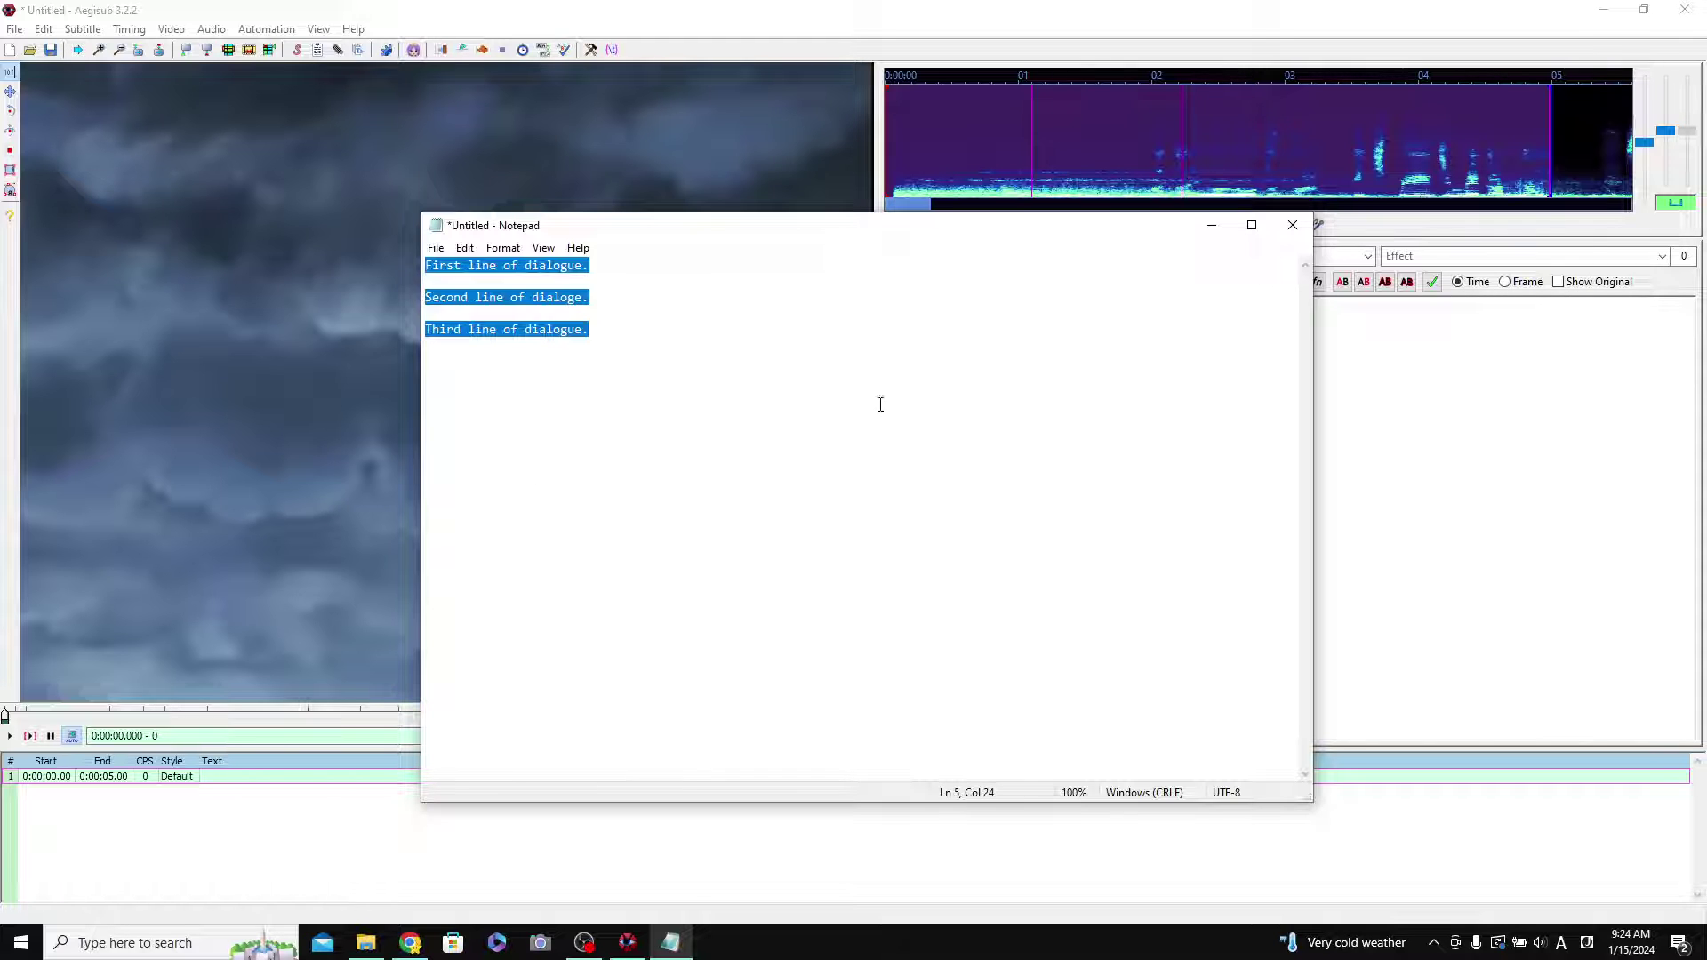
pyautogui.click(664, 369)
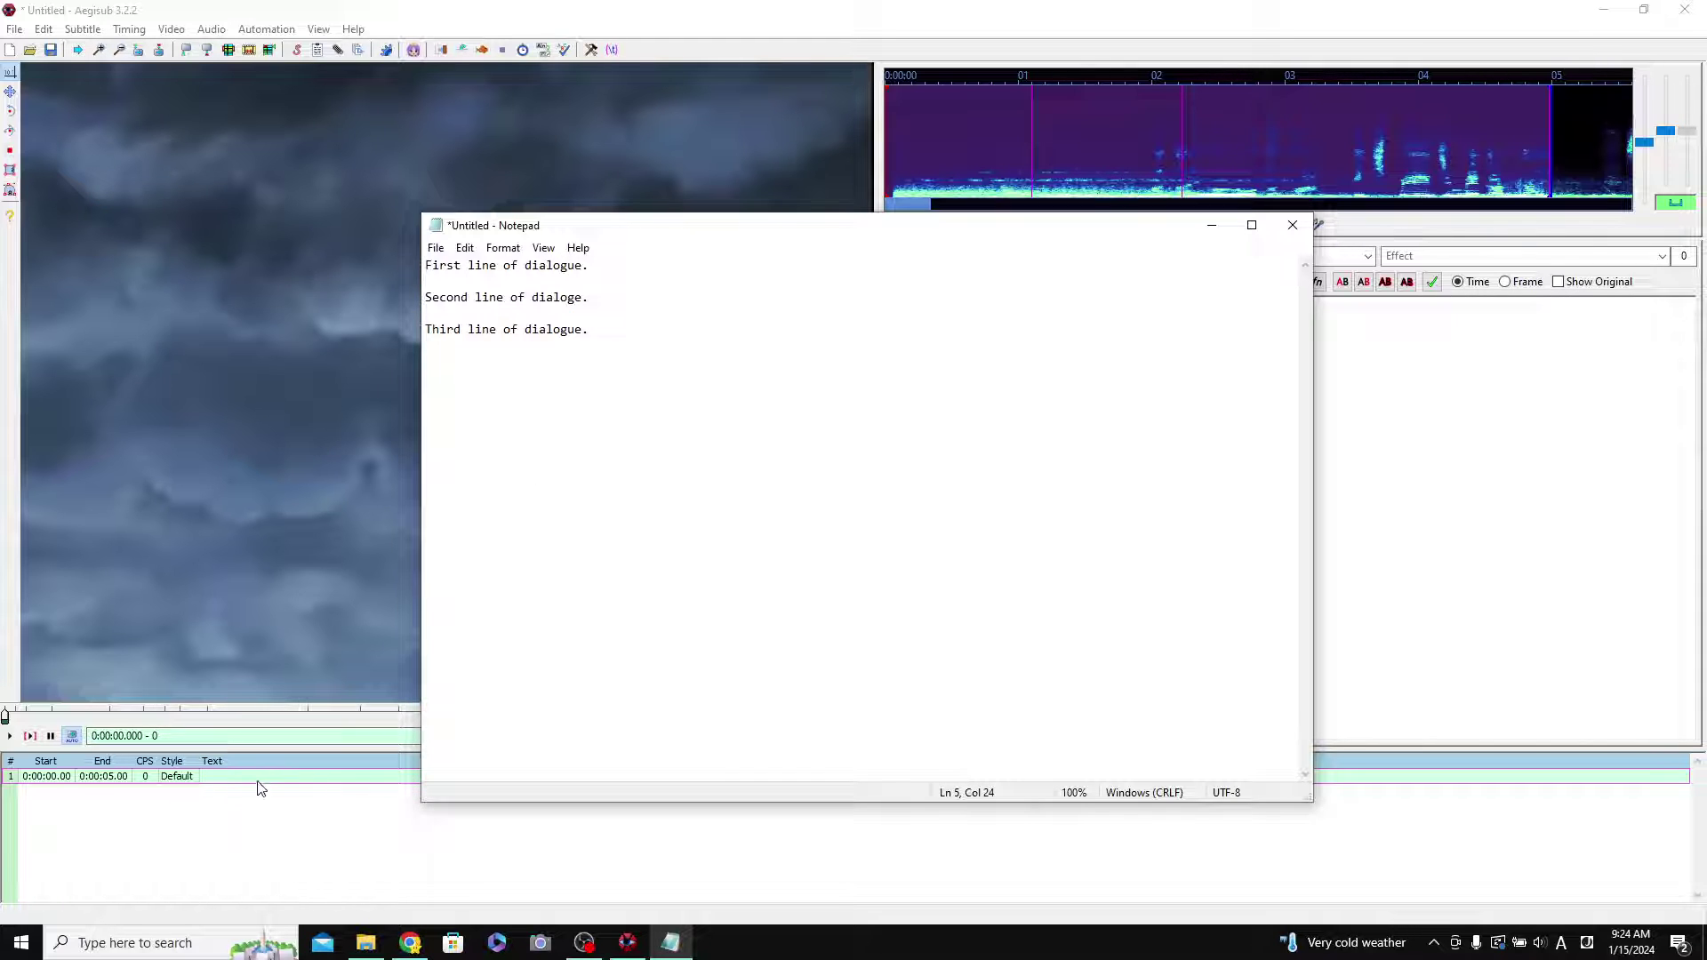
pyautogui.hotkey('ctrl', 'a')
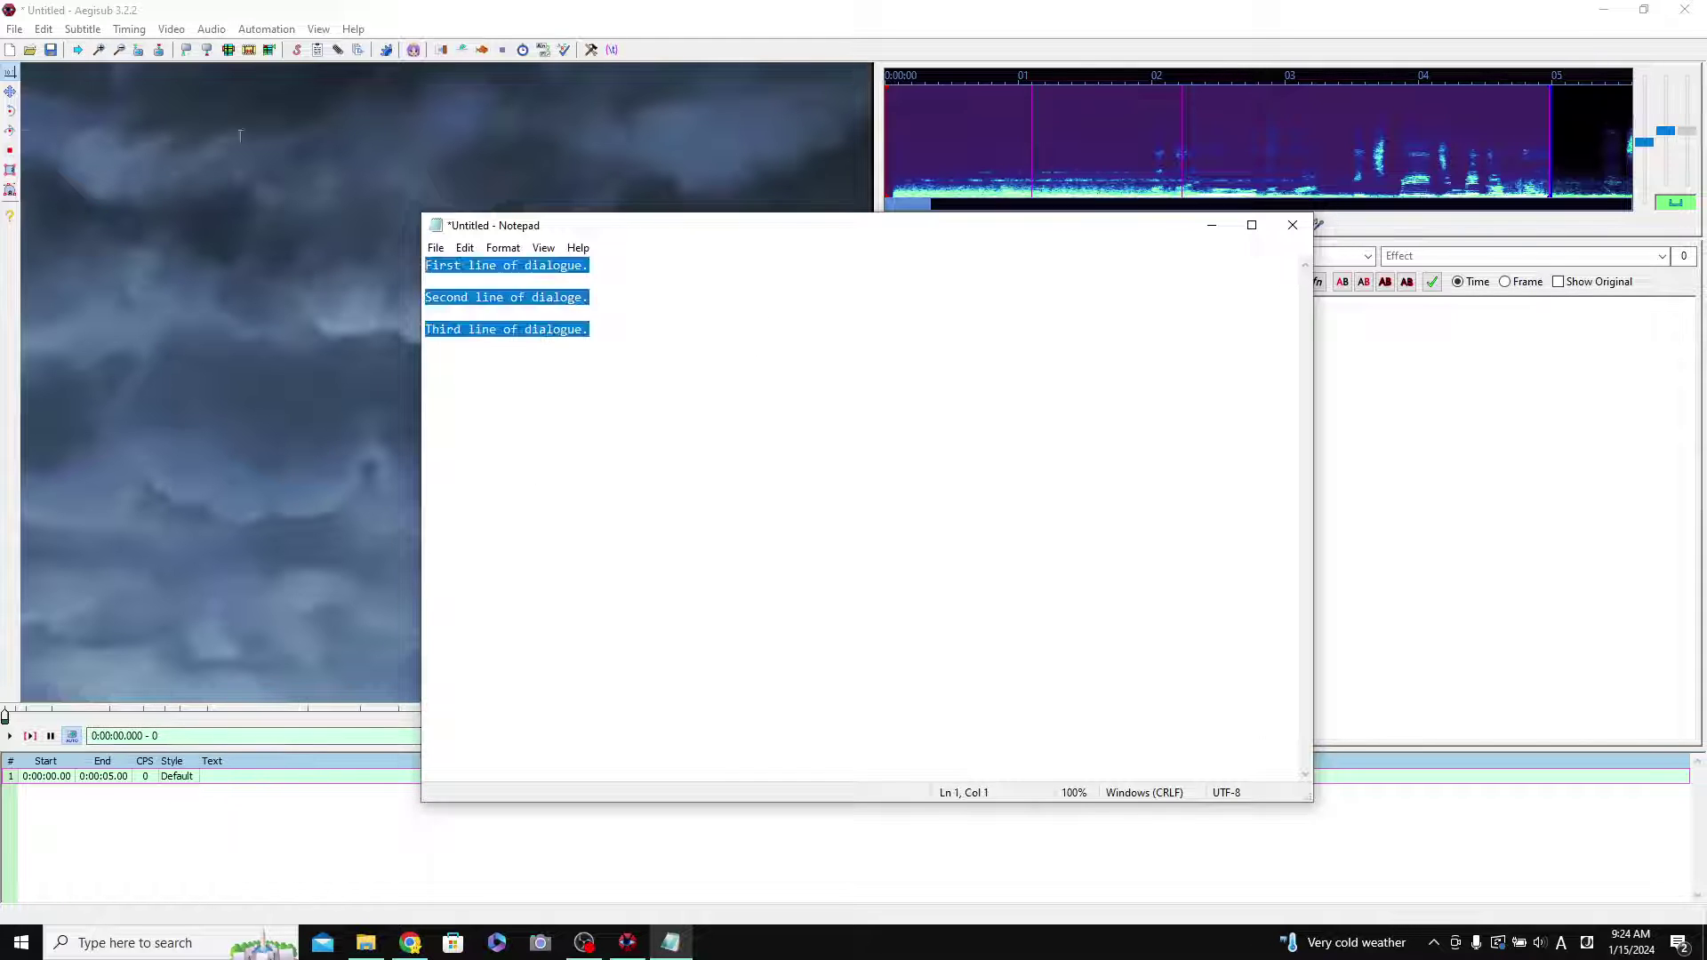
pyautogui.click(230, 781)
pyautogui.write('First line of dialogue. Second line of dialogue. Third line of dialogue.')
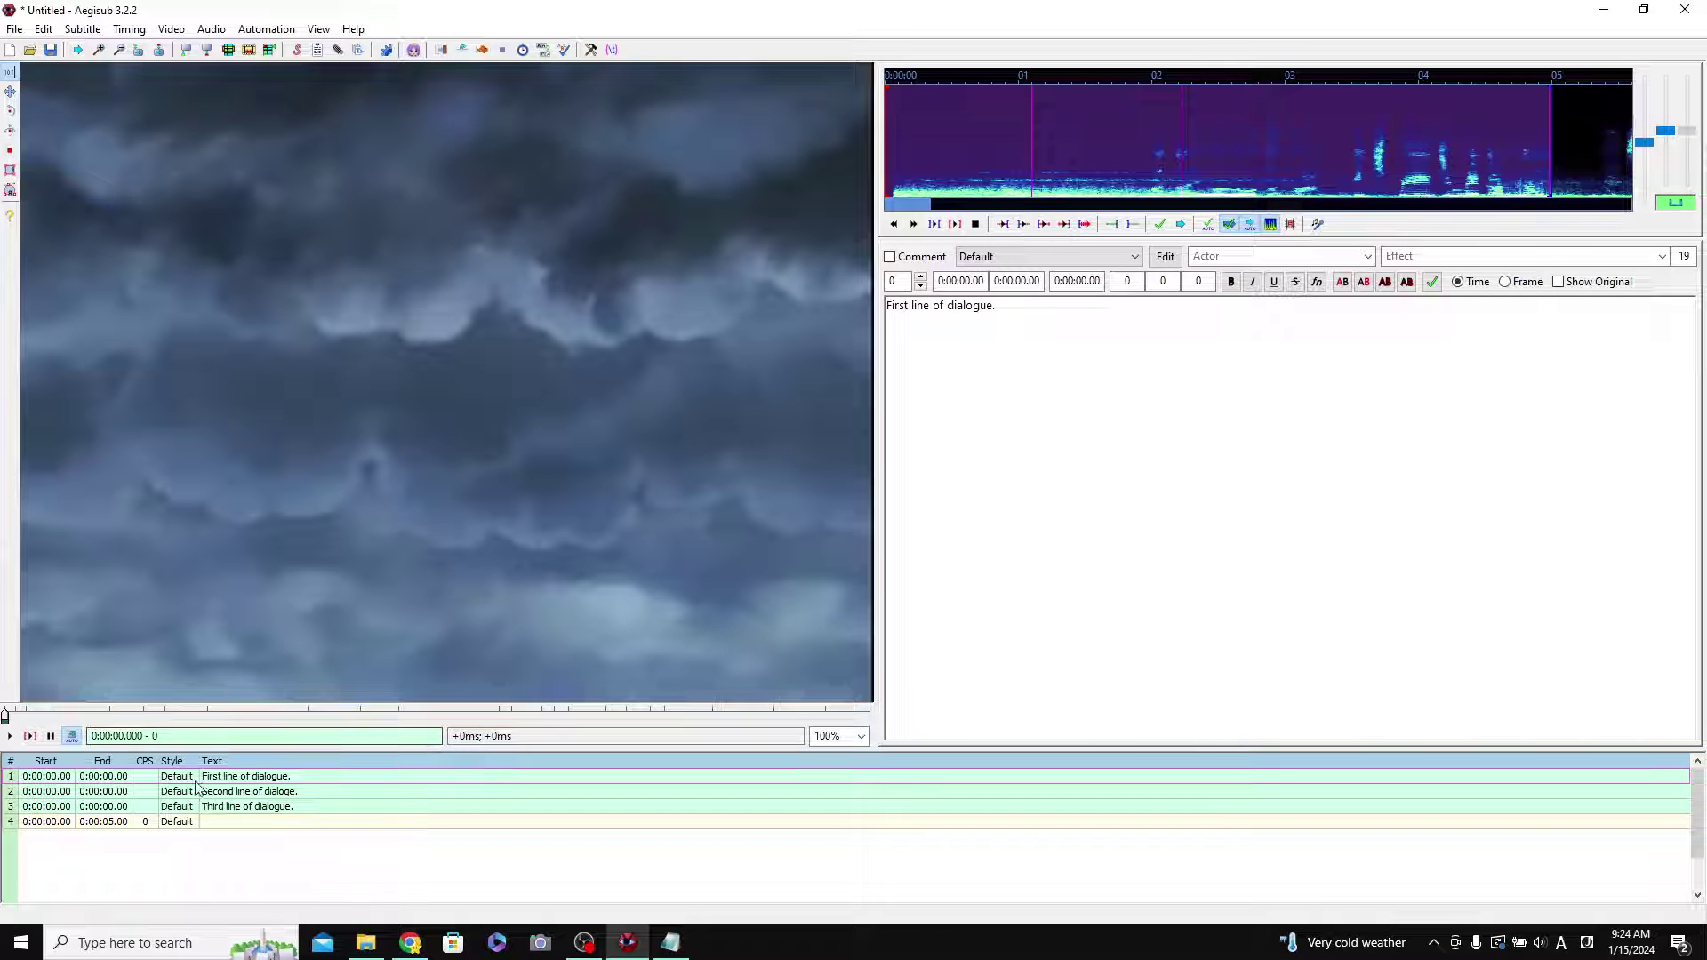
# Examine each pasted subtitle line in the grid and compare them with the source text in Notepad.
pyautogui.click(71, 778)
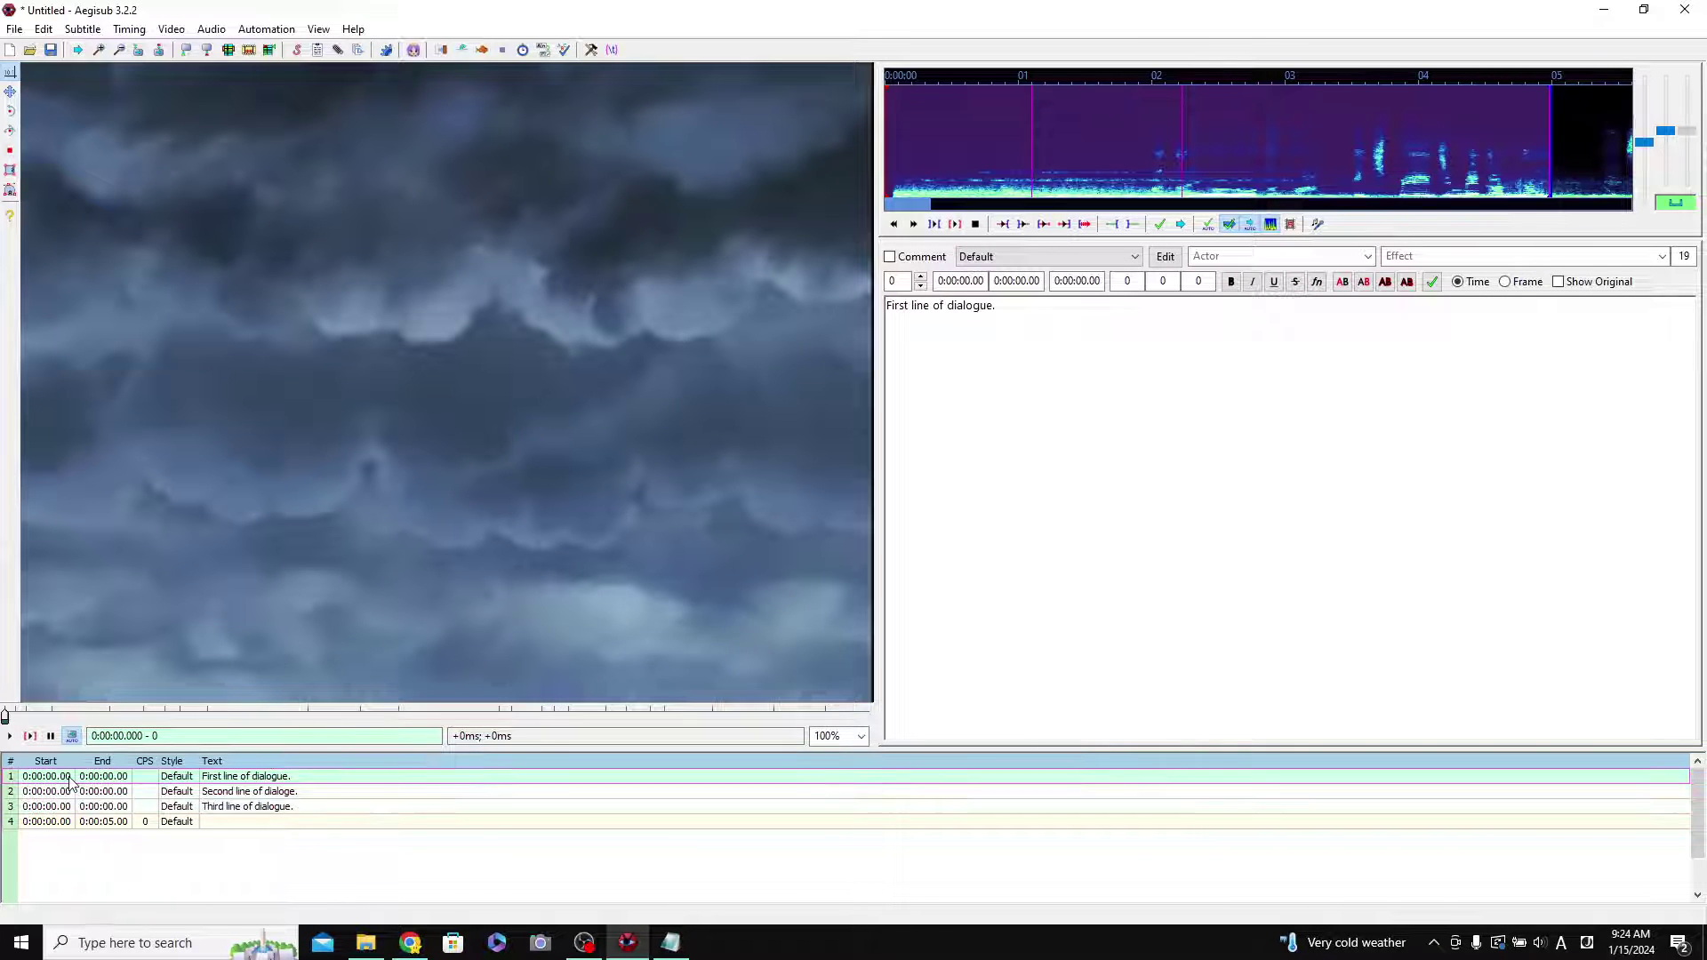
pyautogui.click(102, 794)
pyautogui.click(273, 822)
pyautogui.click(305, 809)
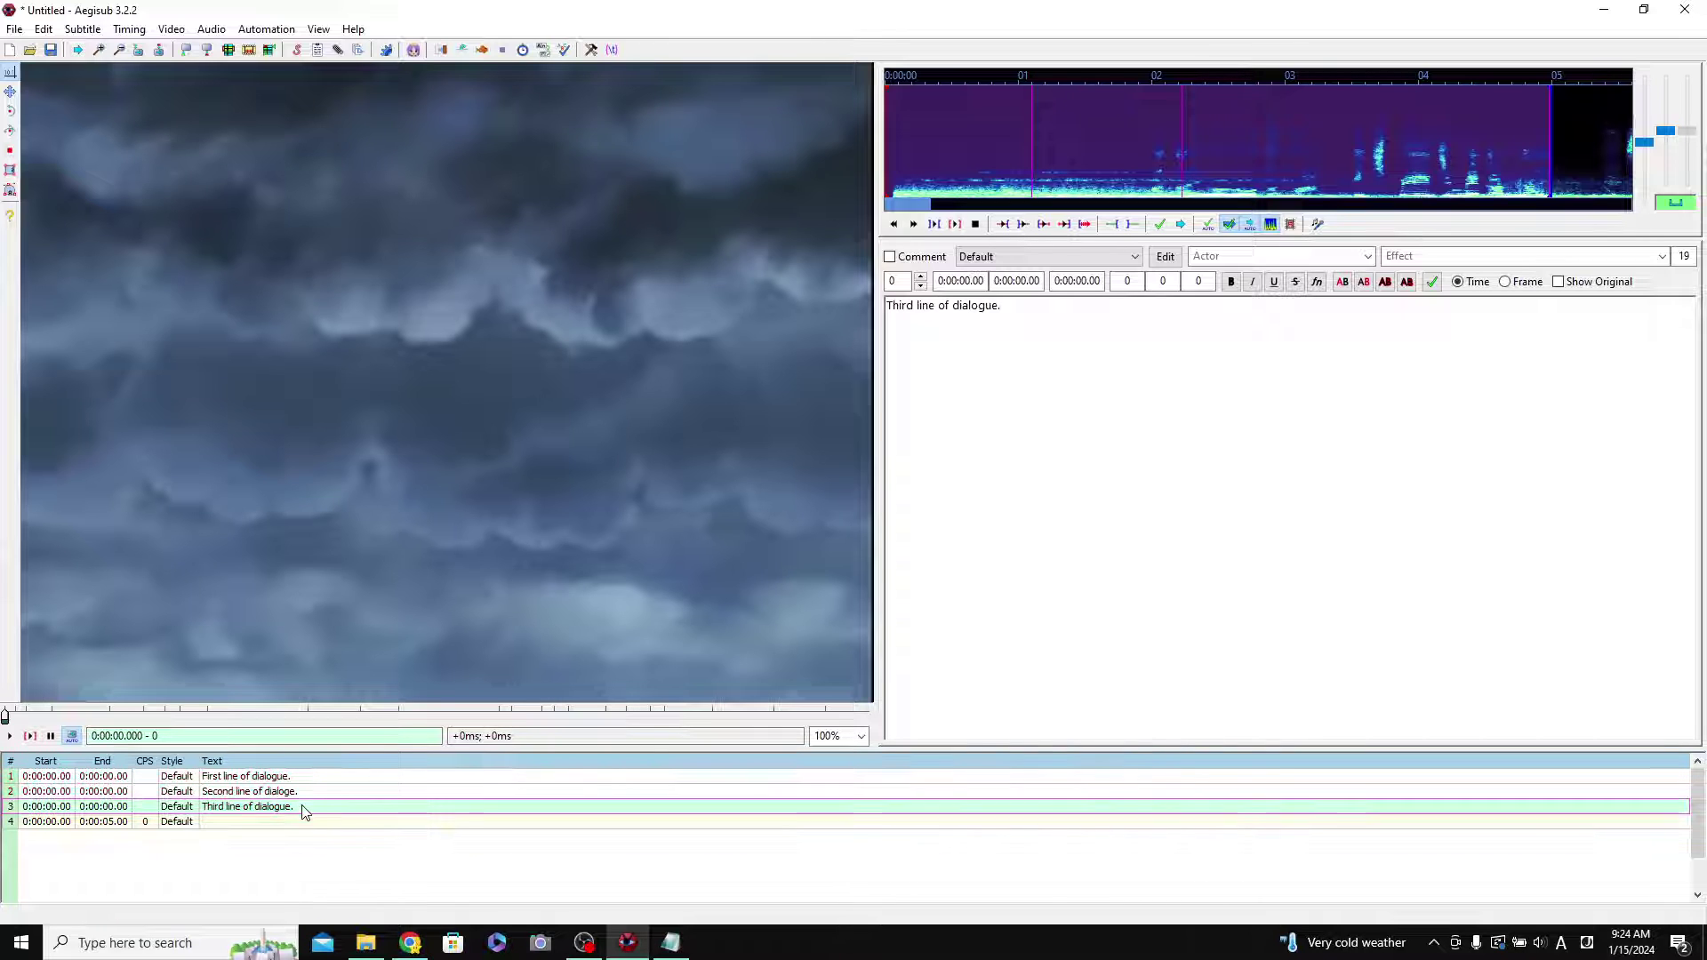
pyautogui.click(285, 779)
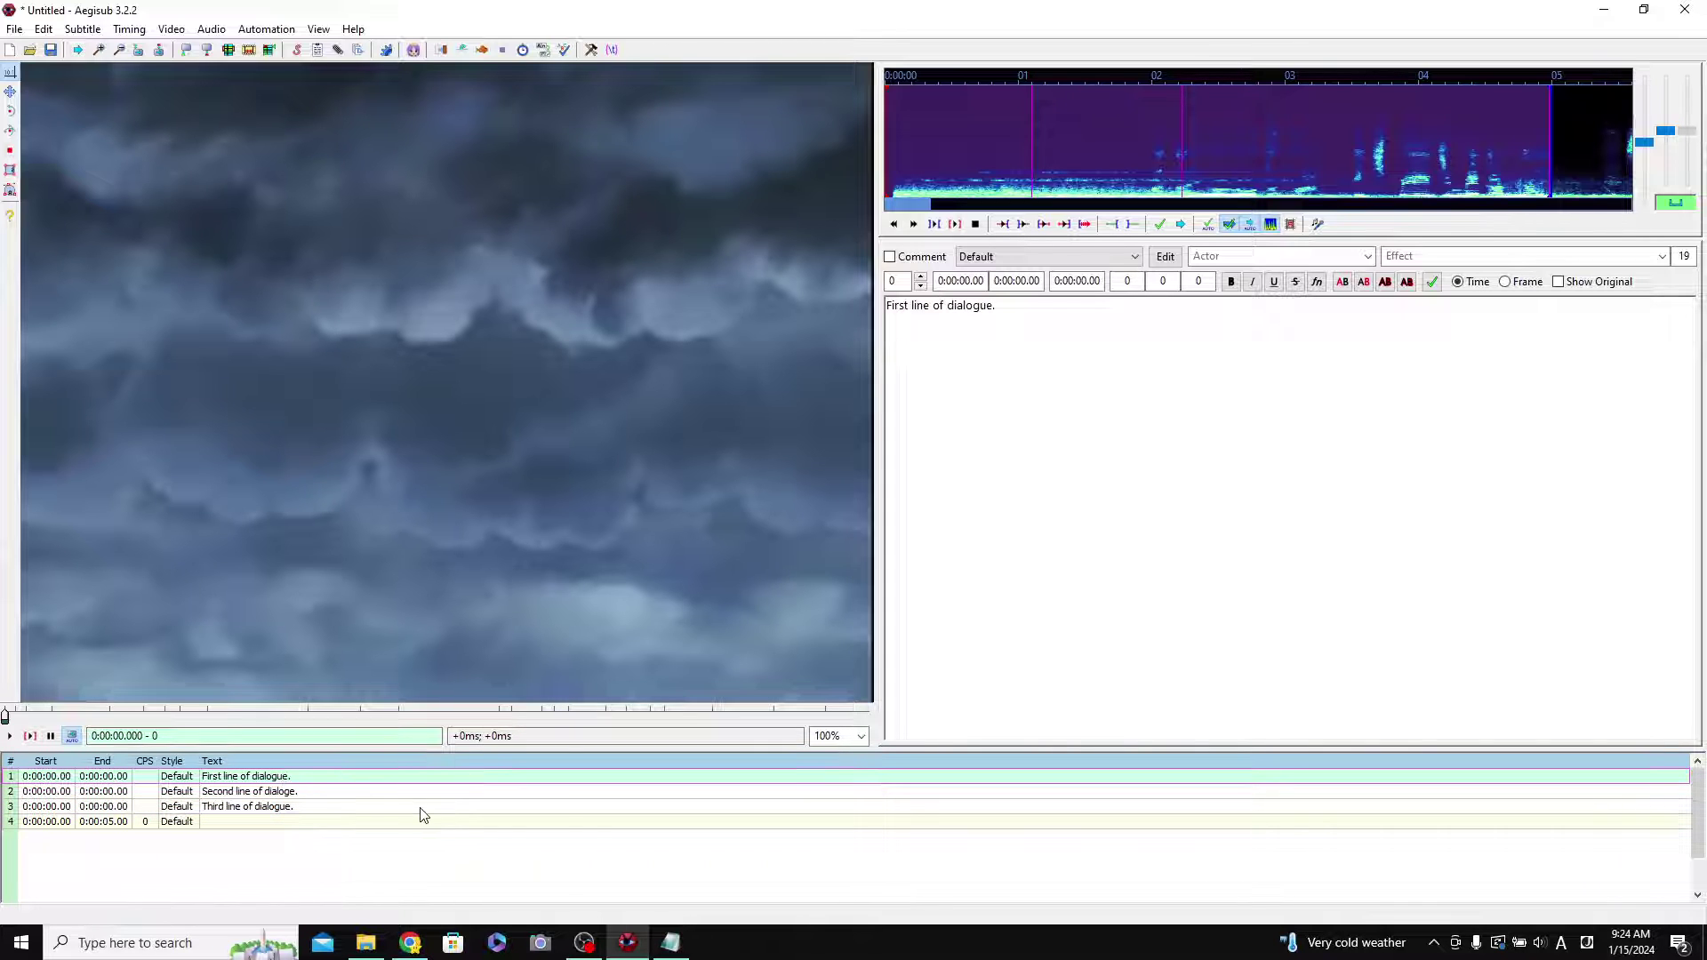
pyautogui.click(670, 943)
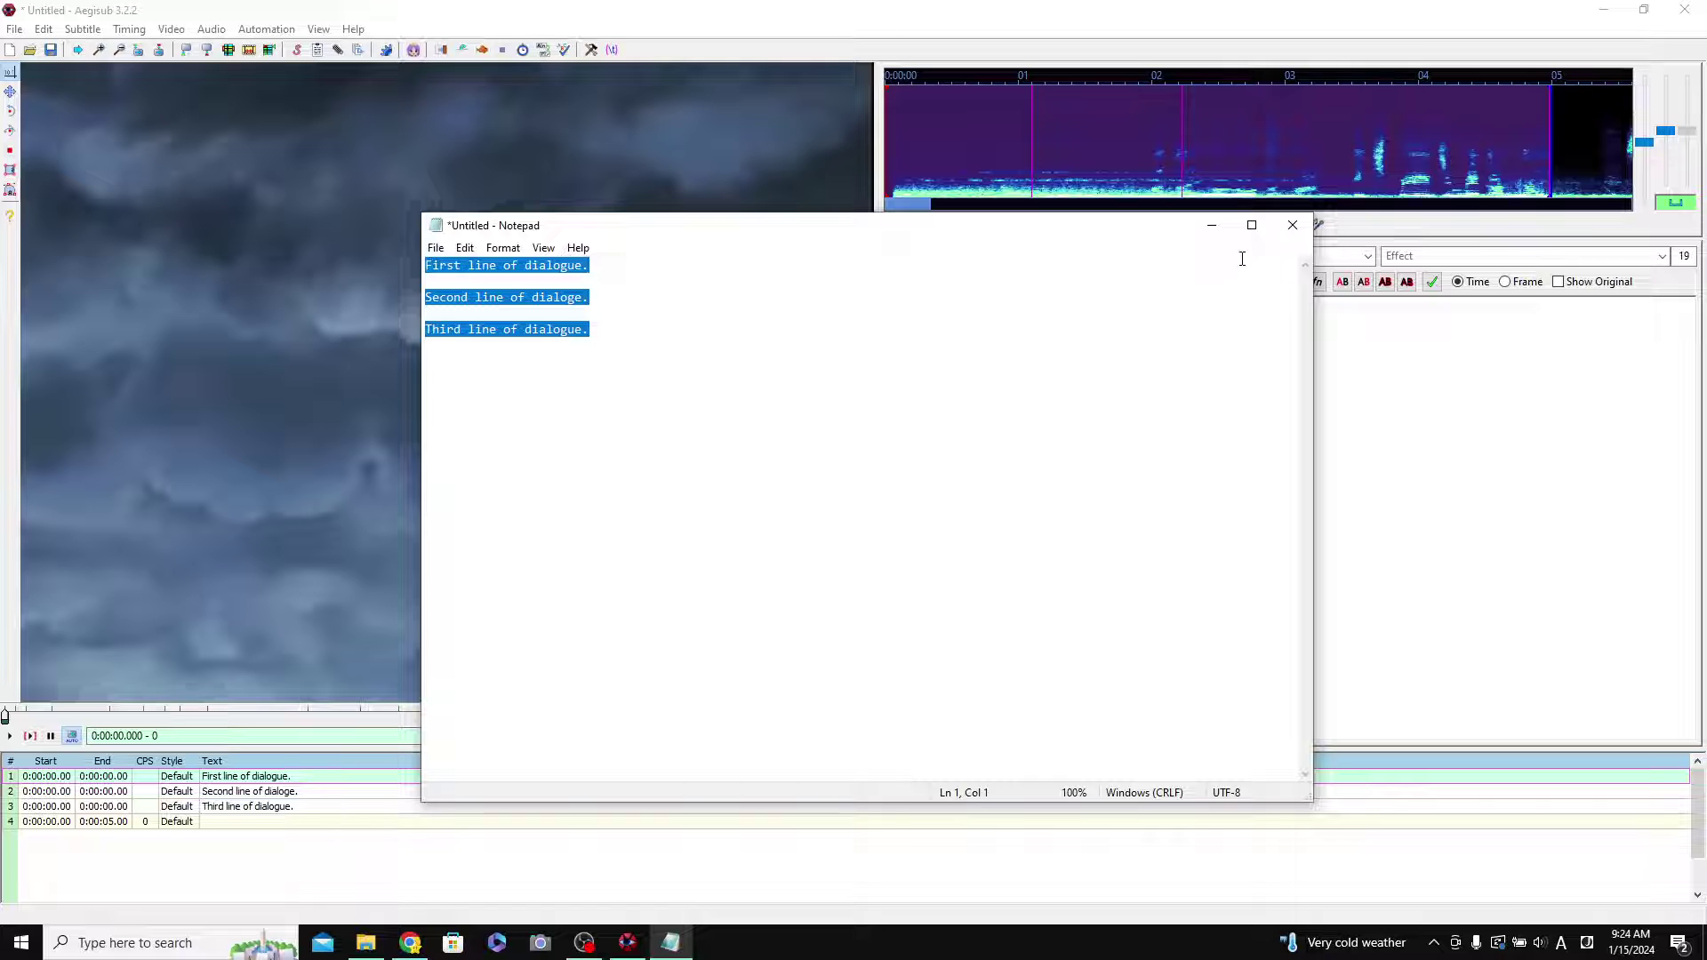
pyautogui.click(1223, 234)
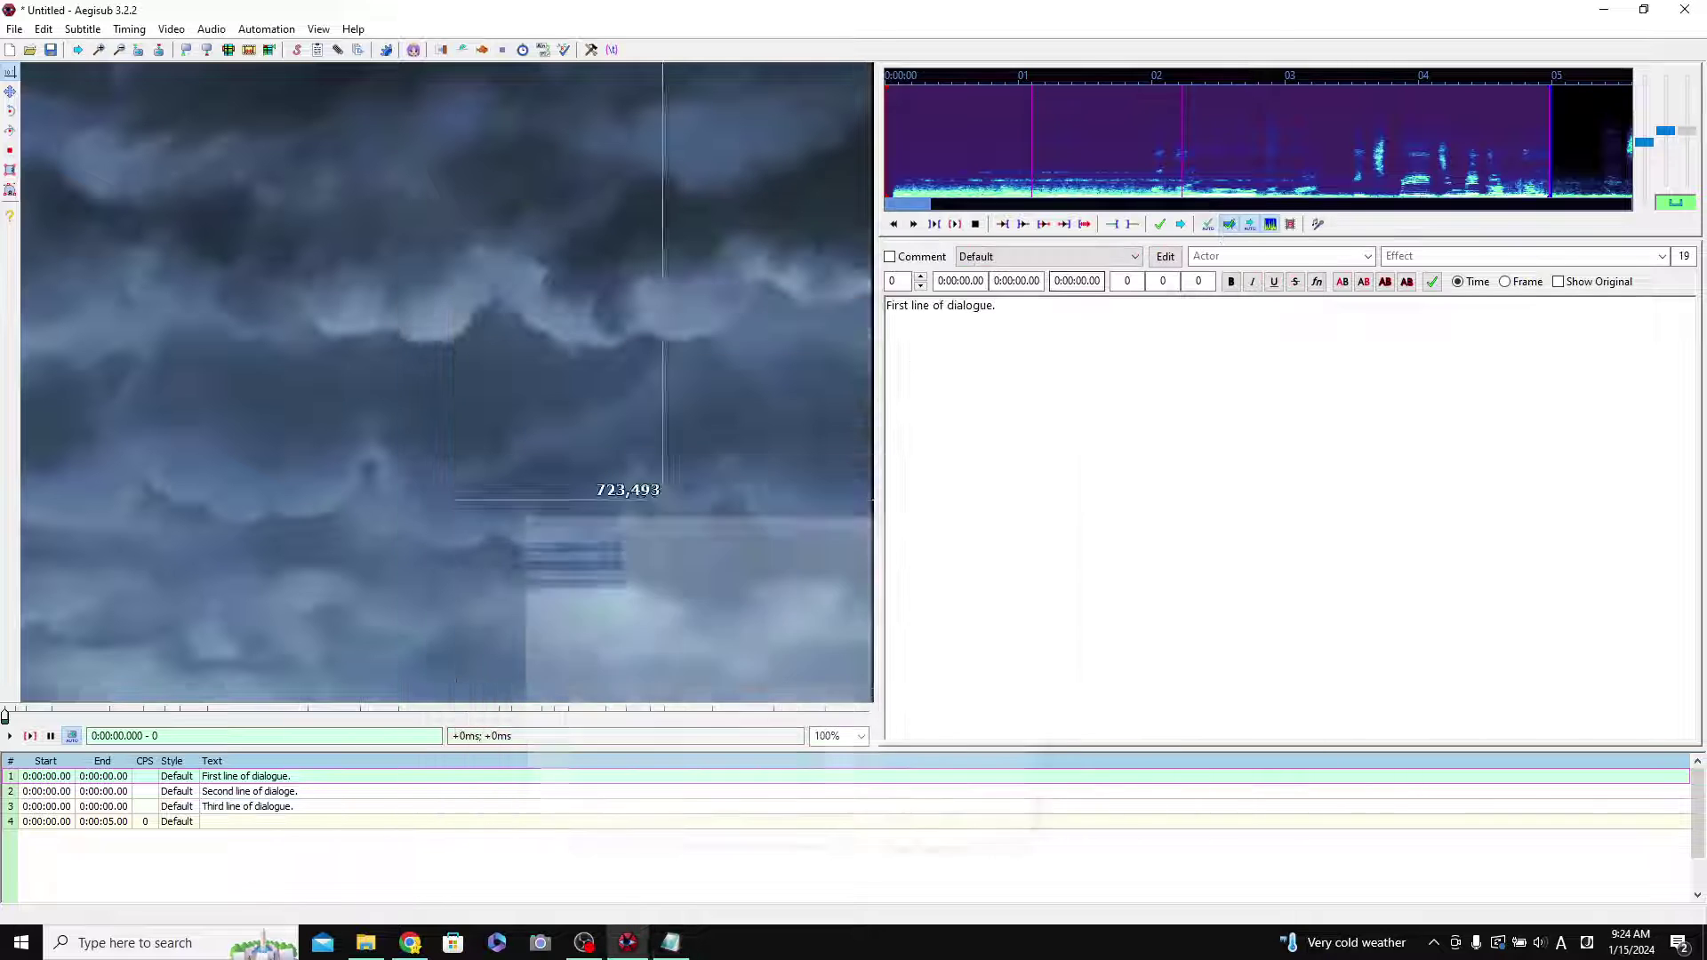
# Undo the pasting of the example dialogue lines in the subtitle grid.
pyautogui.rightClick(248, 829)
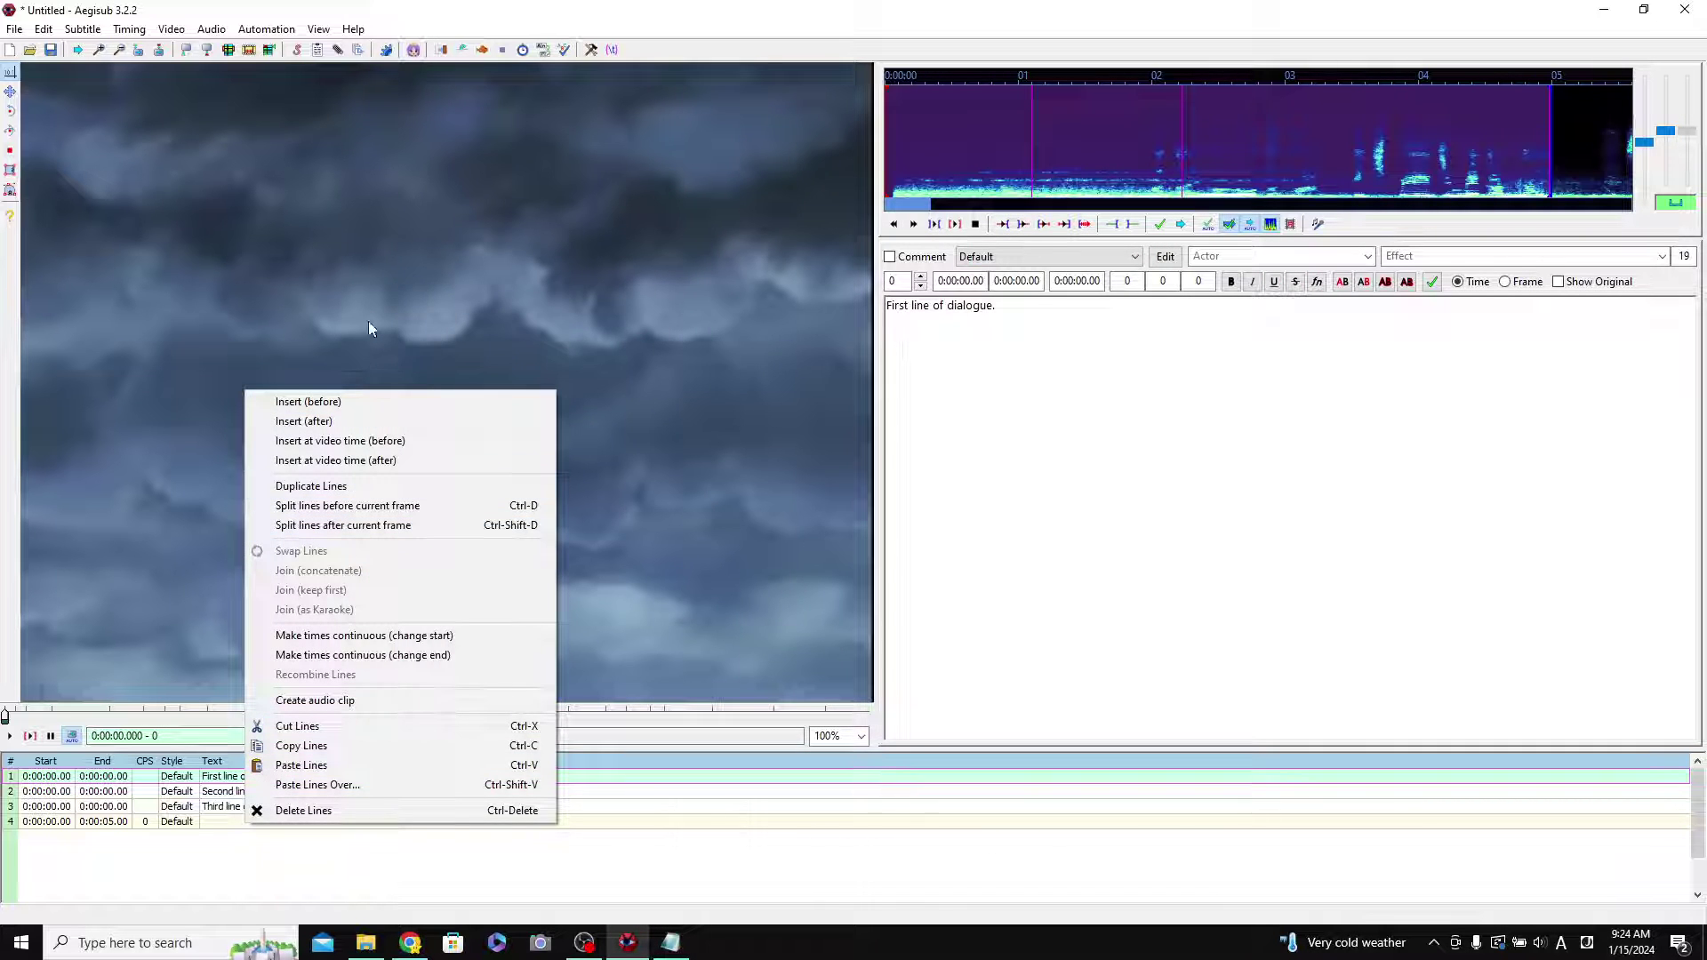
pyautogui.click(160, 809)
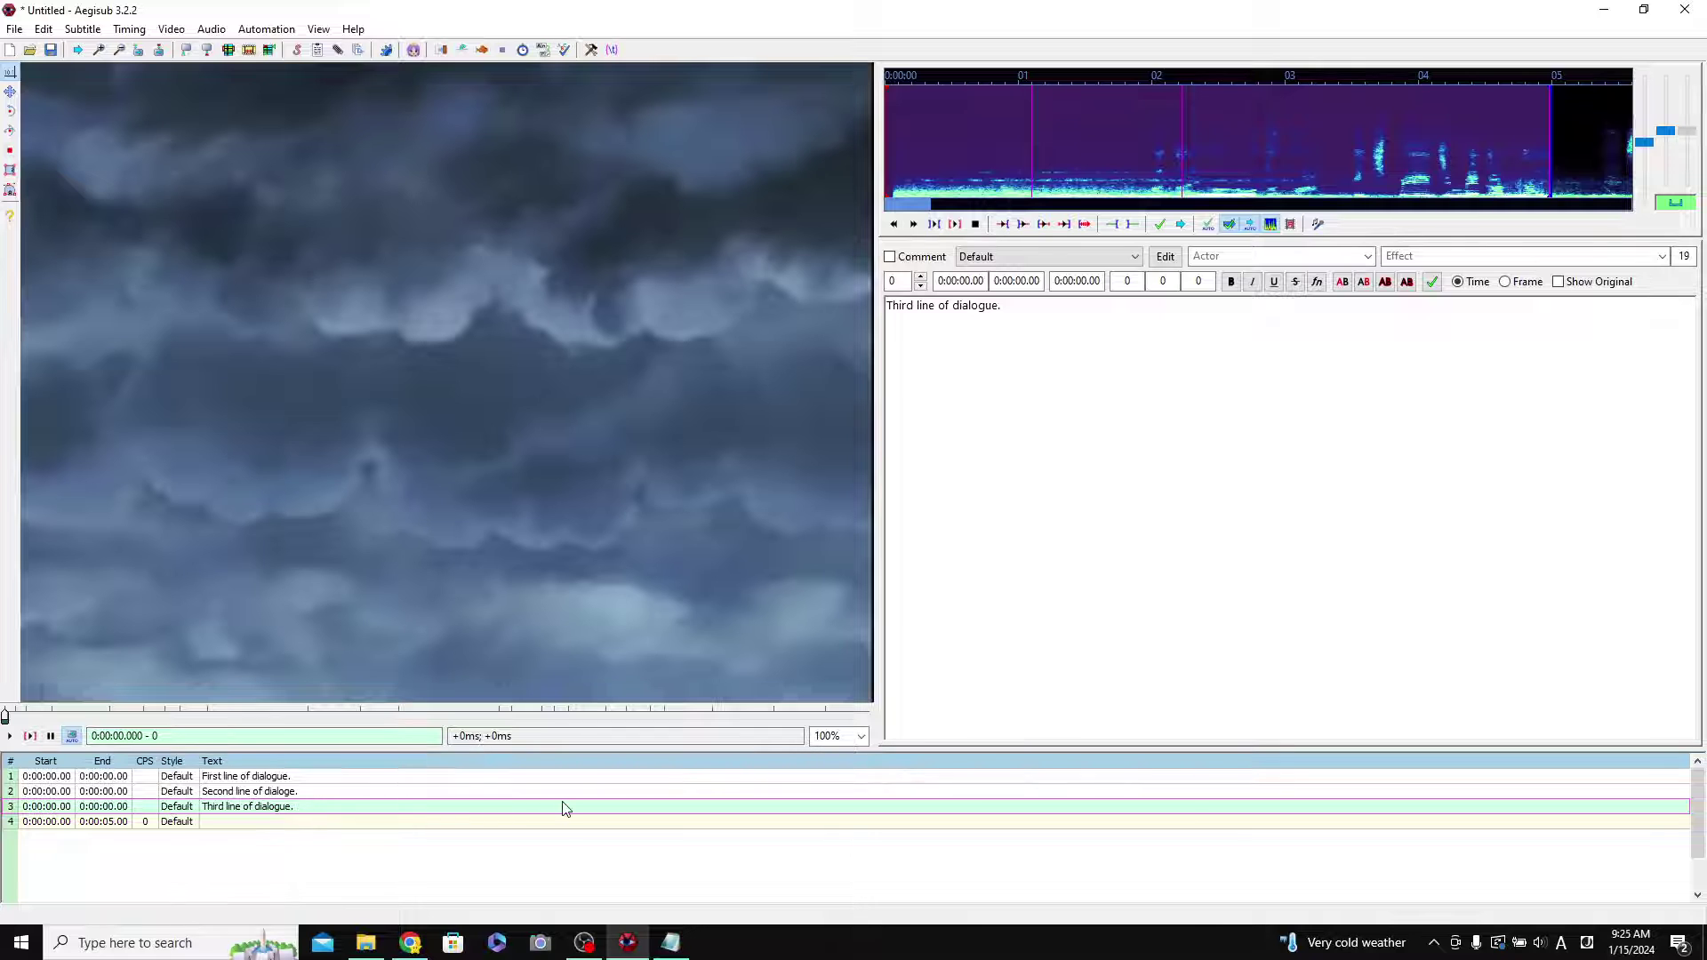
pyautogui.hotkey('ctrl', 'z')
# Copy all the text of KuromiNote001Subs.txt from the KuromiNote folder and return to Aegisub.
pyautogui.click(366, 943)
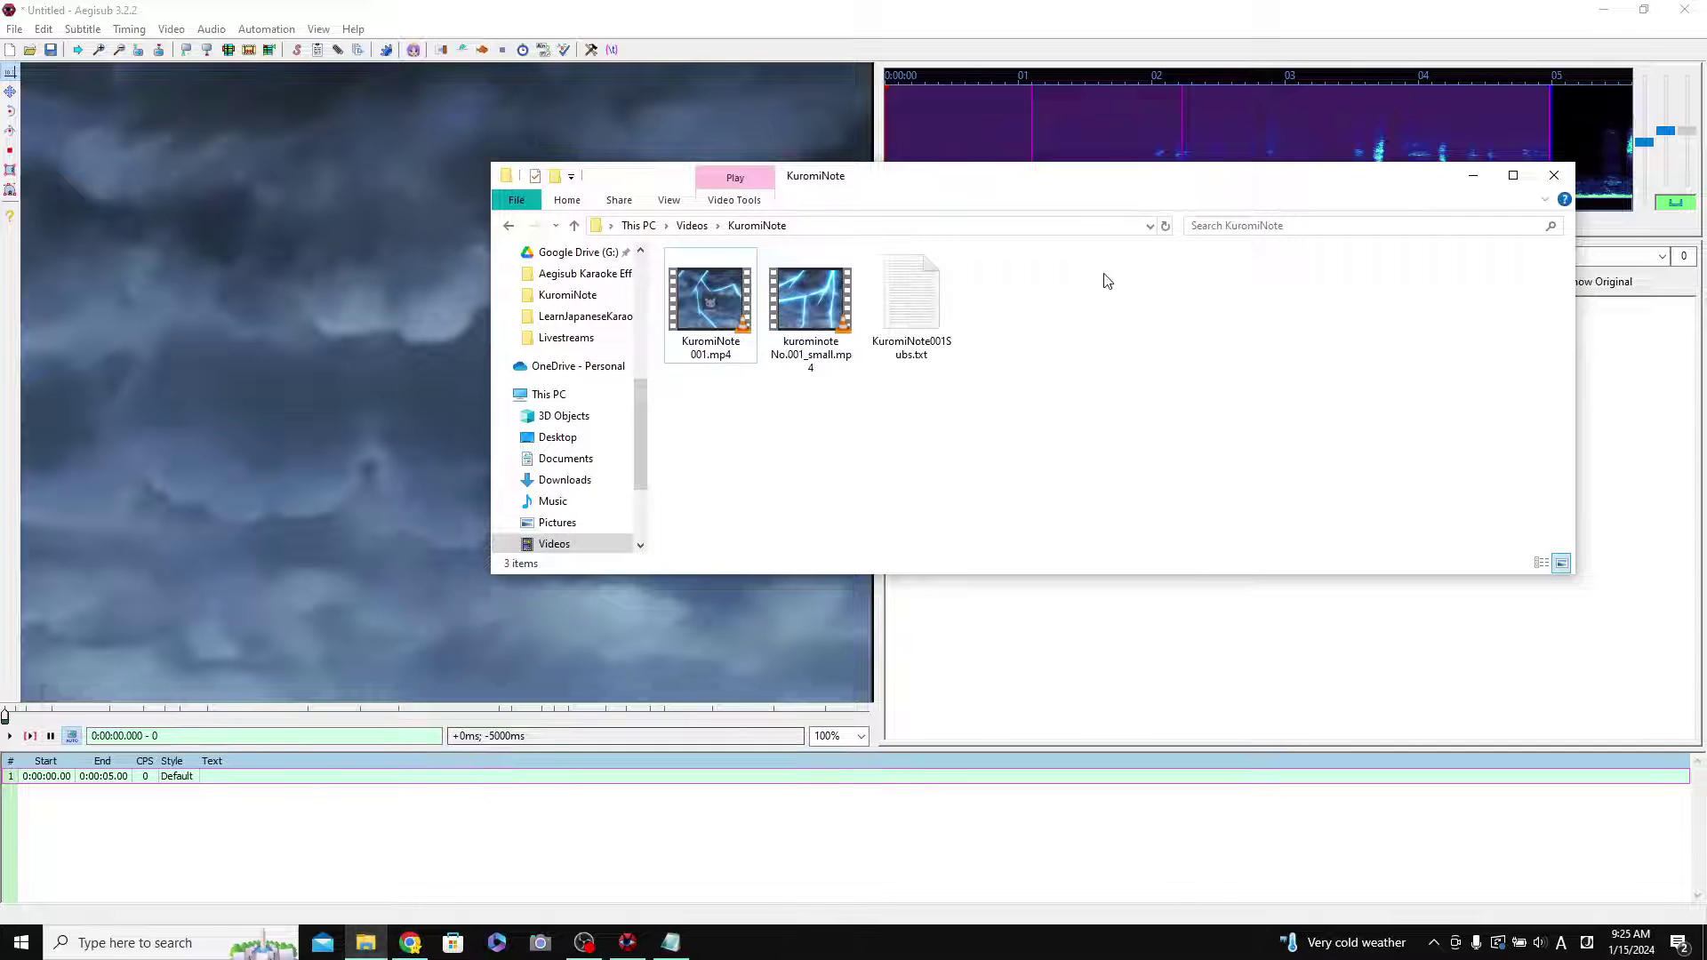
pyautogui.doubleClick(913, 306)
pyautogui.hotkey('ctrl', 'a')
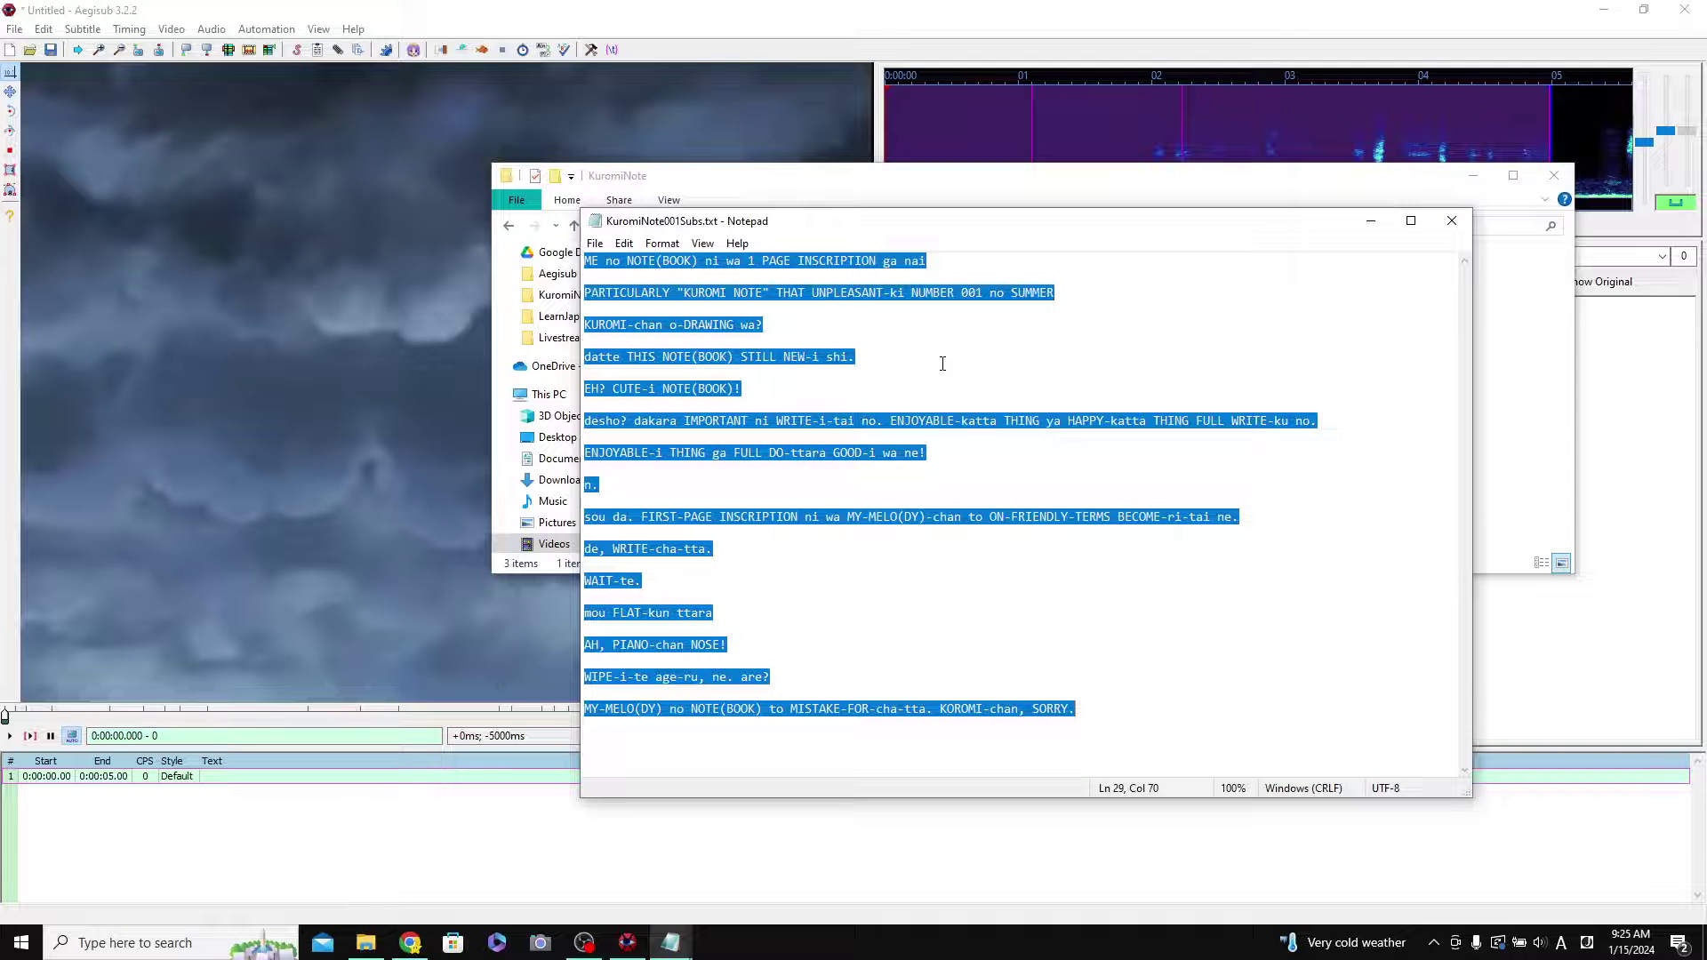
pyautogui.click(1451, 221)
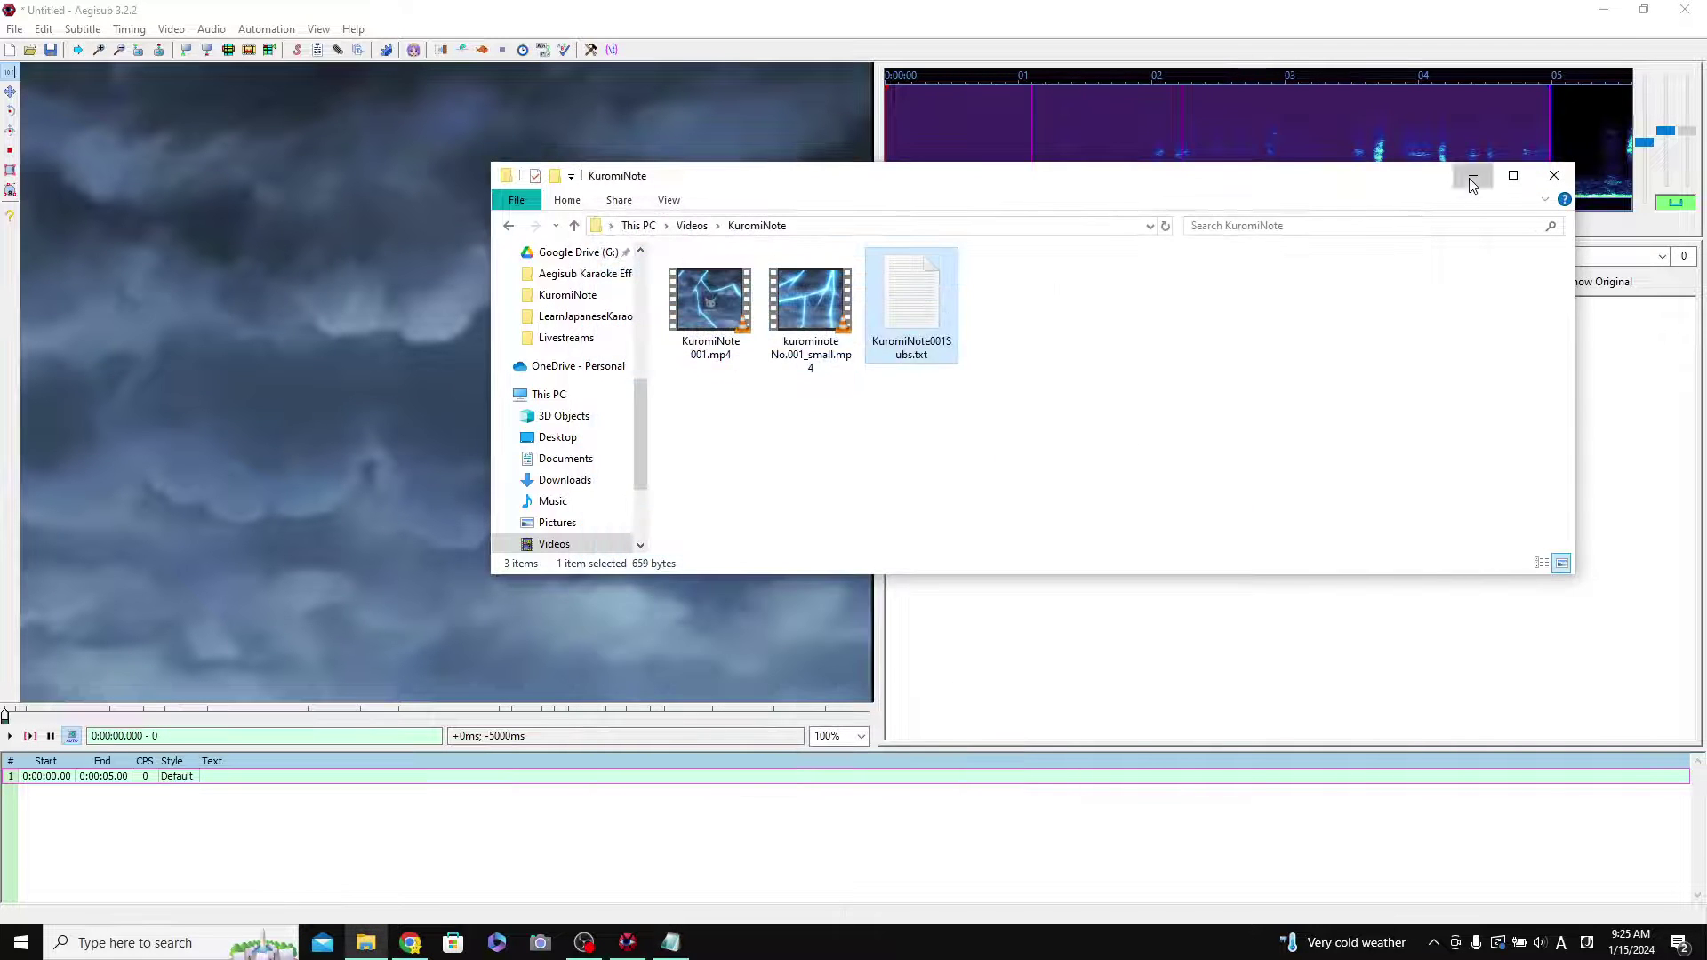
pyautogui.click(1473, 175)
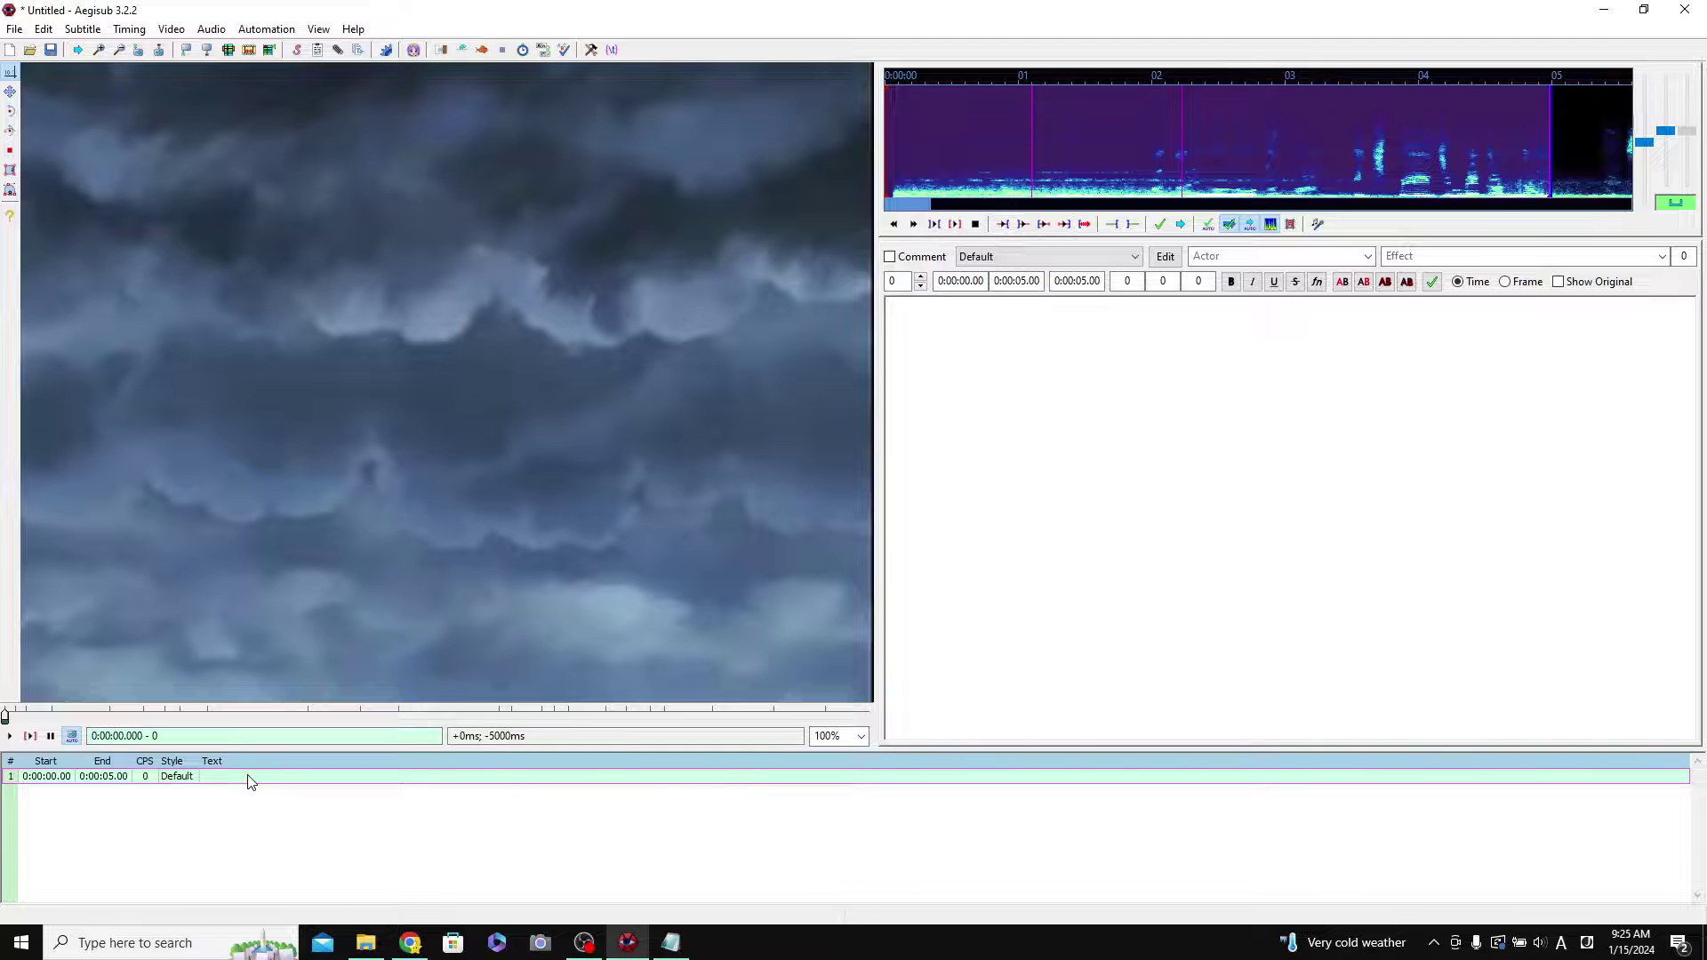
# Paste the copied dialogue text into the subtitle grid as separate lines and select the first line.
pyautogui.hotkey('ctrl', 'v')
pyautogui.click(233, 852)
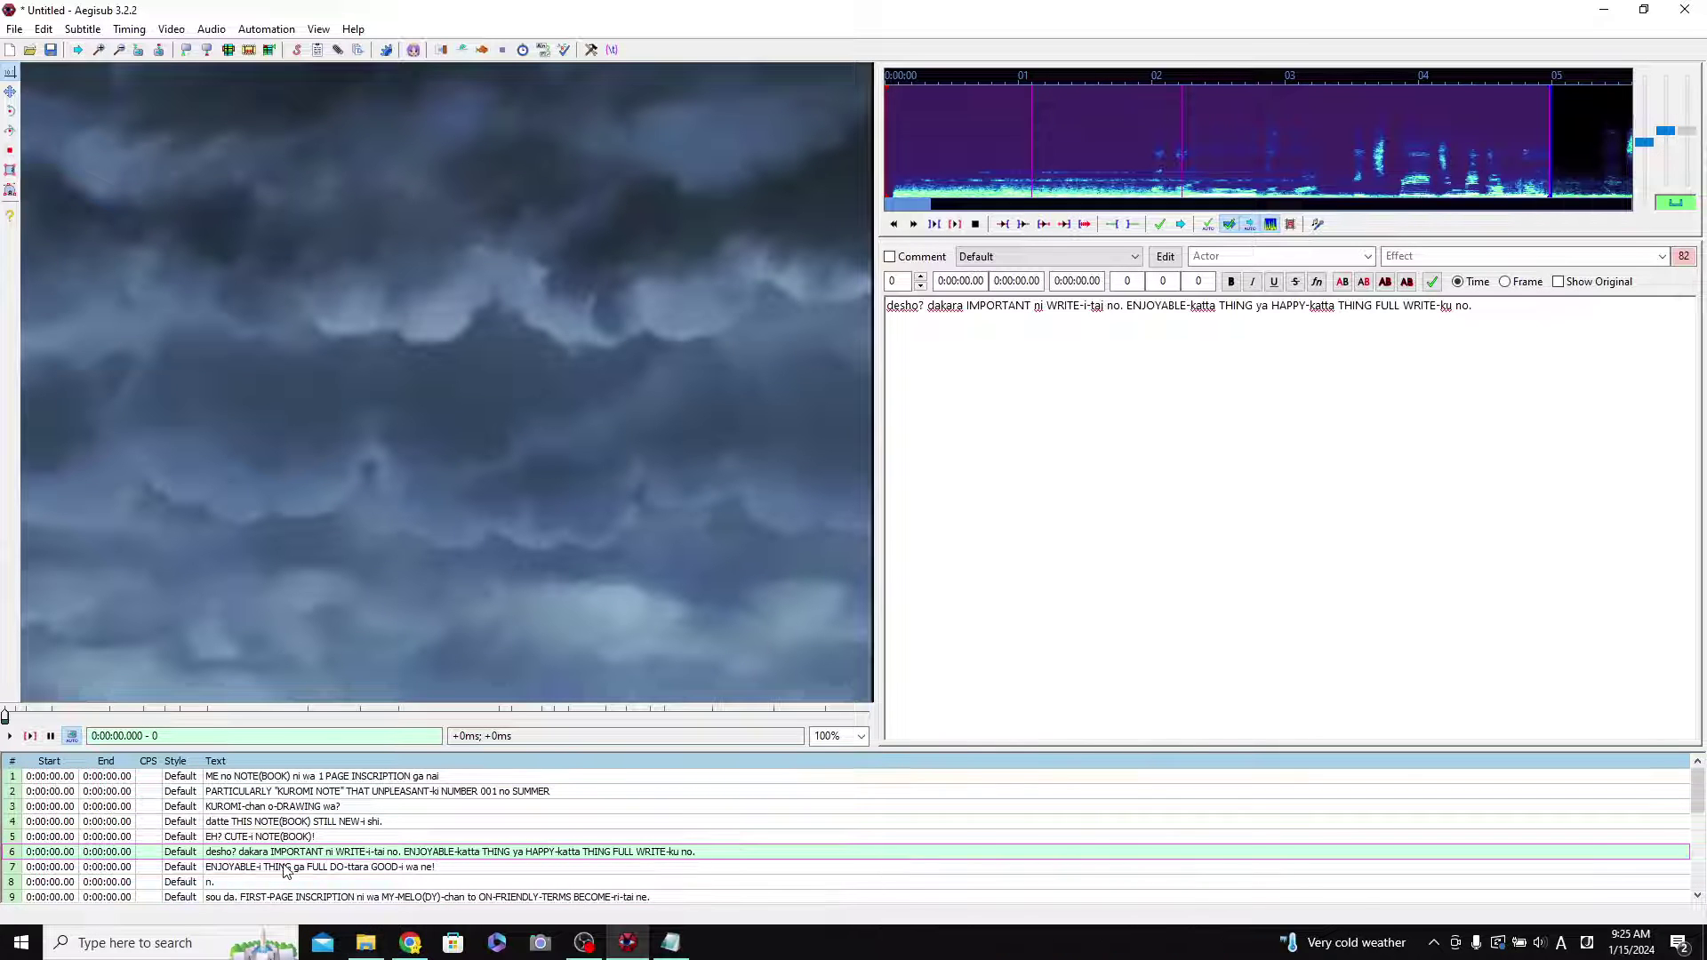
pyautogui.hotkey('ctrl', 'z')
pyautogui.hotkey('ctrl', 'y')
pyautogui.click(286, 777)
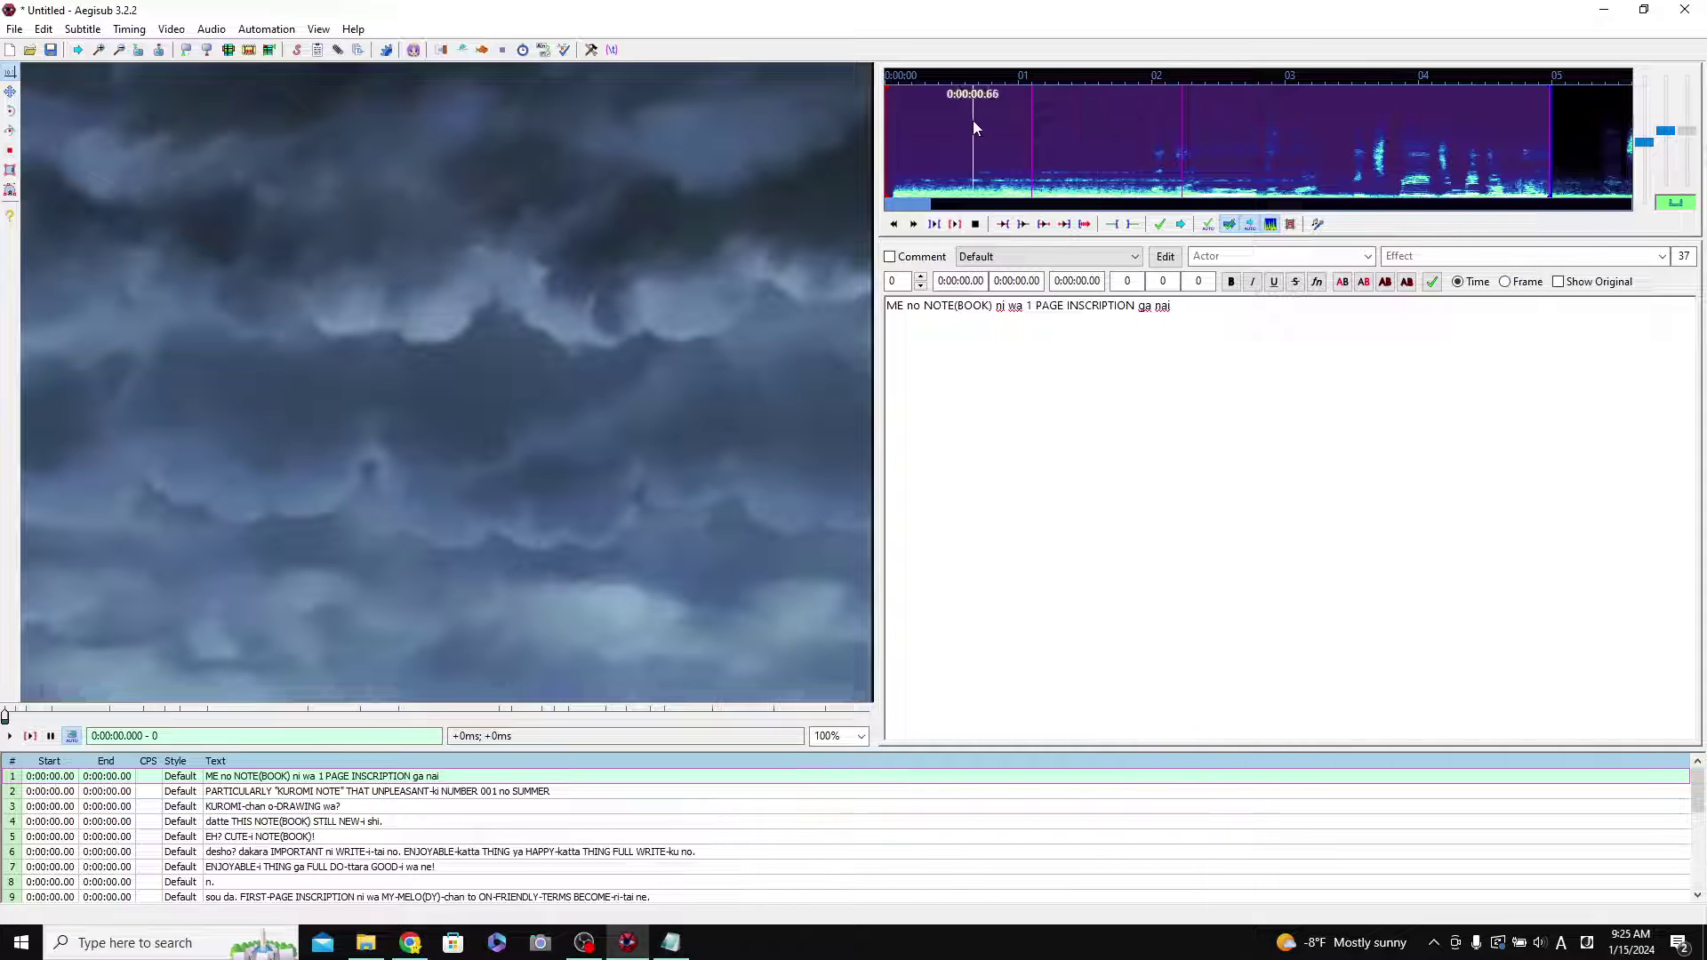
# Try moving the first line's start and end markers to different points in the audio spectrum.
pyautogui.click(915, 156)
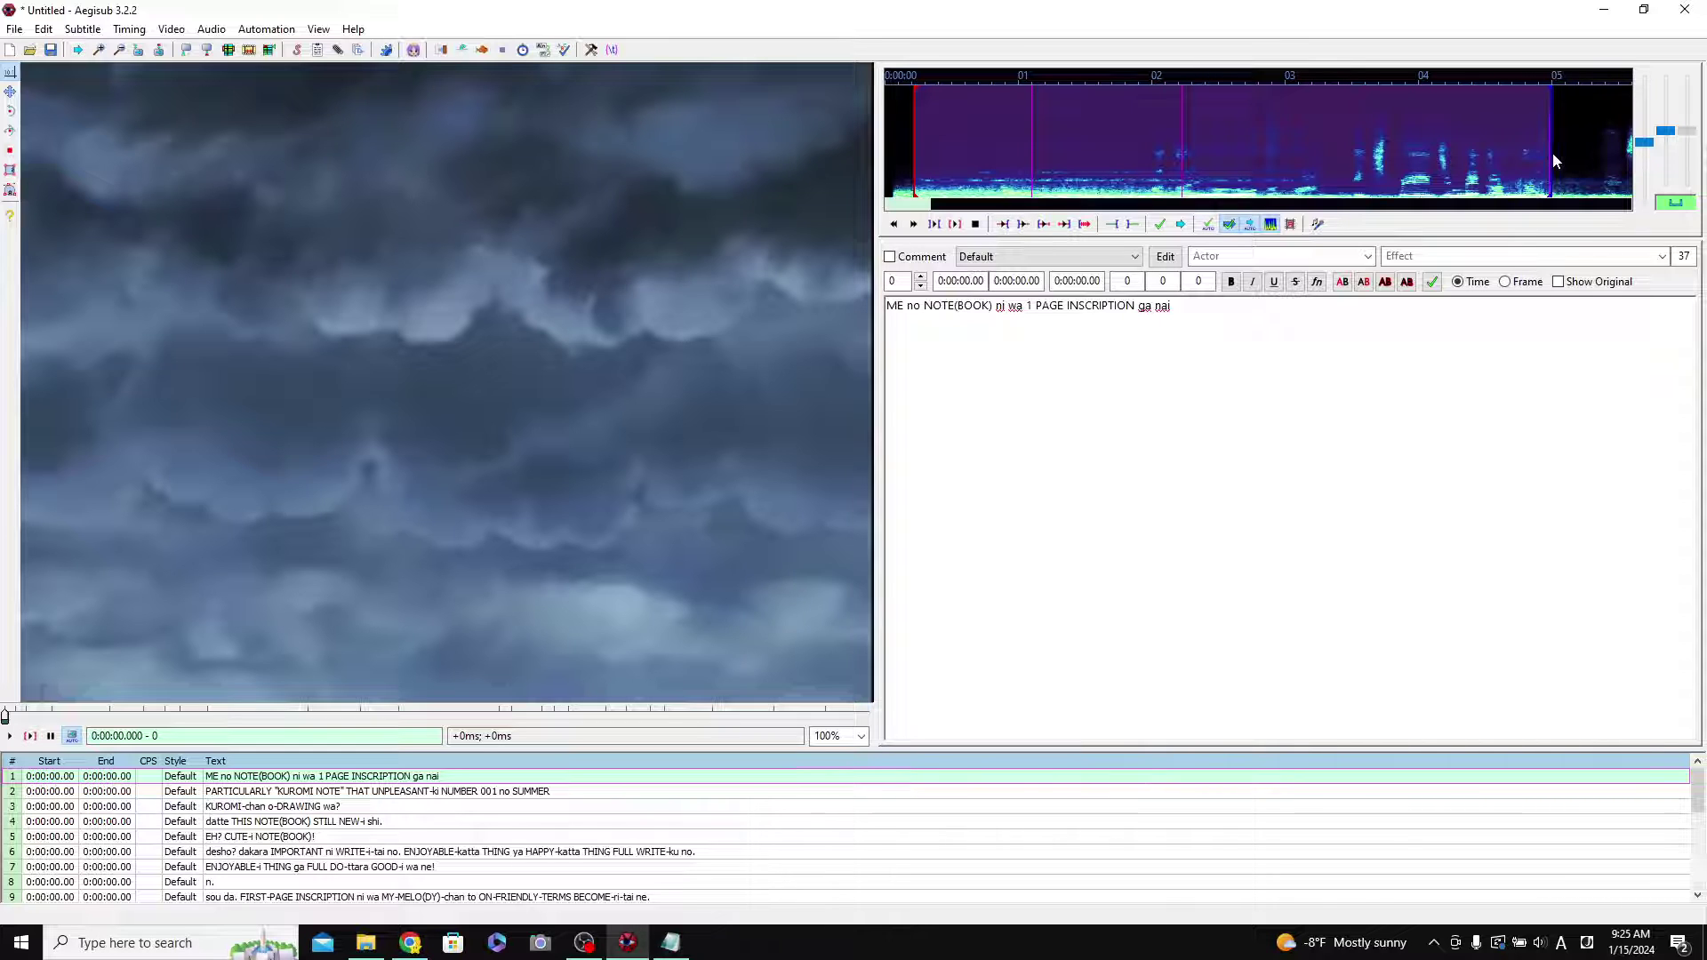
pyautogui.moveTo(1551, 152); pyautogui.dragTo(1503, 158)
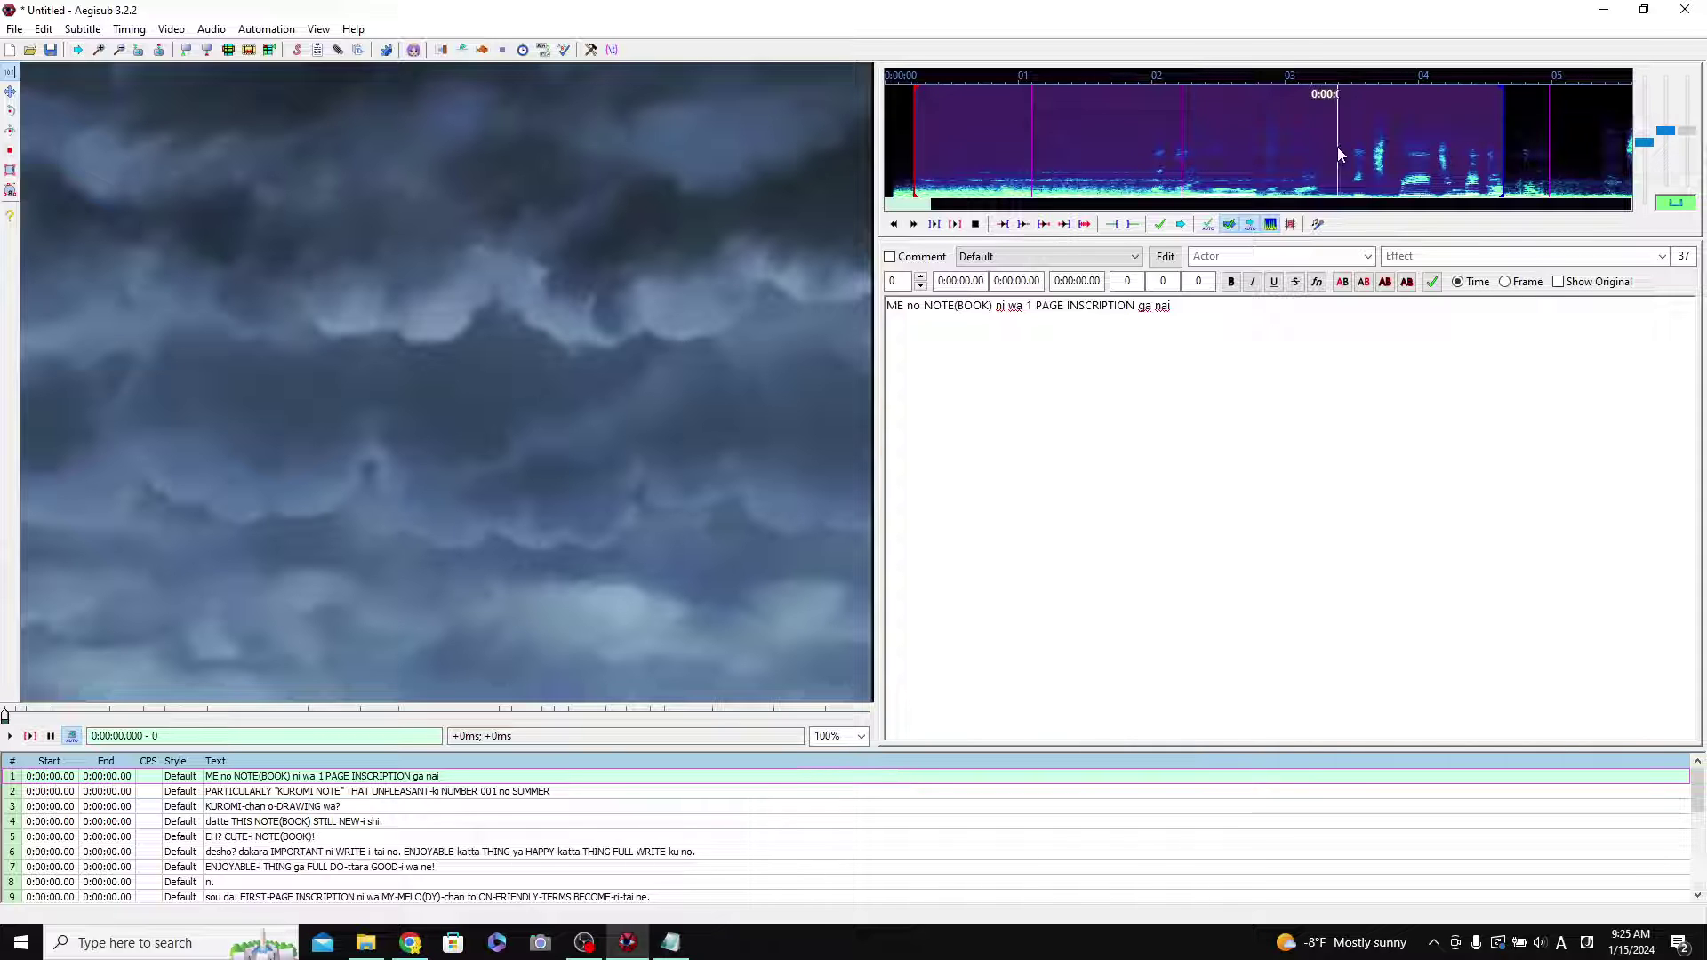
pyautogui.moveTo(1503, 164); pyautogui.dragTo(1361, 170)
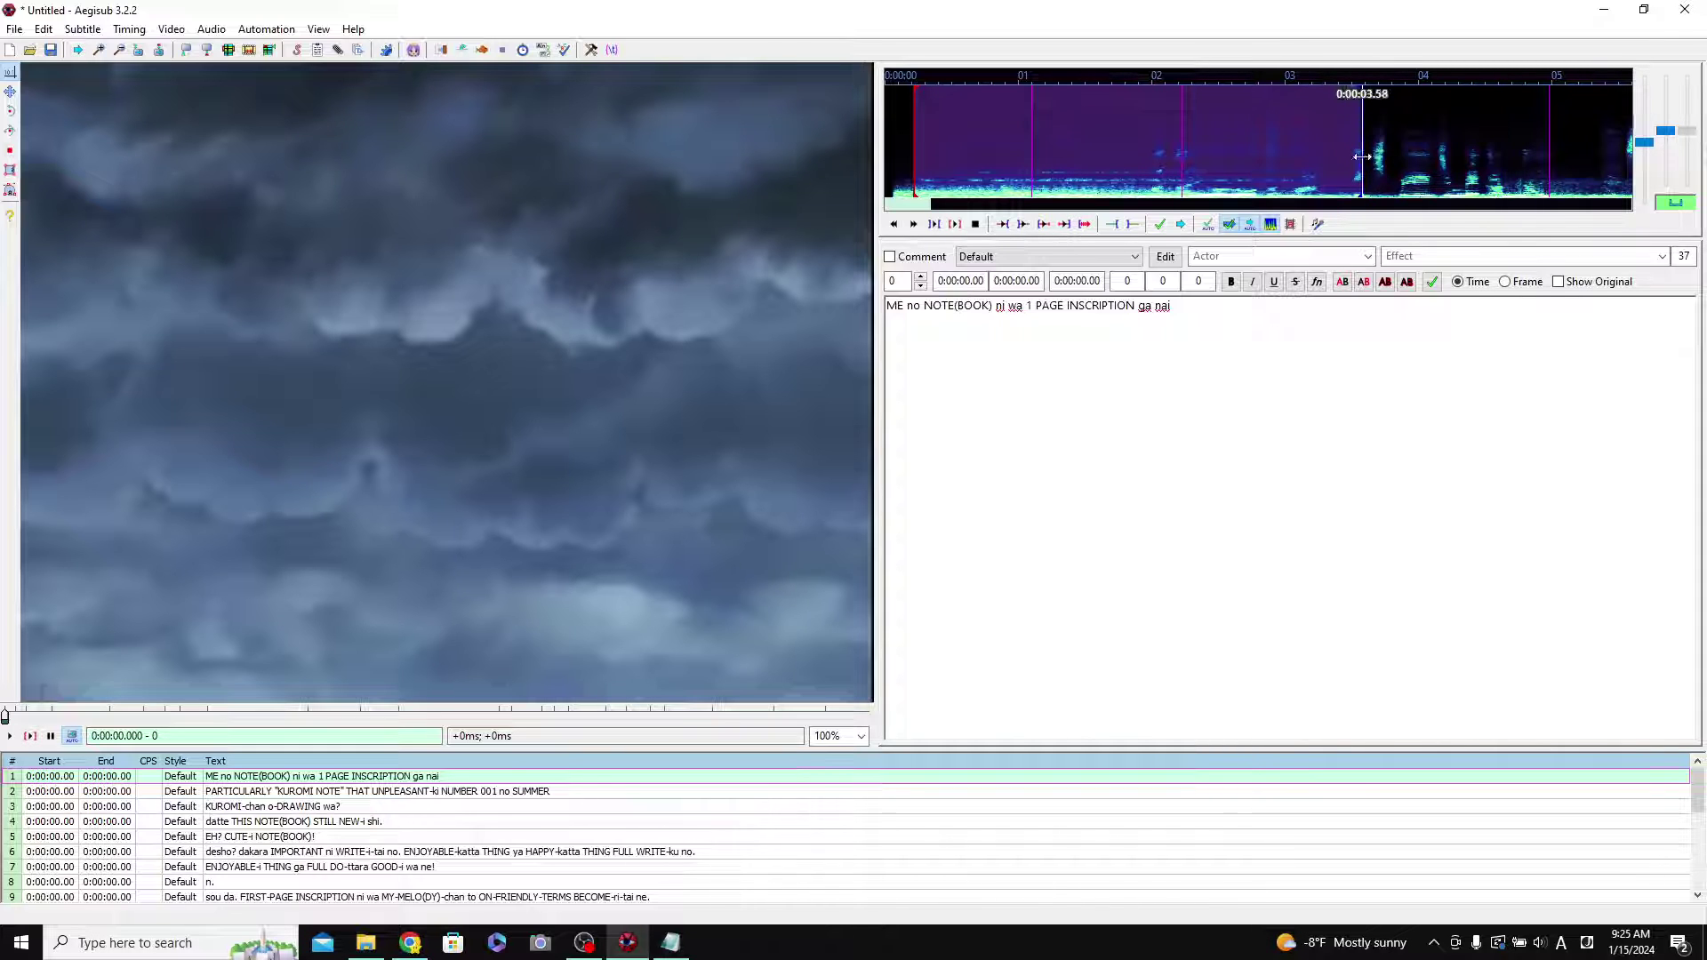
pyautogui.moveTo(1467, 167)
pyautogui.mouseDown()
pyautogui.moveTo(1445, 169)
pyautogui.moveTo(1506, 167)
pyautogui.mouseUp()
pyautogui.click(967, 129)
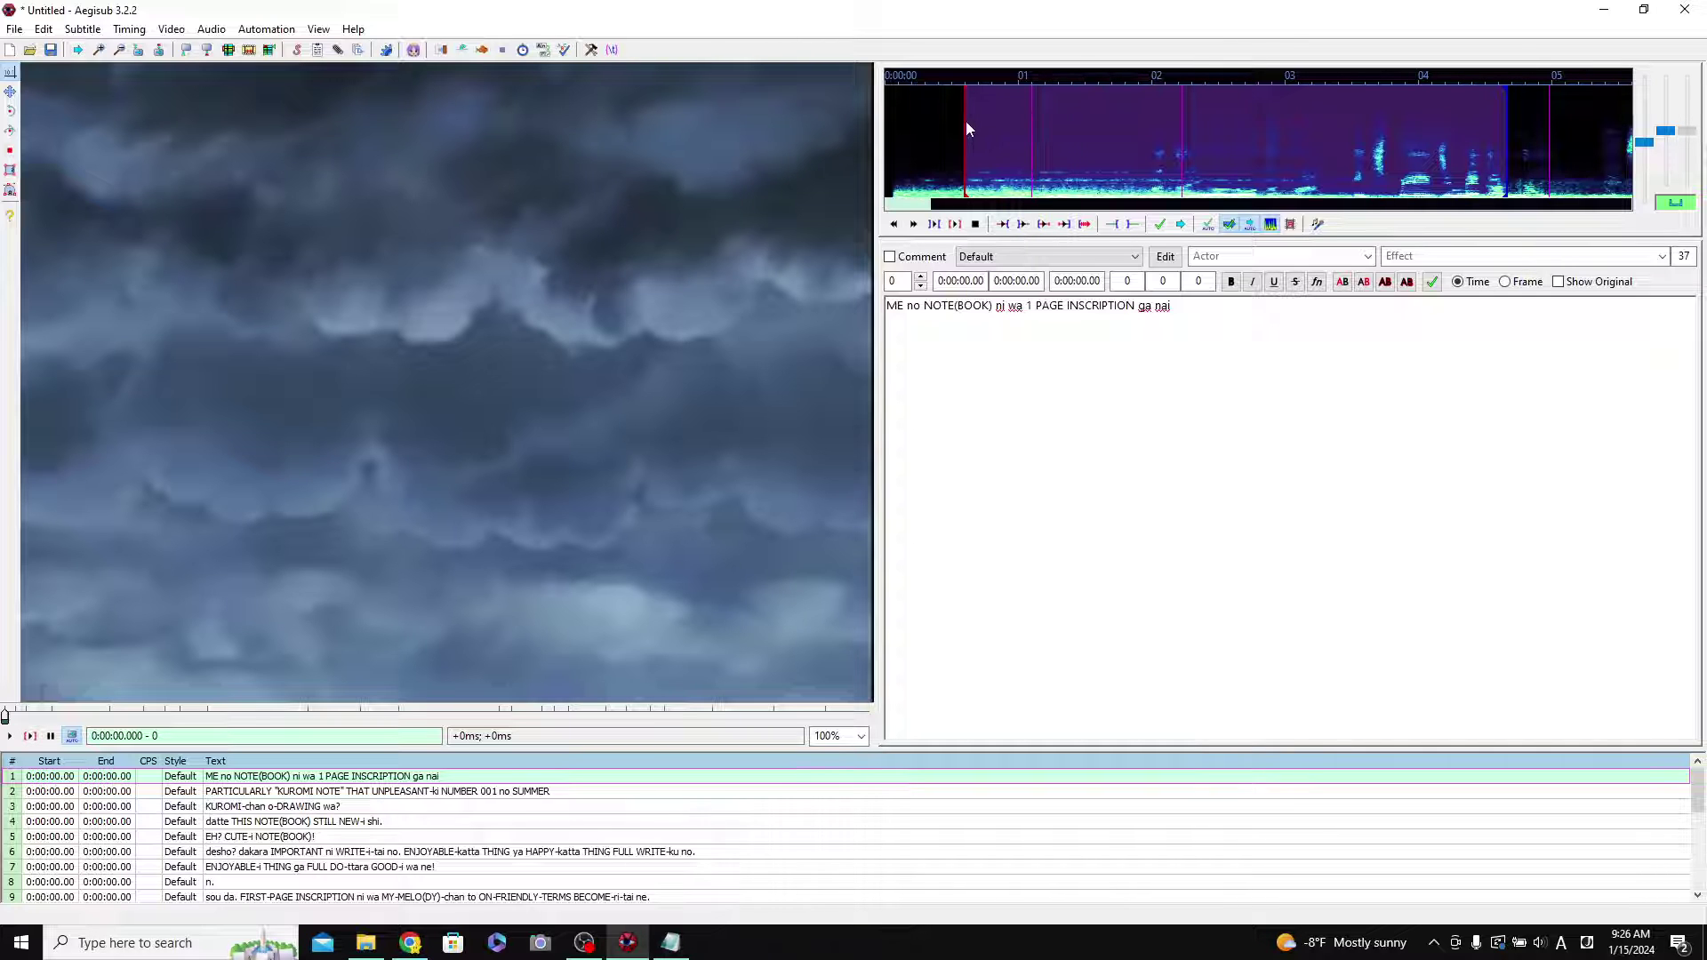
pyautogui.click(1166, 130)
pyautogui.click(1012, 124)
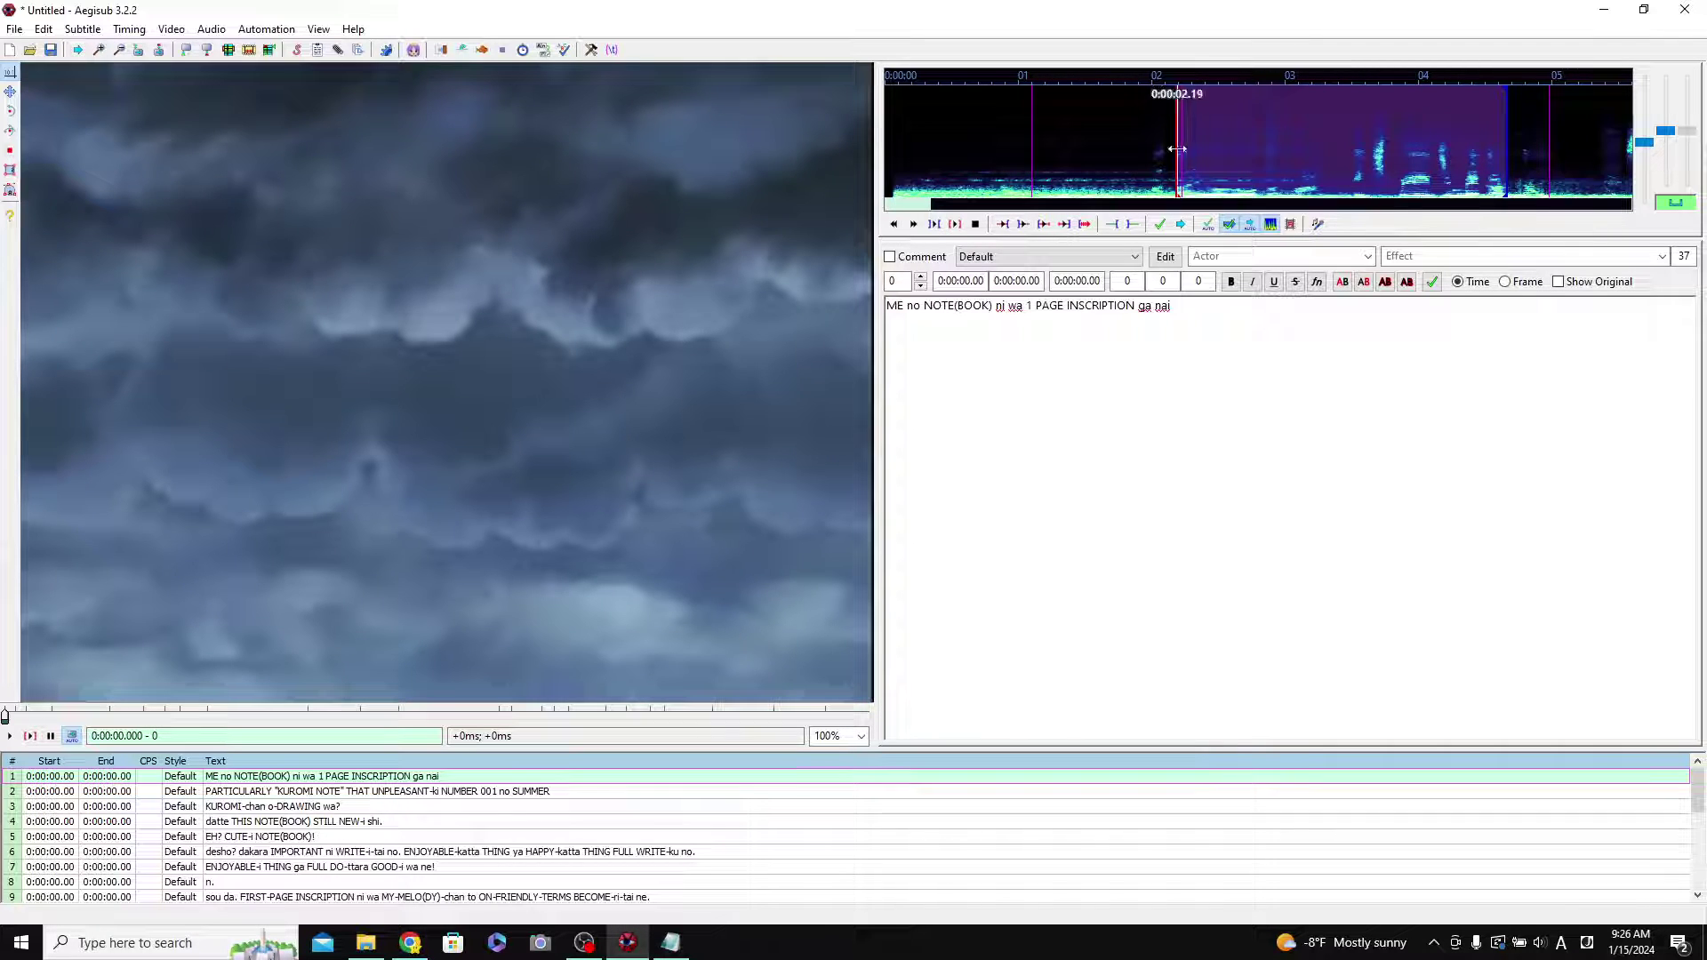
# Try marking the first line's time range at other places further along the audio.
pyautogui.scroll(-5, 1429, 134)
pyautogui.scroll(5, 1429, 131)
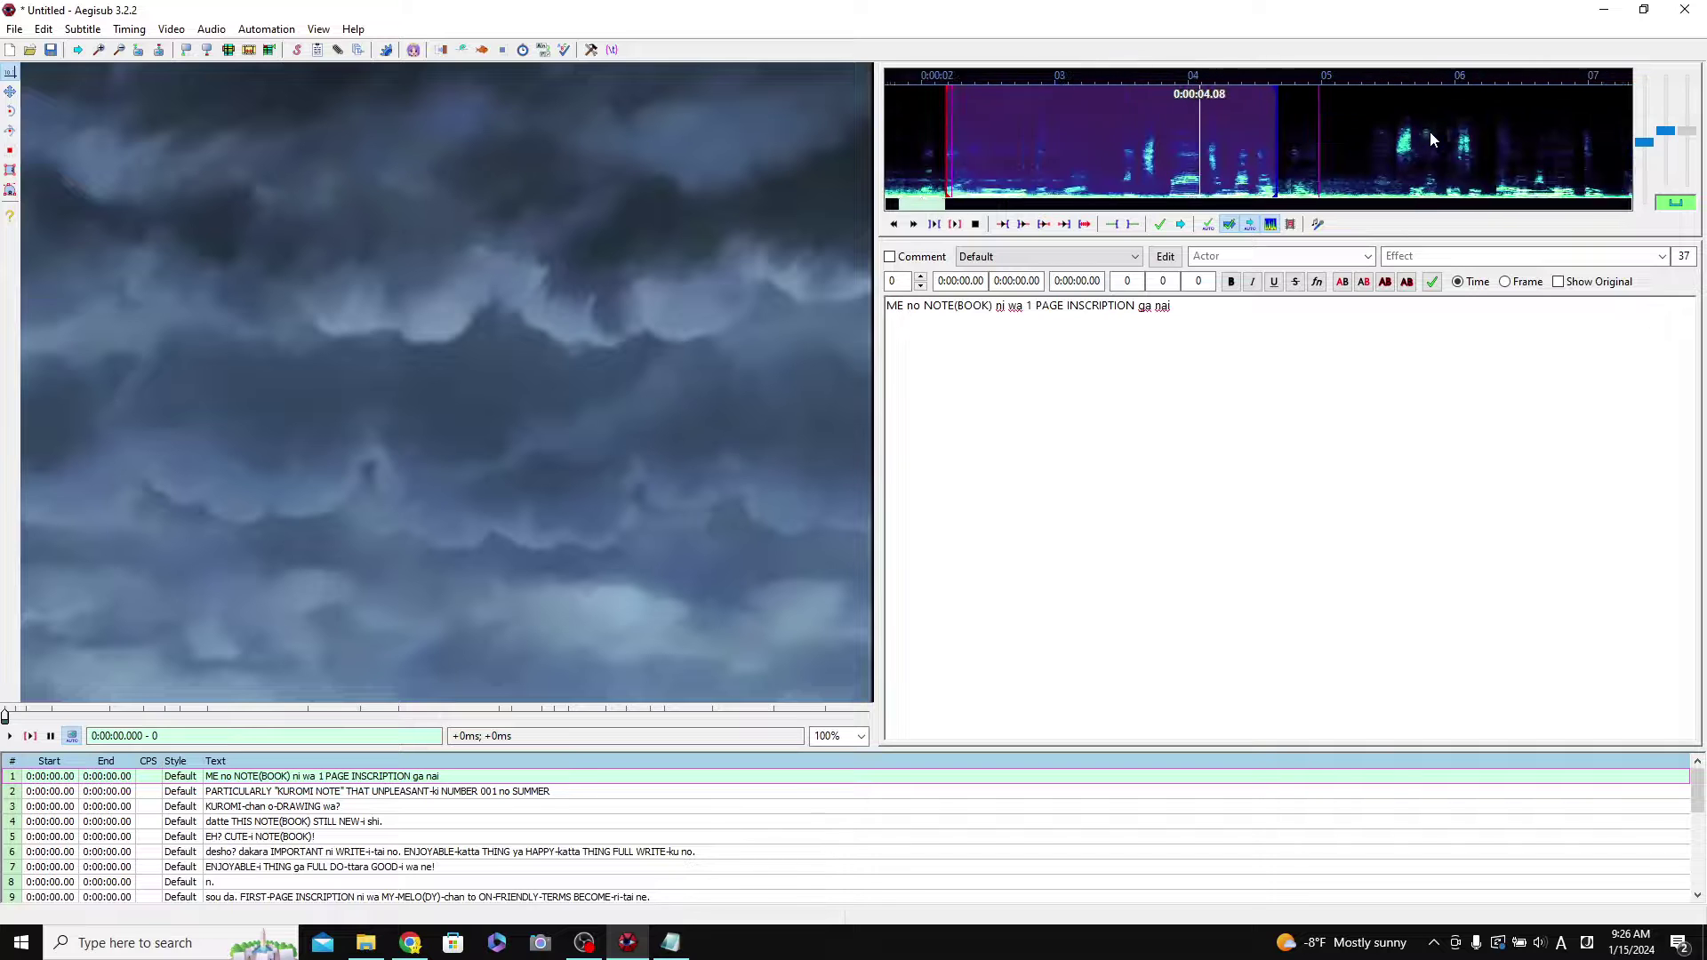
pyautogui.scroll(2, 1333, 138)
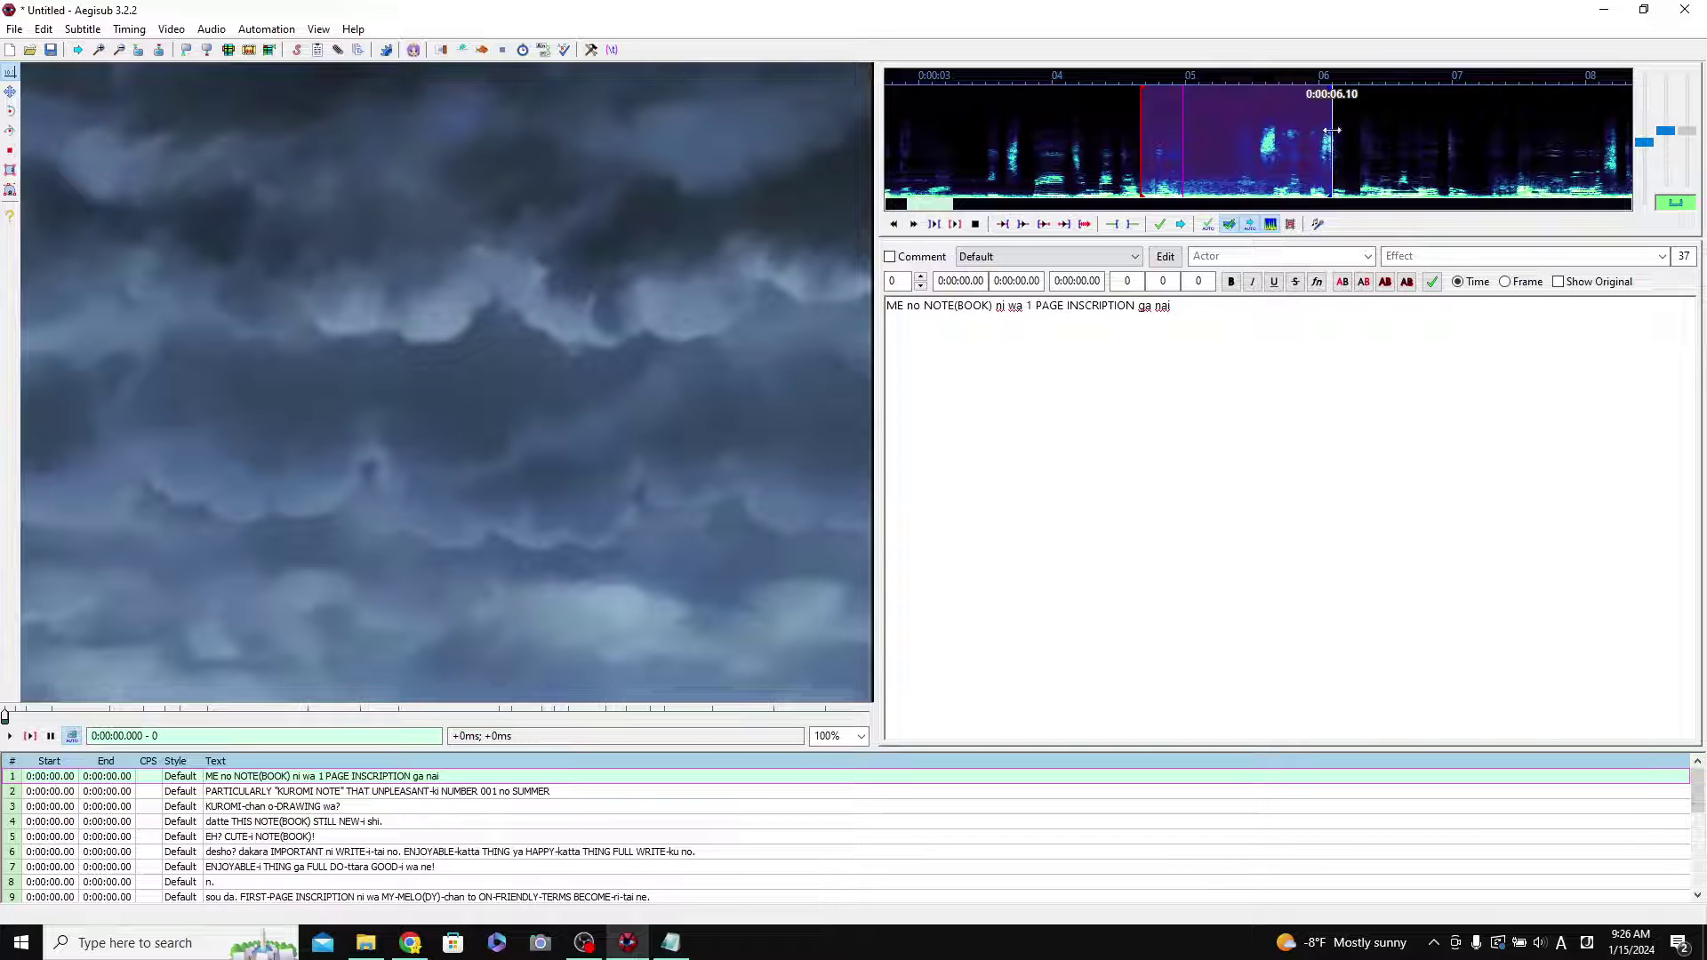
pyautogui.scroll(-12, 1347, 141)
pyautogui.moveTo(1102, 106); pyautogui.dragTo(1406, 141)
pyautogui.scroll(12, 1022, 141)
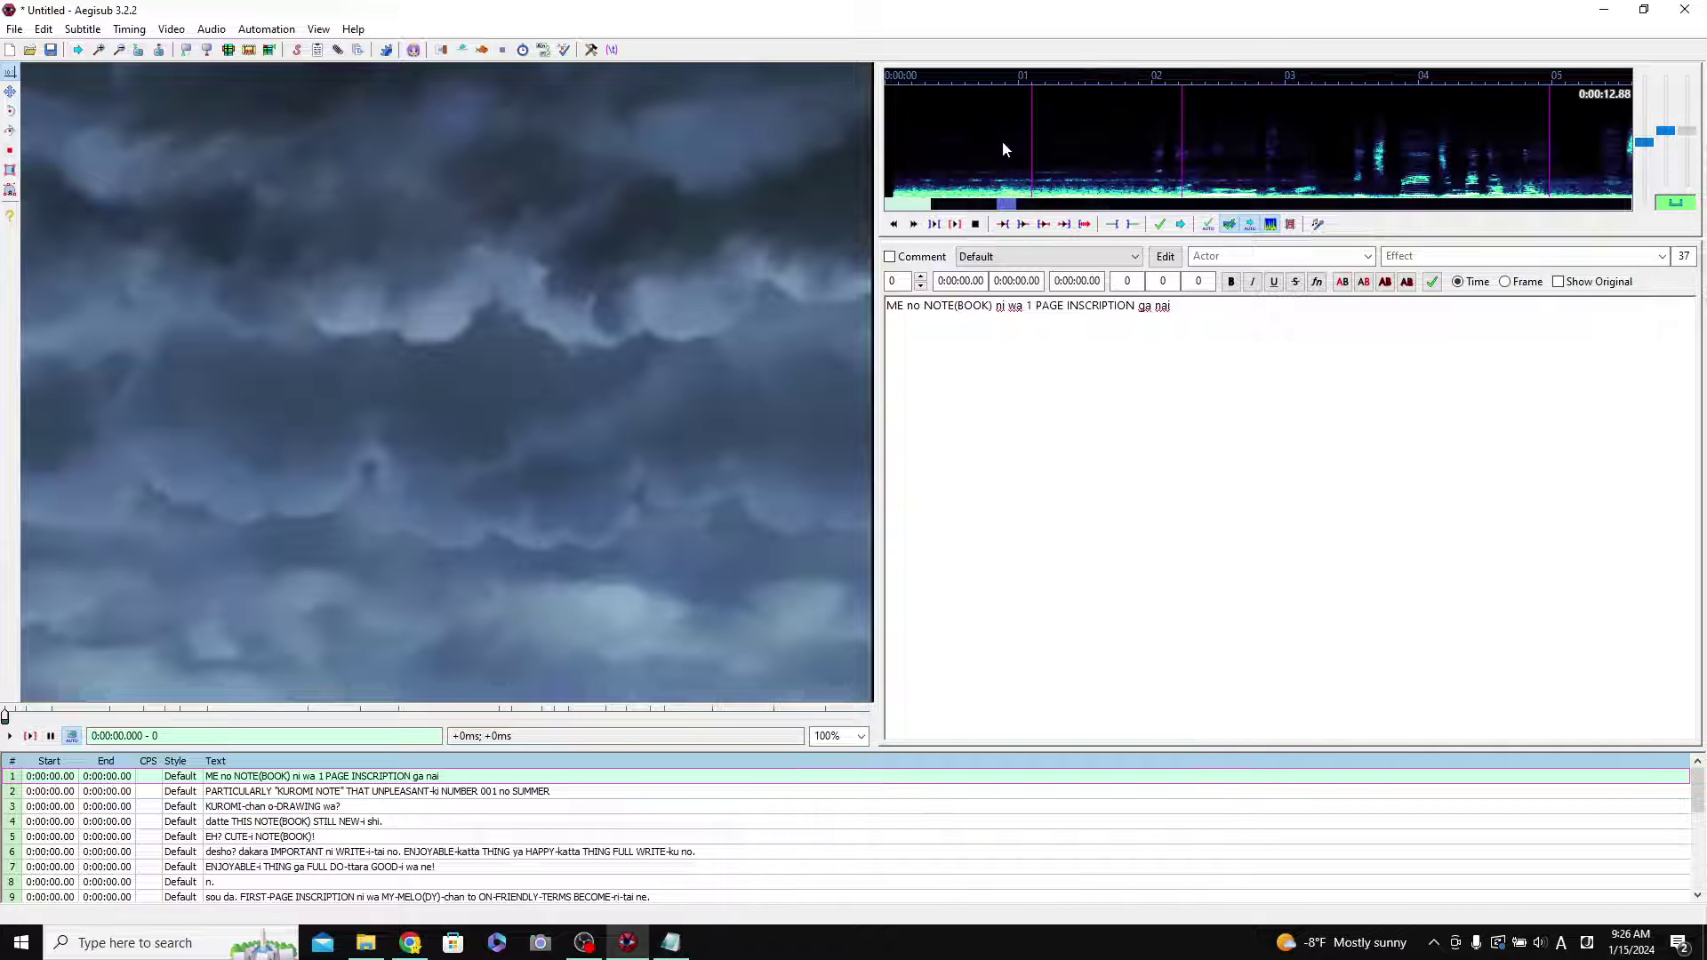
# Mark the first line from about 0.1 to 4.6 seconds in the audio and play the selection repeatedly.
pyautogui.moveTo(896, 142); pyautogui.dragTo(1503, 139)
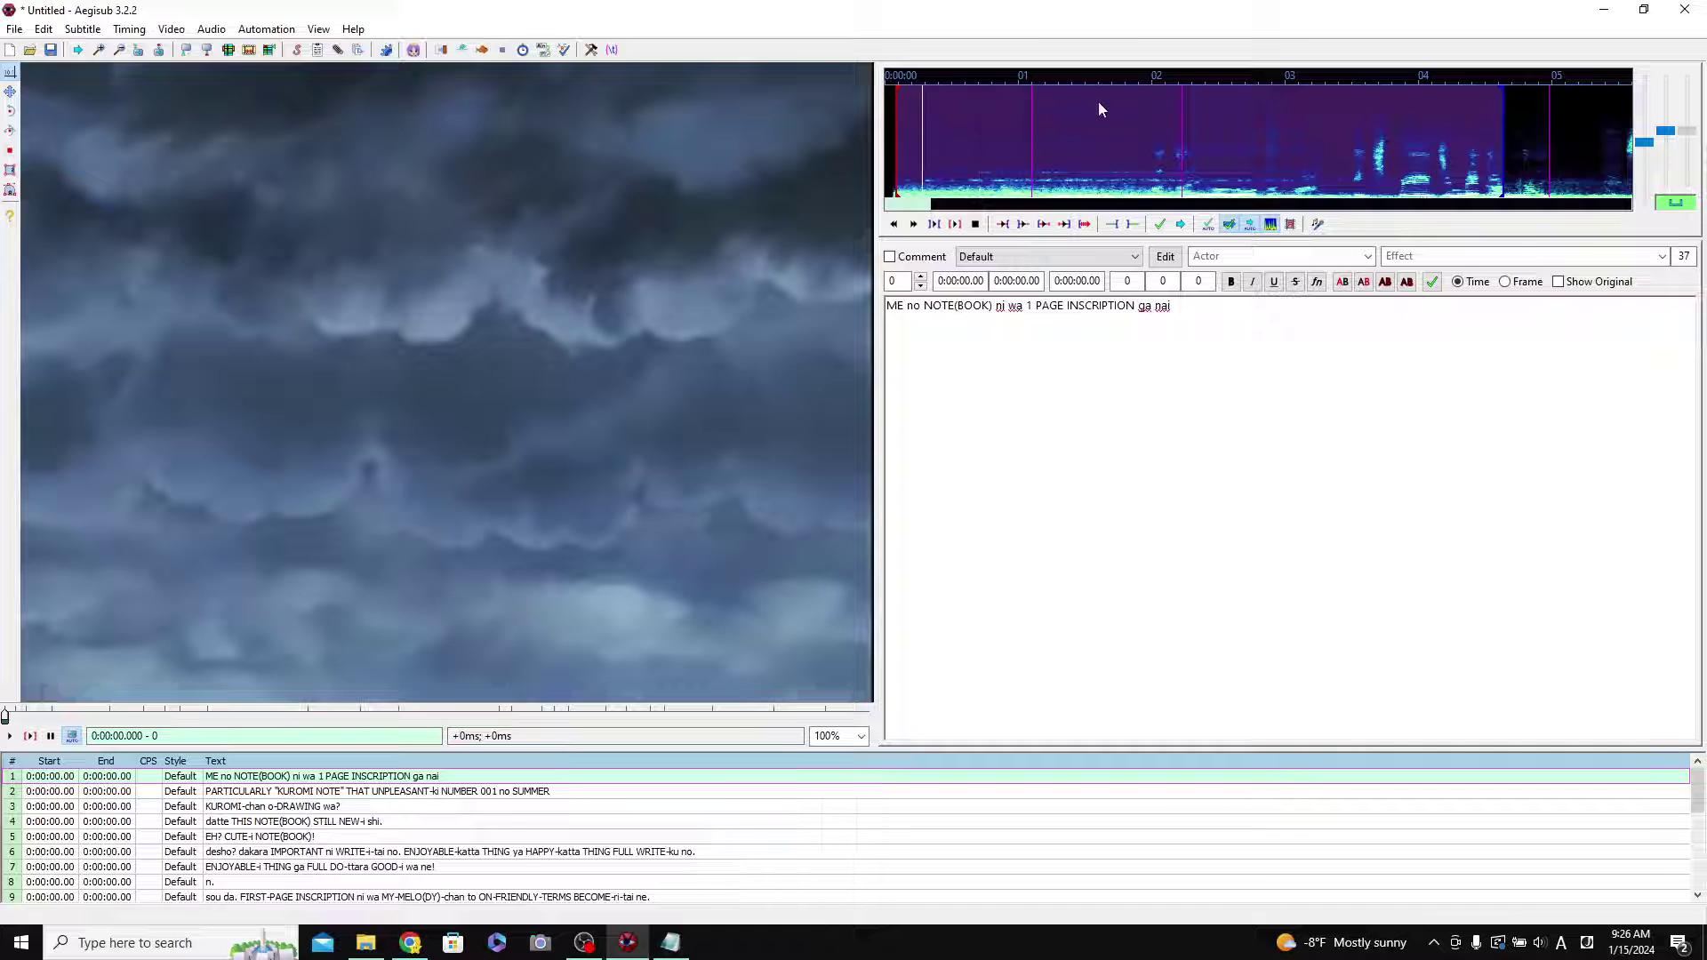
pyautogui.click(955, 224)
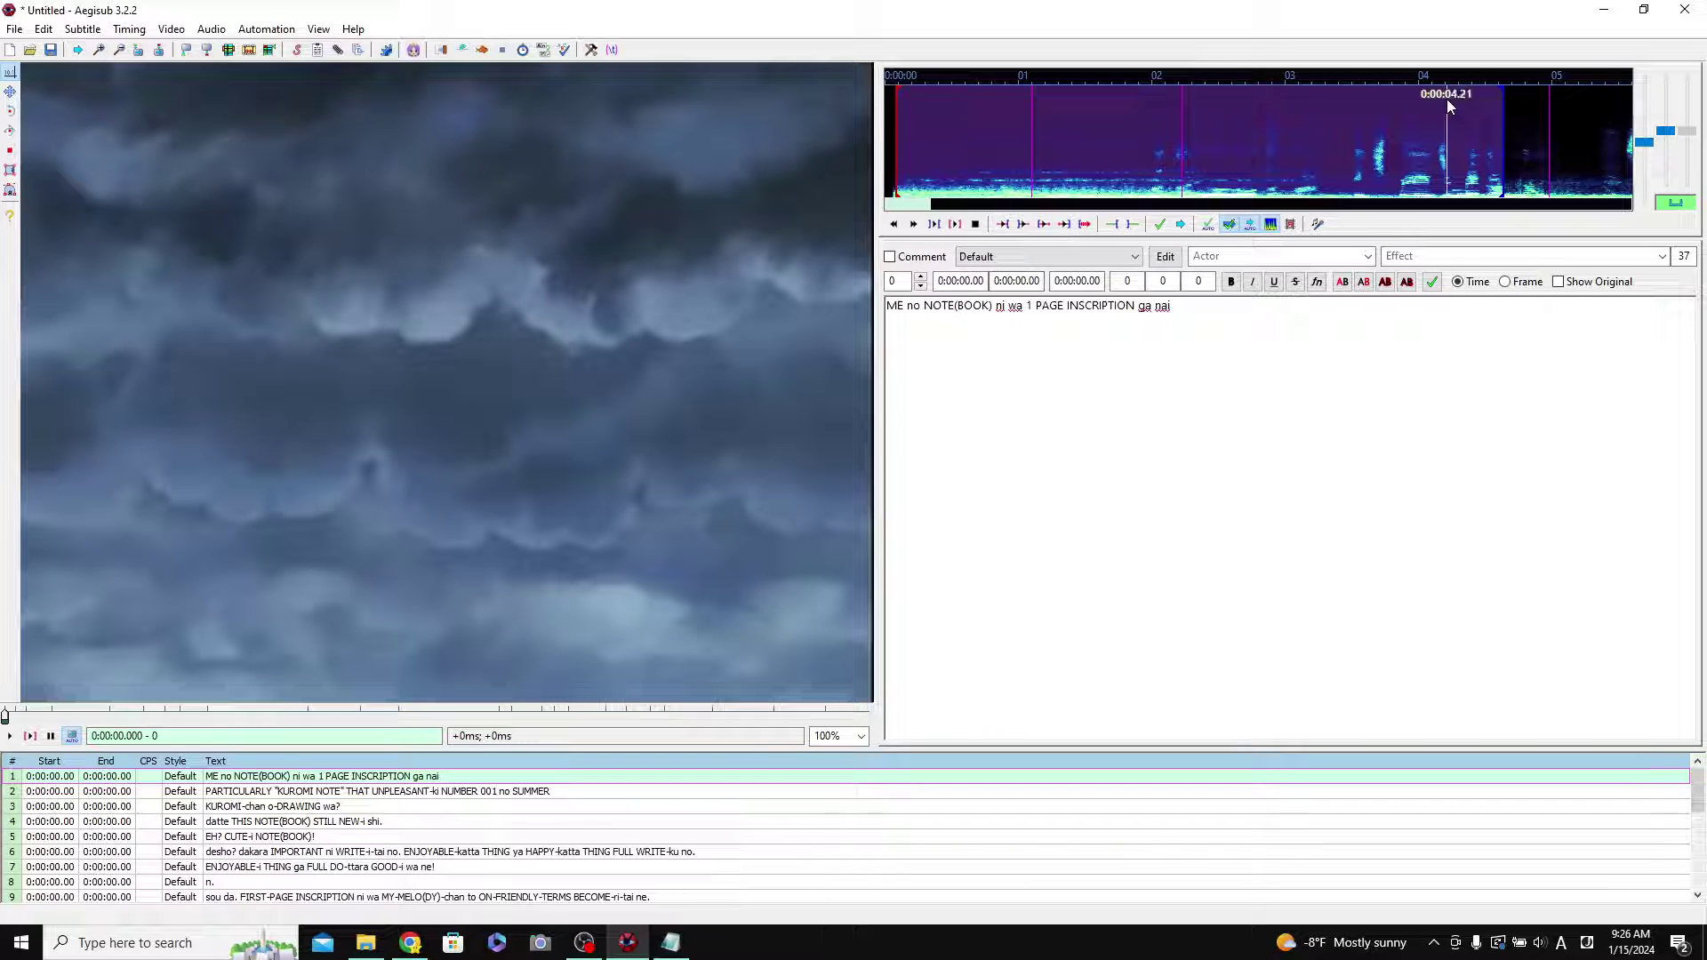
pyautogui.click(954, 225)
pyautogui.click(954, 225)
pyautogui.click(954, 225)
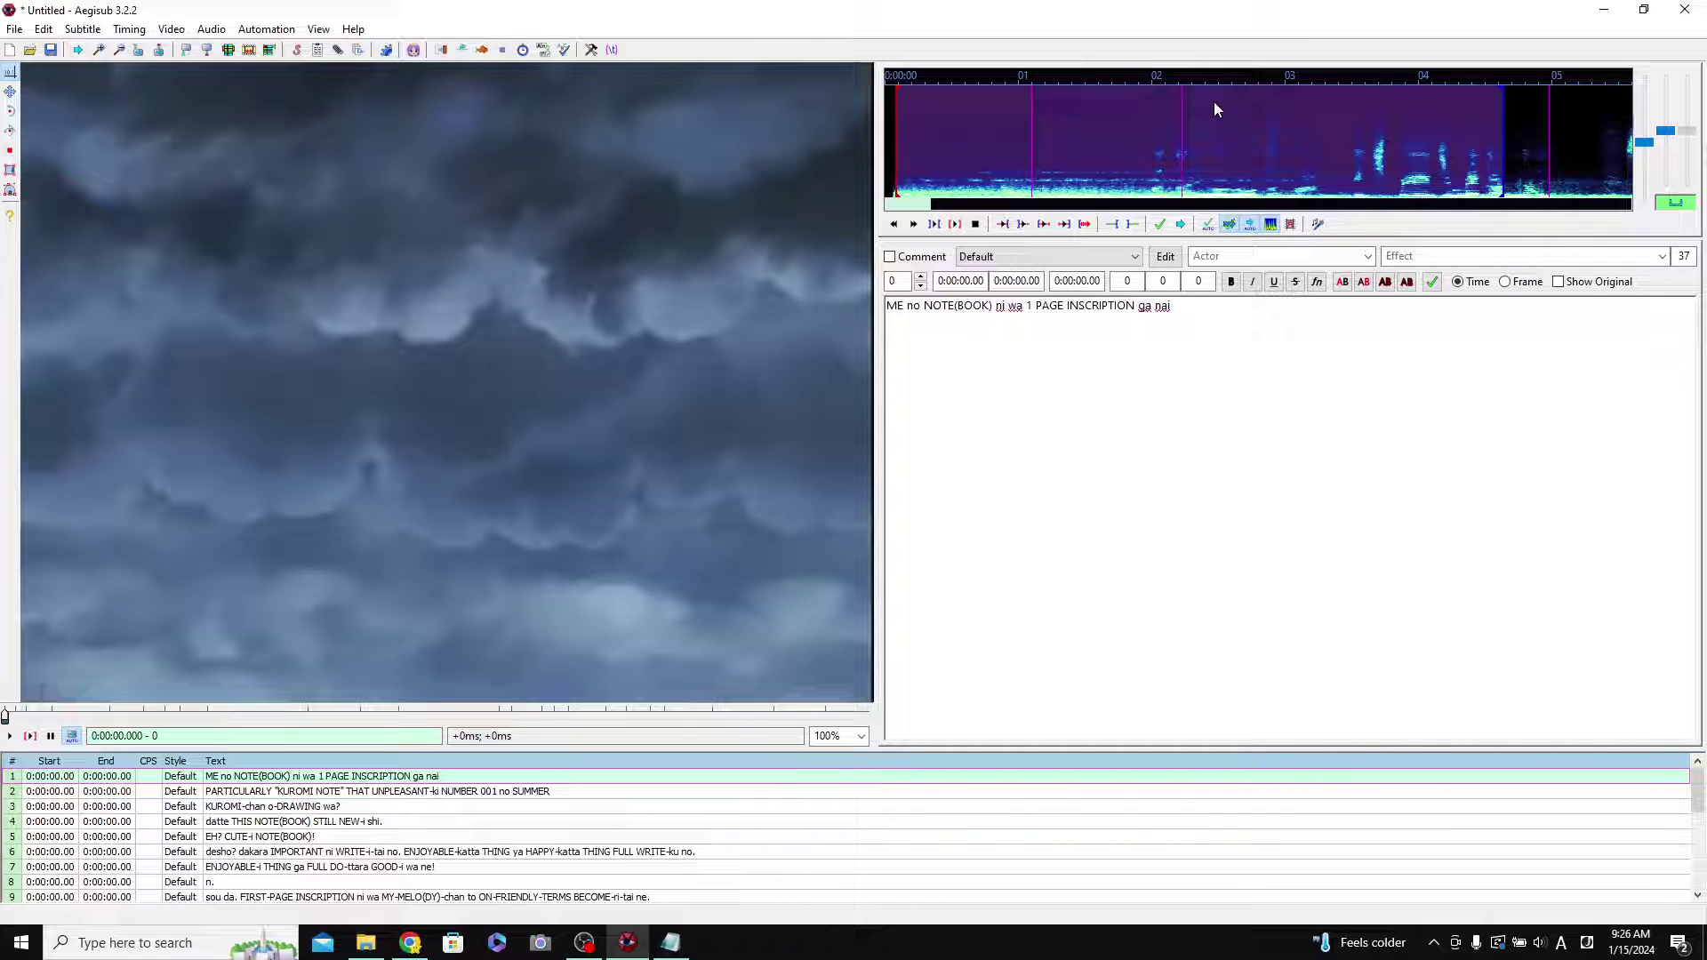
pyautogui.press('s')
pyautogui.press('s')
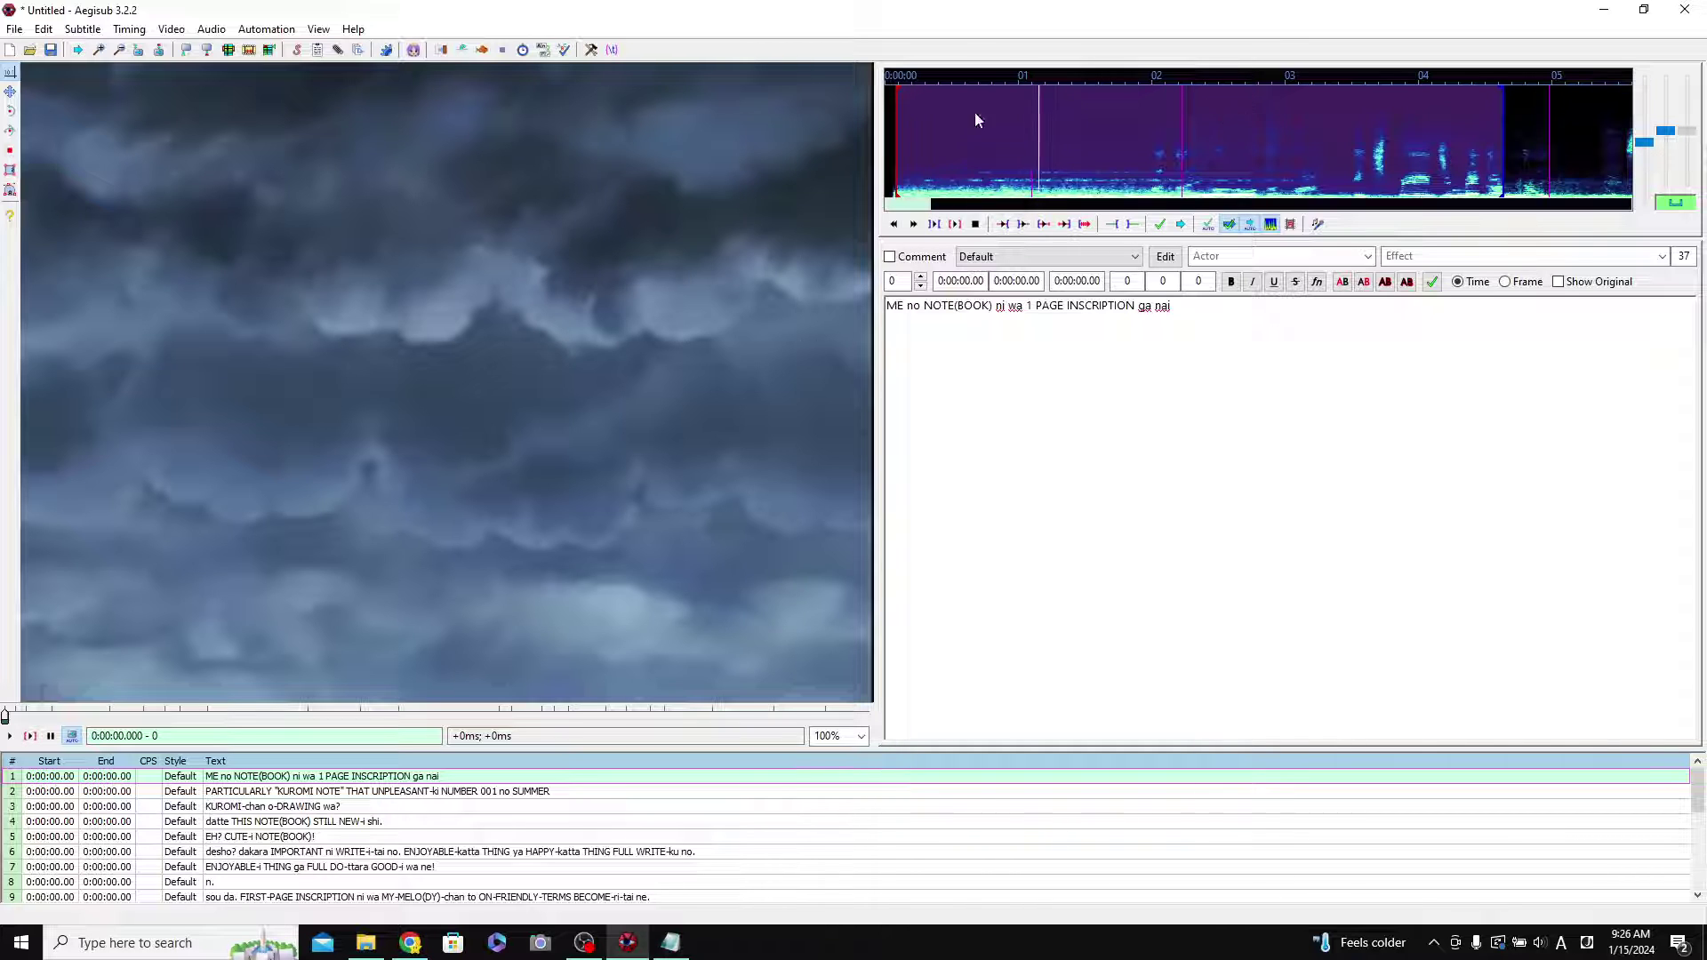
pyautogui.press('s')
# Move the first line's start marker to about 1.98 seconds, where the speech begins, listening to the selection in between.
pyautogui.moveTo(895, 125); pyautogui.dragTo(1068, 146)
pyautogui.press('s')
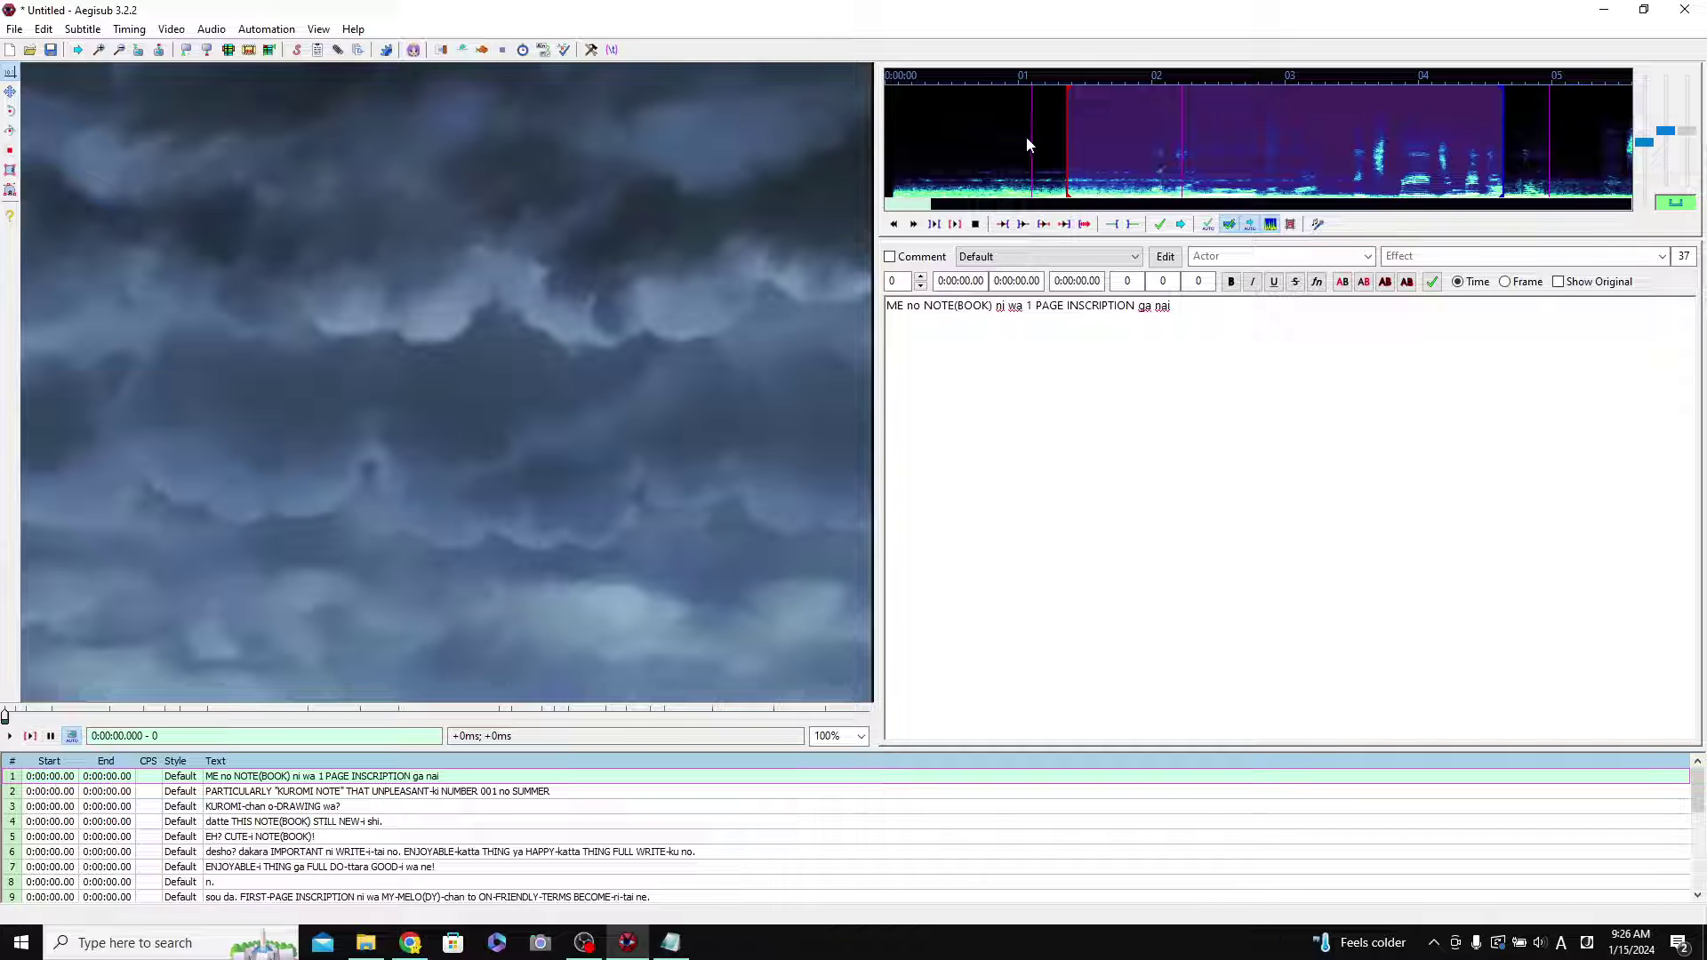
pyautogui.moveTo(1067, 146); pyautogui.dragTo(1149, 147)
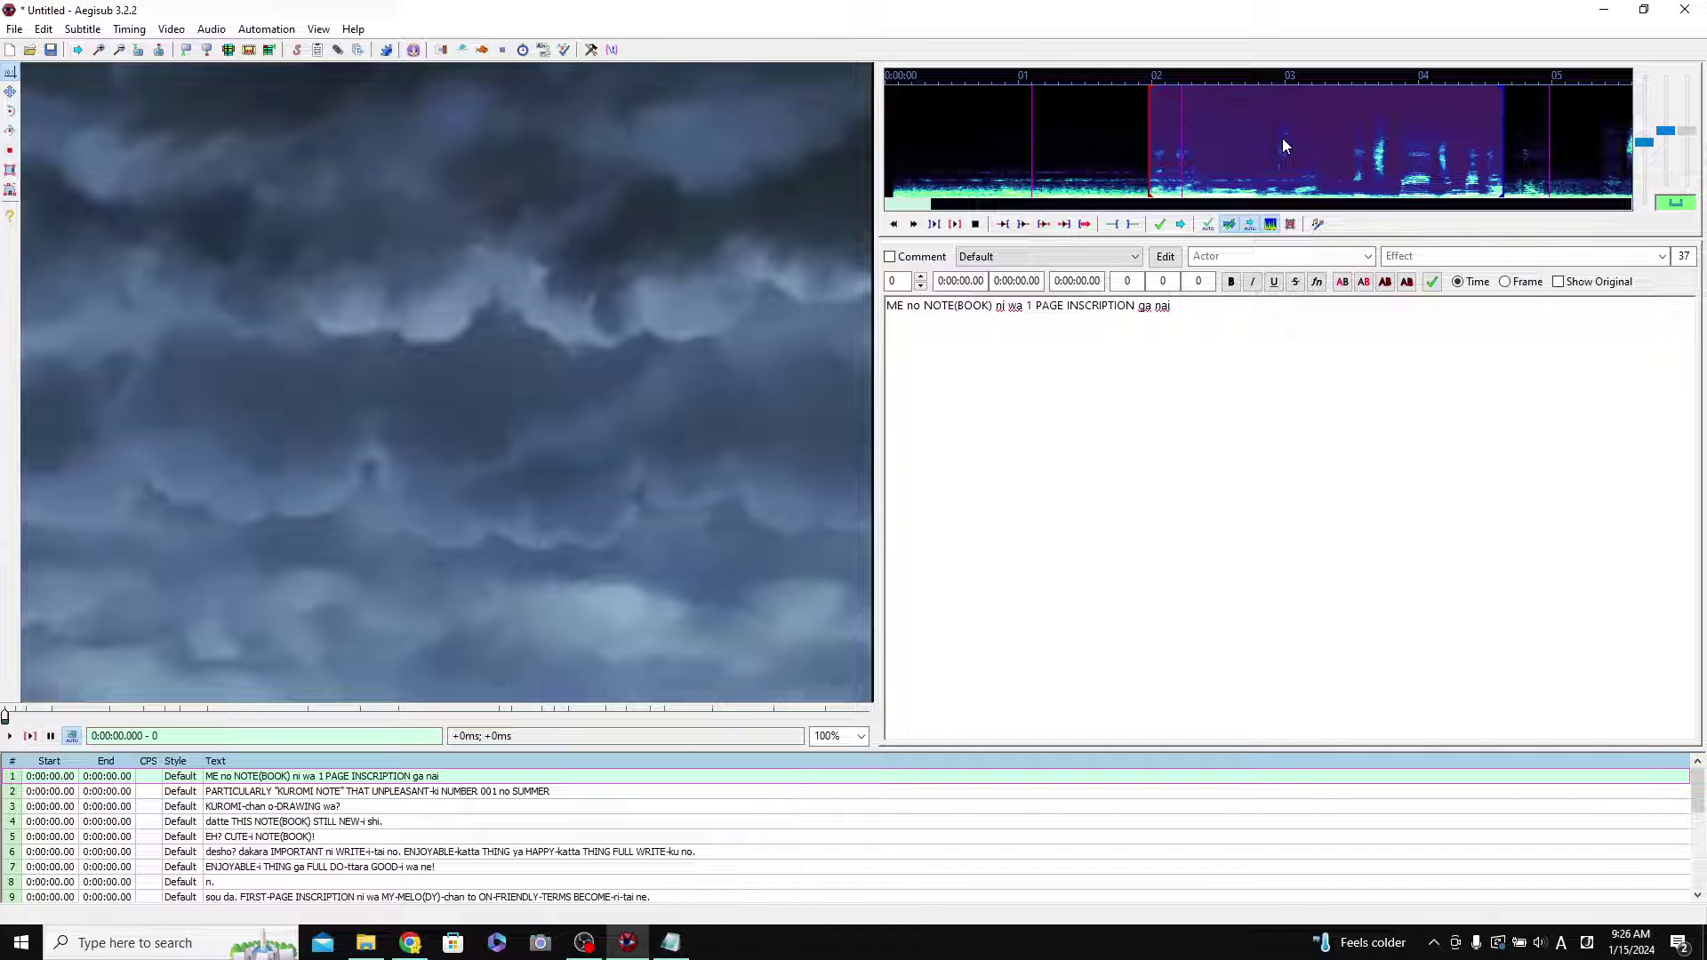
# Set the first line's end marker to about 5.55 seconds, just before the next speech, and commit the timing.
pyautogui.scroll(-2, 1334, 135)
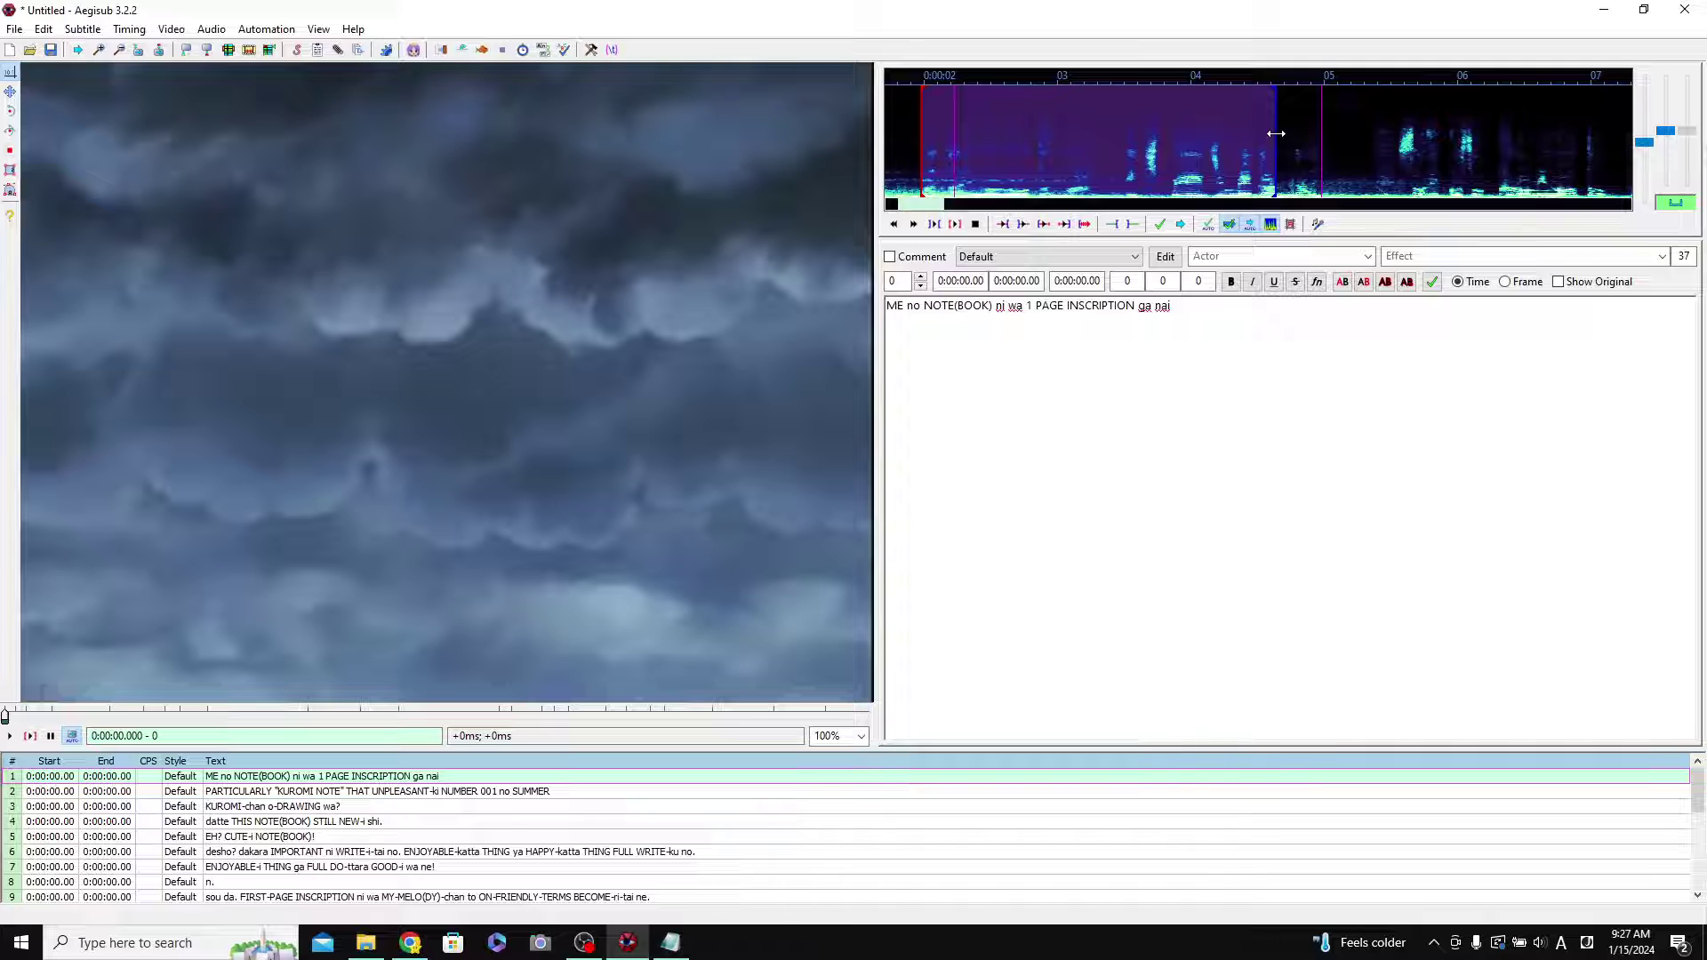
pyautogui.moveTo(1331, 136); pyautogui.dragTo(1420, 142)
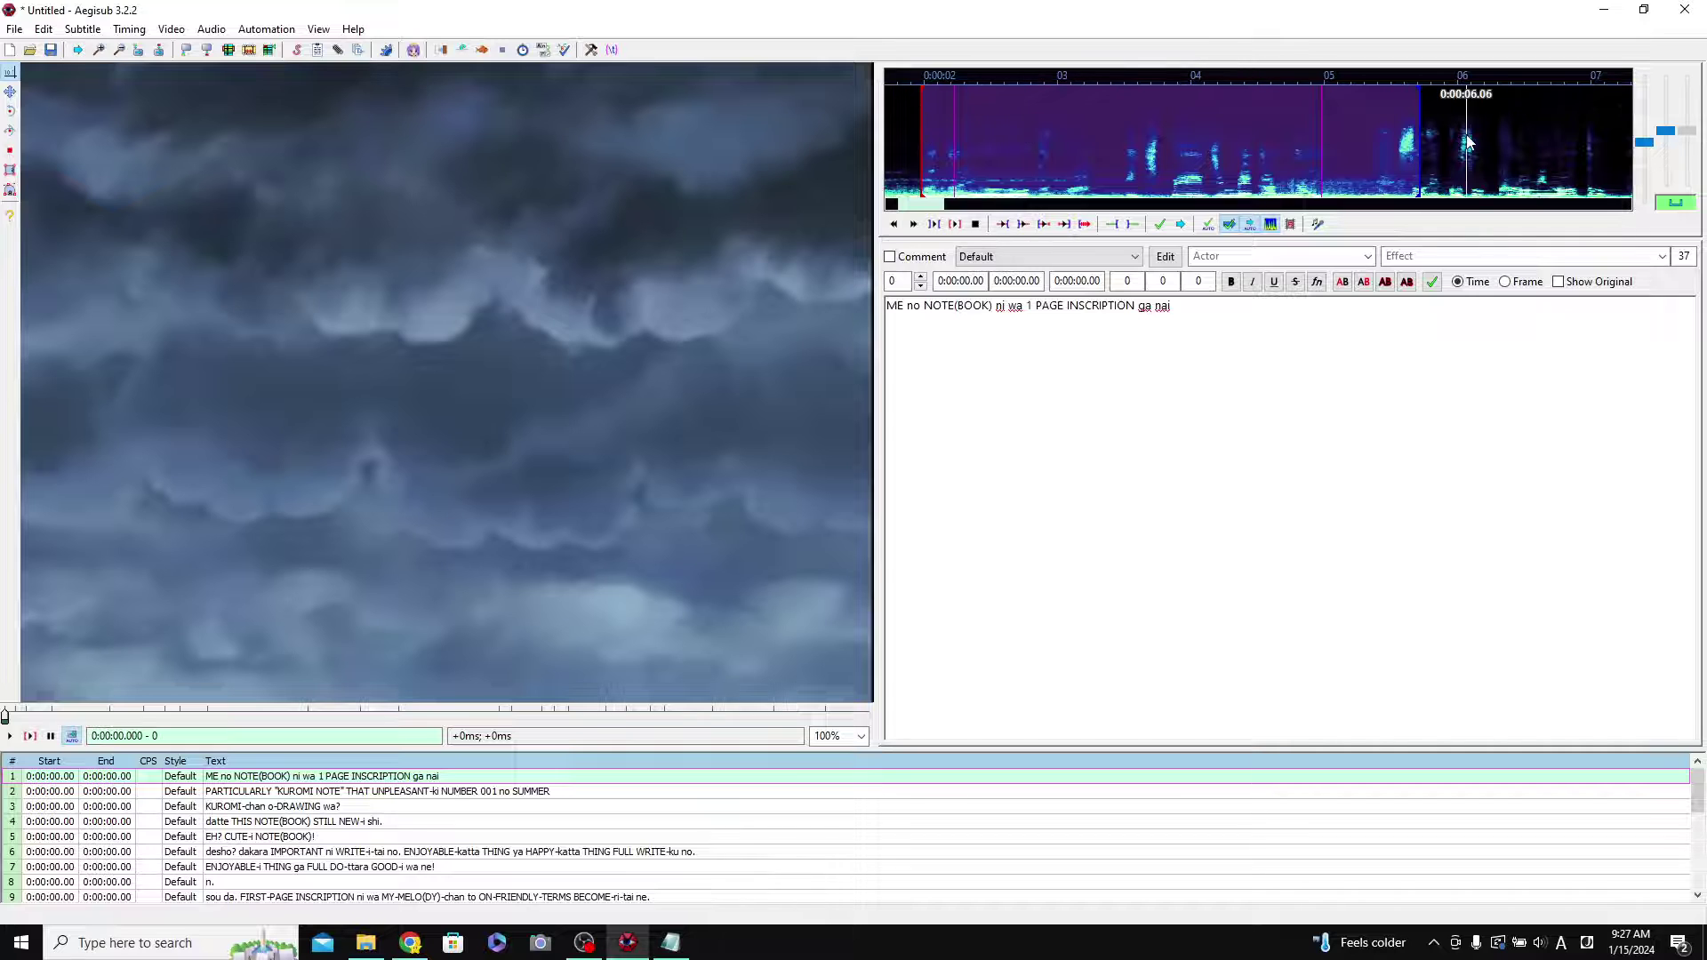
pyautogui.click(1065, 225)
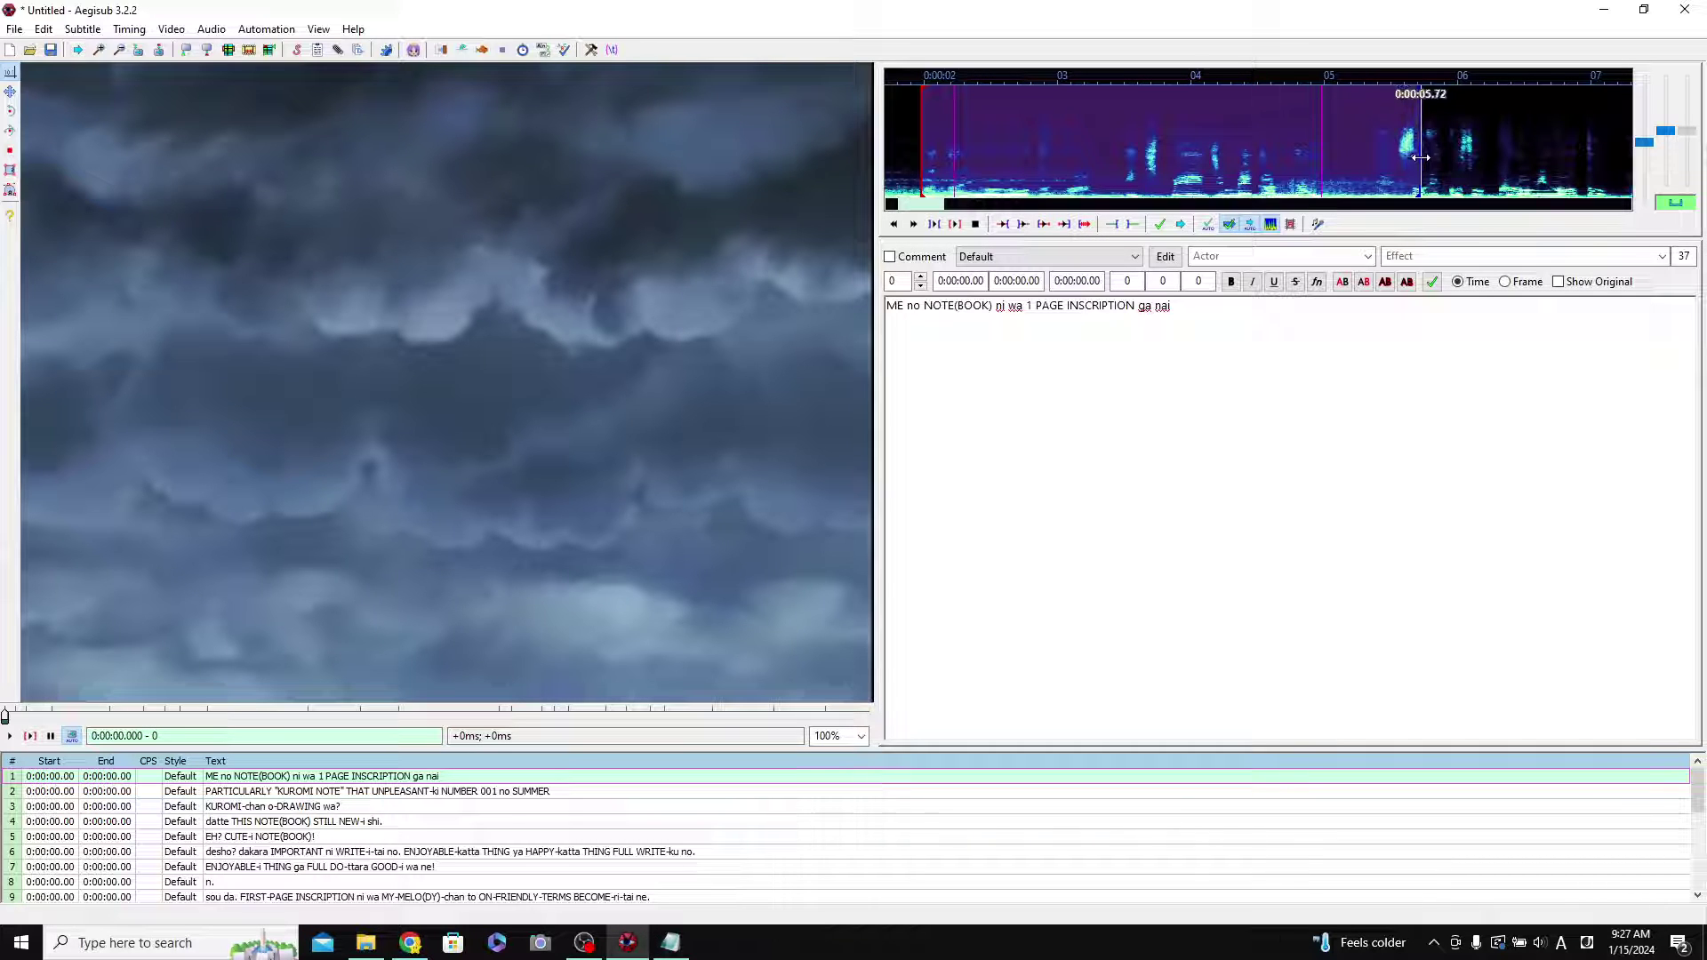
pyautogui.moveTo(1391, 160)
pyautogui.mouseDown()
pyautogui.moveTo(1440, 162)
pyautogui.moveTo(1398, 166)
pyautogui.mouseUp()
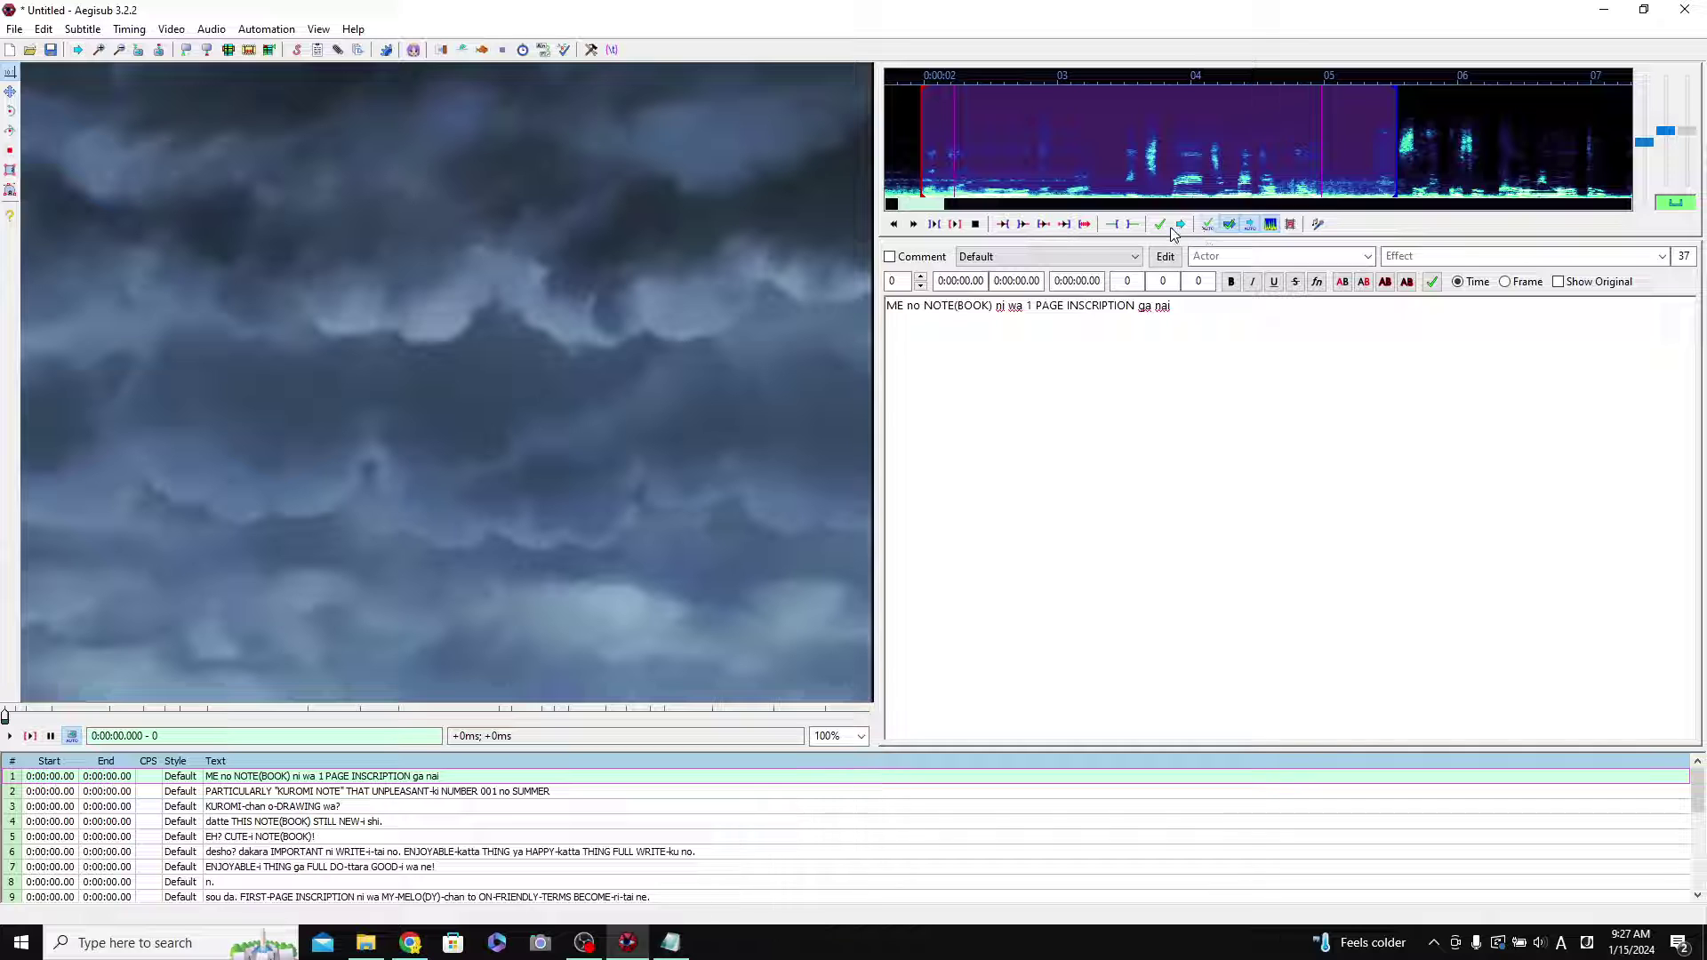
pyautogui.scroll(2, 1047, 139)
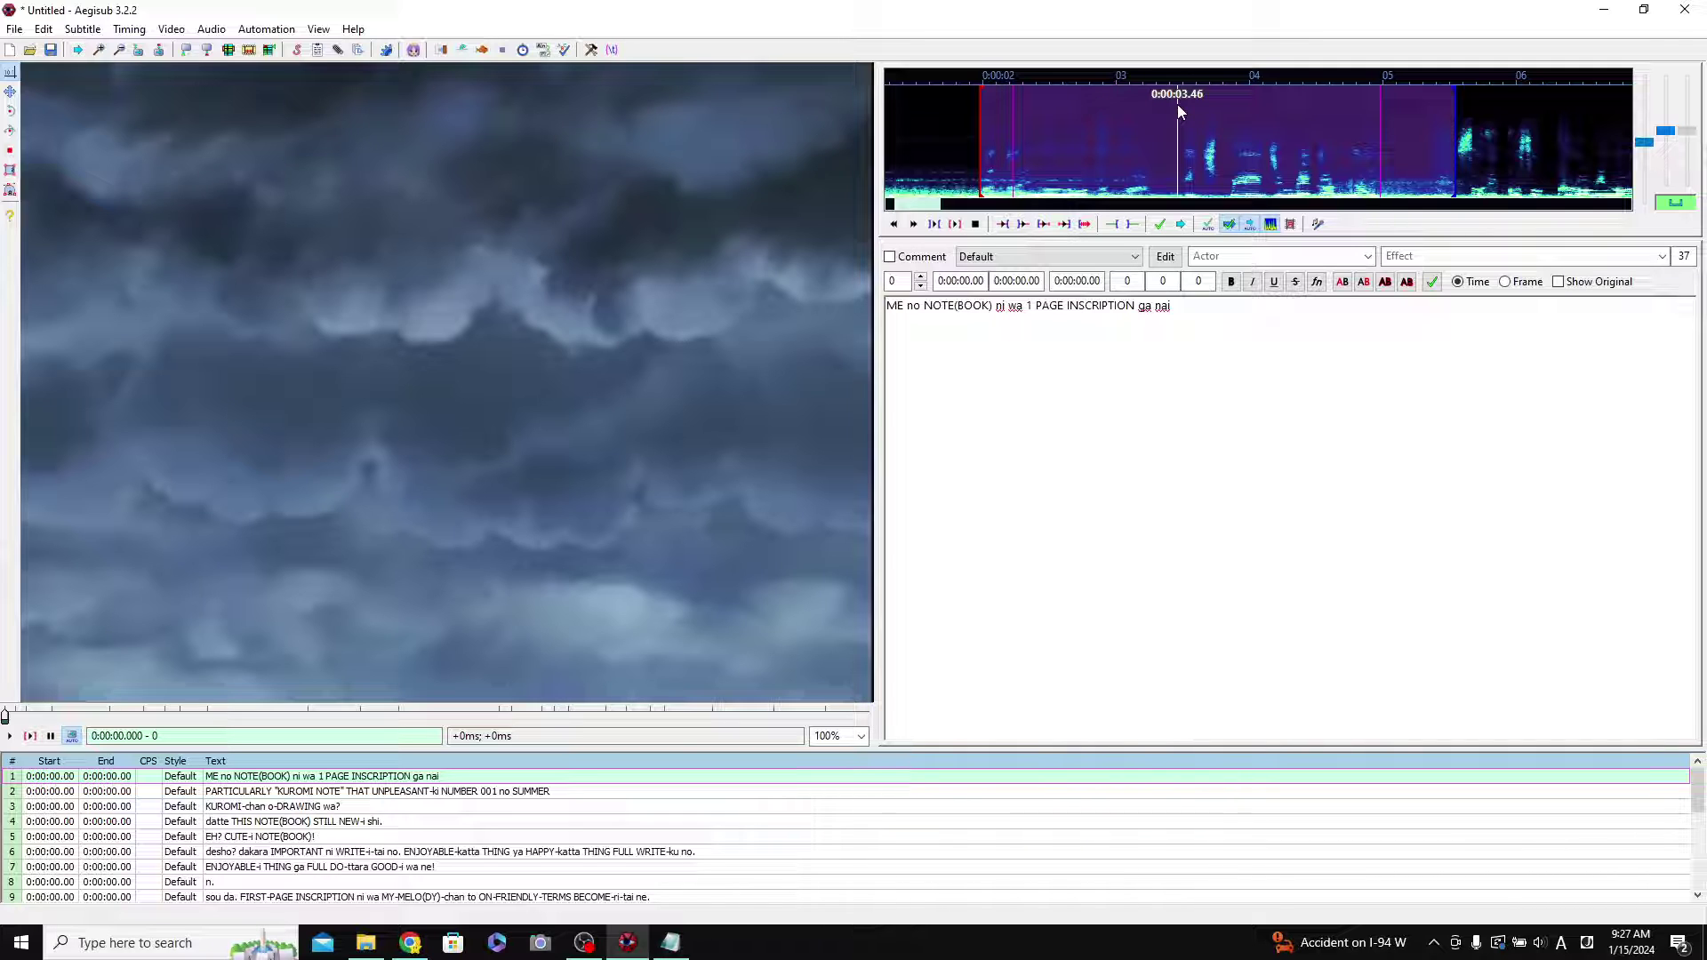
pyautogui.click(1160, 224)
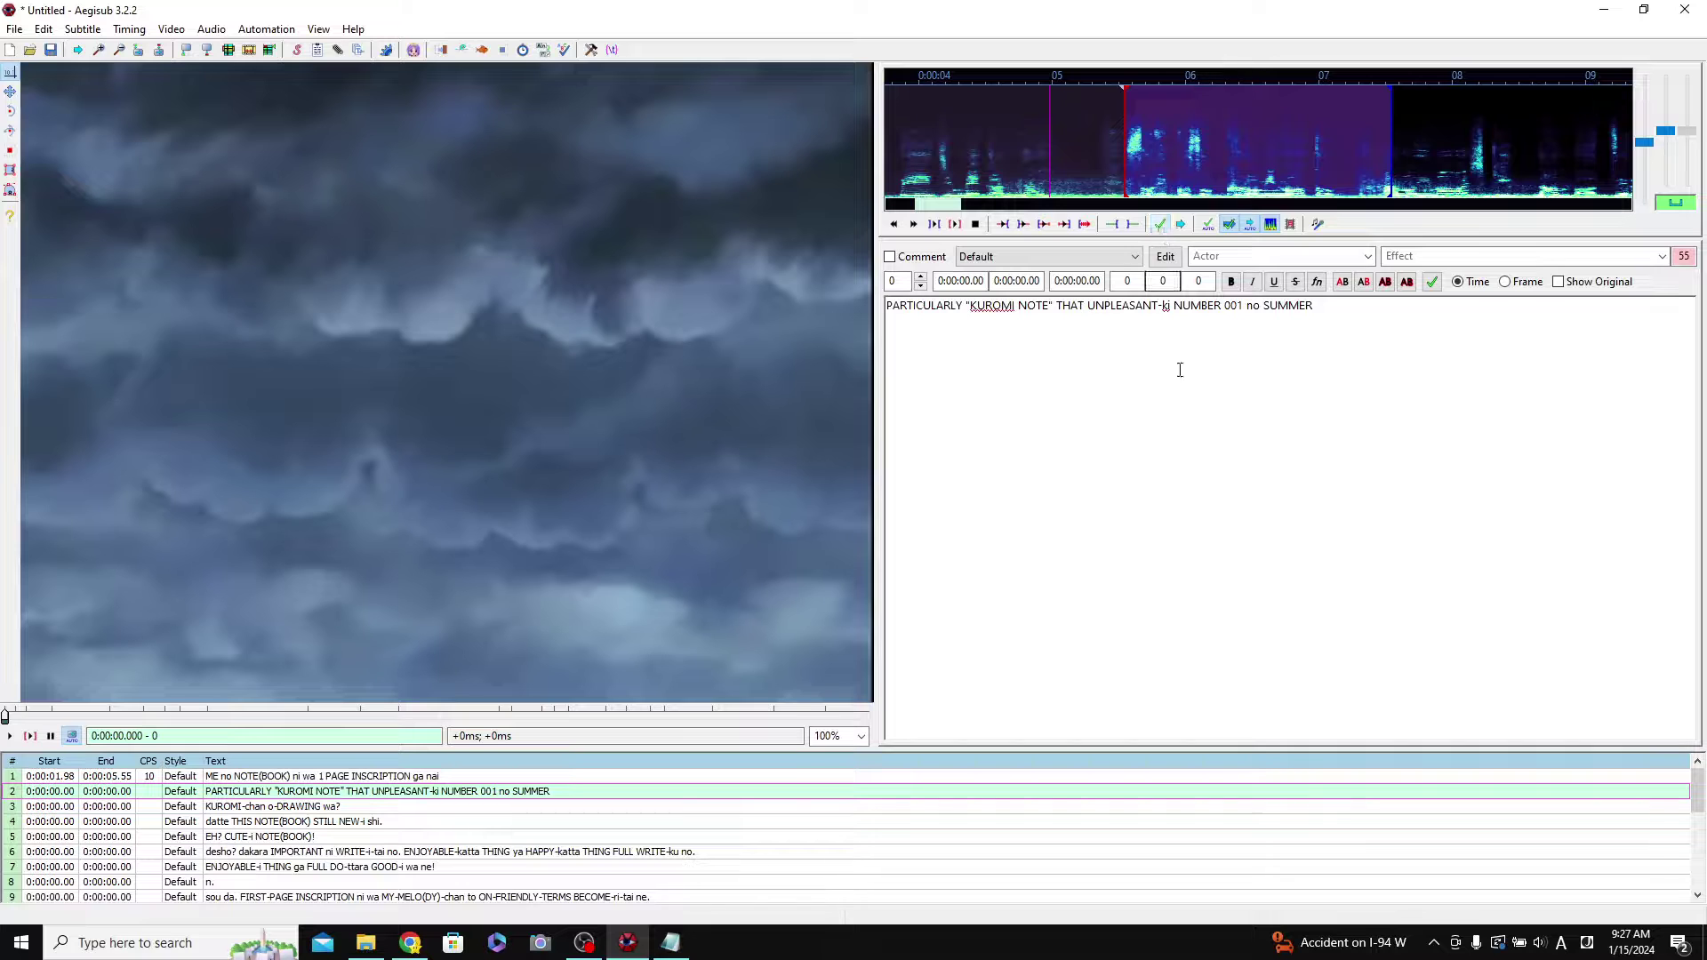
# Show the first subtitle line on the video and set the Default style's Scale X and Scale Y to 200%.
pyautogui.click(33, 778)
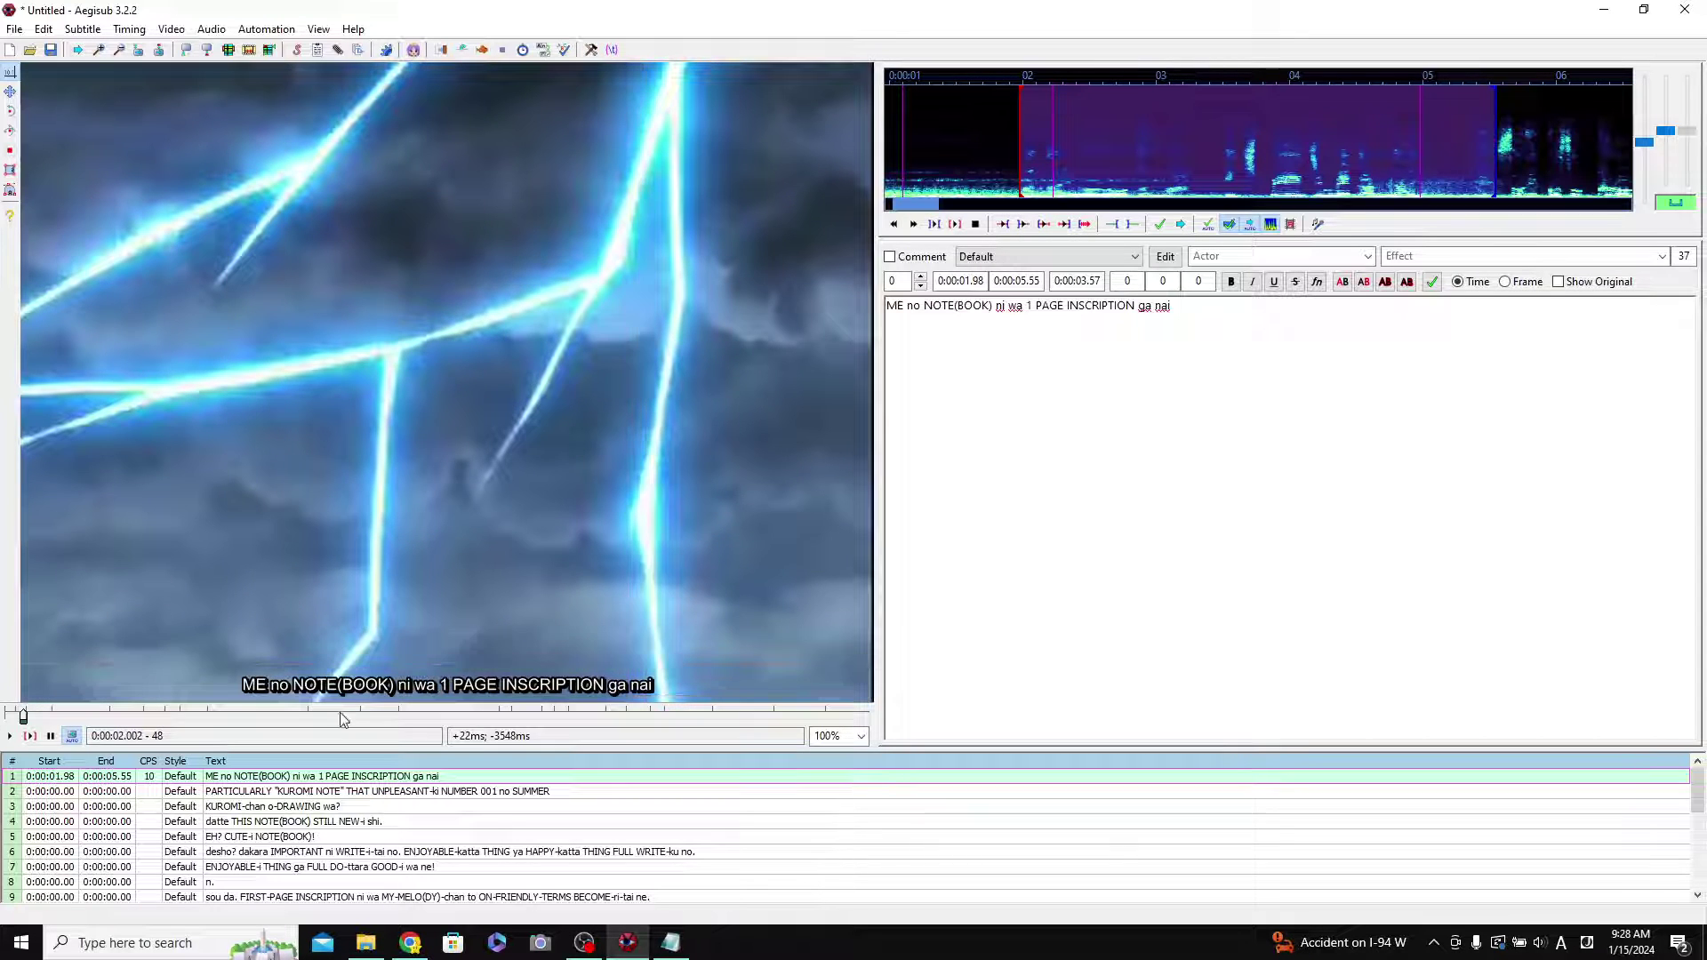
pyautogui.click(83, 29)
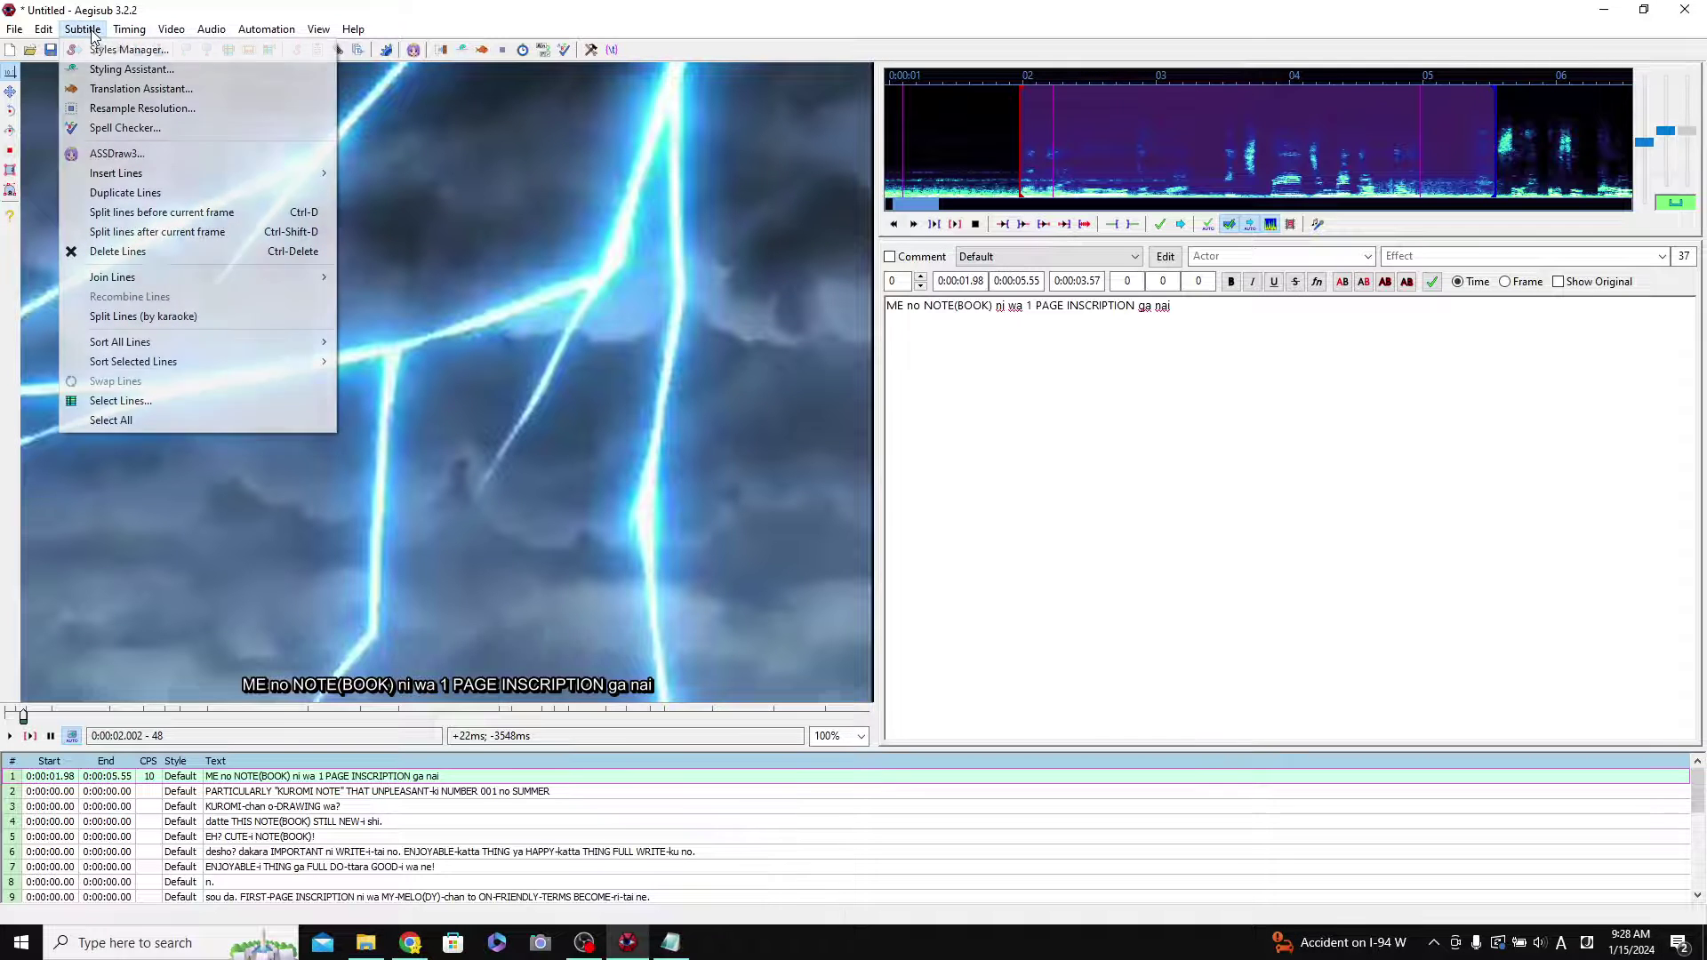
pyautogui.click(98, 50)
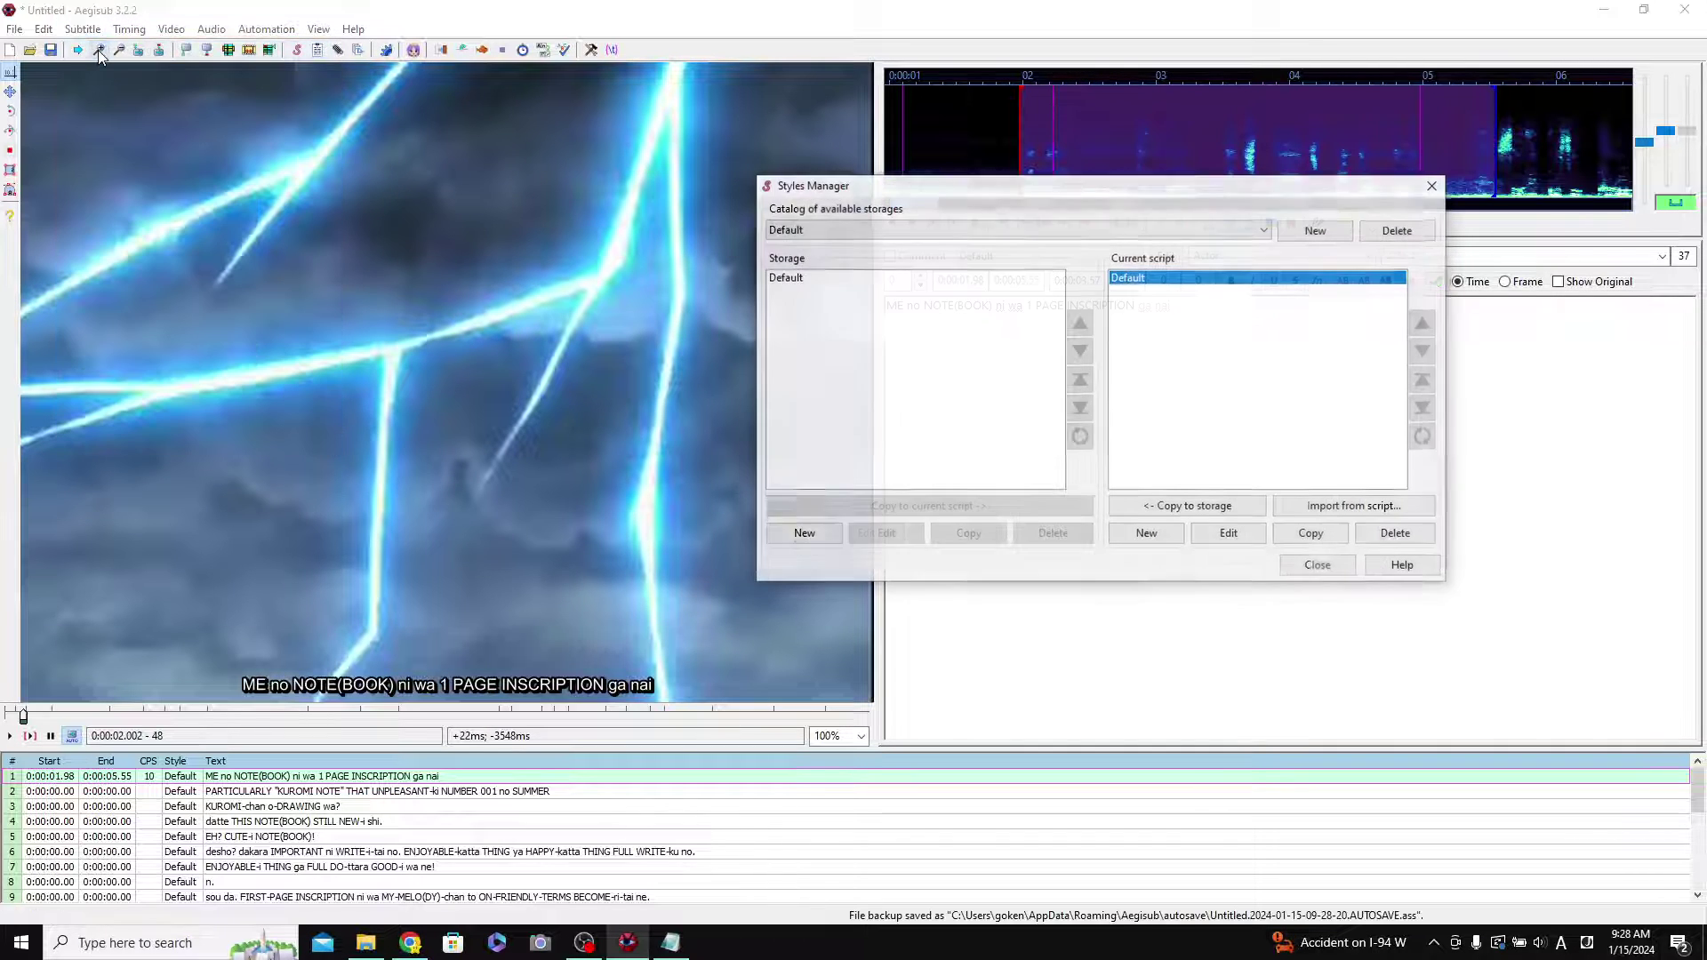
pyautogui.doubleClick(1147, 282)
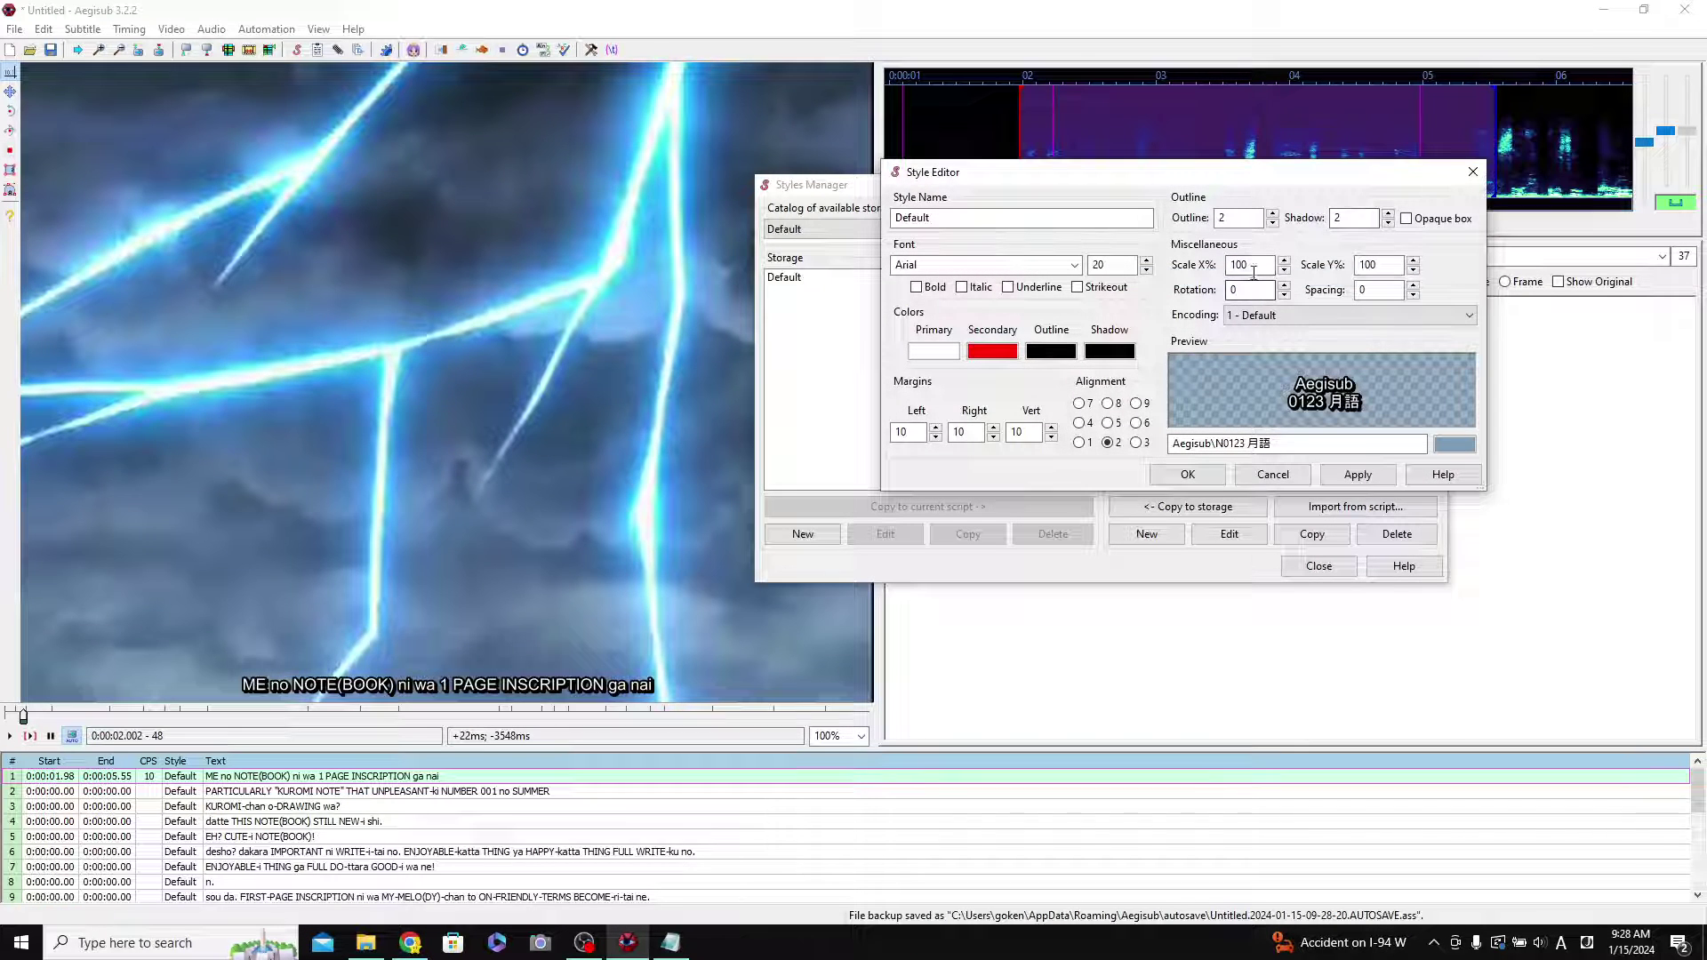
pyautogui.moveTo(1254, 266); pyautogui.dragTo(1173, 242)
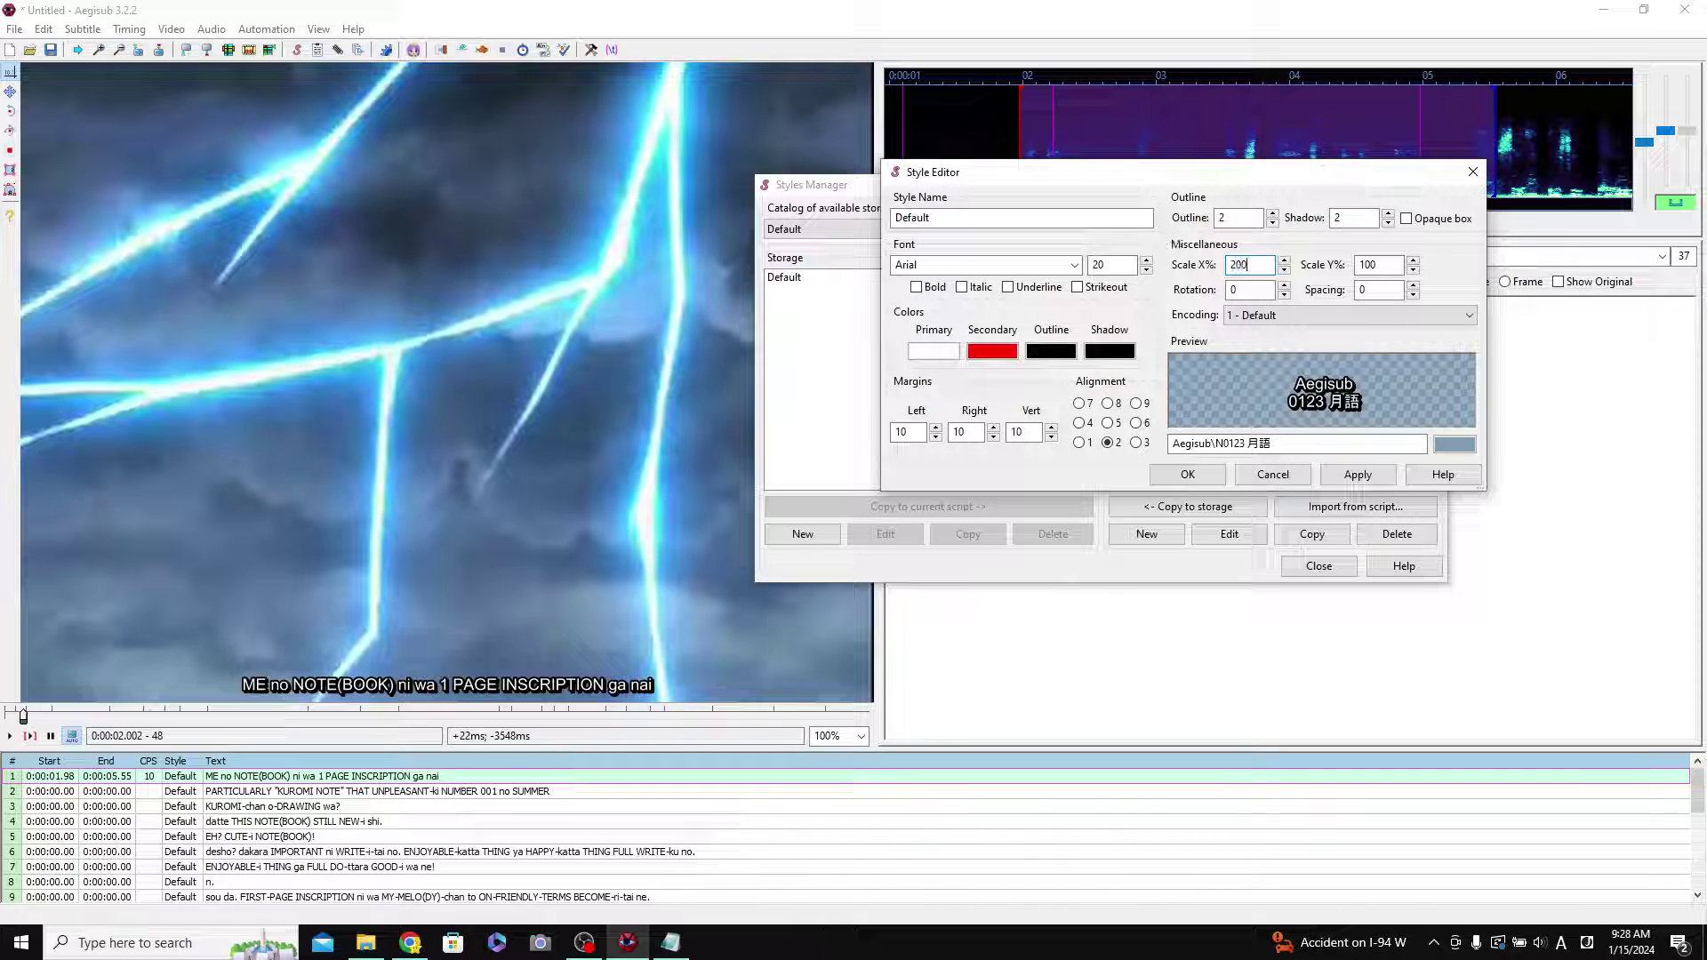
pyautogui.doubleClick(1369, 265)
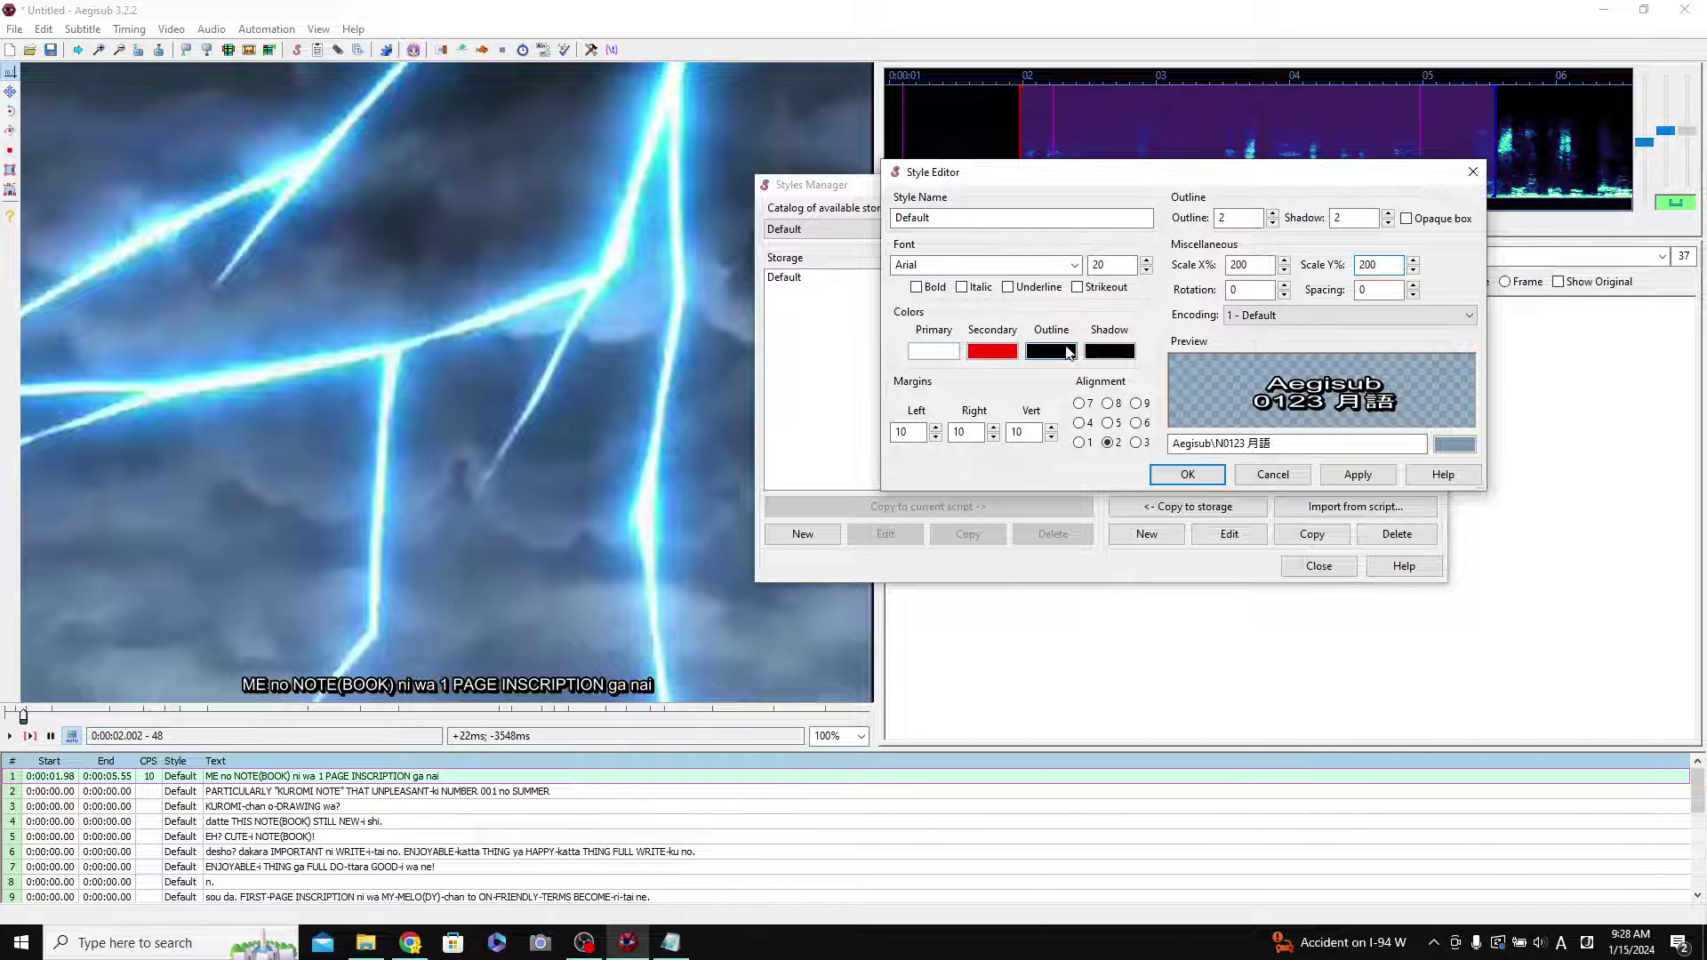
pyautogui.click(1358, 474)
pyautogui.click(1188, 474)
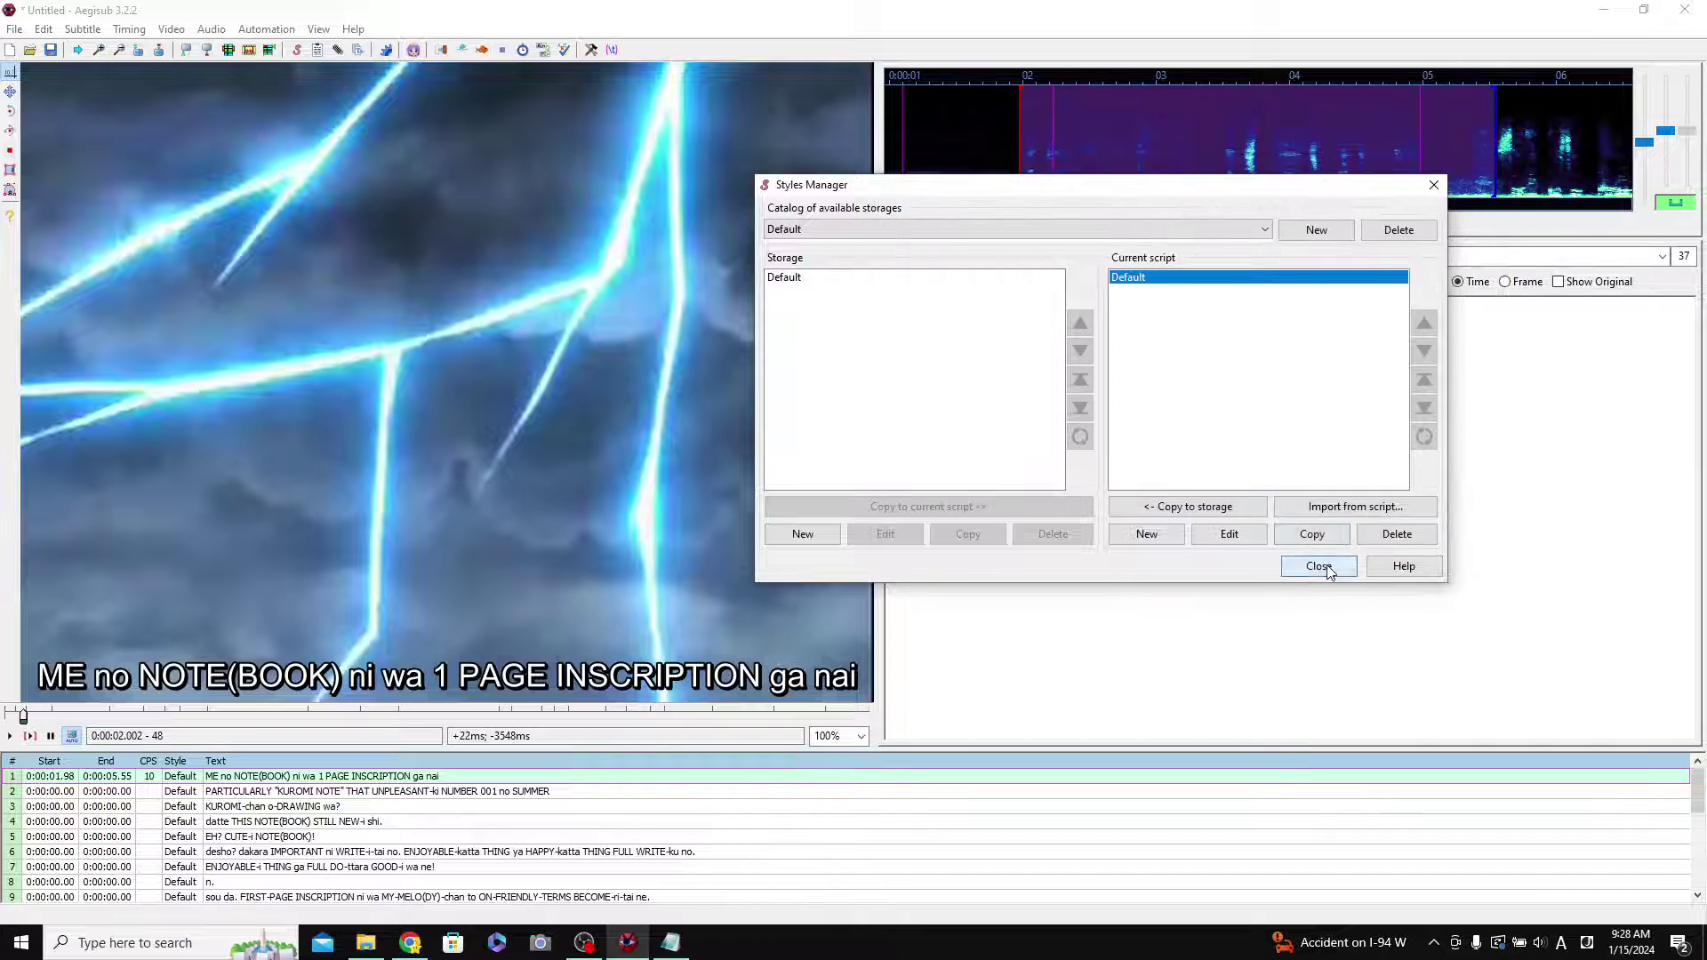
pyautogui.click(1318, 565)
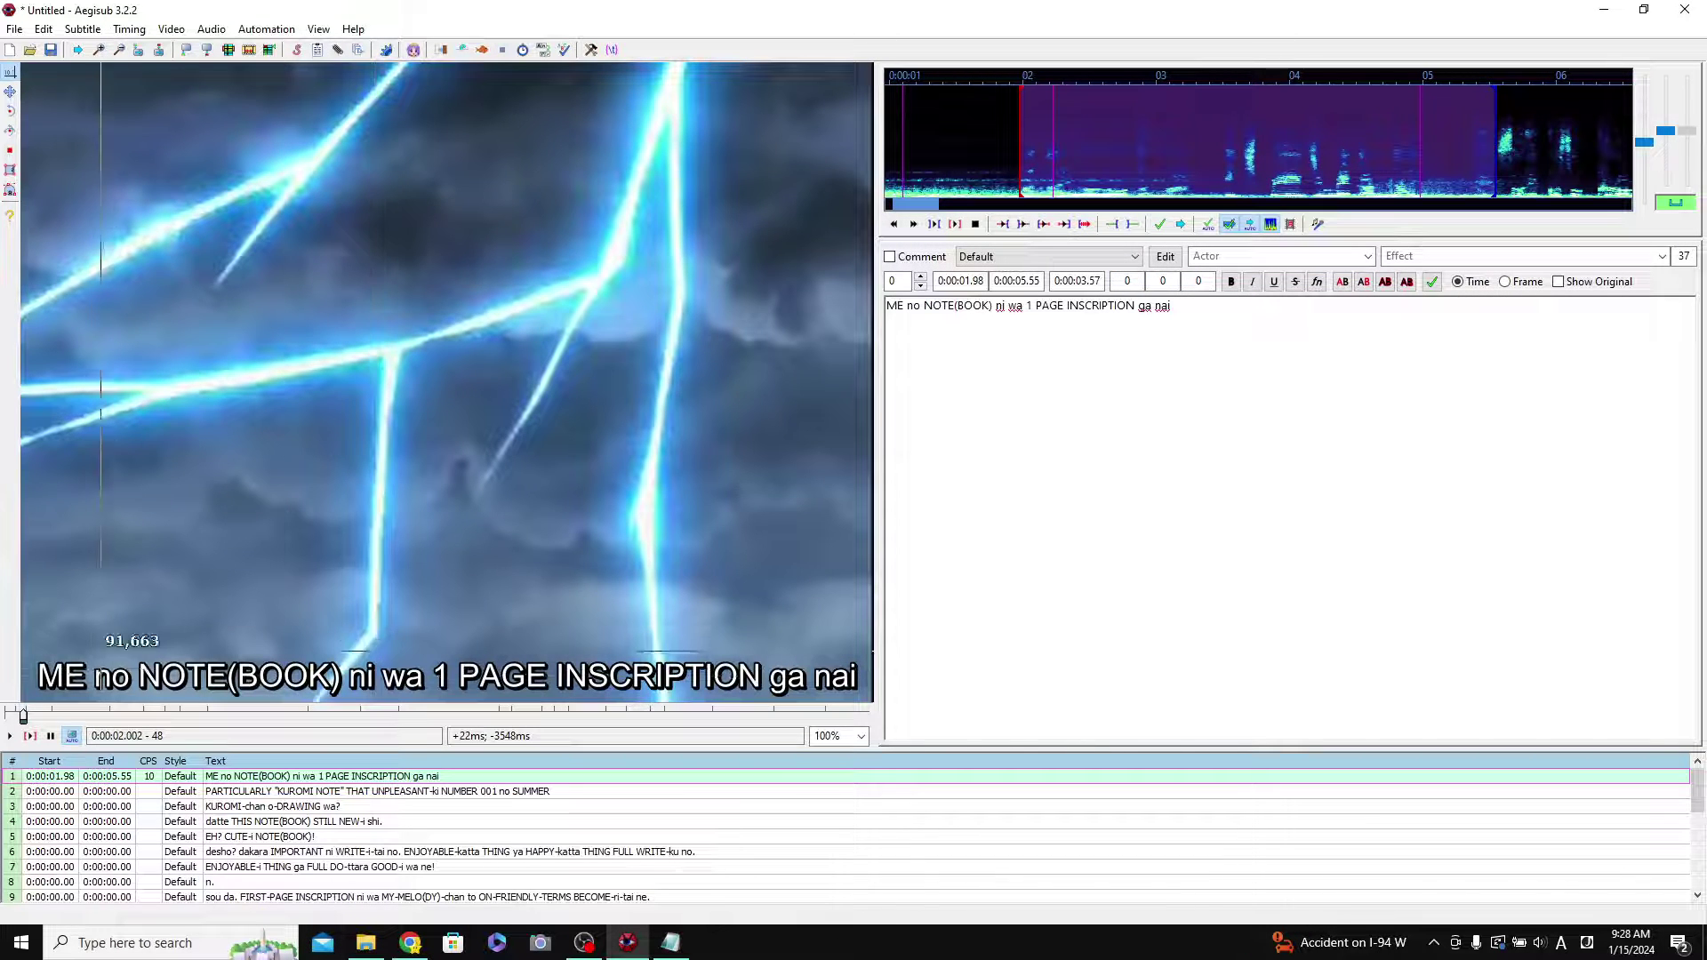
# Set the video display zoom to 75%.
pyautogui.click(861, 741)
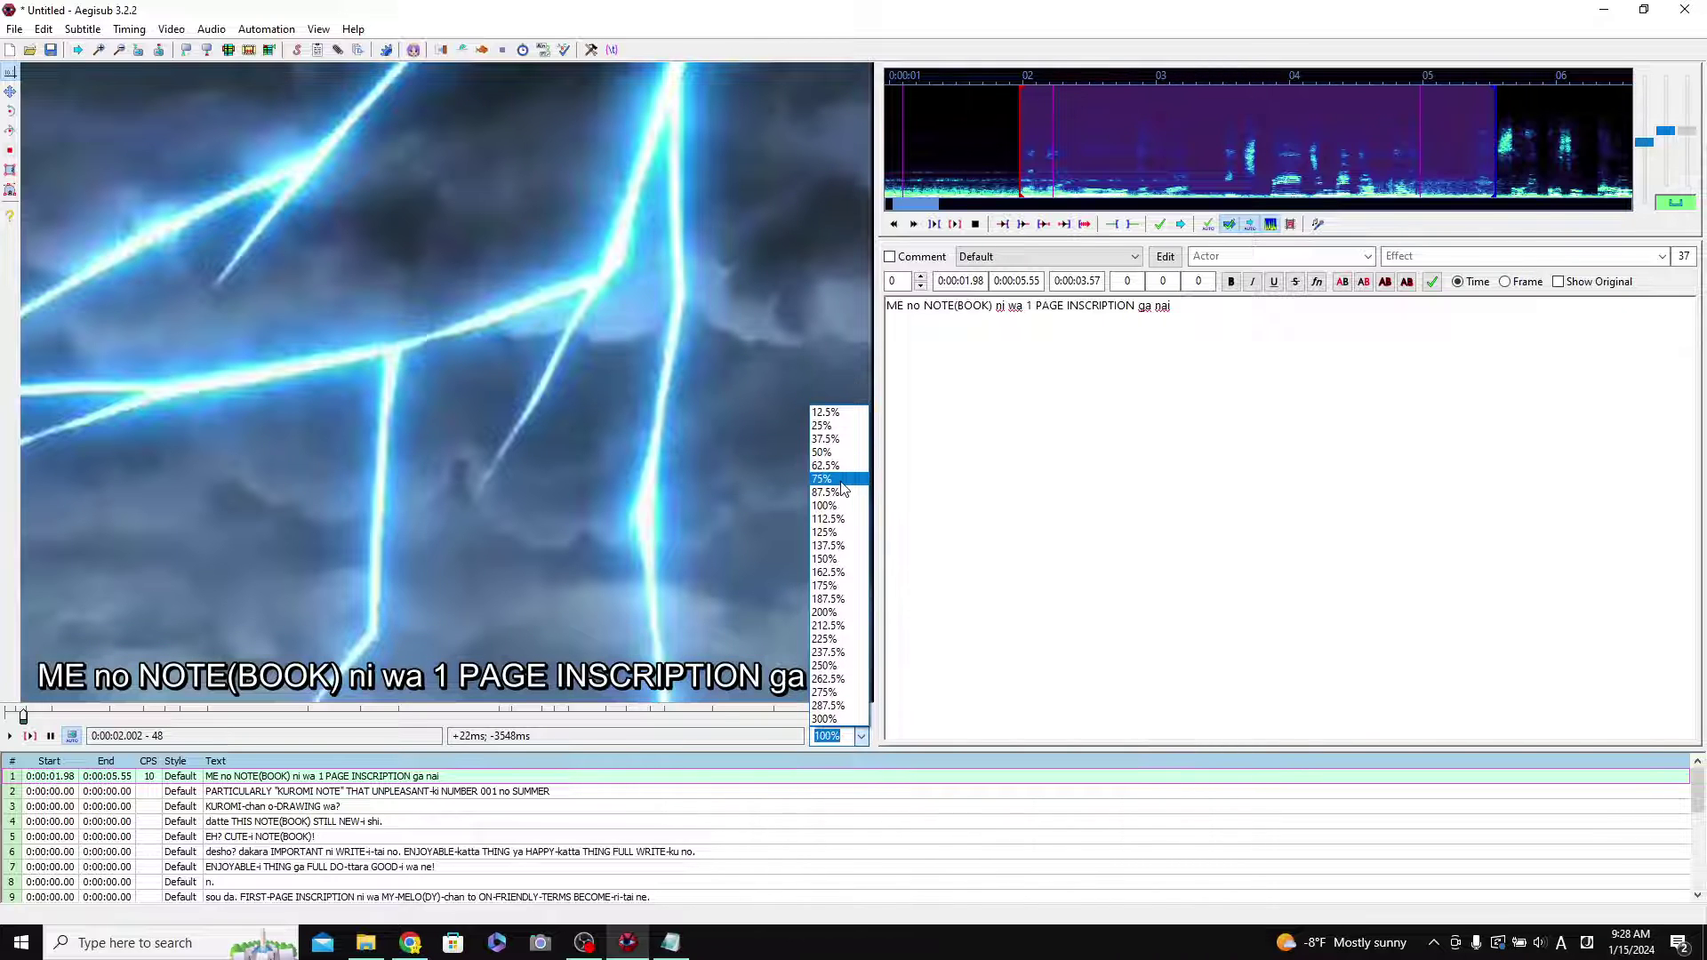
pyautogui.click(822, 479)
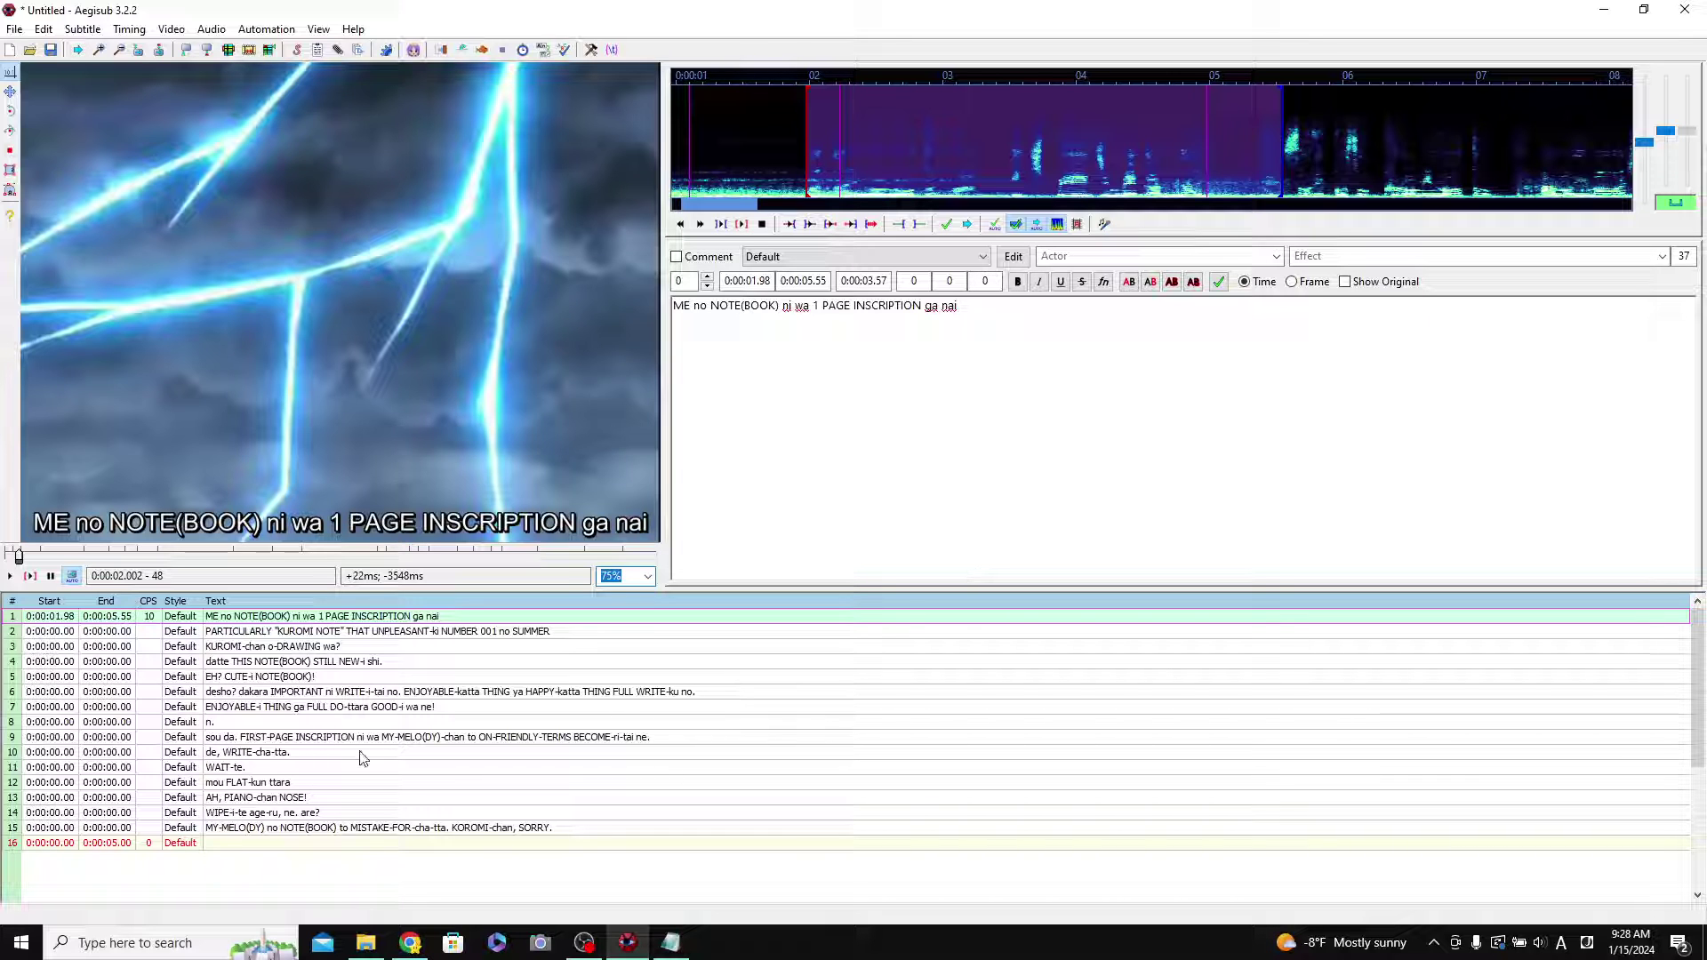
# Switch between several subtitle lines, return to the first, and commit it to advance to the second line.
pyautogui.click(280, 633)
pyautogui.click(302, 620)
pyautogui.click(329, 709)
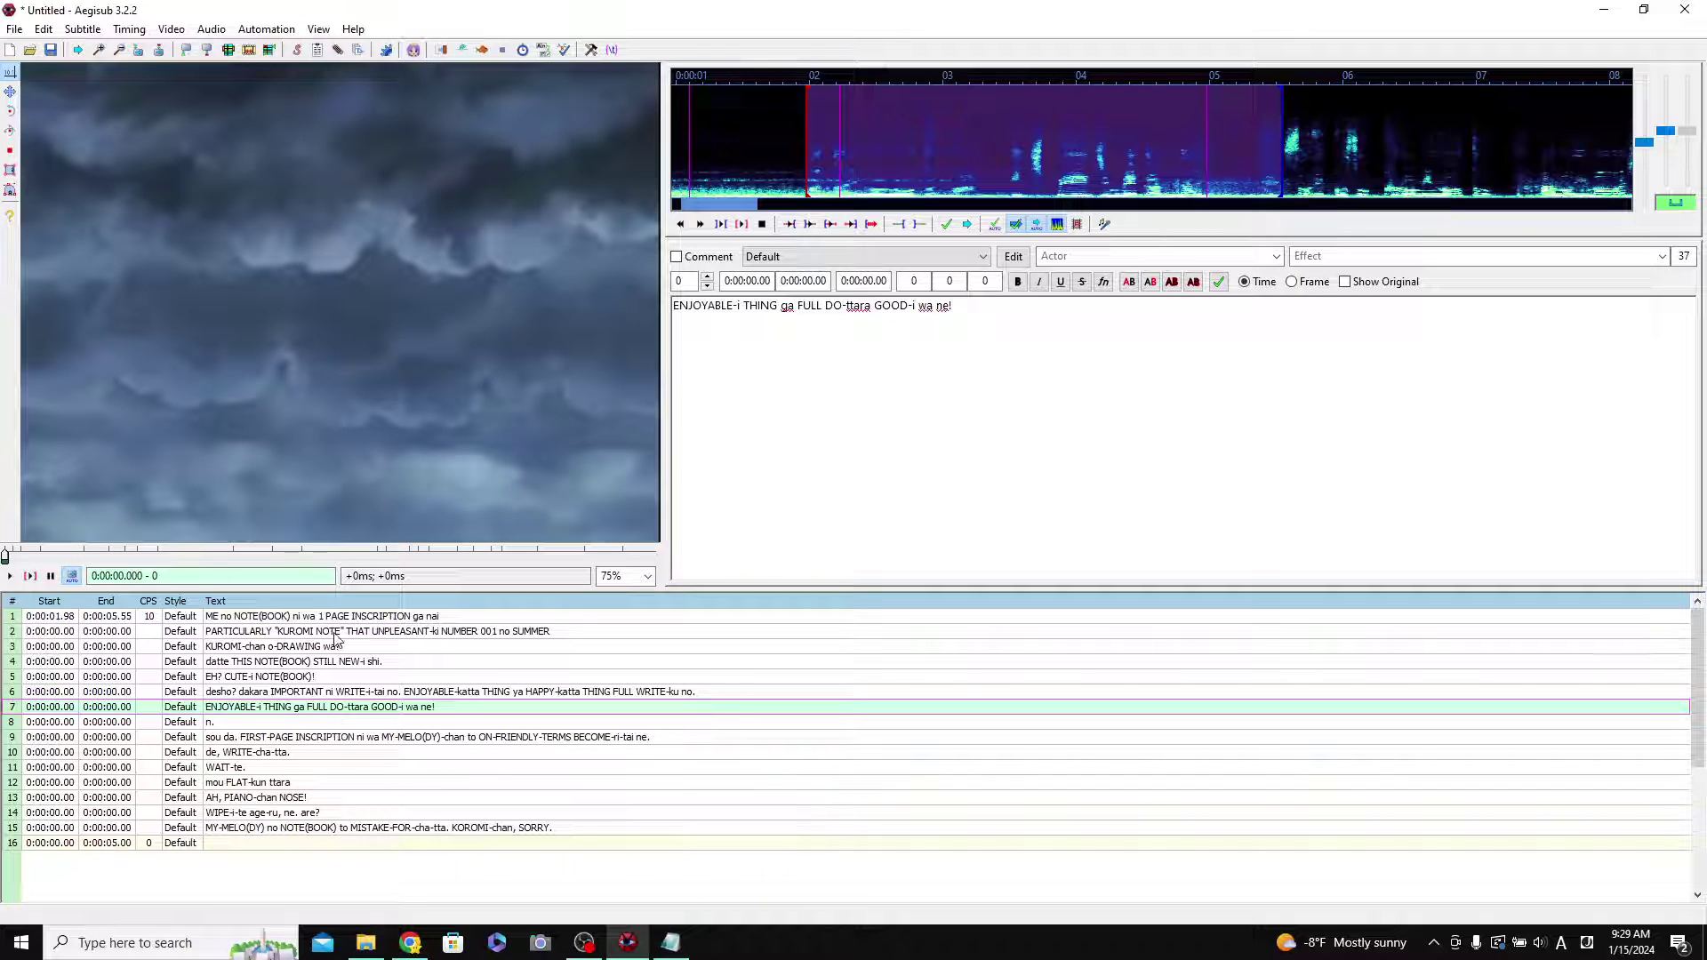
pyautogui.click(382, 617)
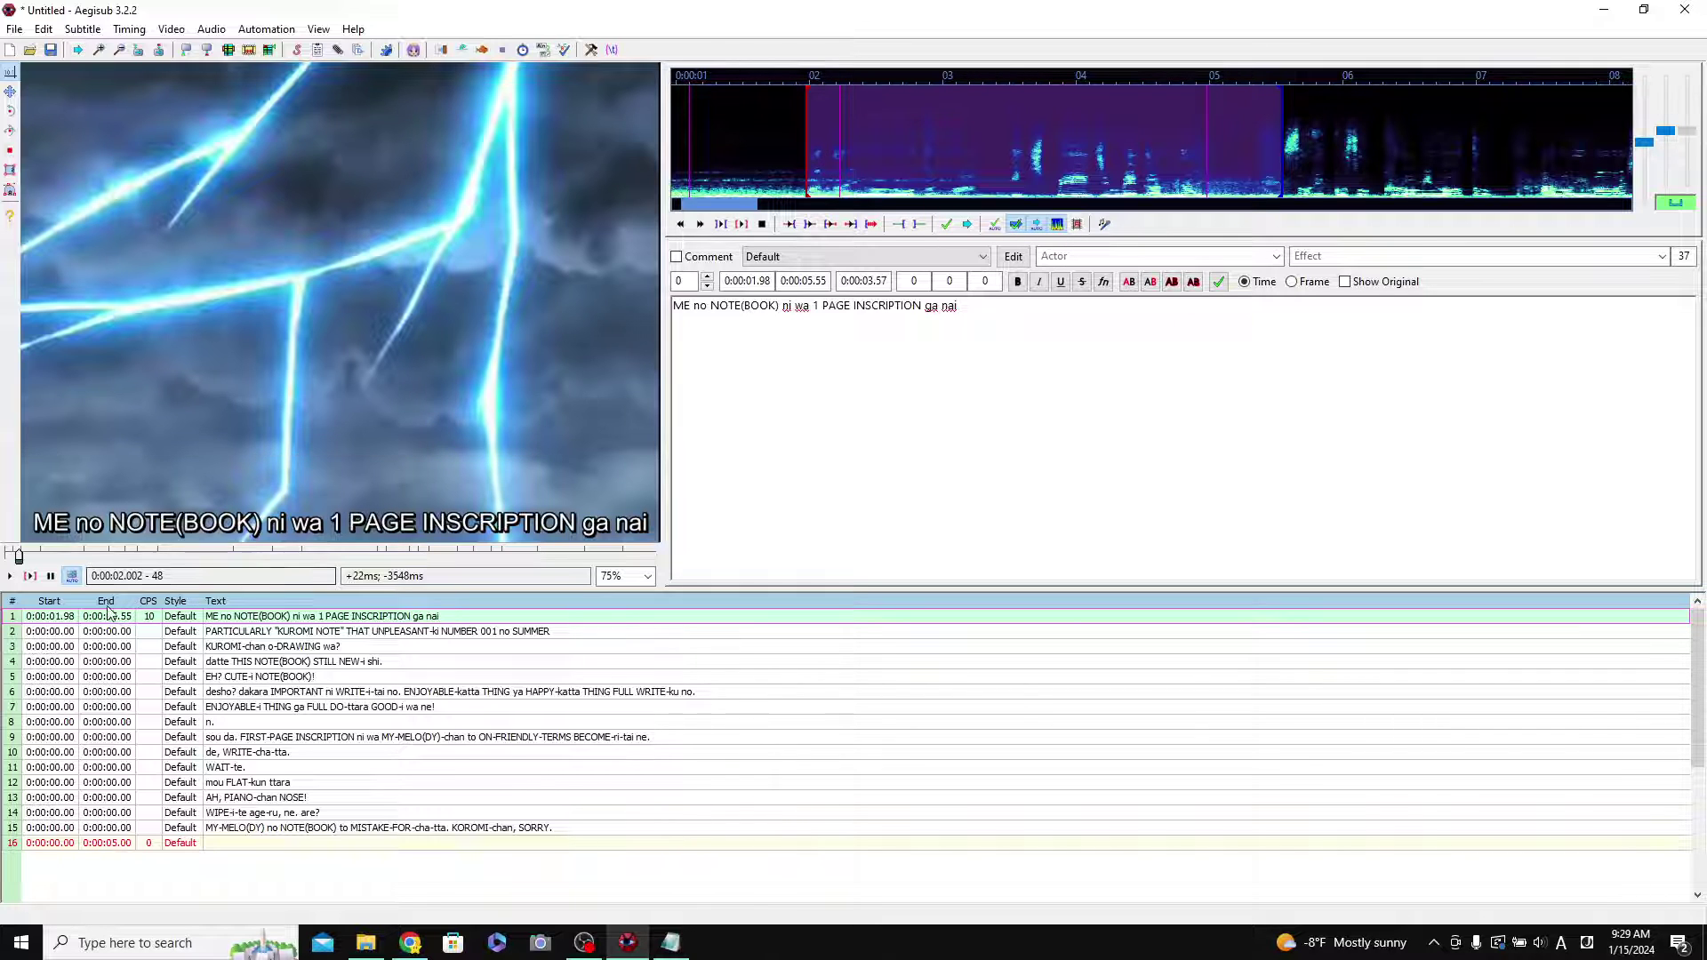
pyautogui.click(947, 224)
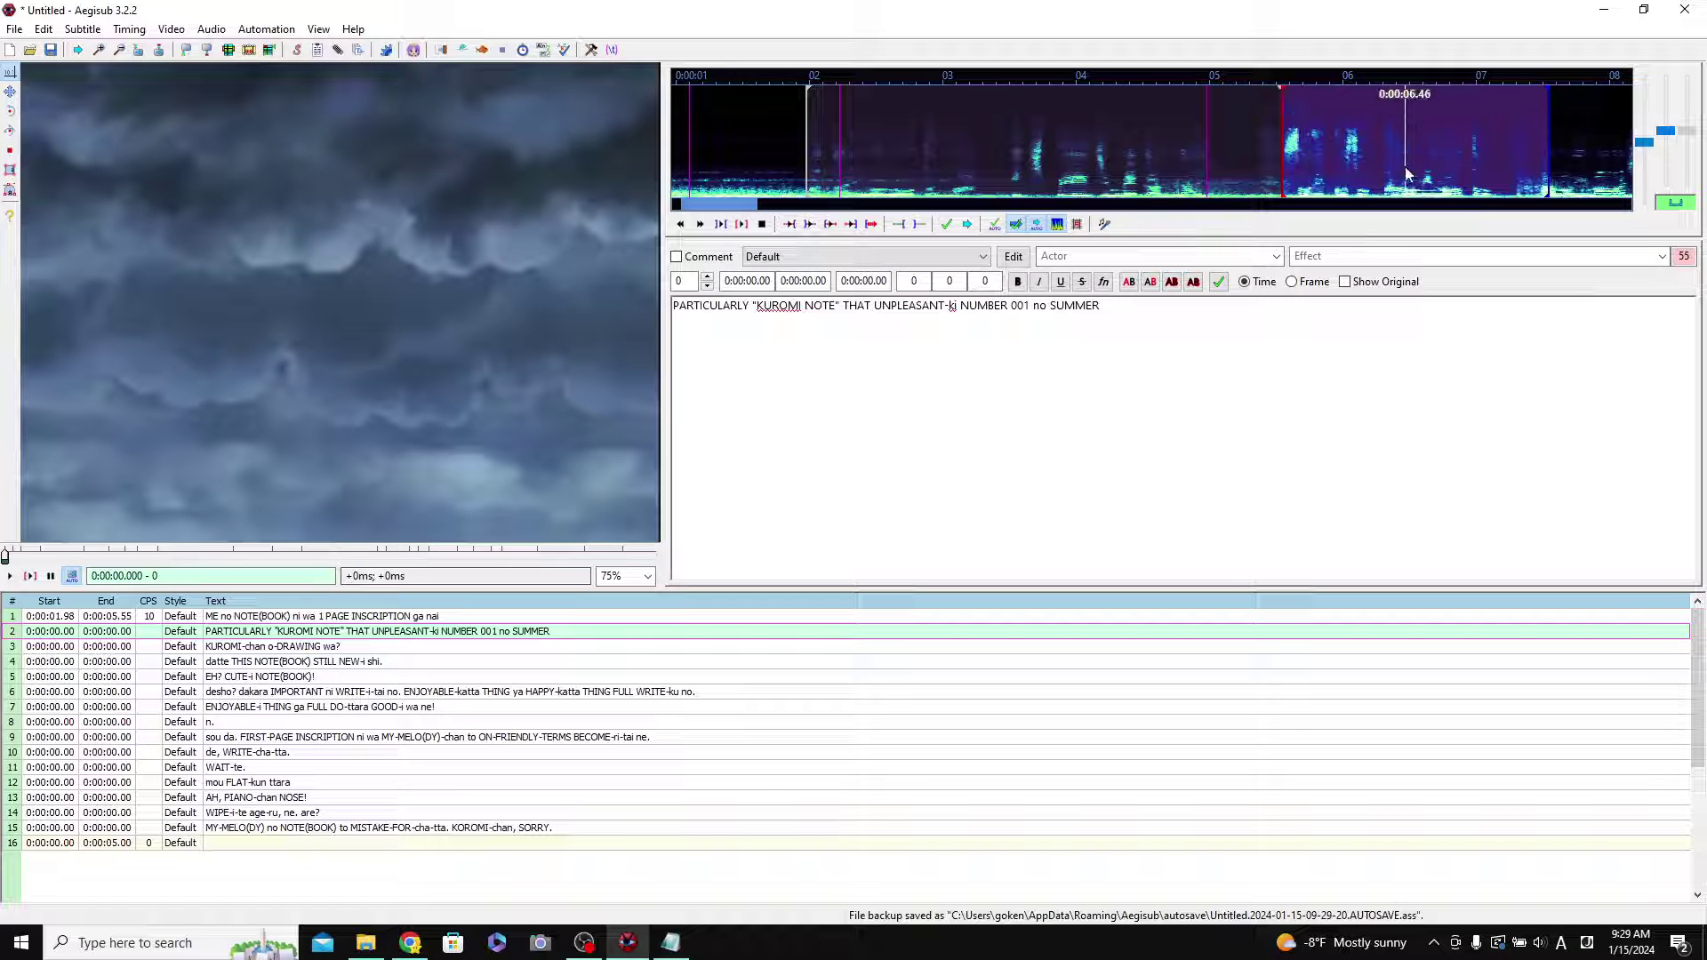
# Extend the second subtitle line's end marker to about 11.89 seconds, after its speech finishes, and commit the timing.
pyautogui.scroll(-2, 1376, 166)
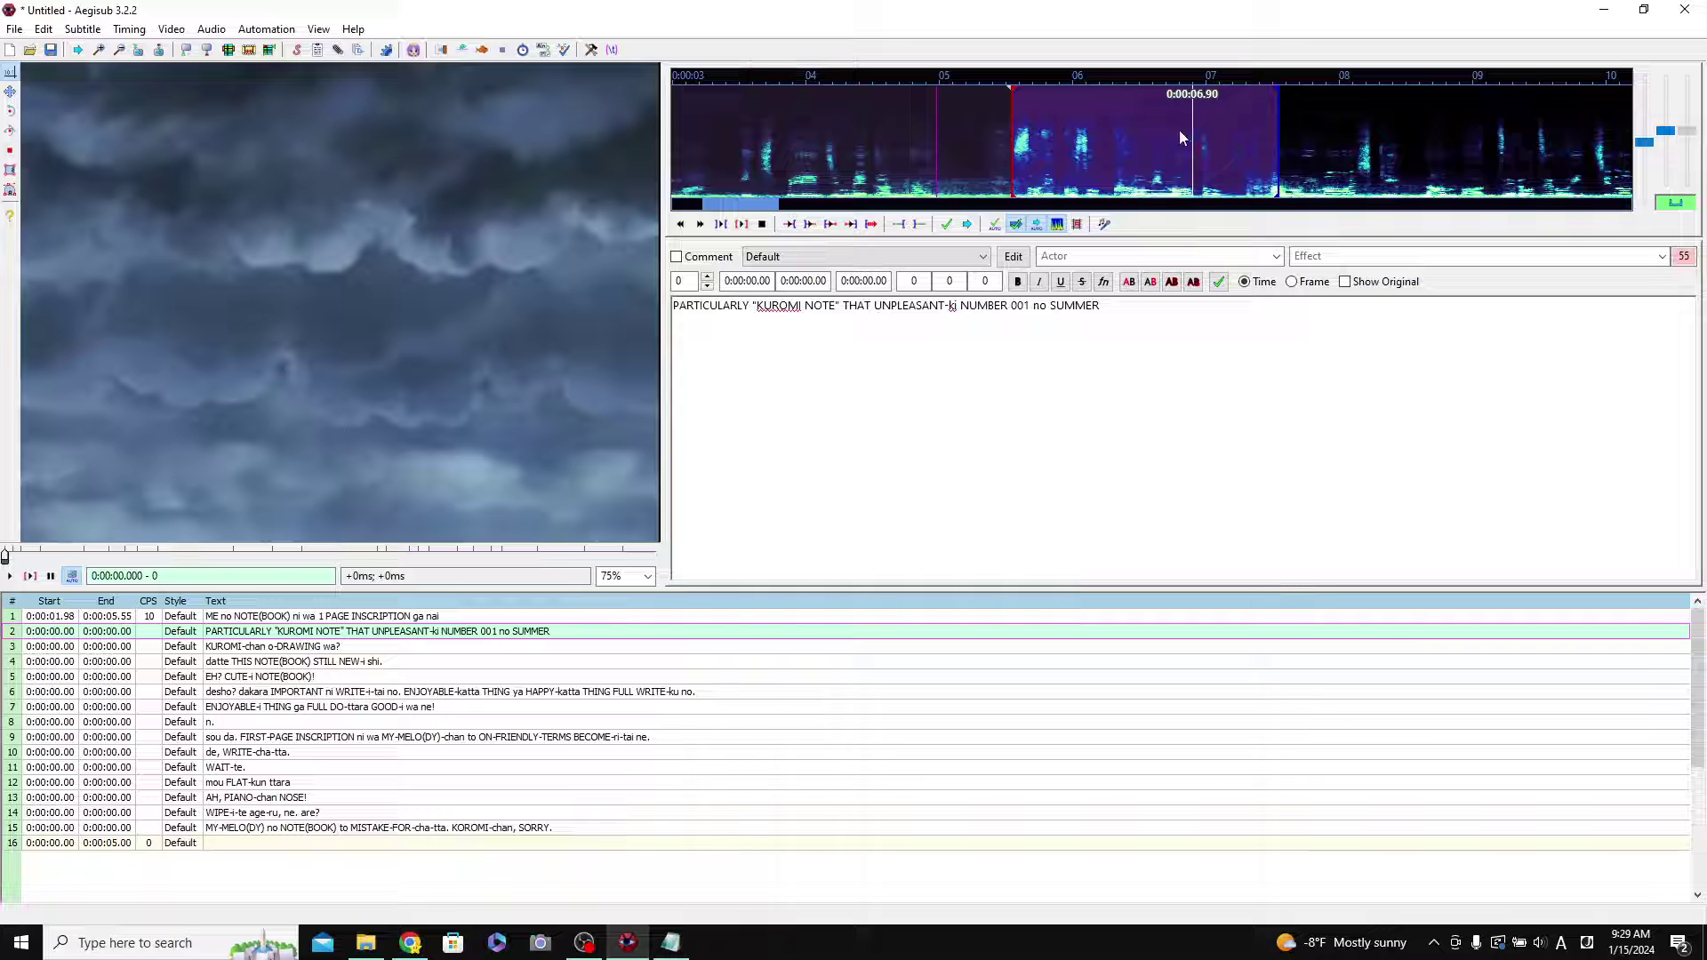
pyautogui.scroll(-1, 1165, 132)
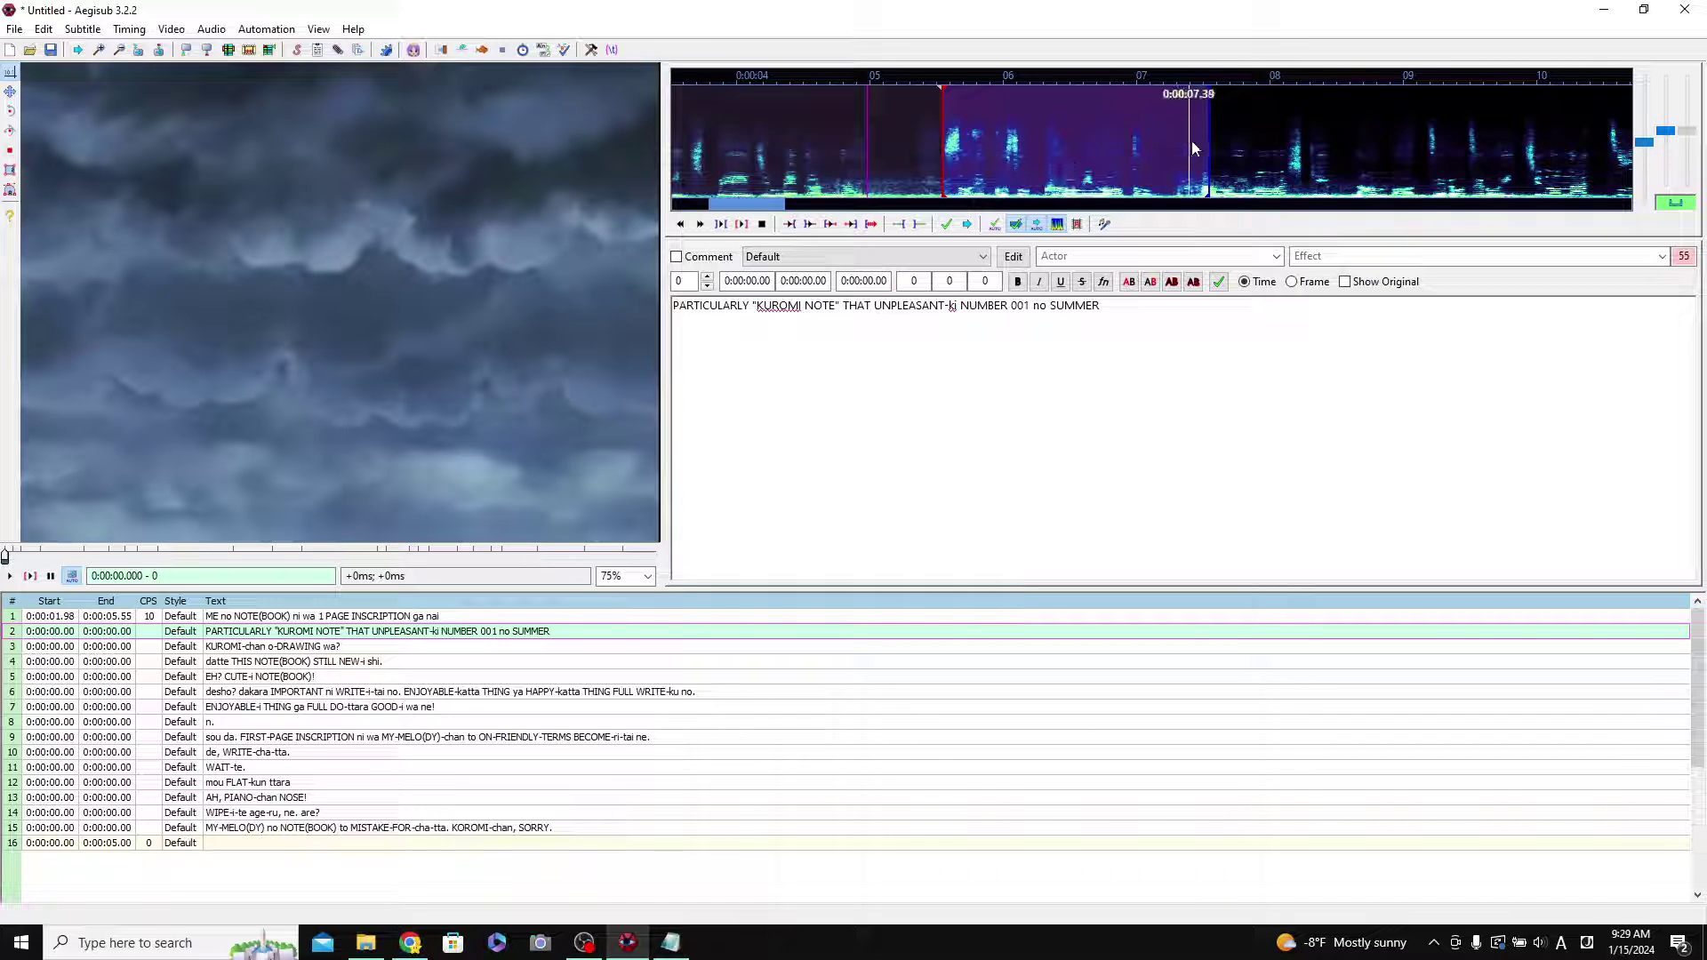
pyautogui.moveTo(1210, 149); pyautogui.dragTo(1383, 146)
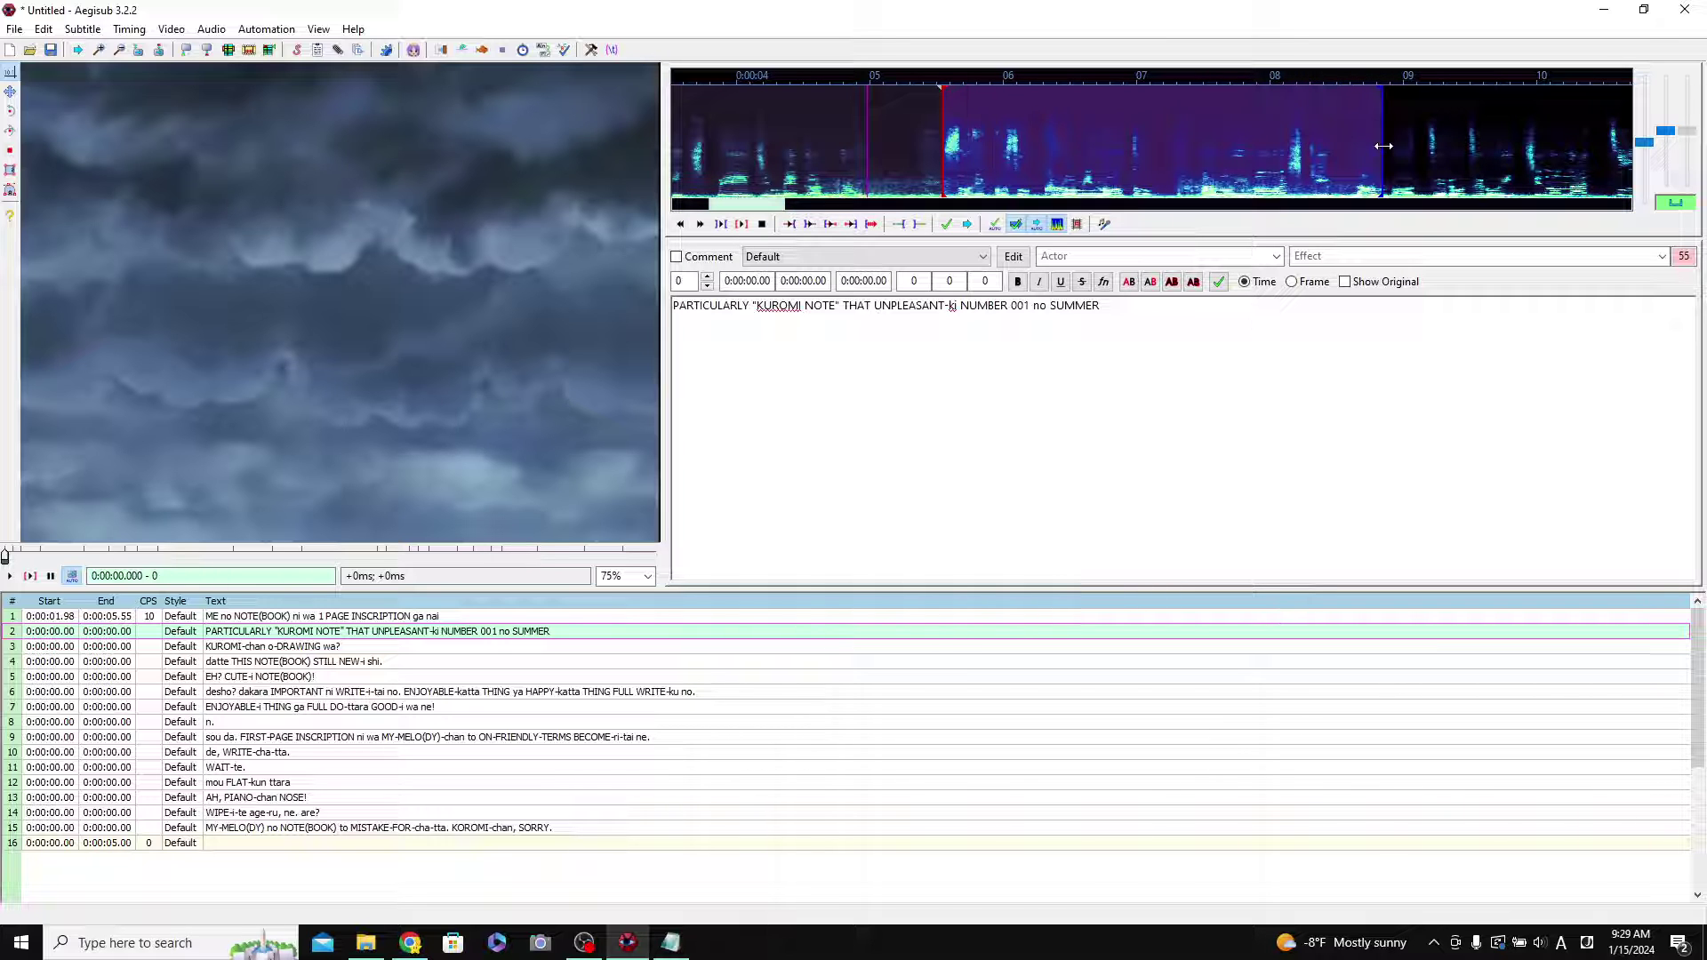
pyautogui.scroll(-2, 1266, 153)
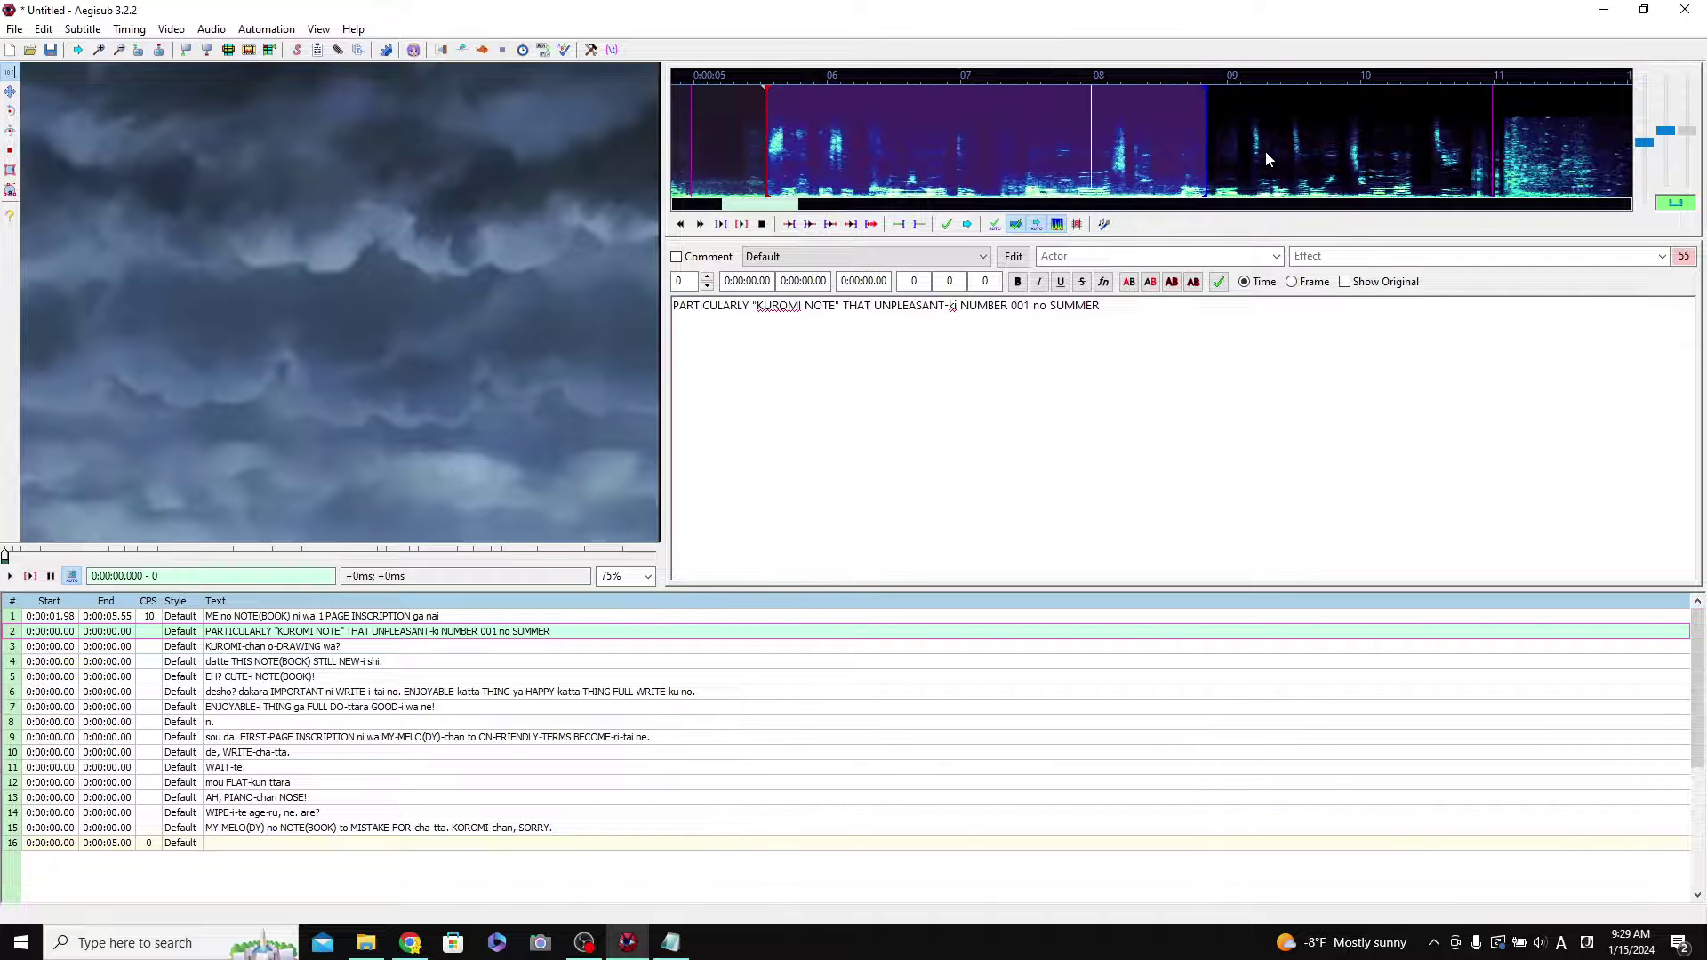
pyautogui.moveTo(1209, 149); pyautogui.dragTo(1454, 150)
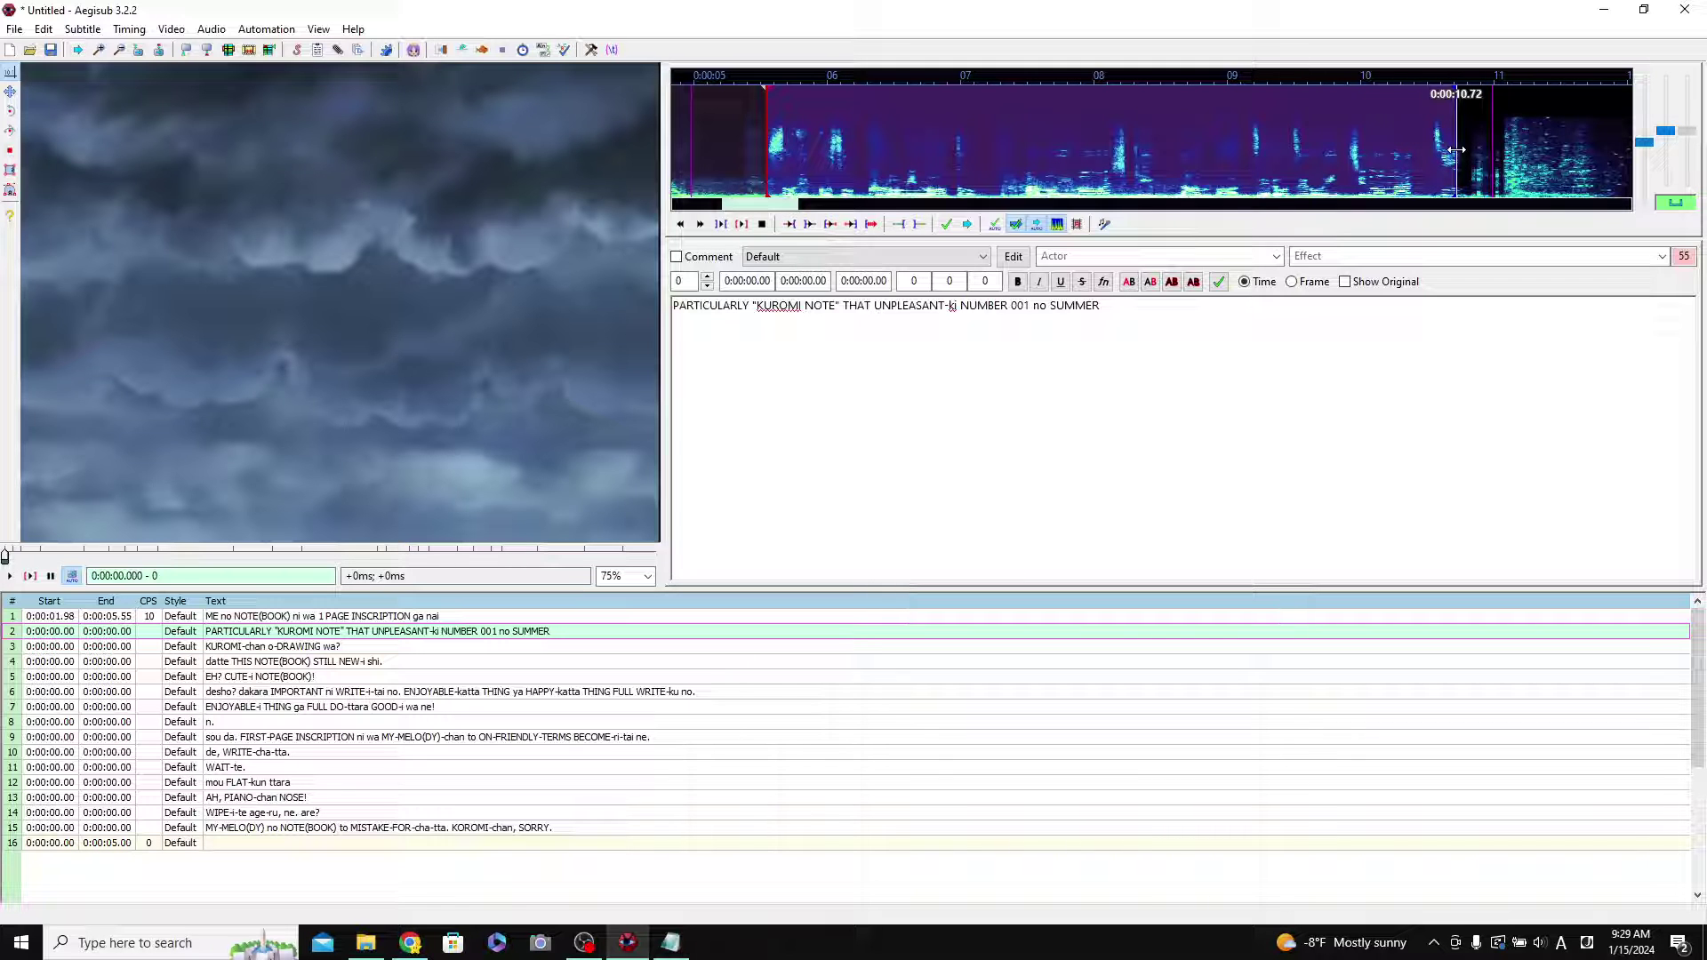
pyautogui.press('s')
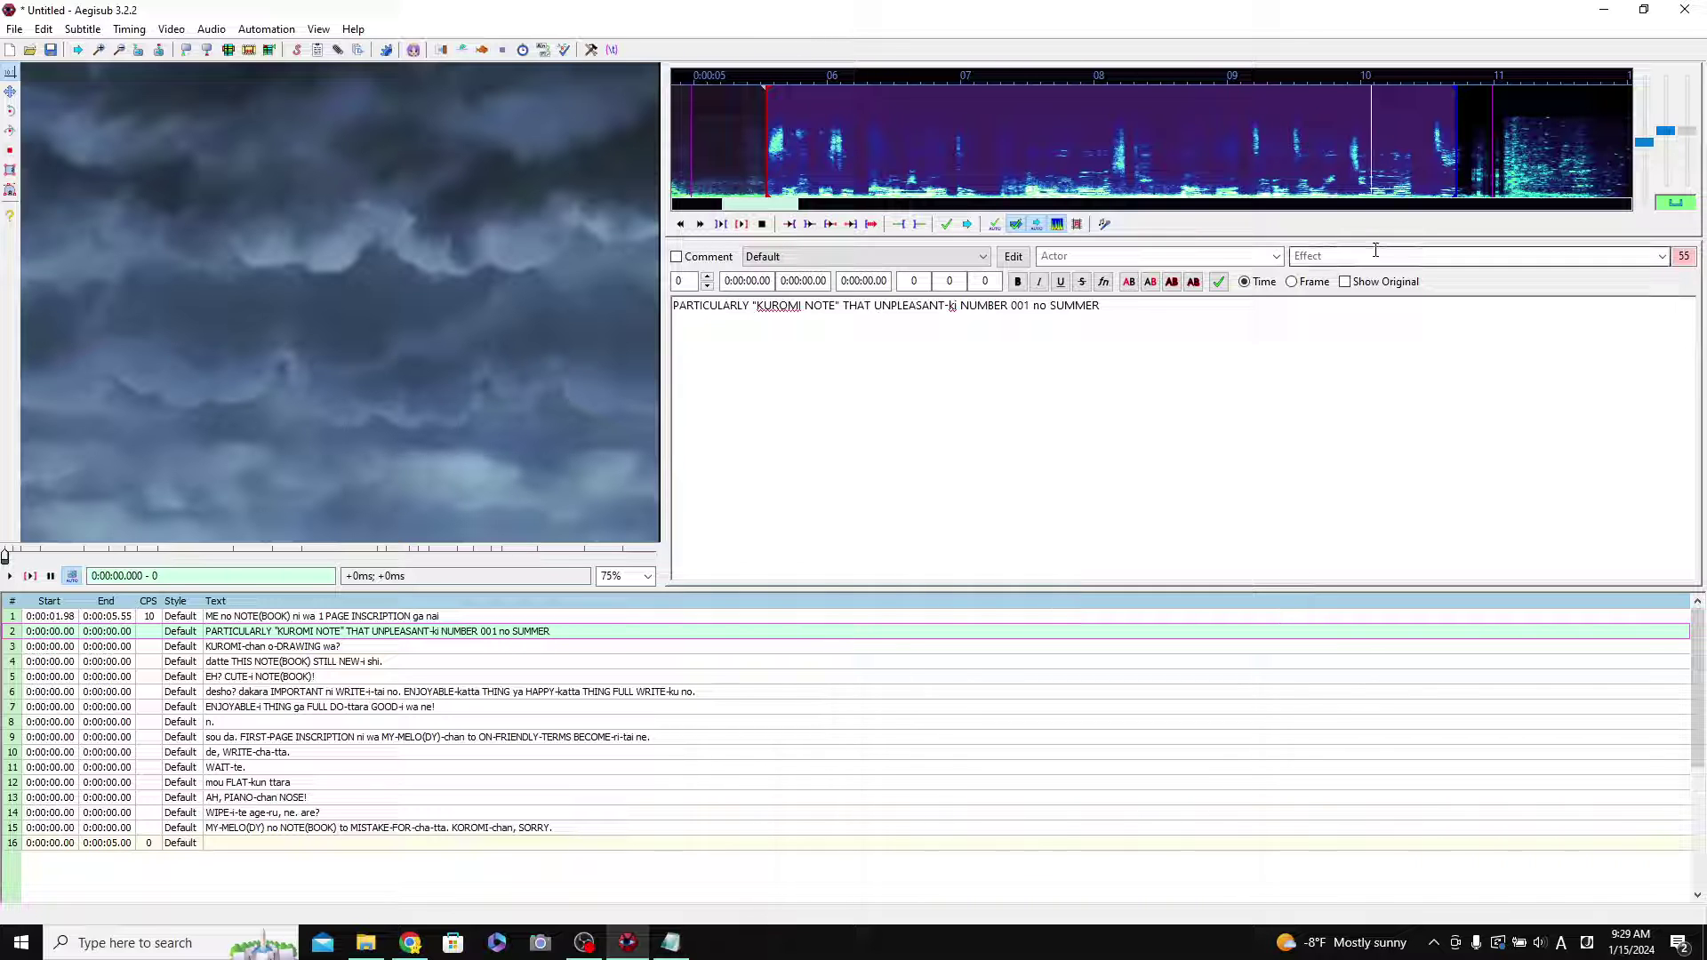
pyautogui.moveTo(1456, 130)
pyautogui.mouseDown()
pyautogui.moveTo(1592, 133)
pyautogui.moveTo(1276, 160)
pyautogui.moveTo(1293, 148)
pyautogui.mouseUp()
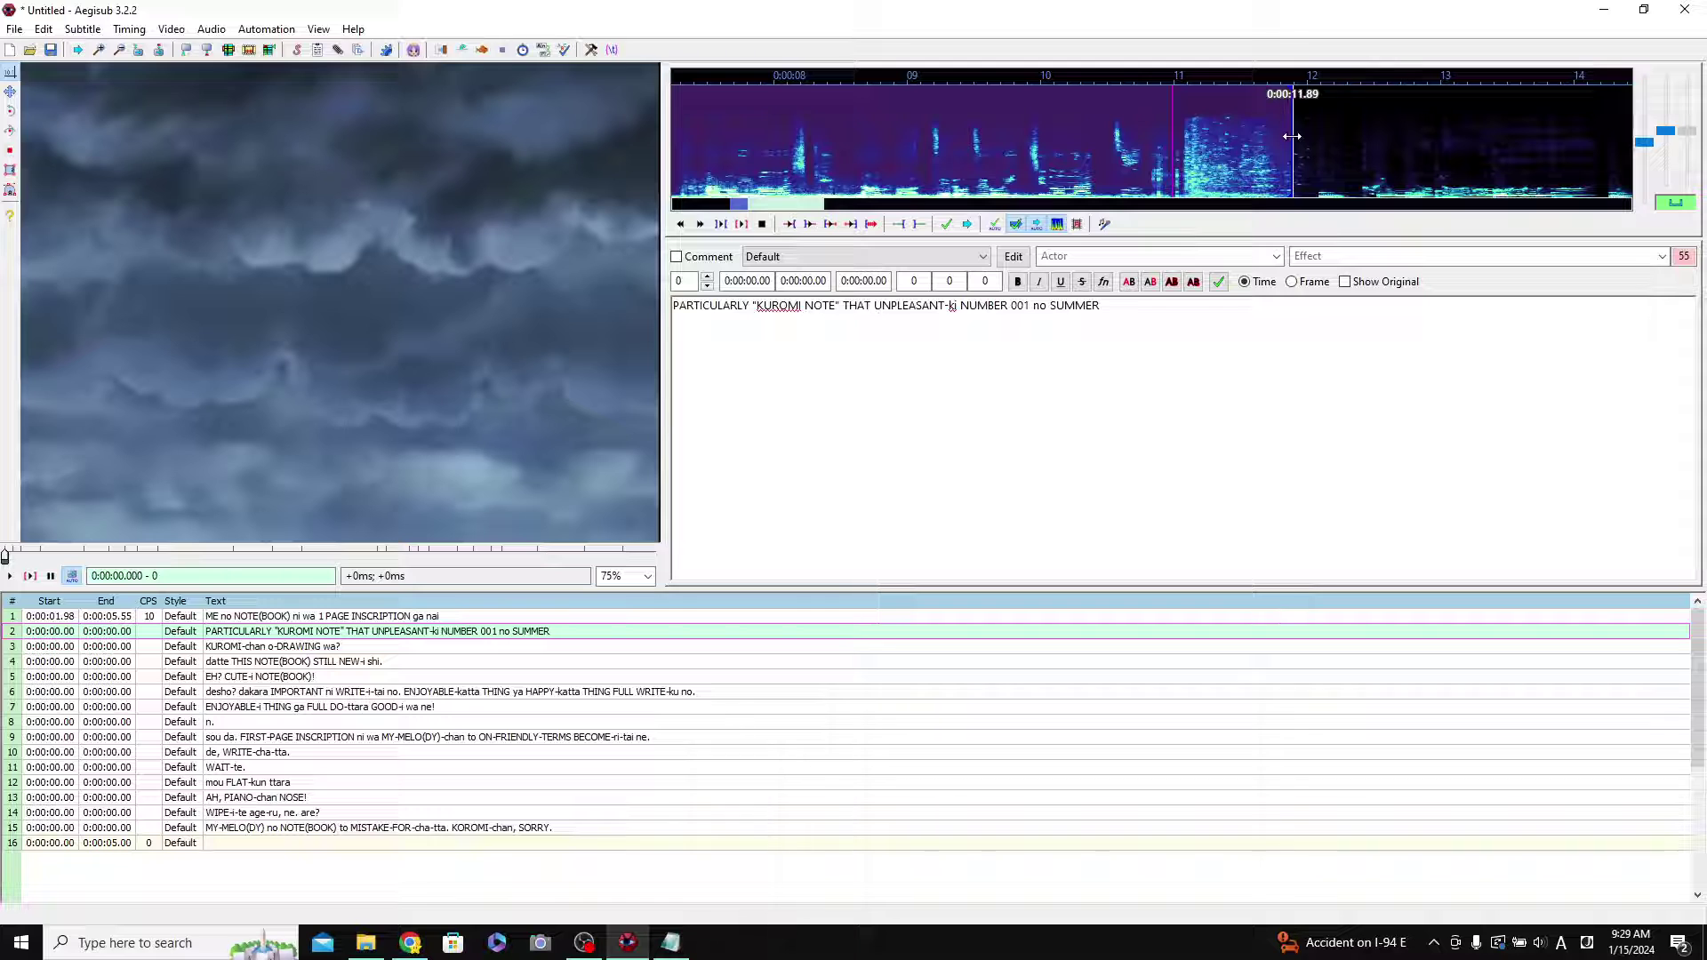
pyautogui.scroll(2, 926, 141)
pyautogui.scroll(-1, 925, 140)
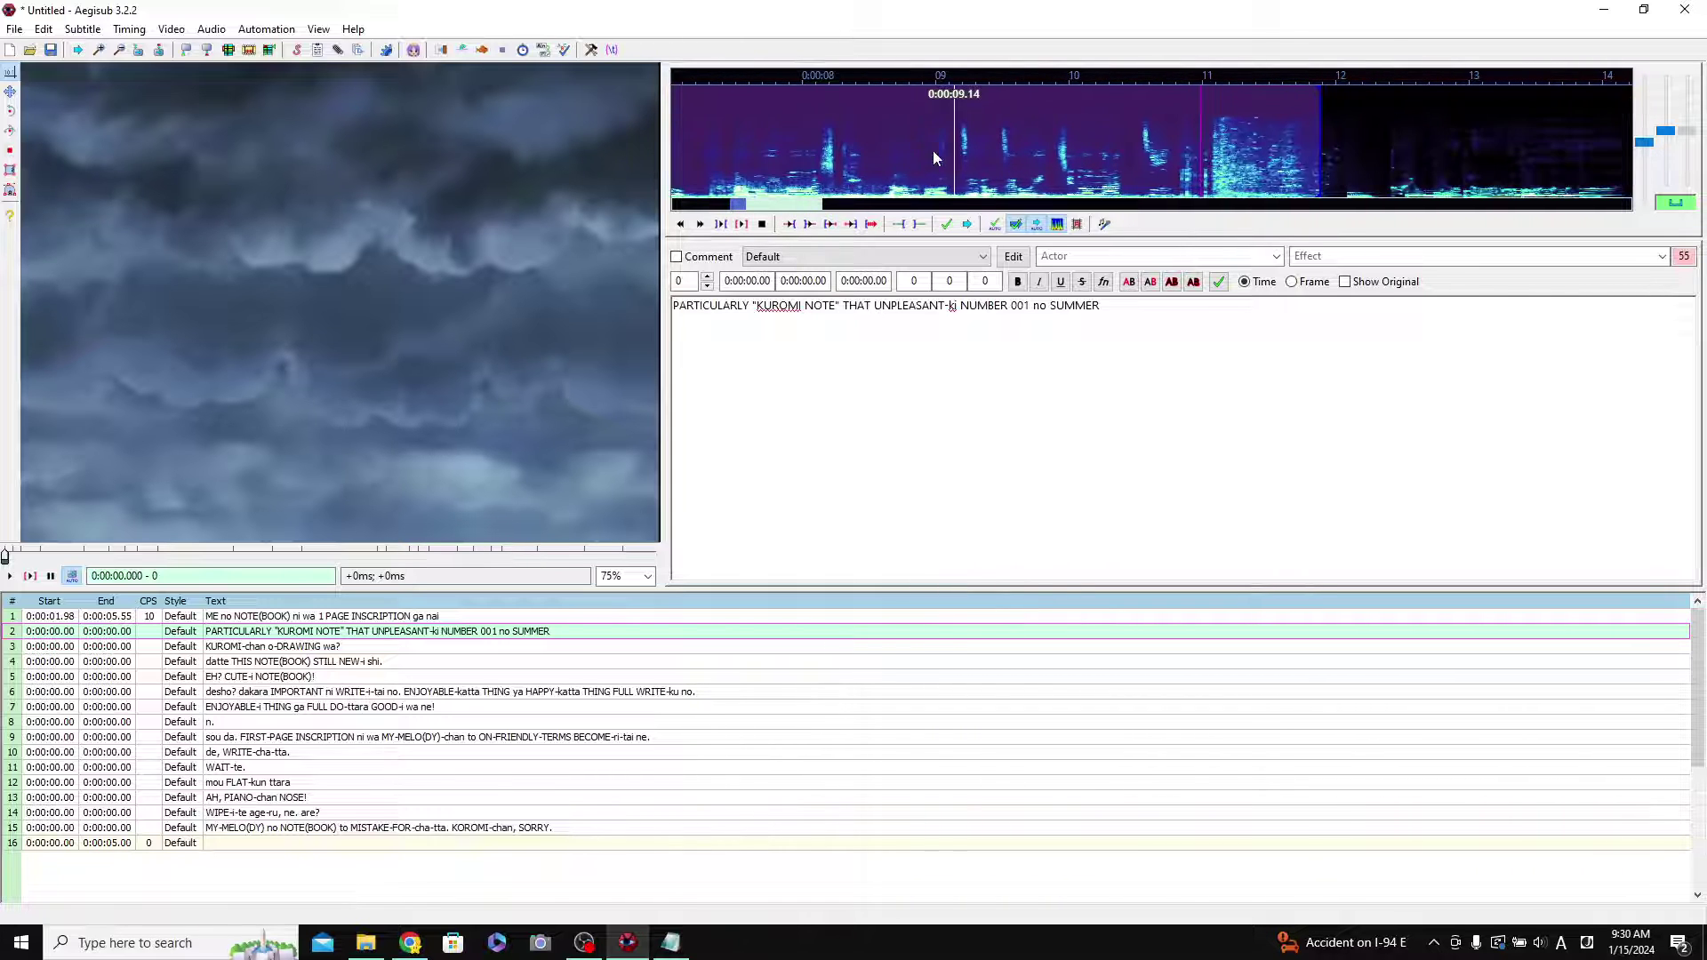
pyautogui.click(945, 224)
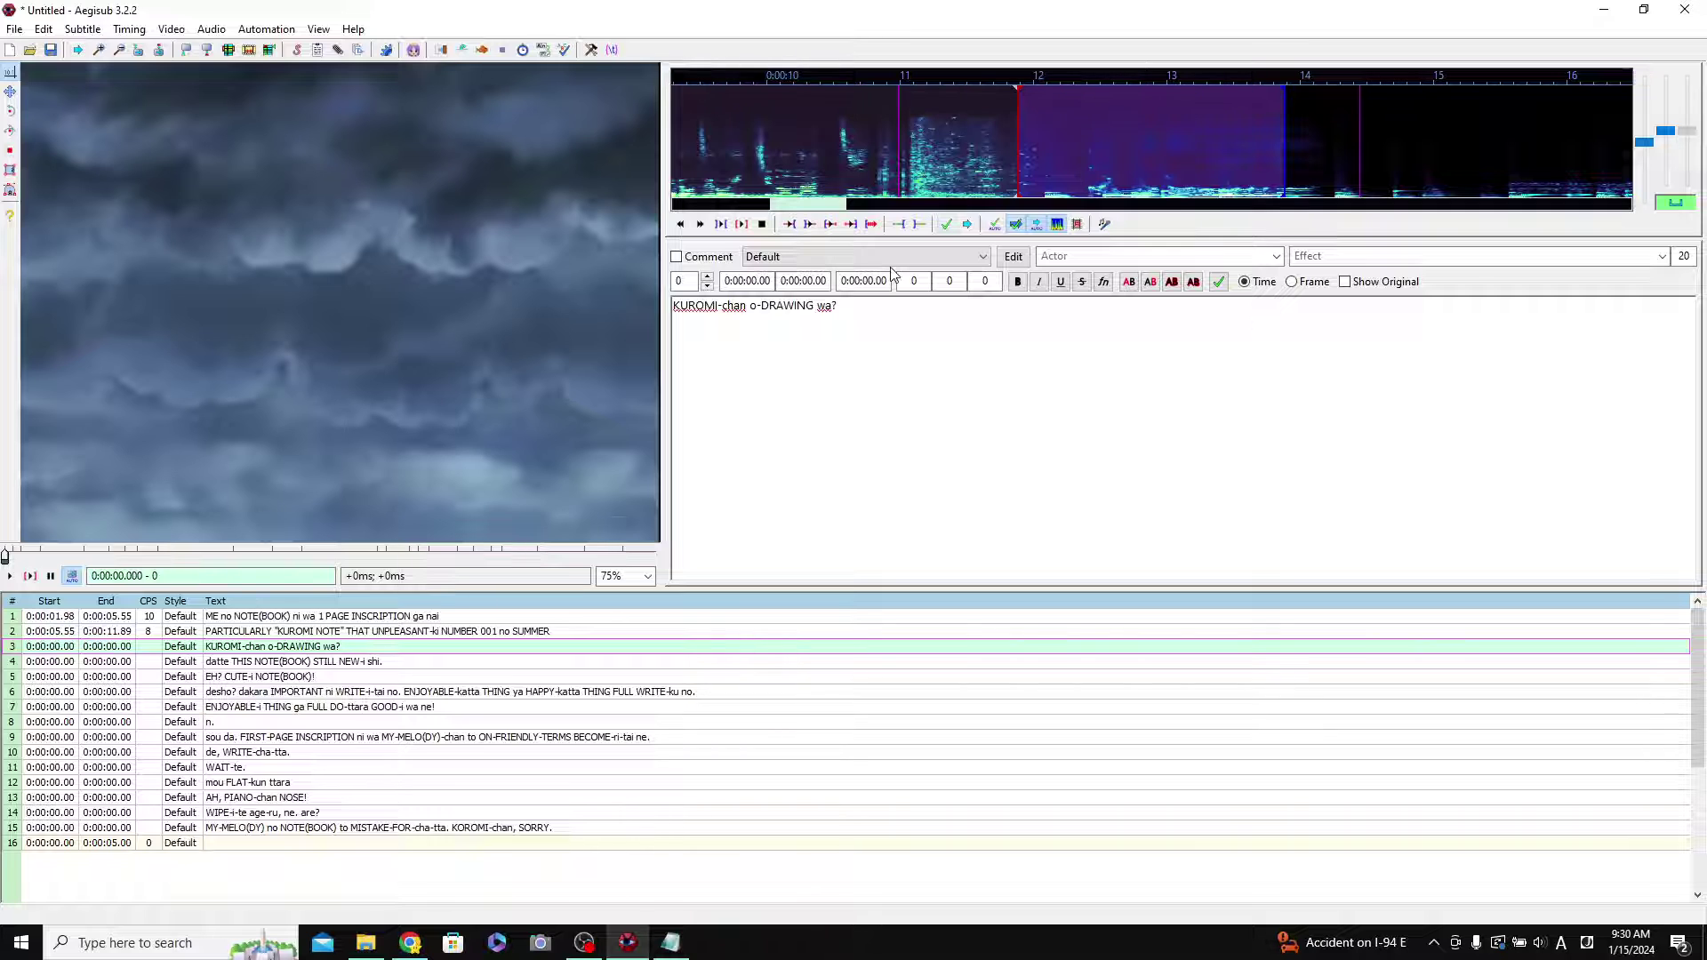
# Play the video from the first subtitle line through the end of the second line to check both timings.
pyautogui.click(327, 617)
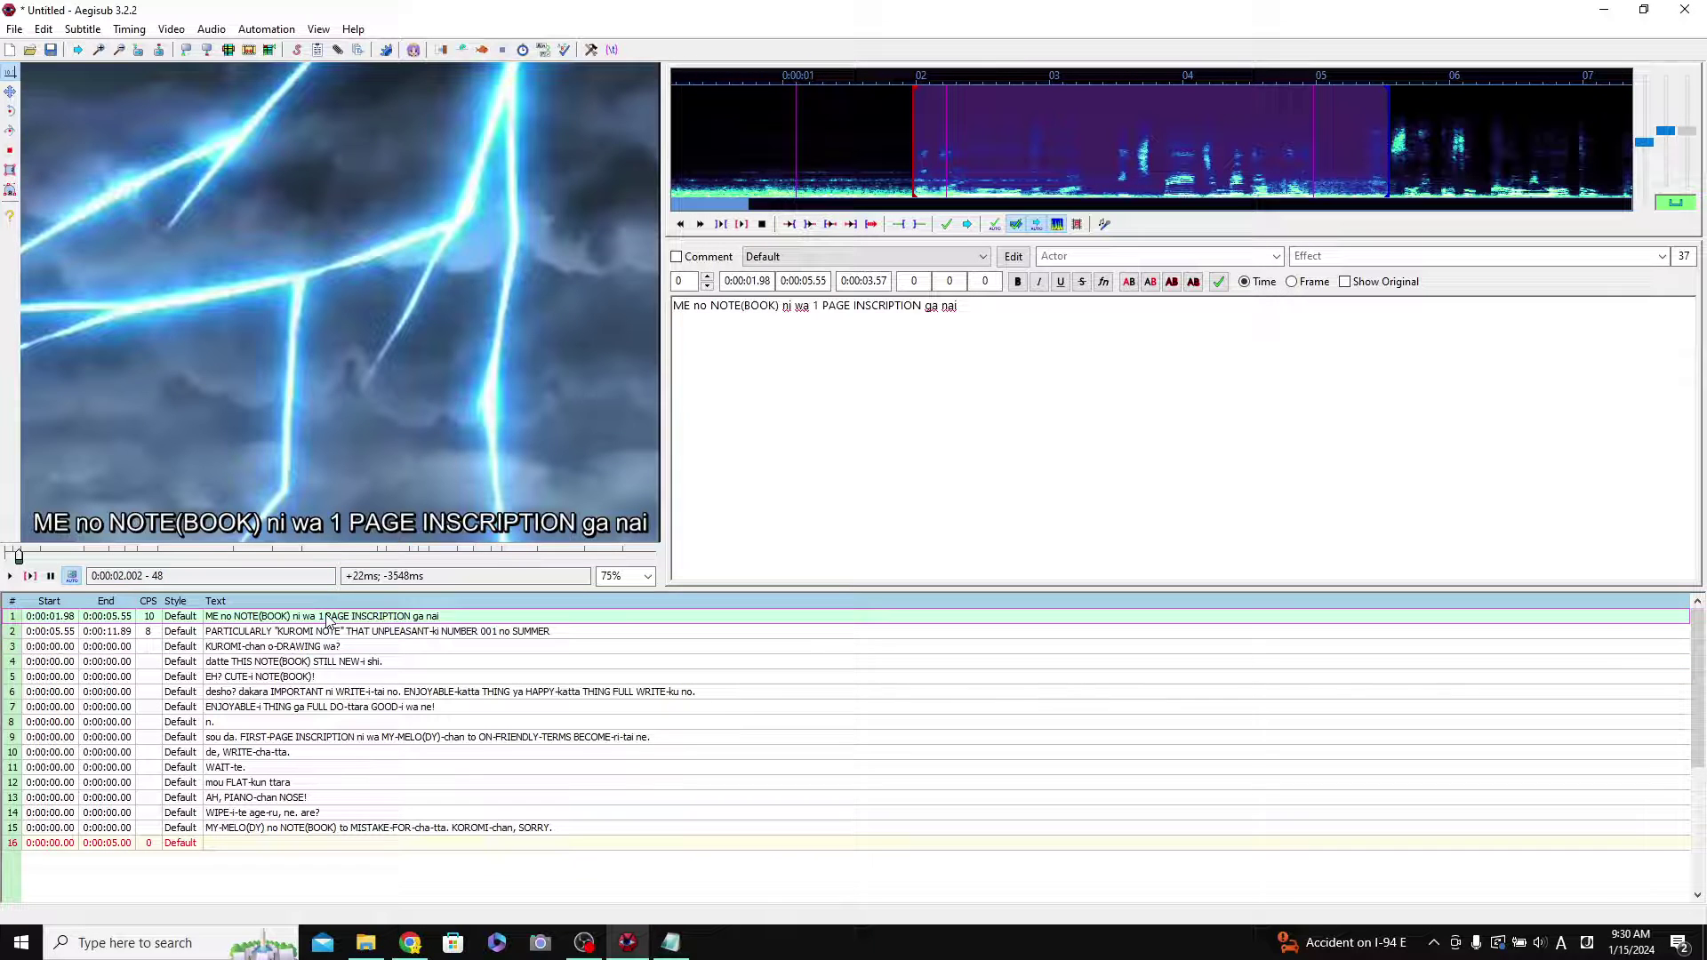
pyautogui.click(9, 576)
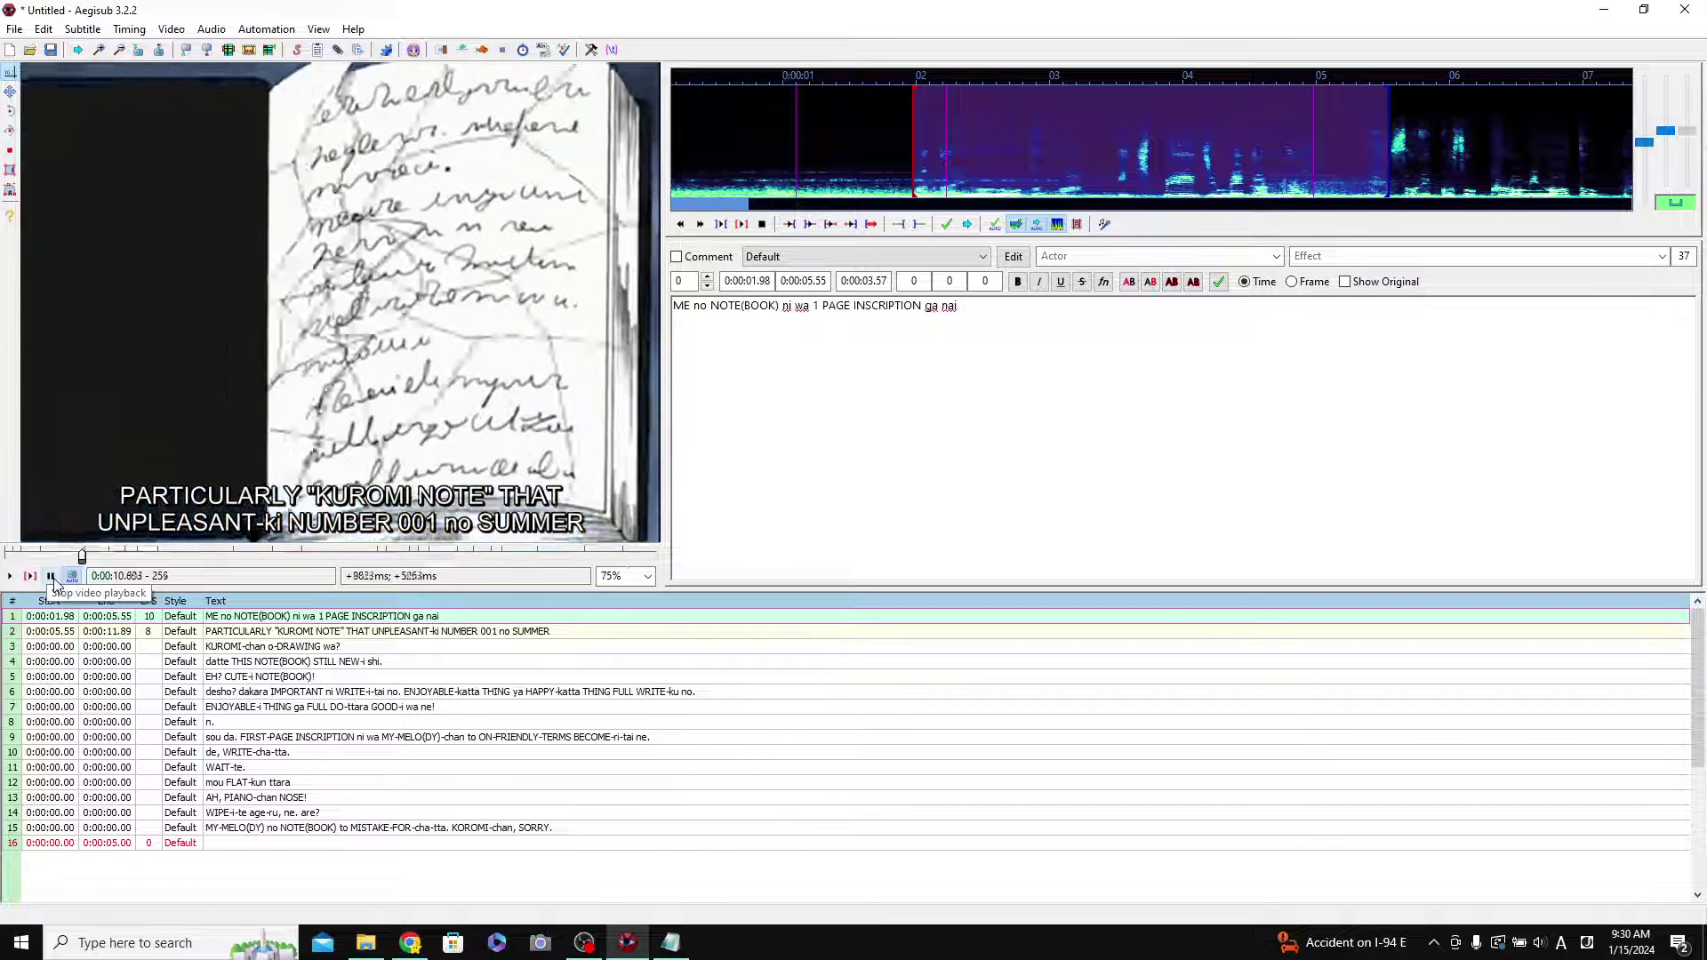
pyautogui.click(51, 576)
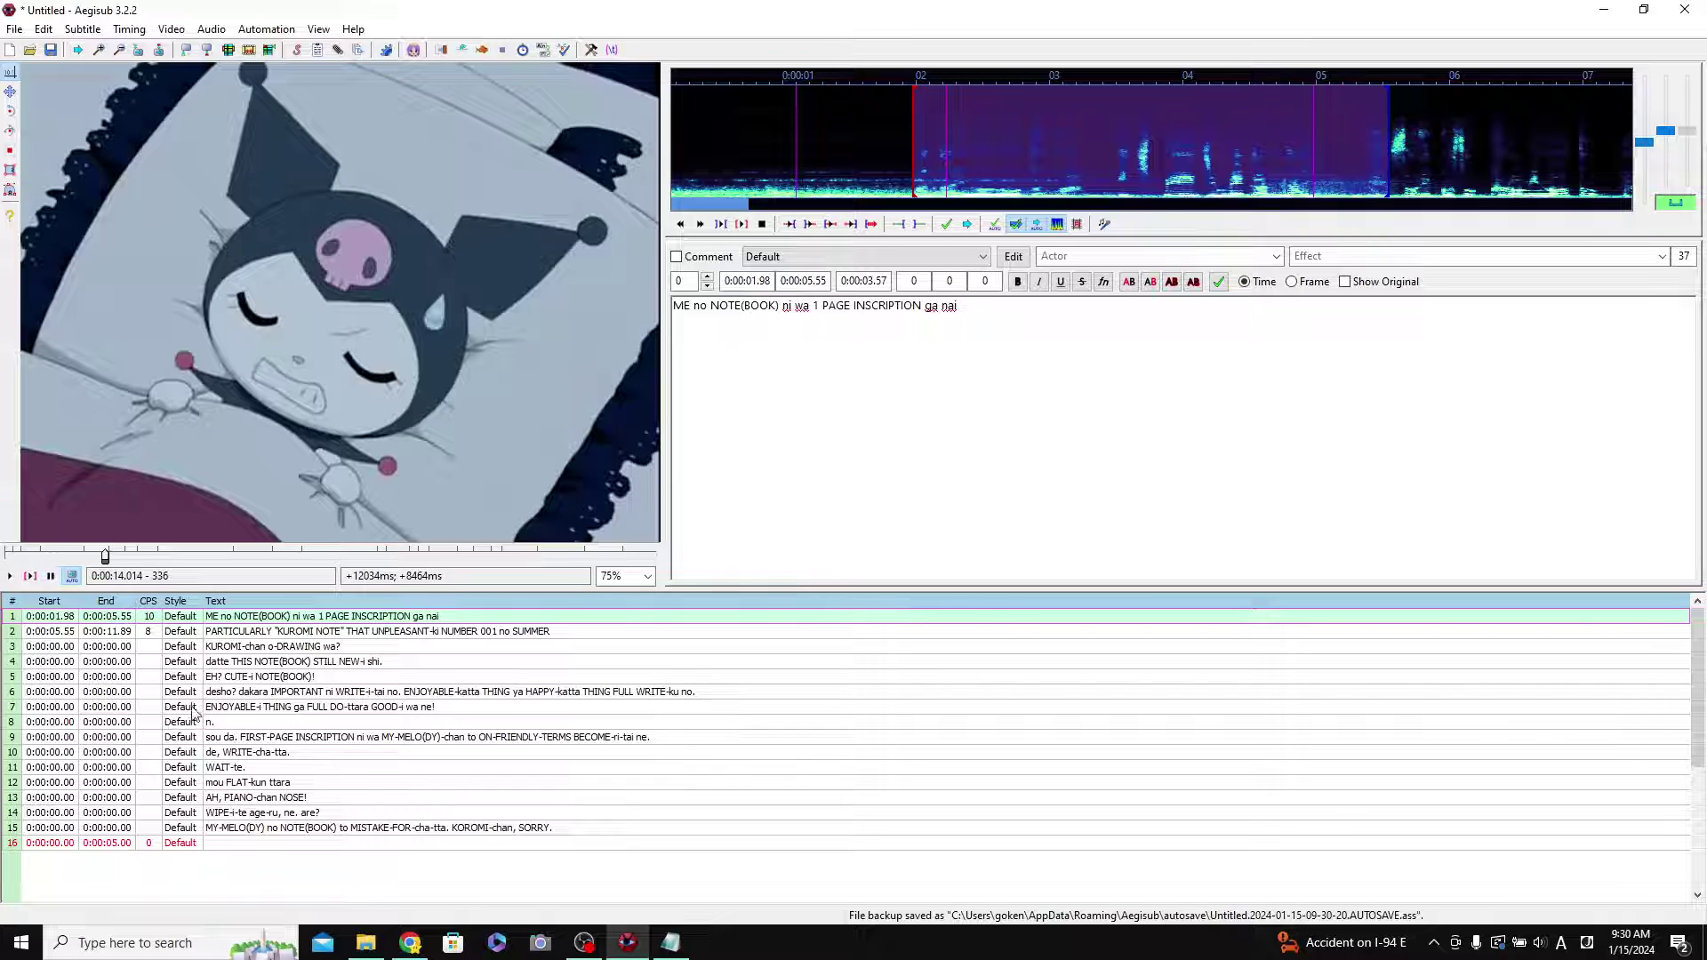
pyautogui.click(311, 647)
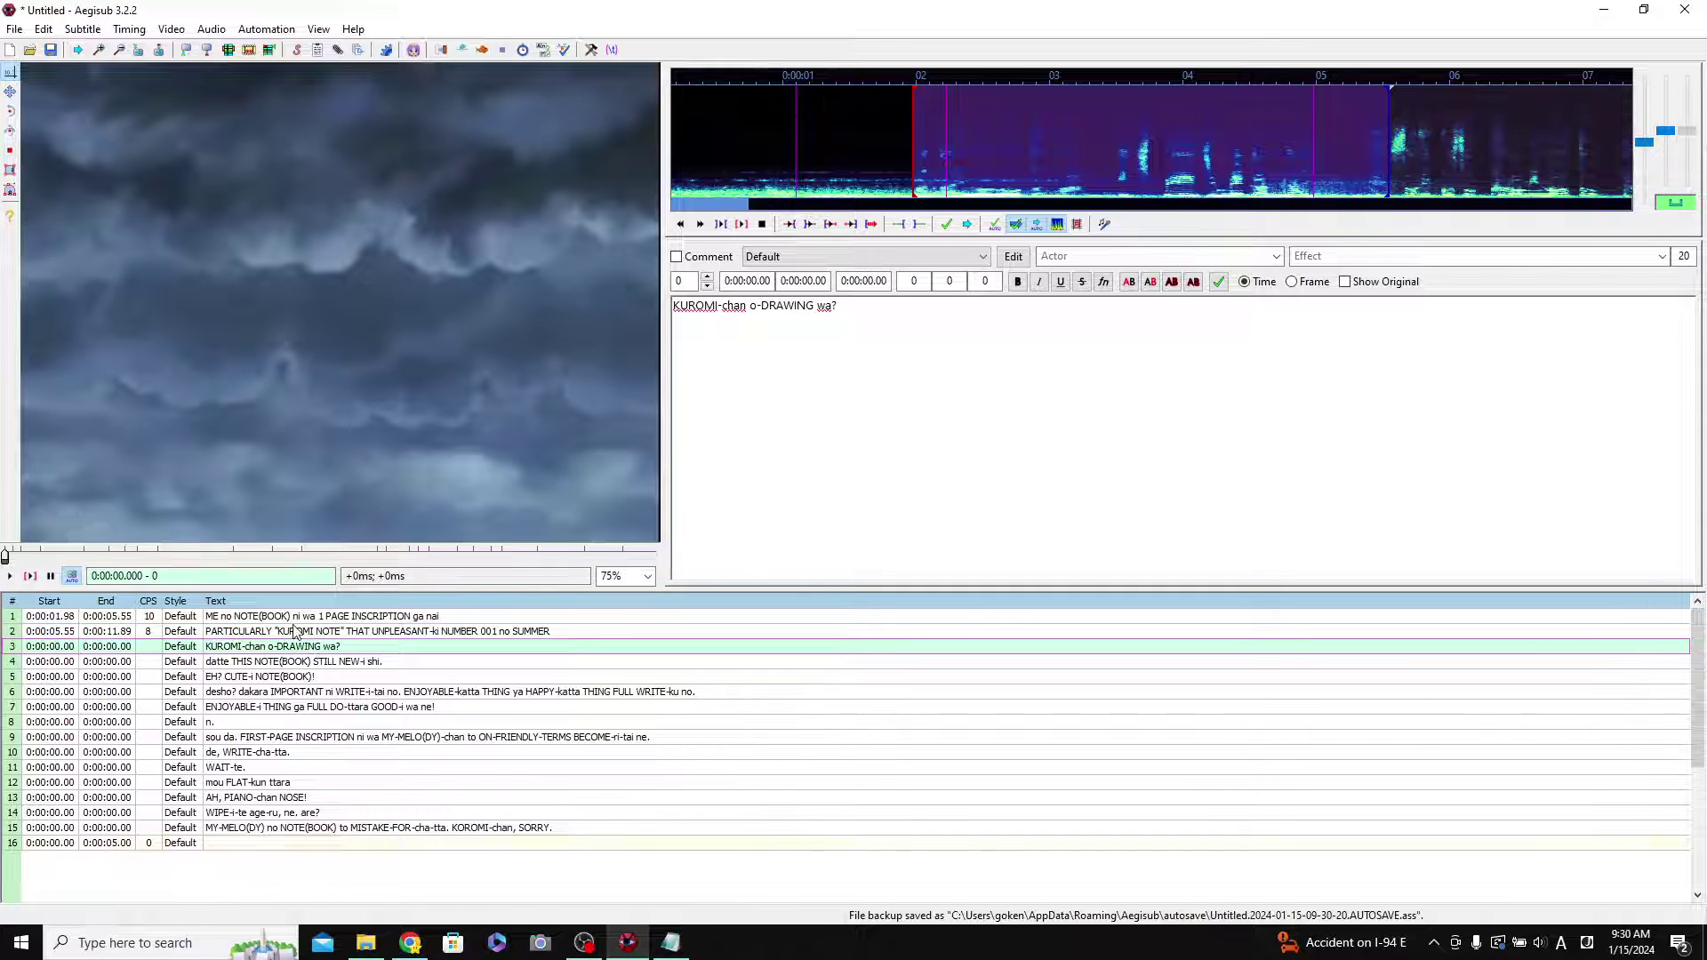
pyautogui.click(296, 631)
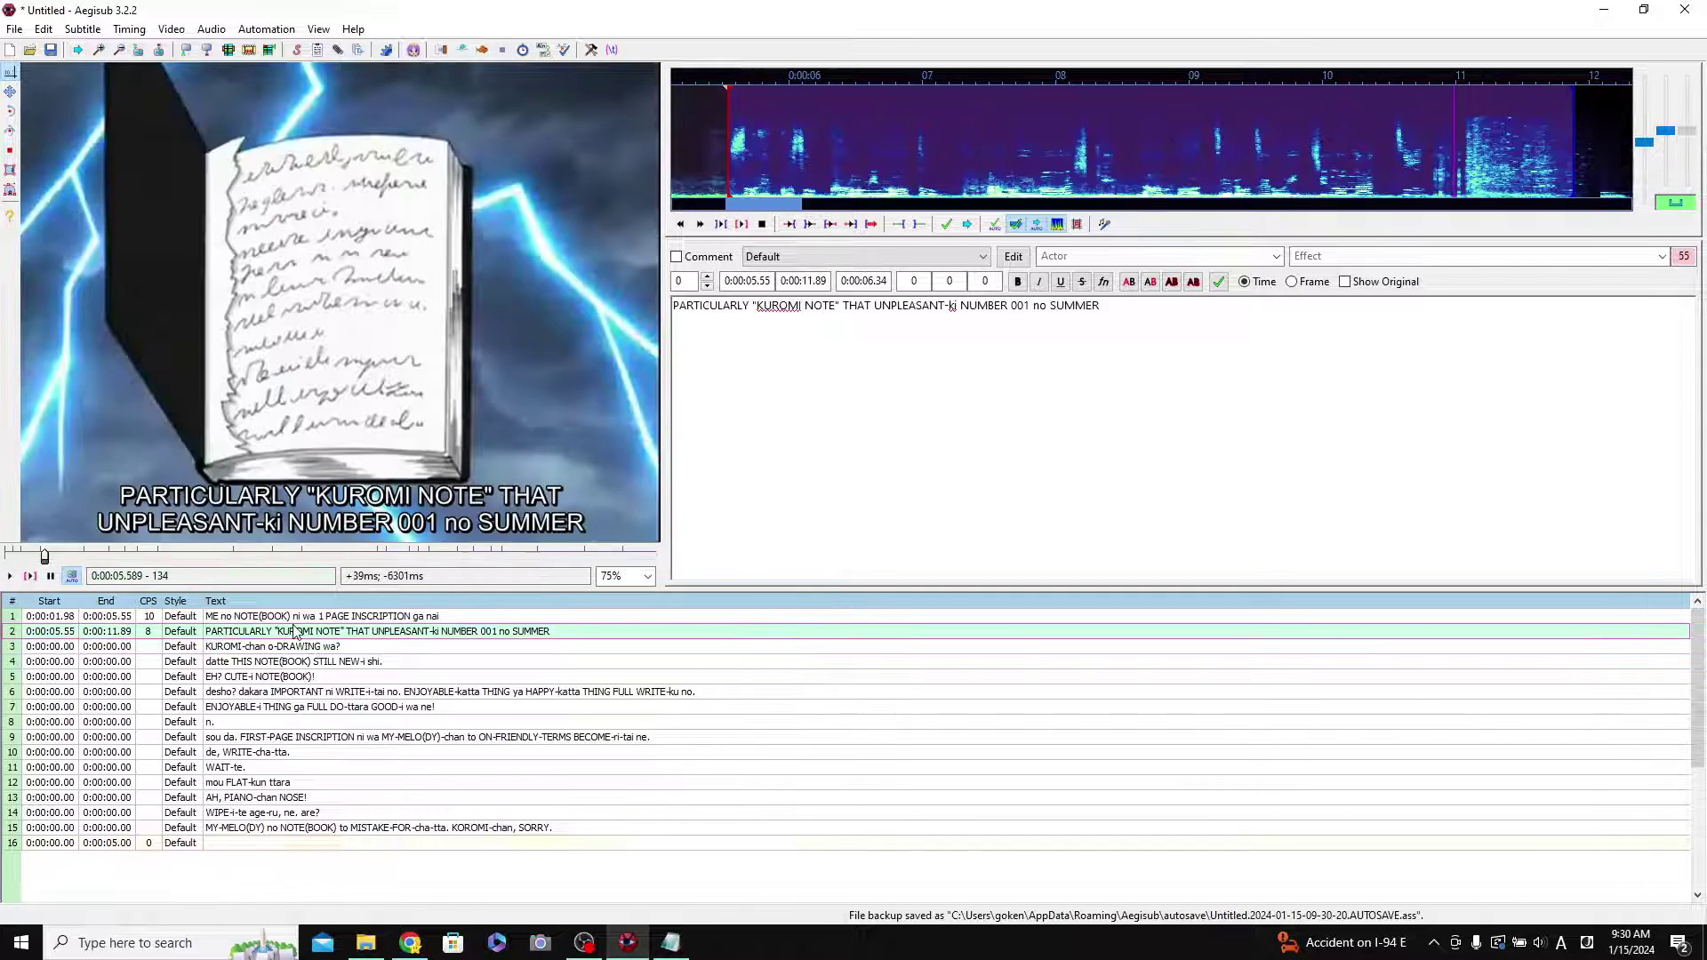
pyautogui.click(296, 646)
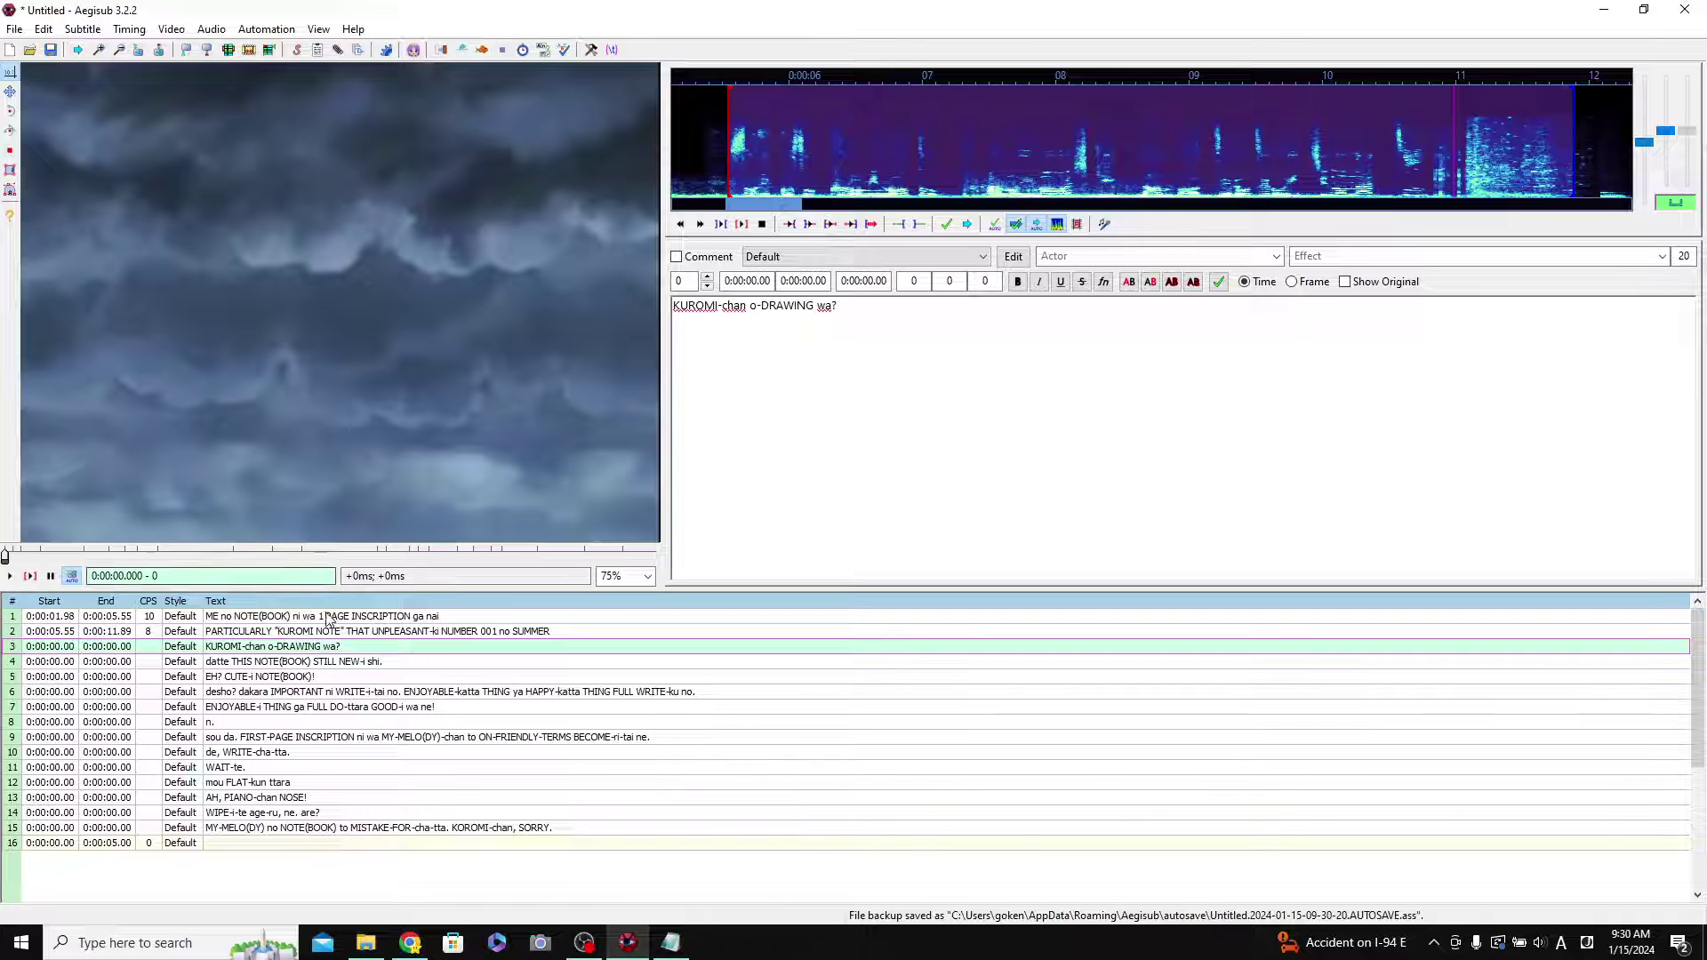
pyautogui.press('Up')
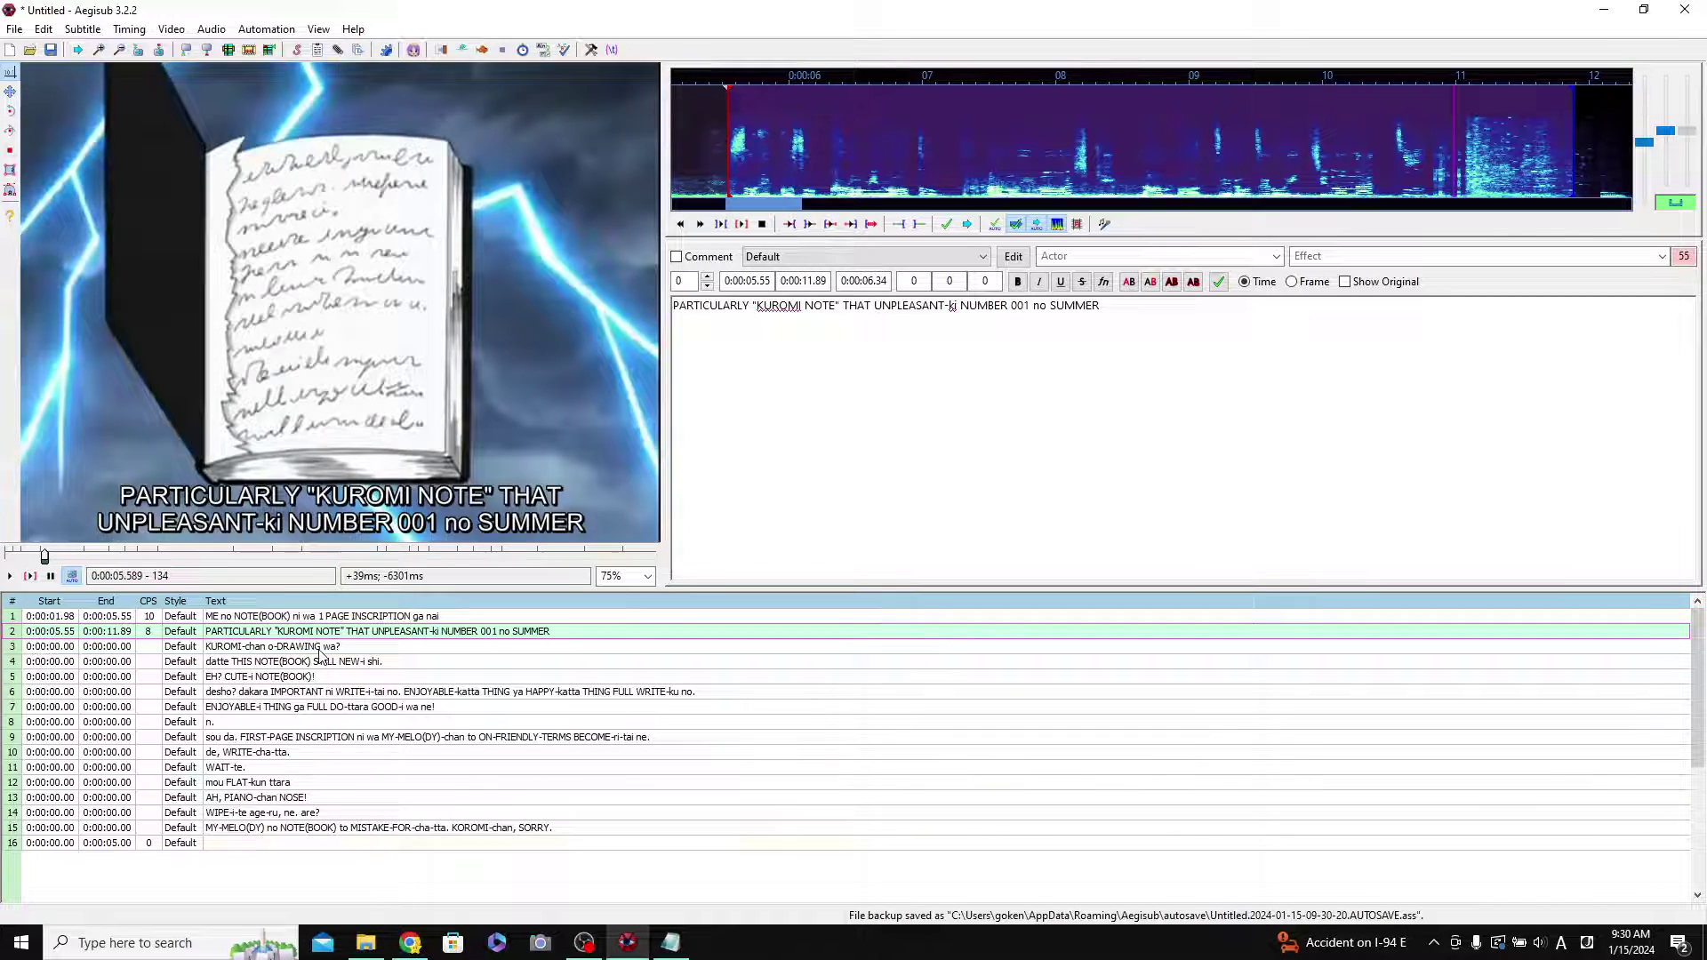
pyautogui.click(319, 651)
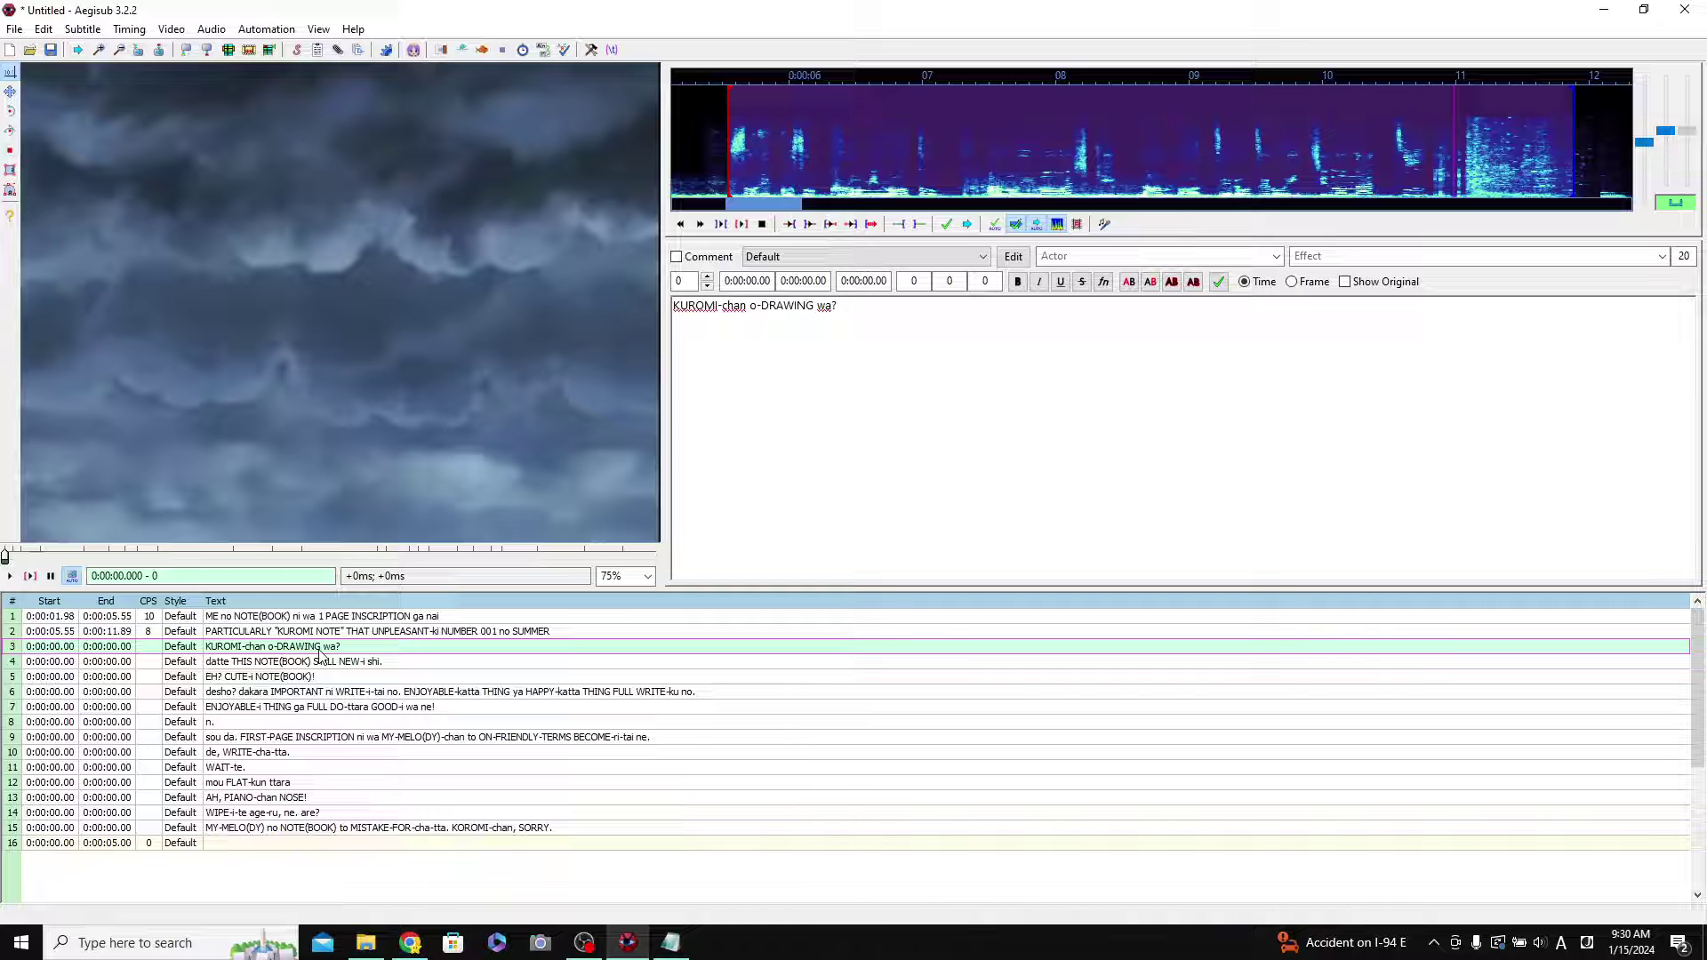
pyautogui.click(284, 724)
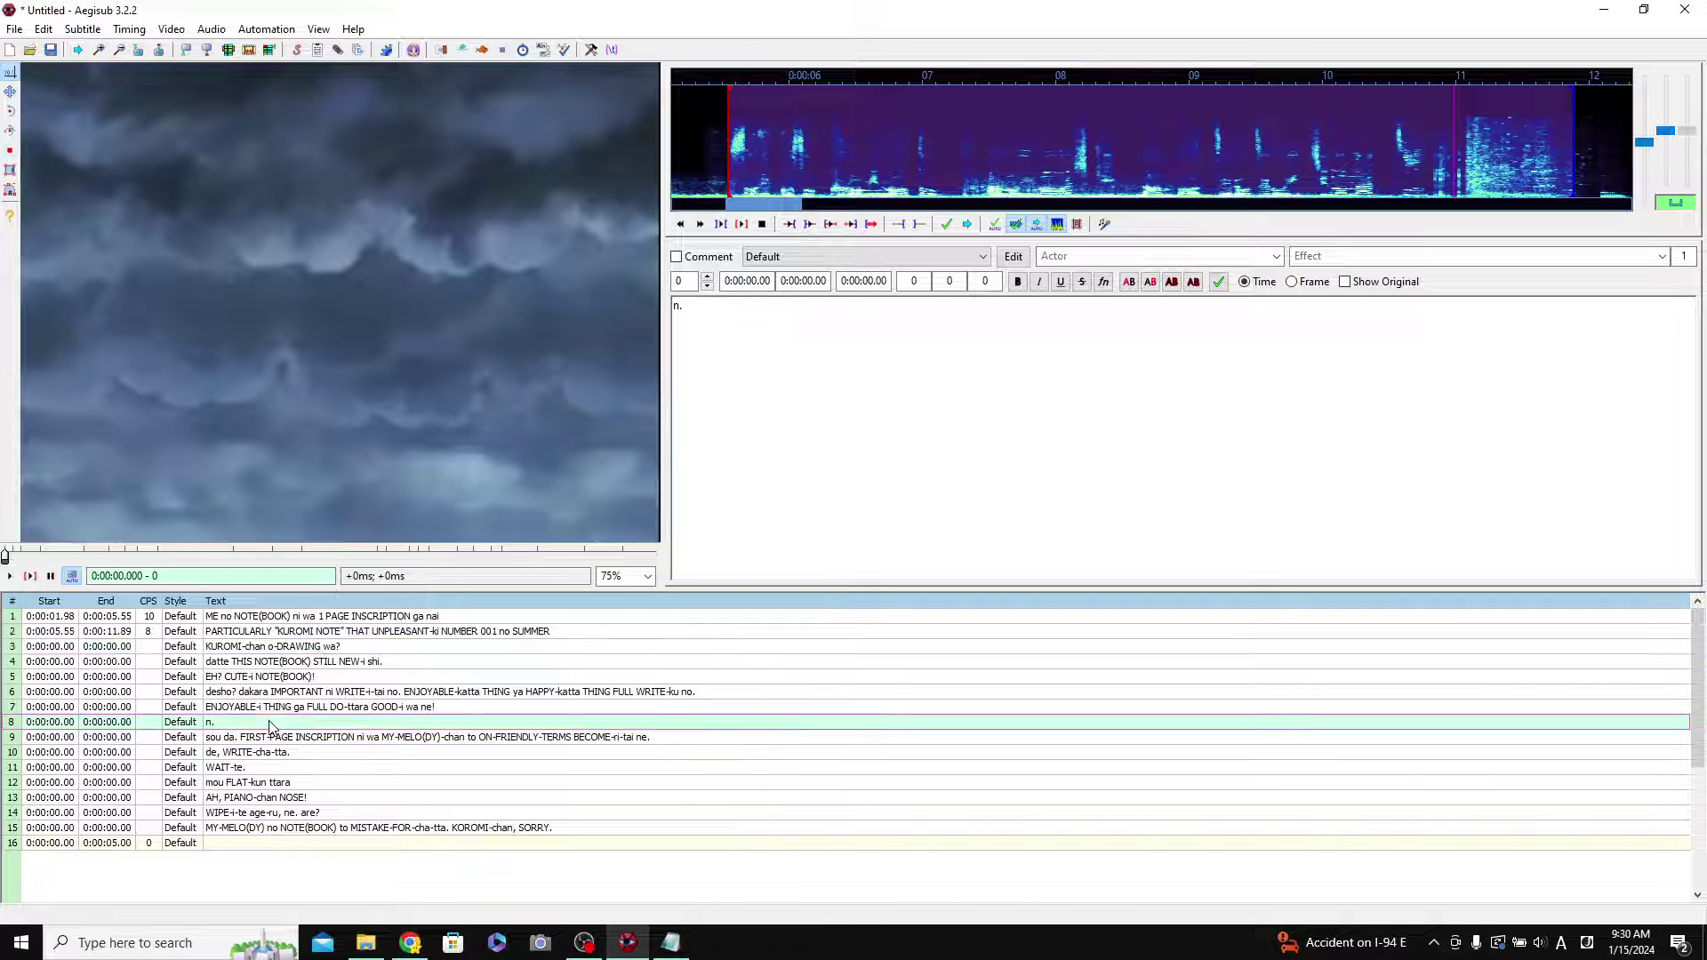
pyautogui.click(294, 636)
# Insert a new subtitle line before "KUROMI-chan o-DRAWING wa?" with the text "THIS JERK".
pyautogui.click(315, 650)
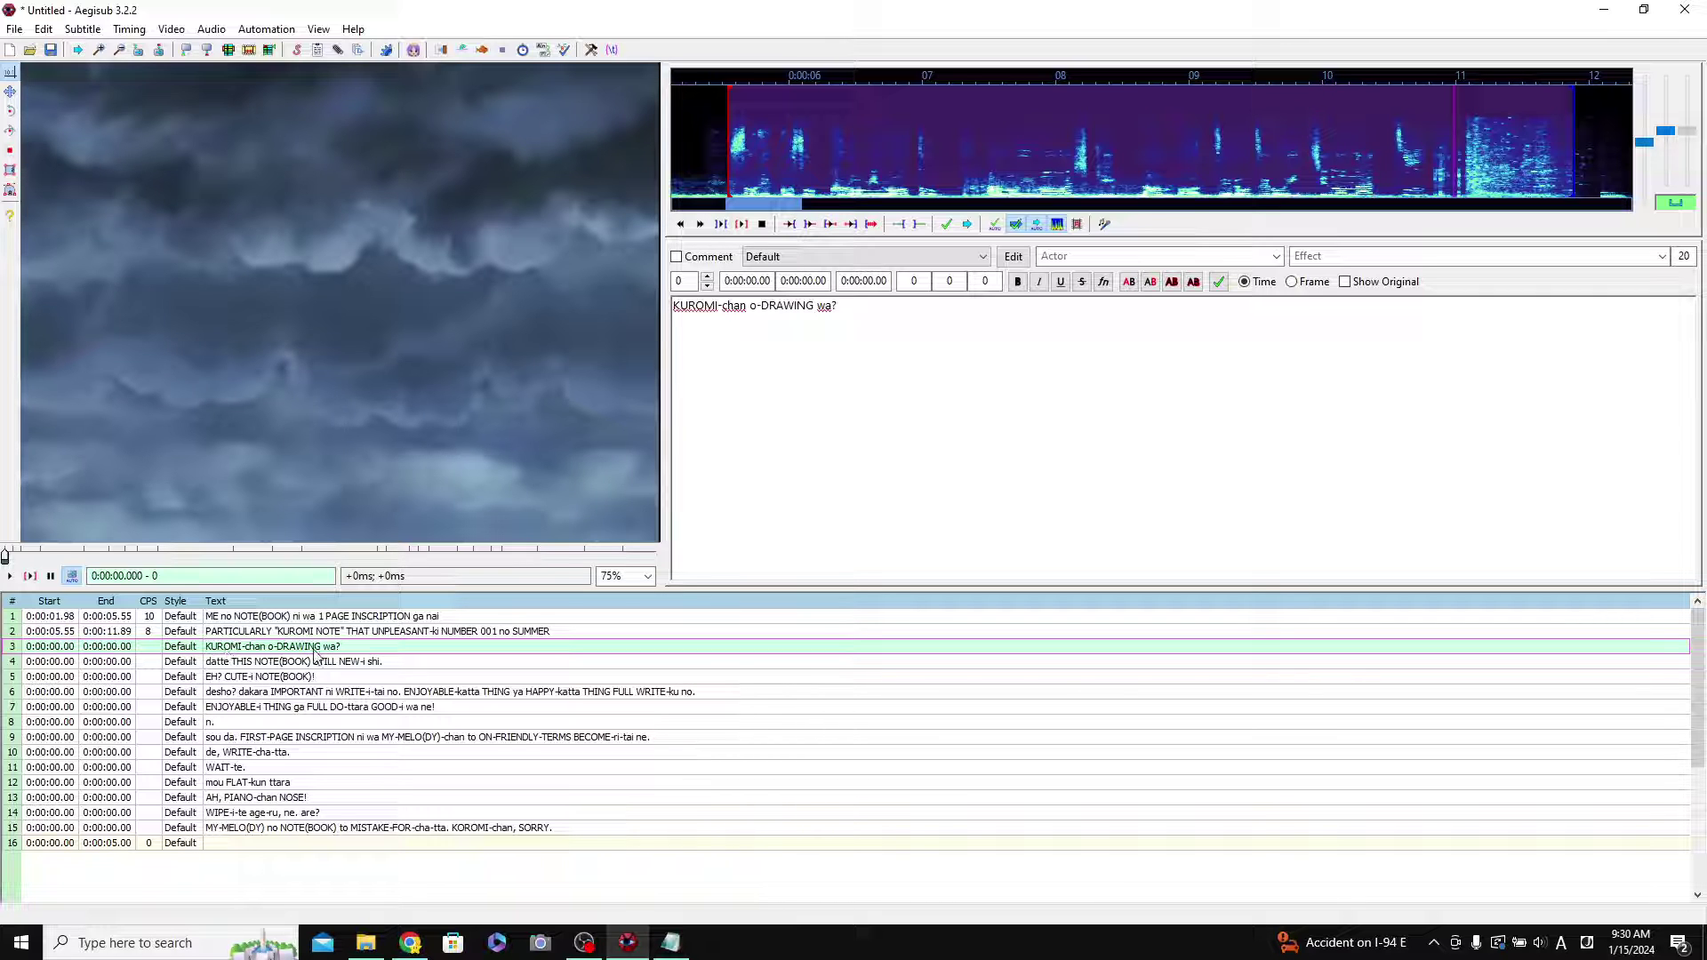
pyautogui.rightClick(274, 649)
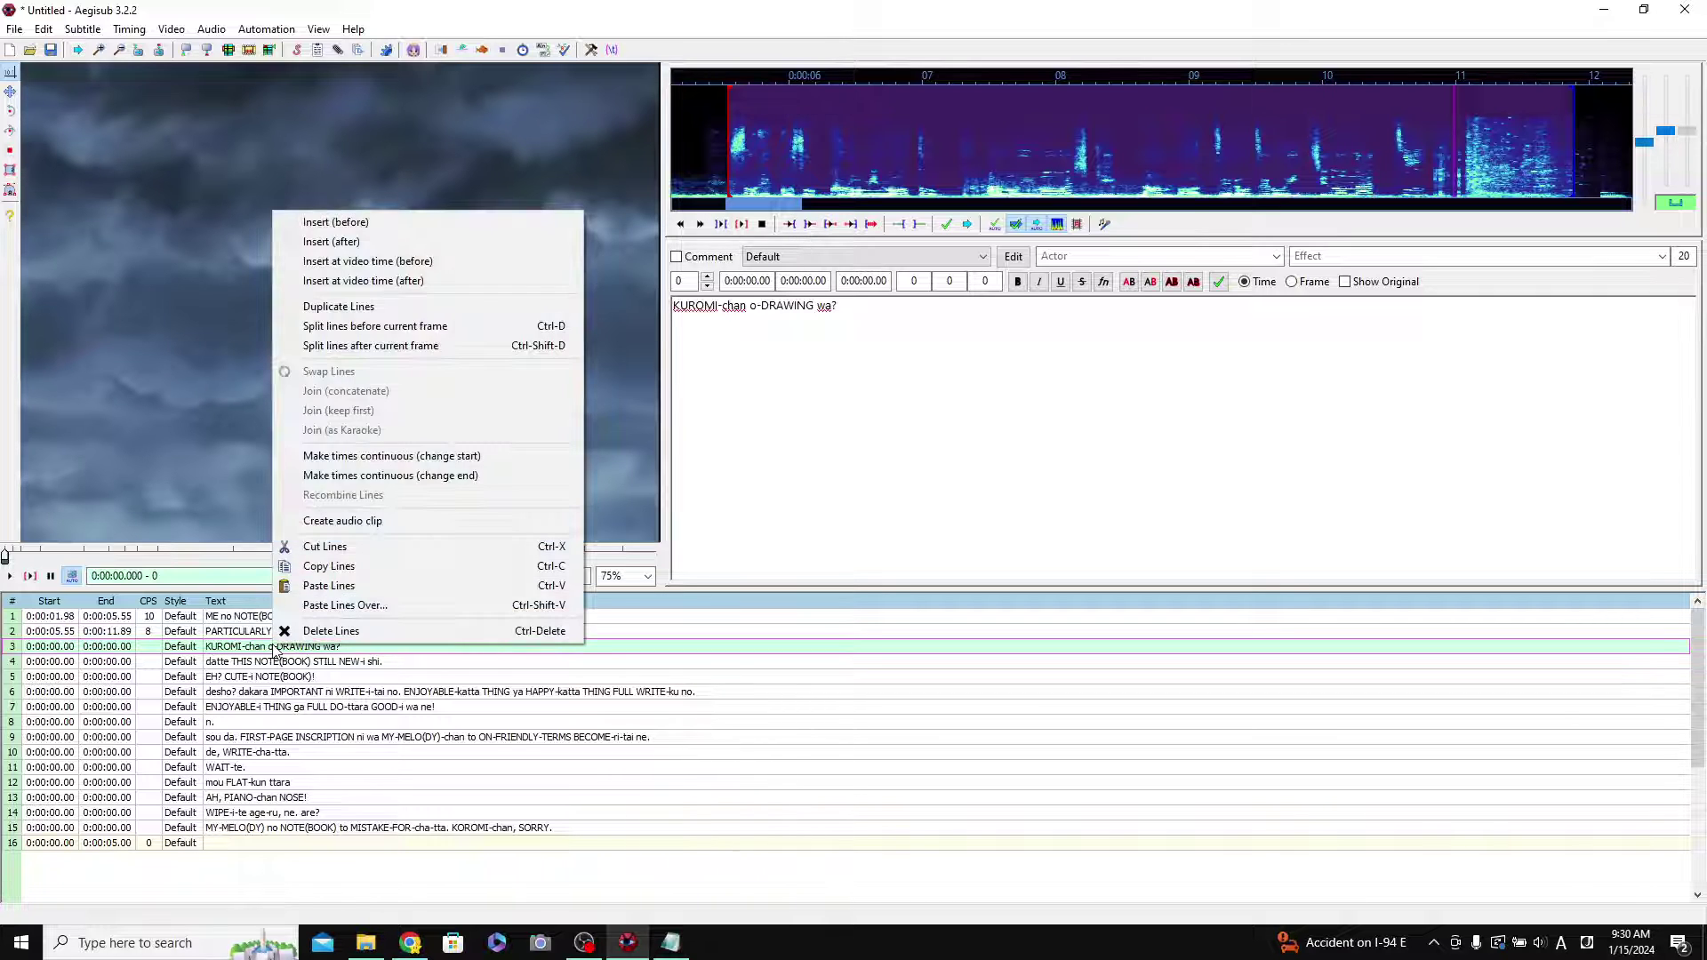
pyautogui.click(387, 224)
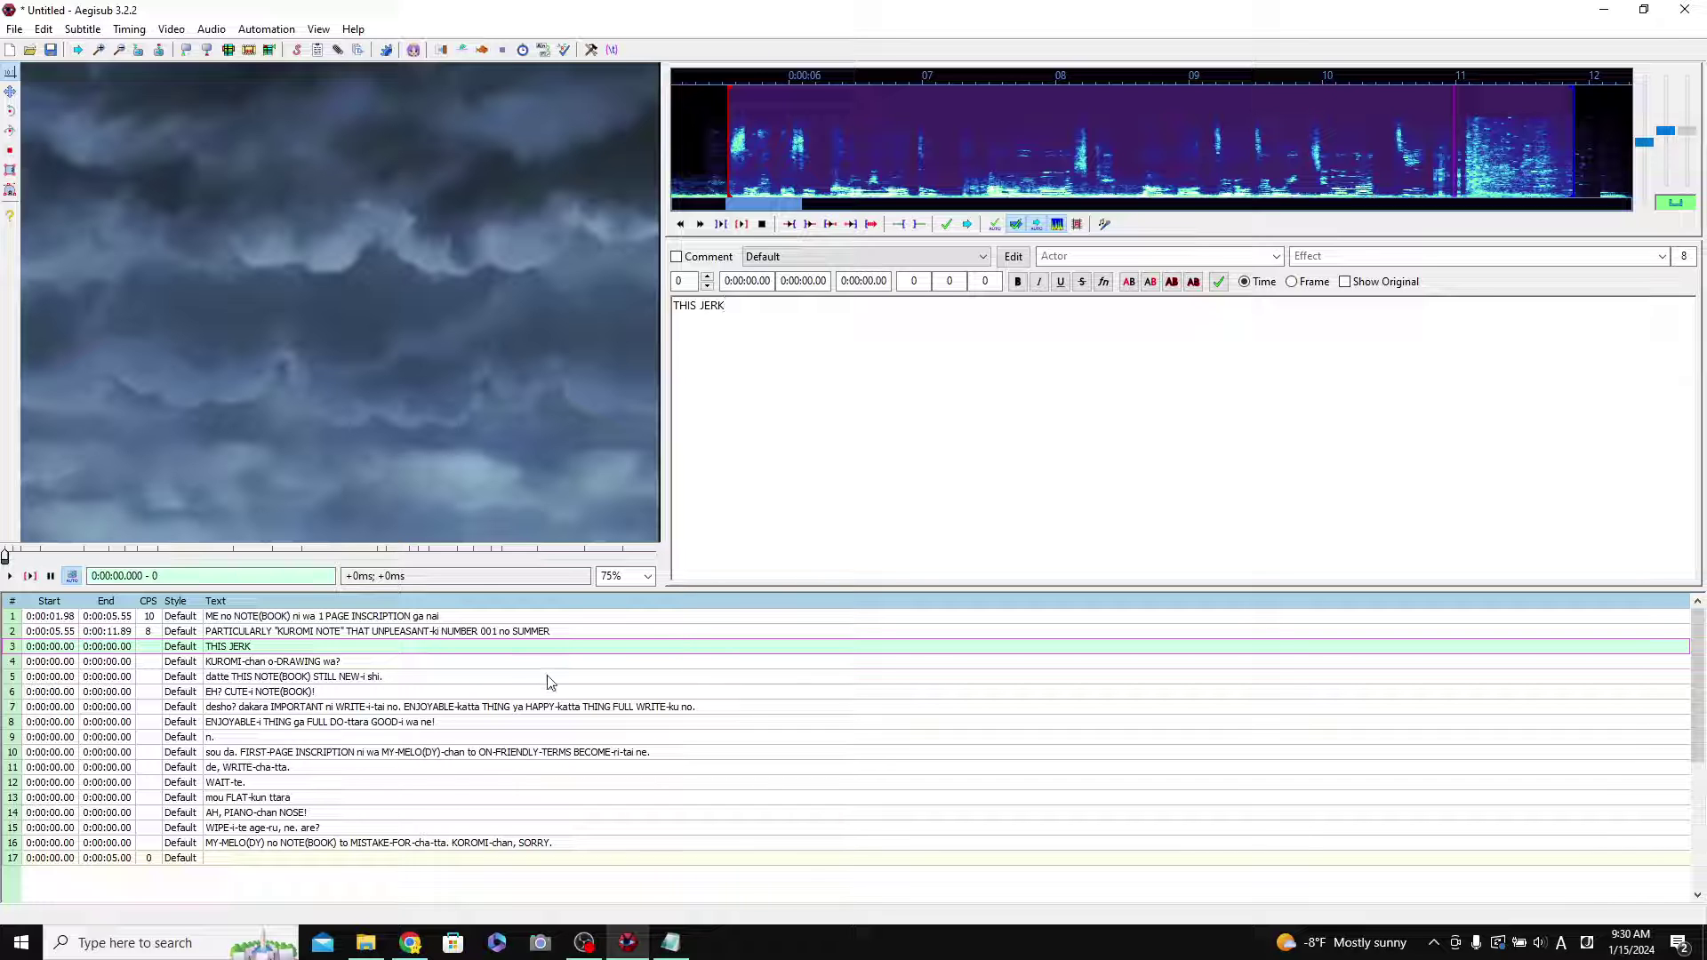
# Time the "THIS JERK" line from about 12.40 to 15.86 seconds on the audio and commit it.
pyautogui.click(389, 632)
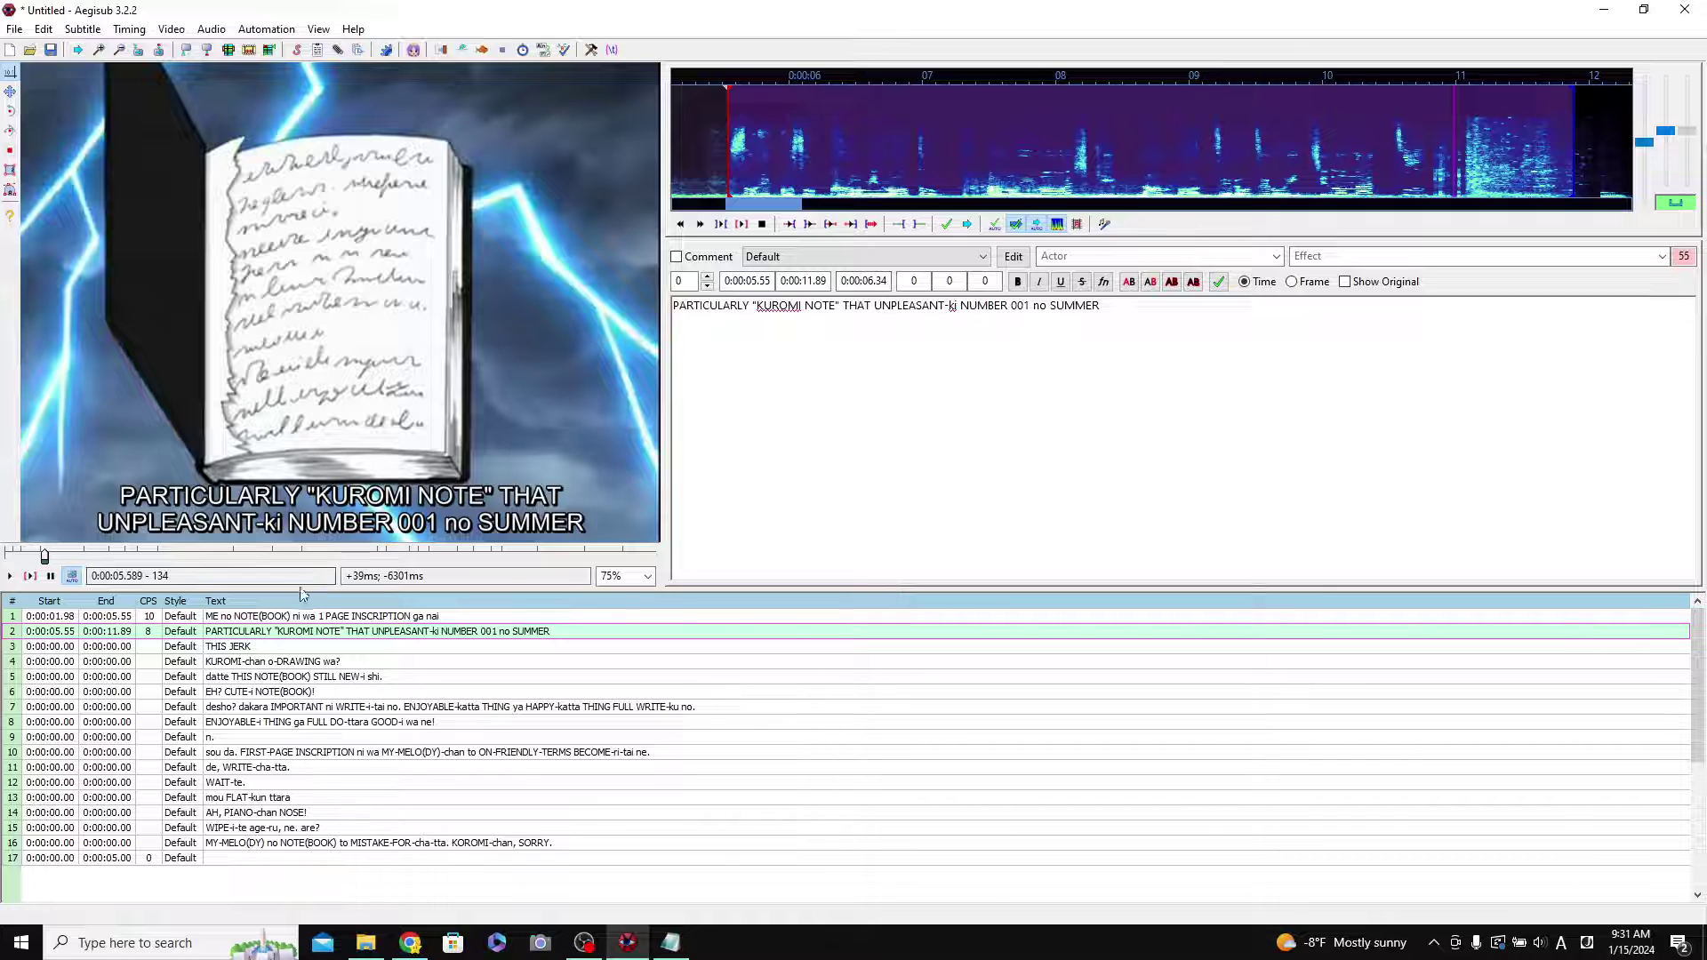
pyautogui.click(946, 224)
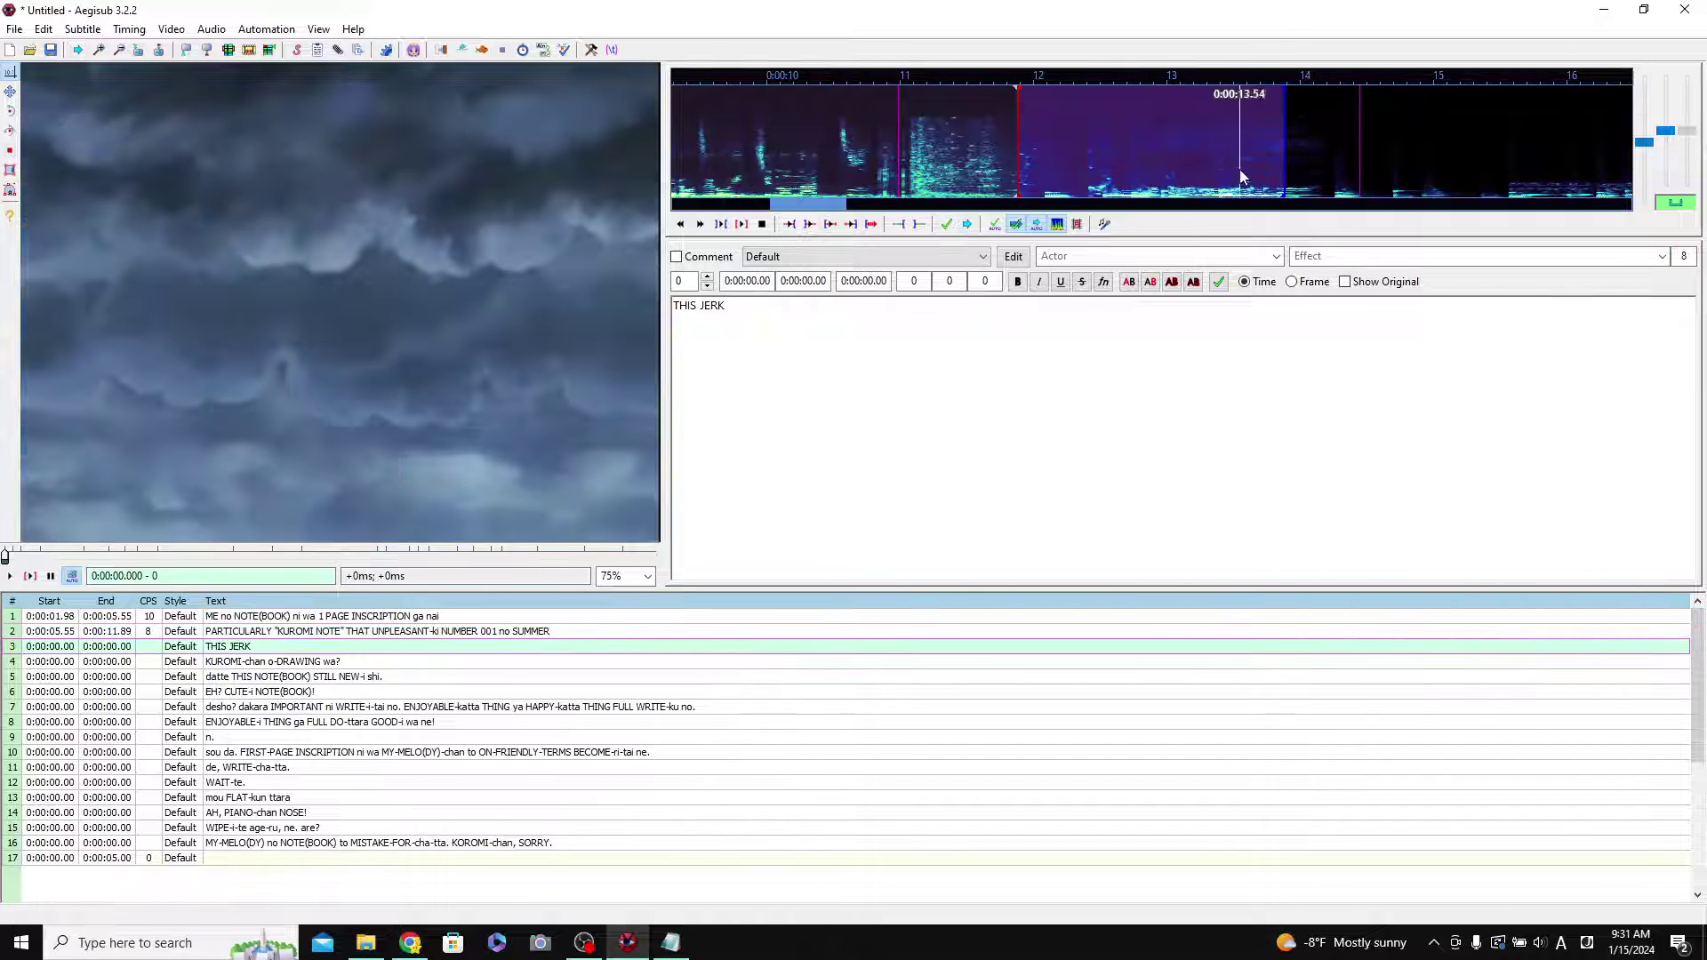
pyautogui.scroll(-5, 1180, 136)
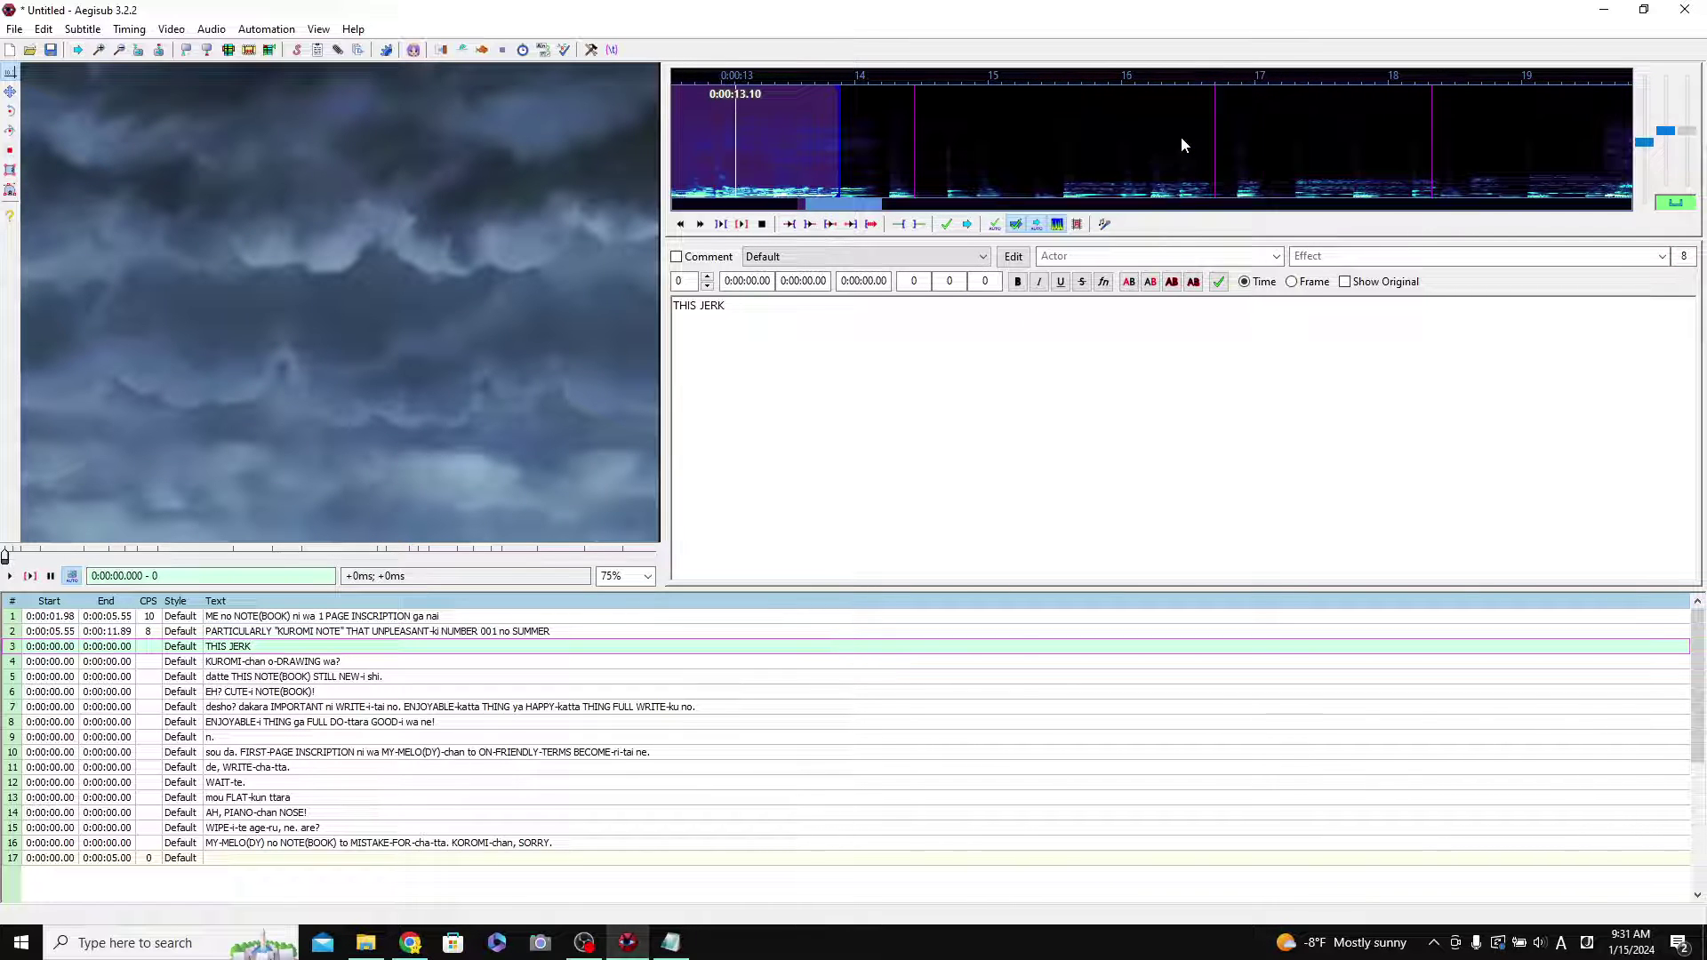
pyautogui.scroll(2, 1181, 145)
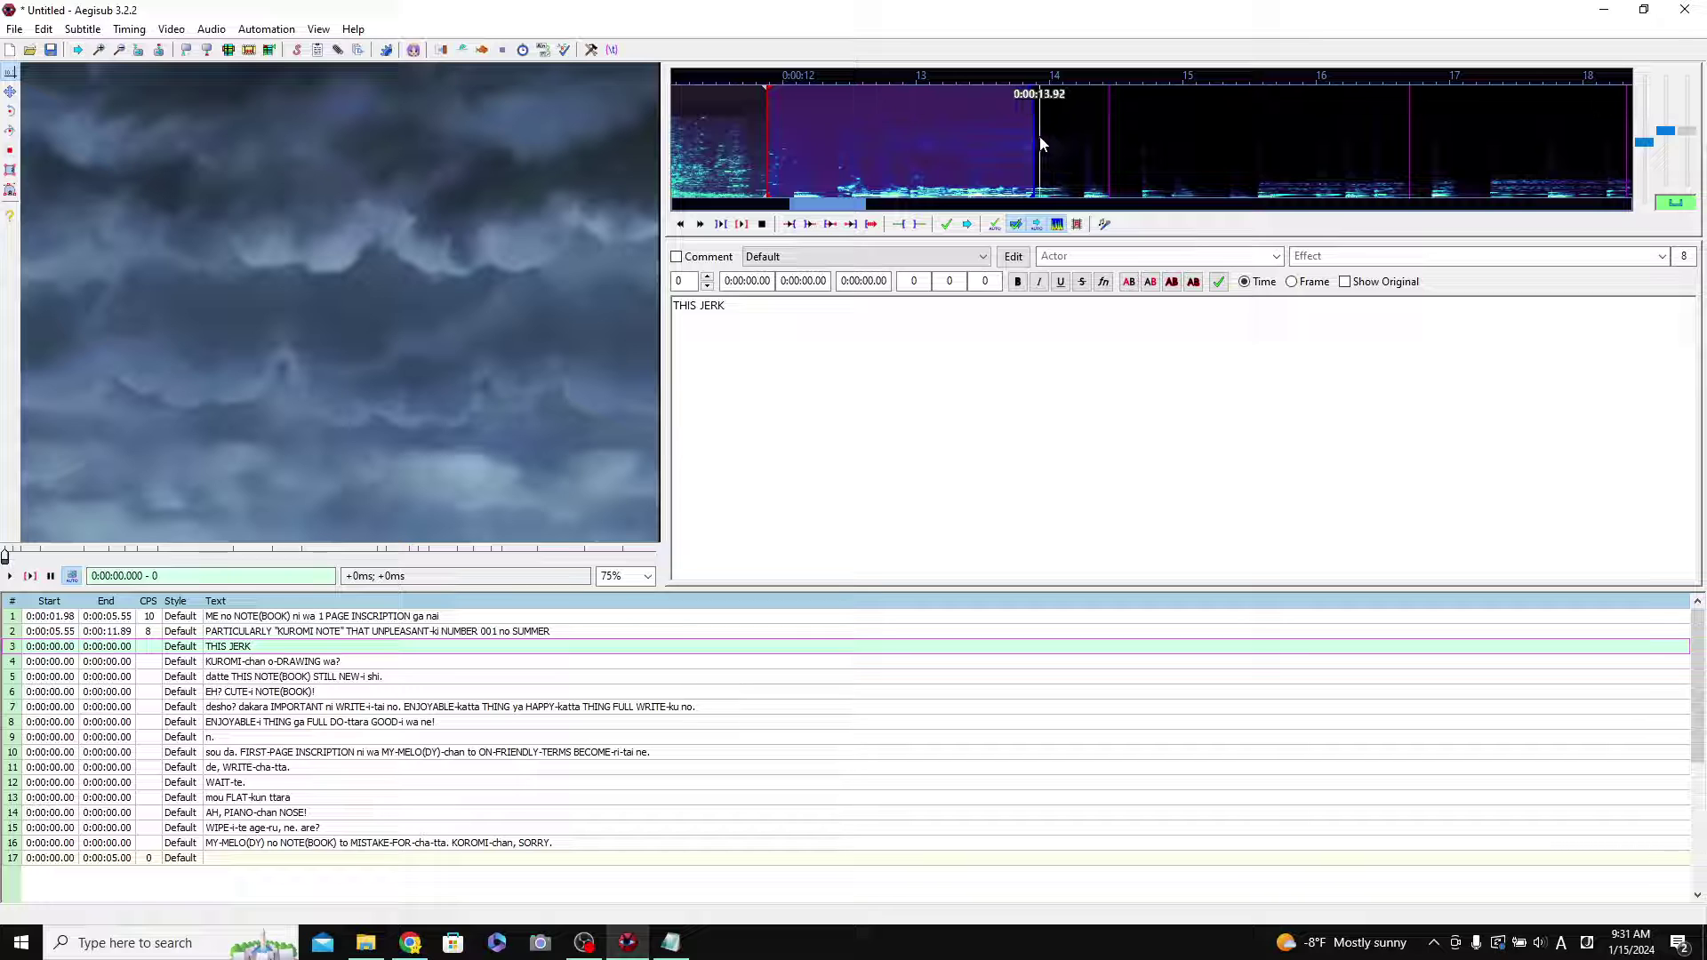
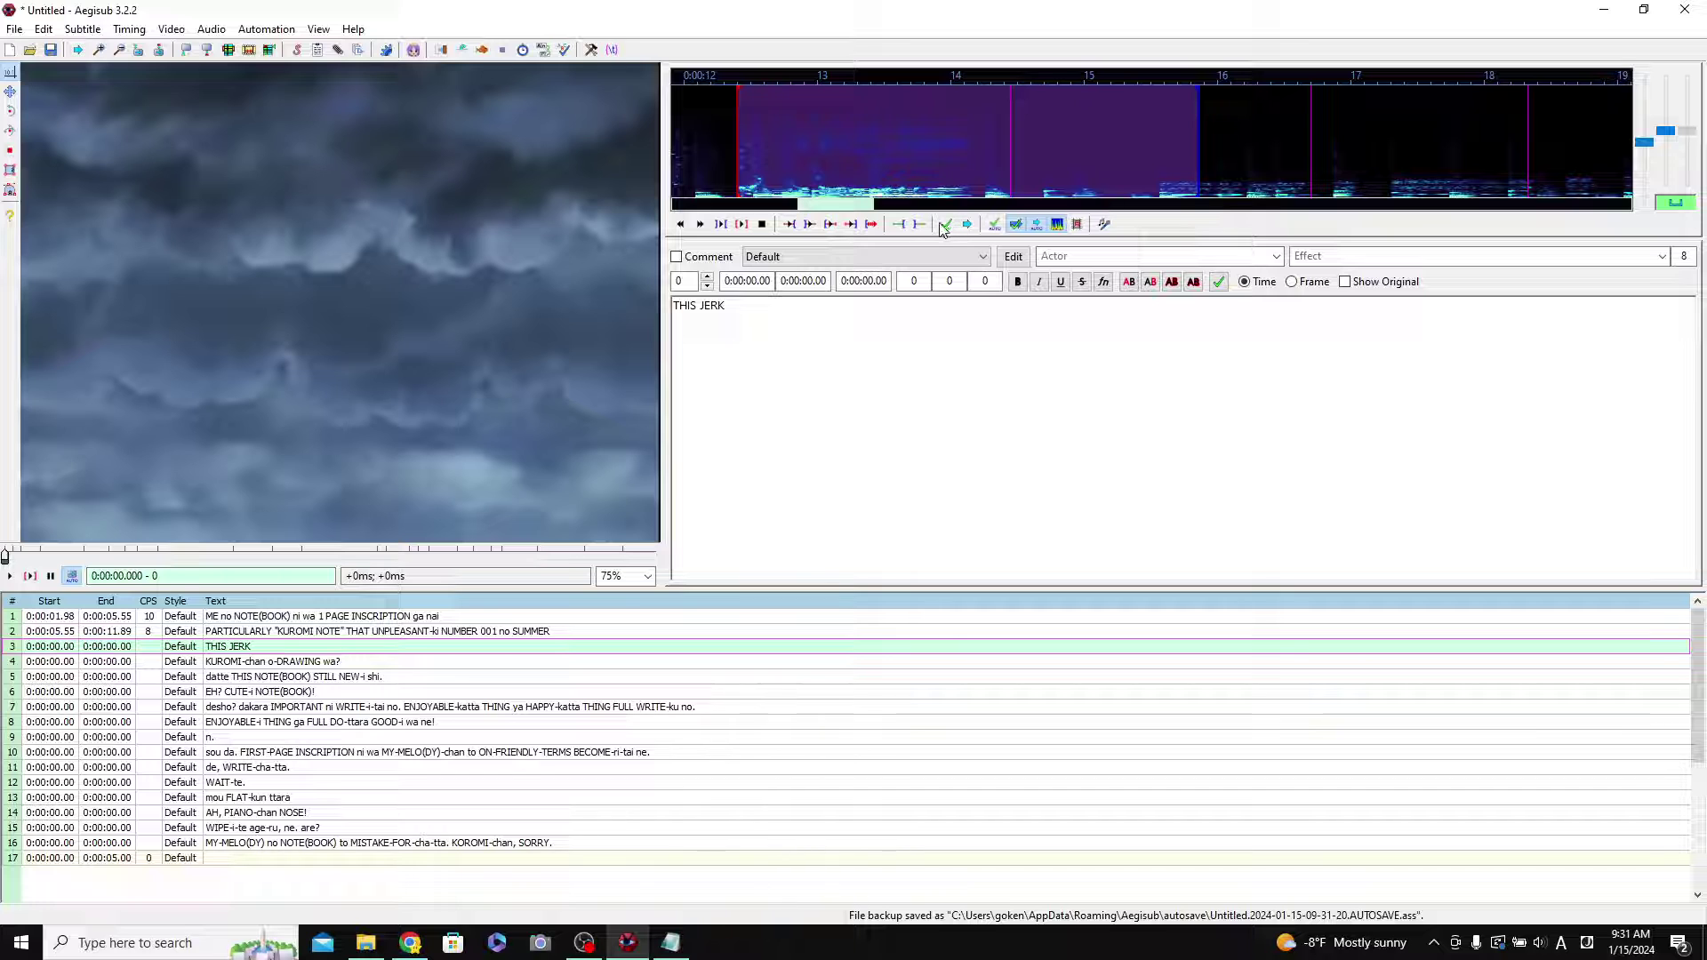
pyautogui.click(946, 225)
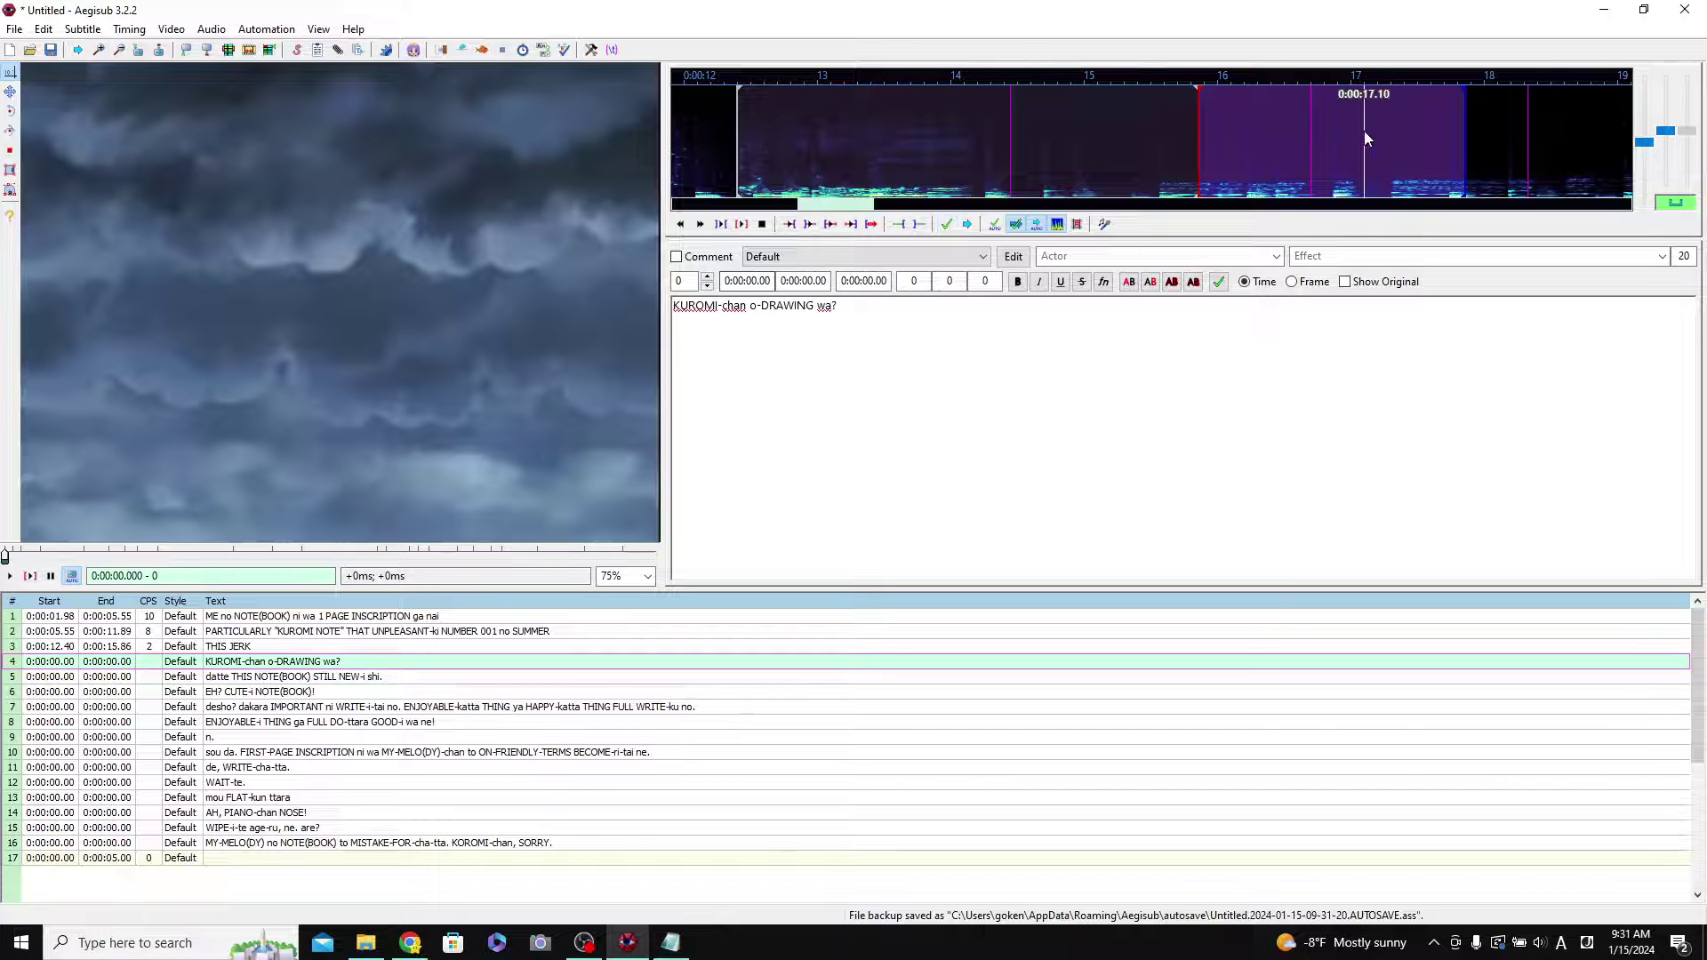
# Search the audio beyond the "THIS JERK" line for where "KUROMI-chan o-DRAWING wa?" is spoken.
pyautogui.press('s')
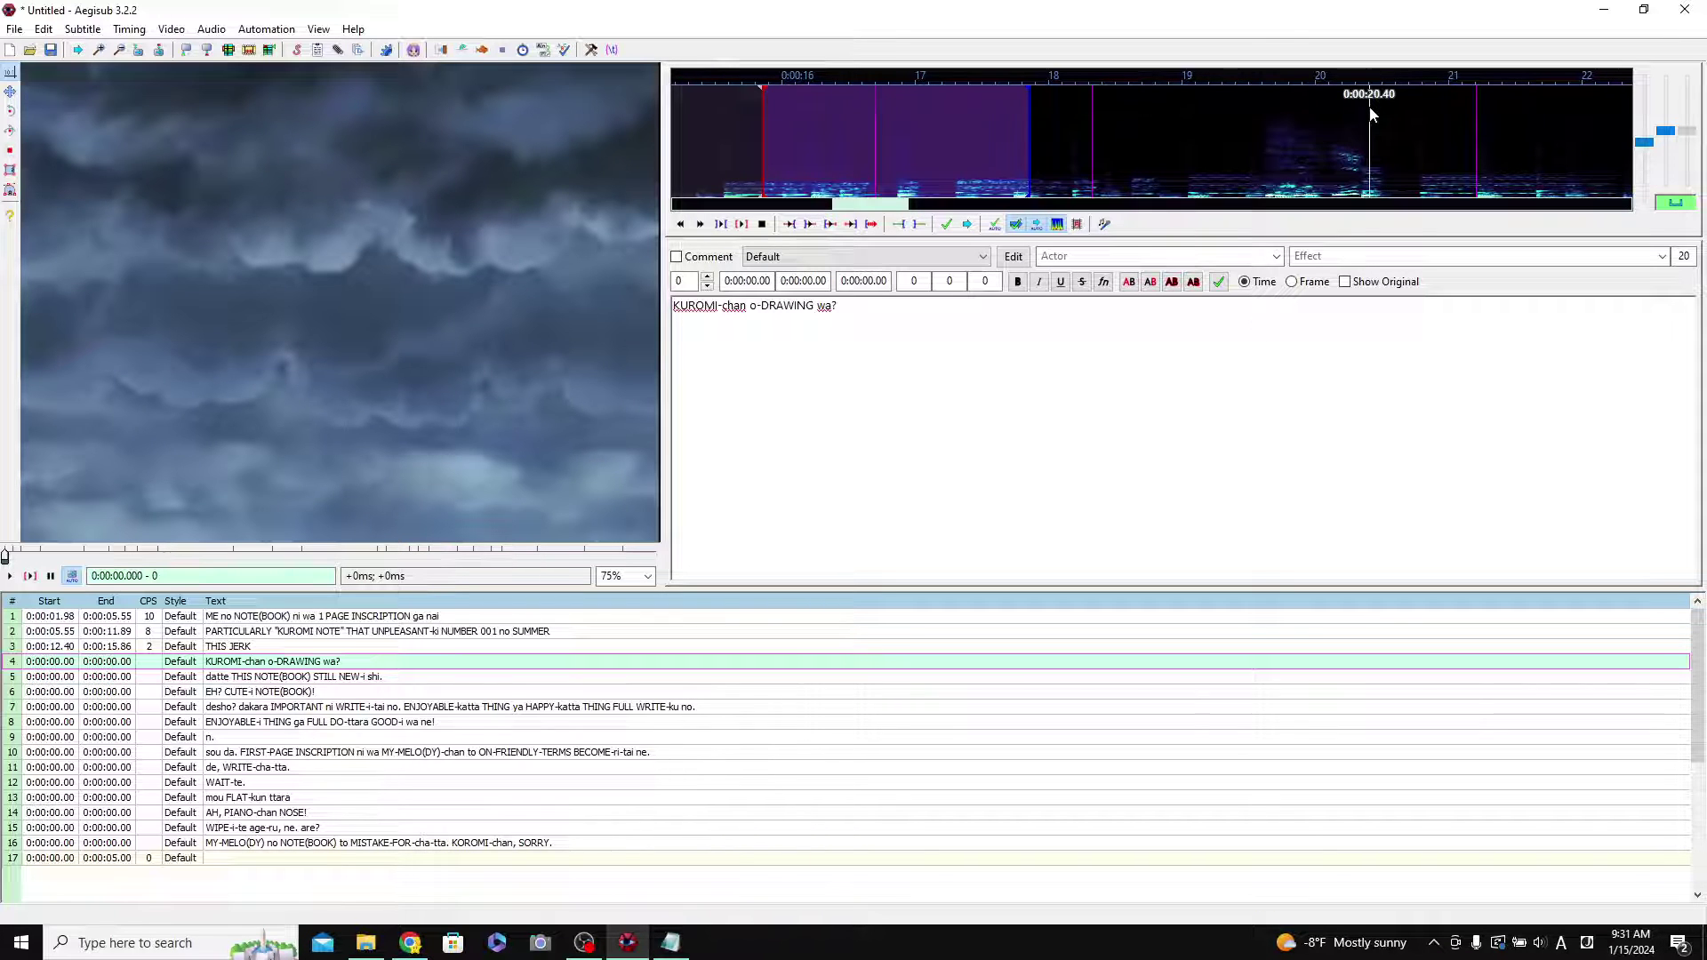
pyautogui.scroll(-5, 1369, 105)
pyautogui.scroll(-2, 1224, 120)
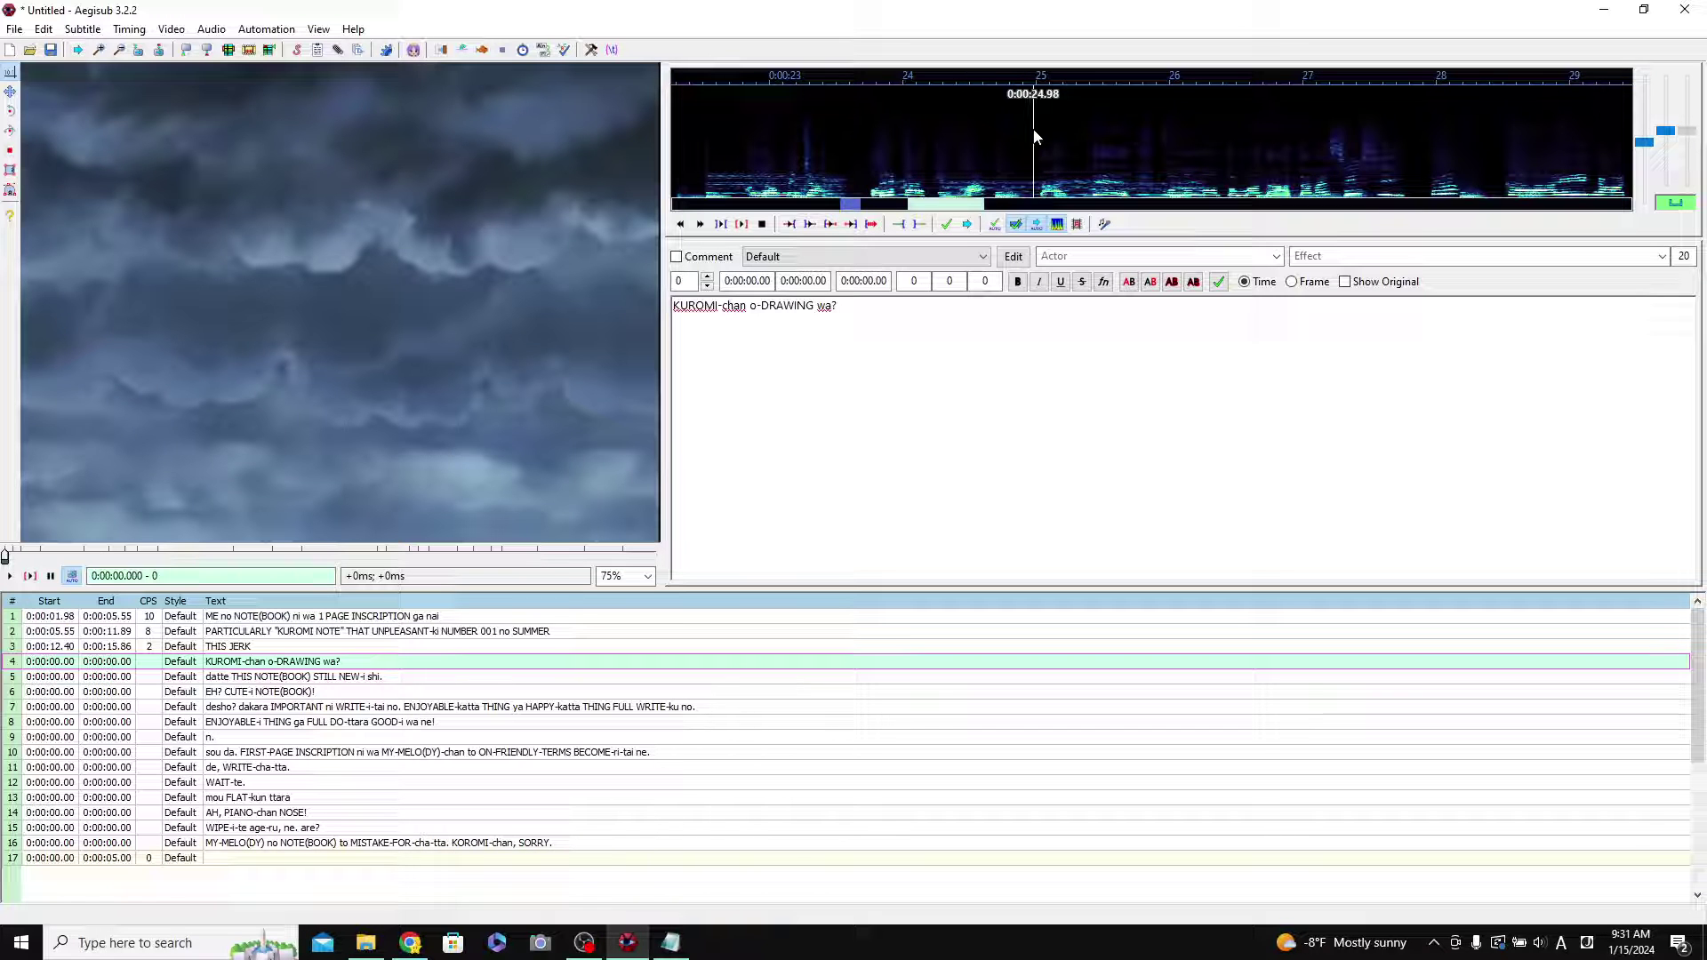
pyautogui.scroll(5, 986, 134)
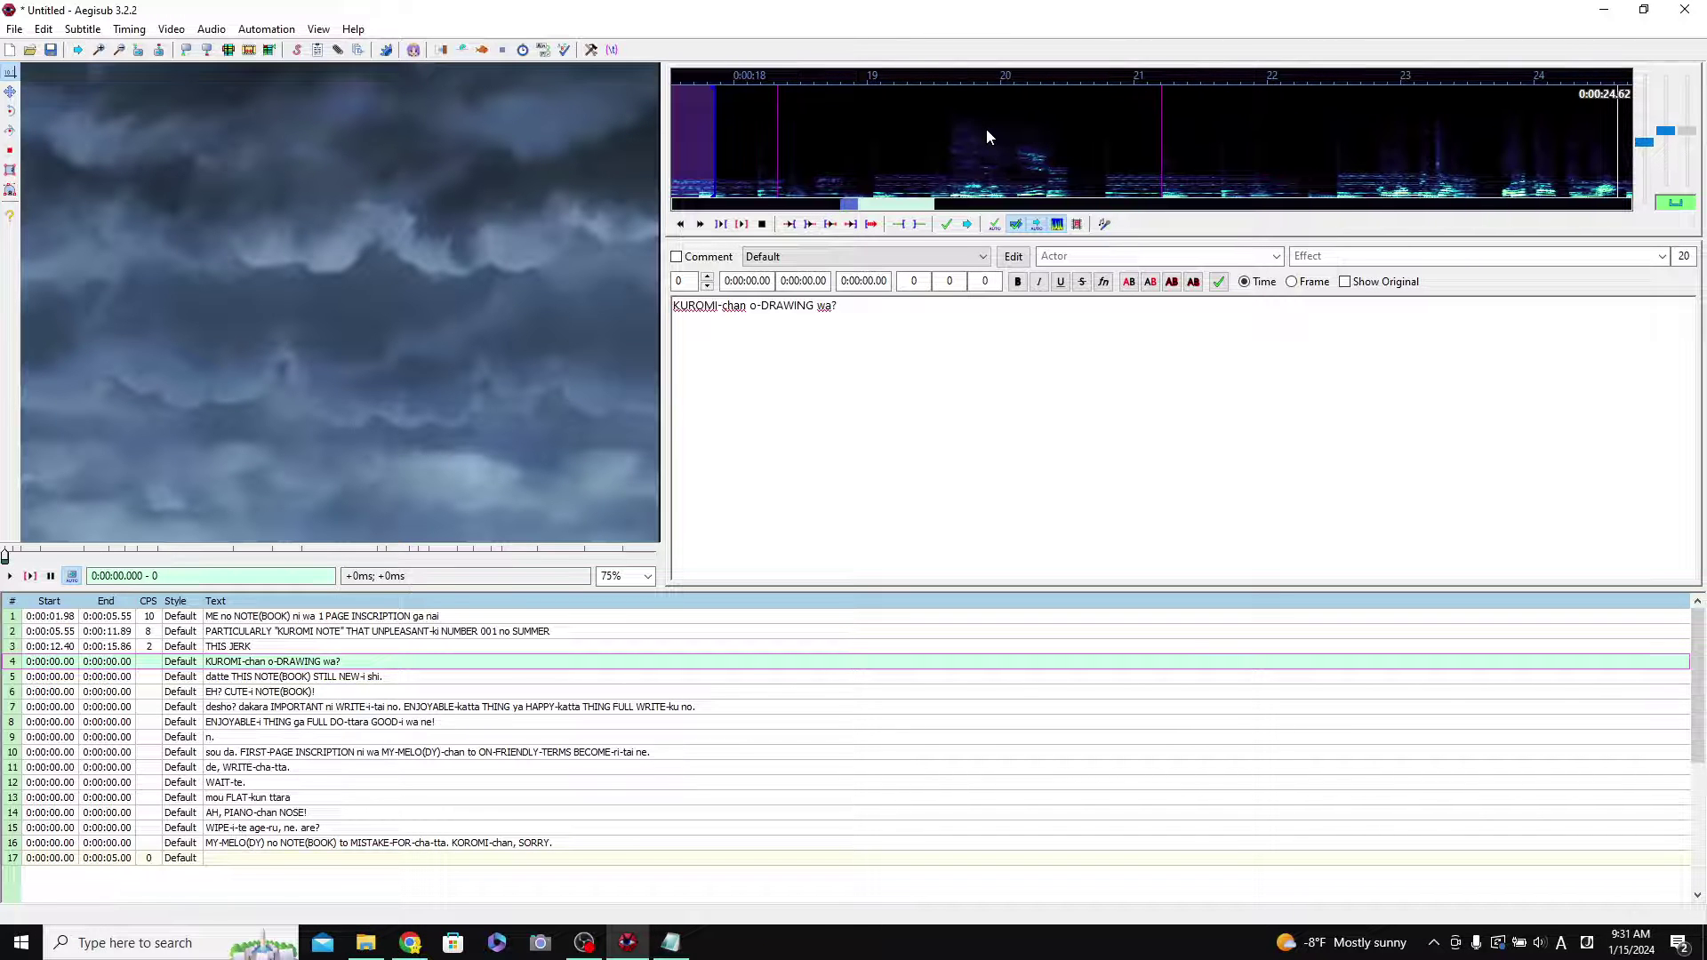
pyautogui.scroll(-3, 987, 136)
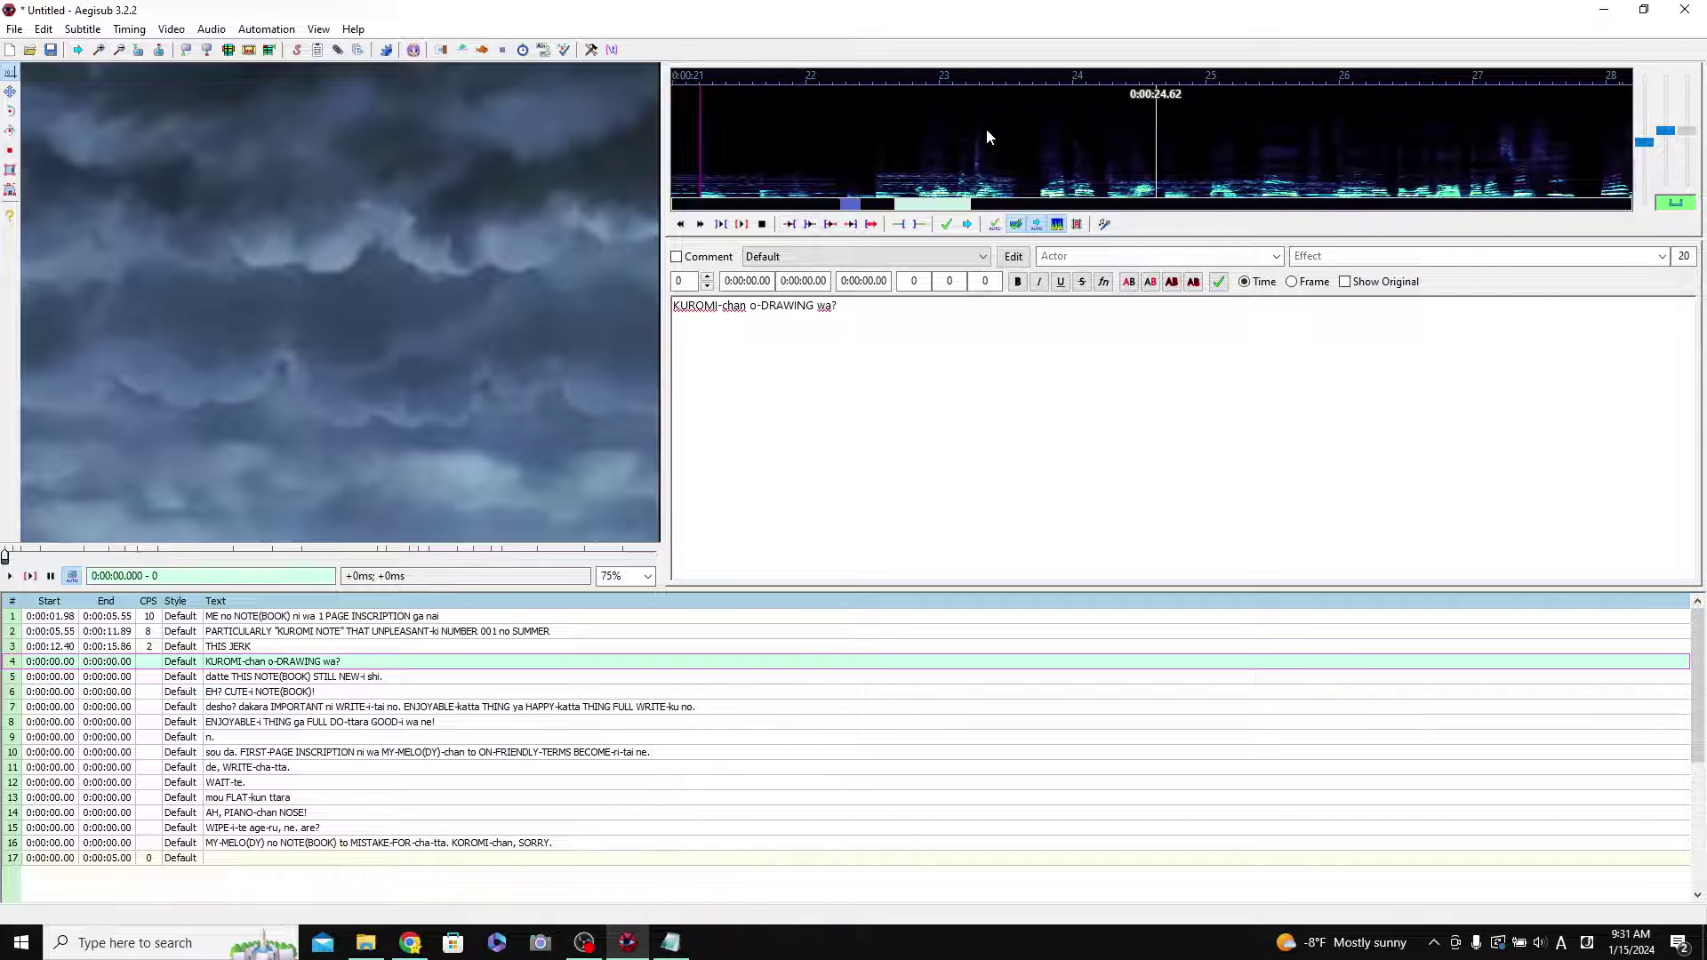
pyautogui.scroll(-1, 985, 130)
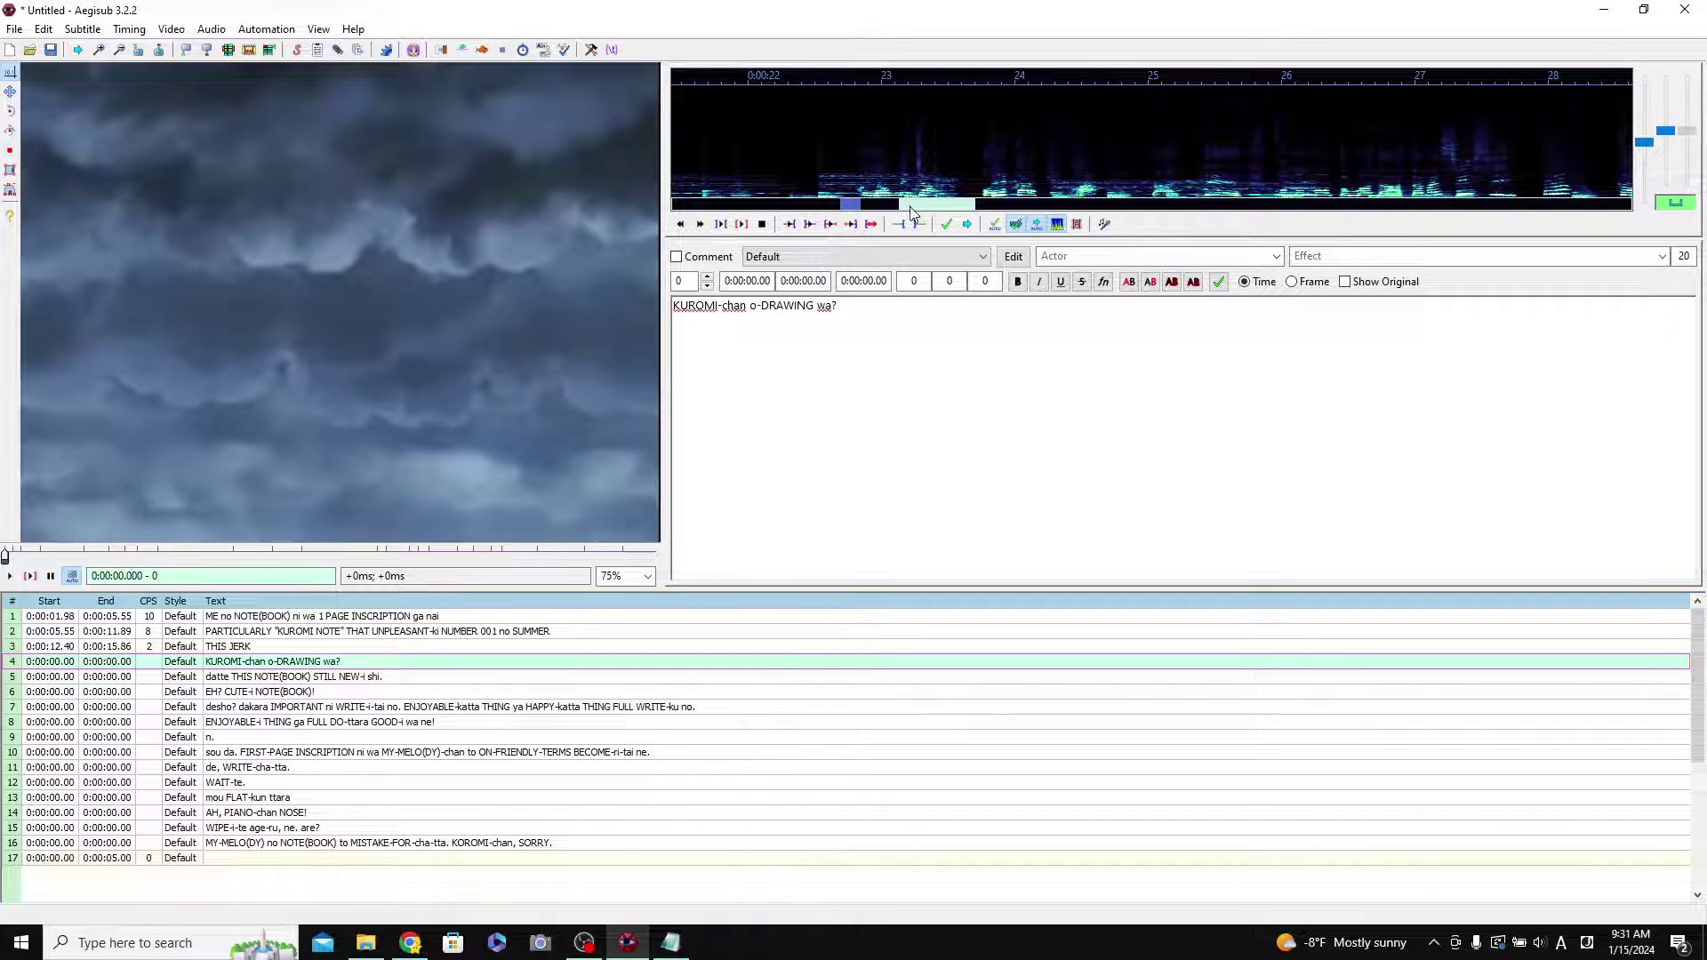
pyautogui.scroll(10, 912, 209)
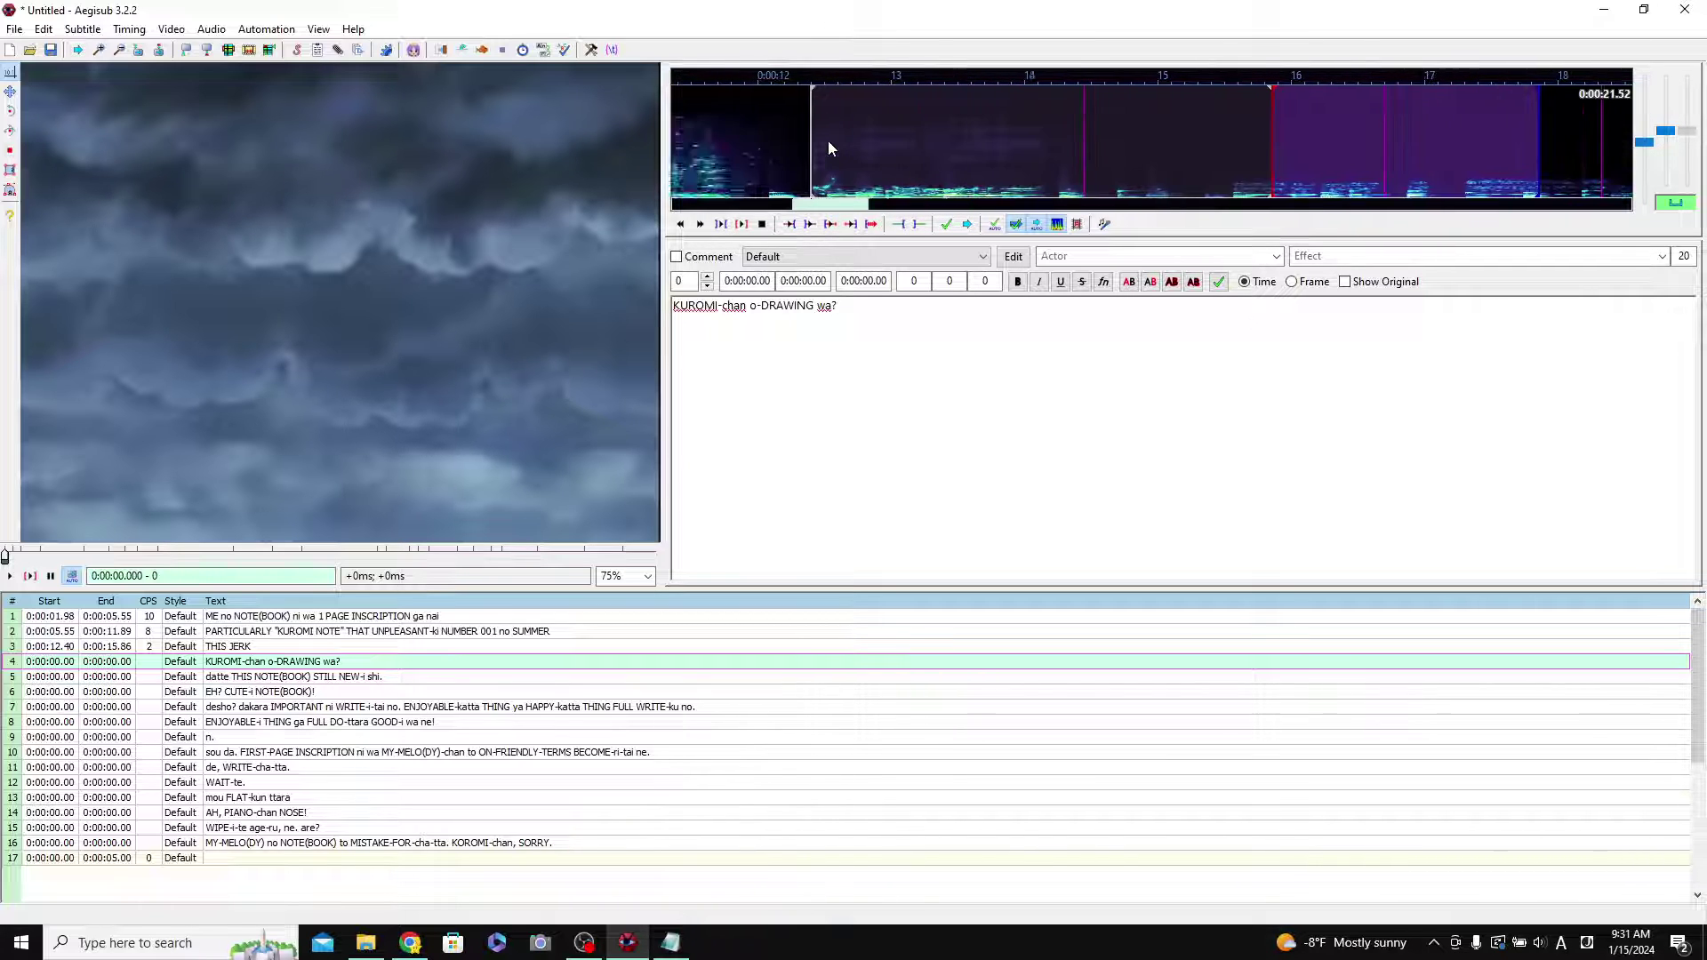
pyautogui.scroll(-6, 828, 140)
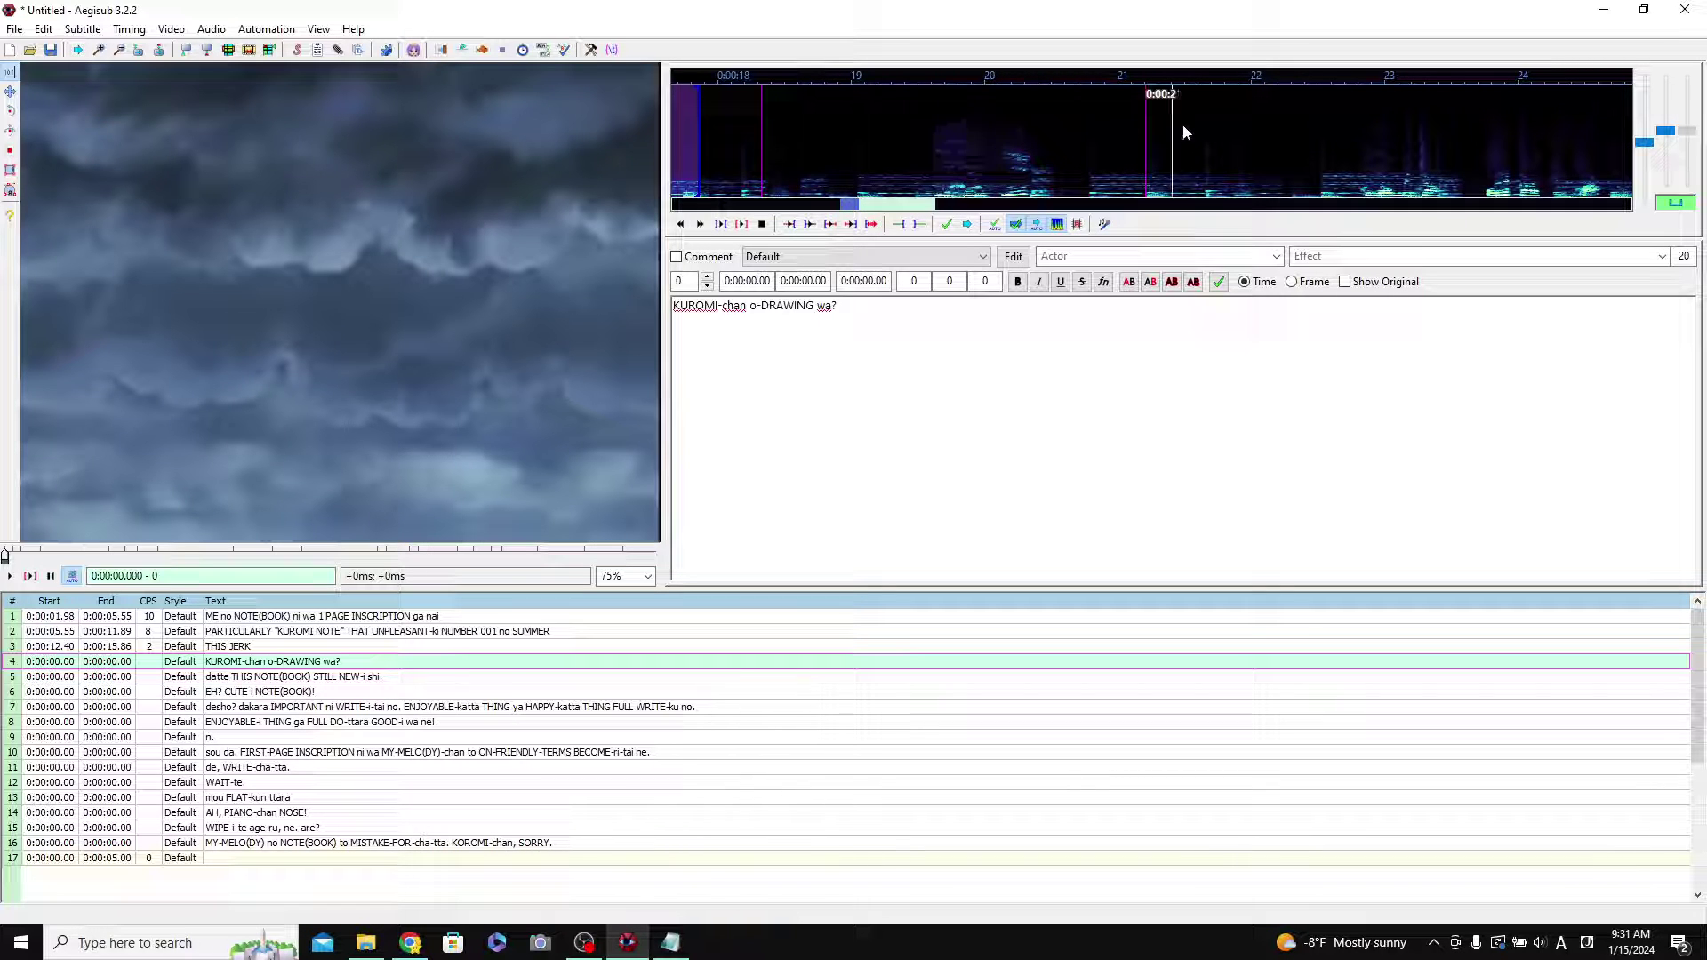
pyautogui.scroll(-2, 1305, 132)
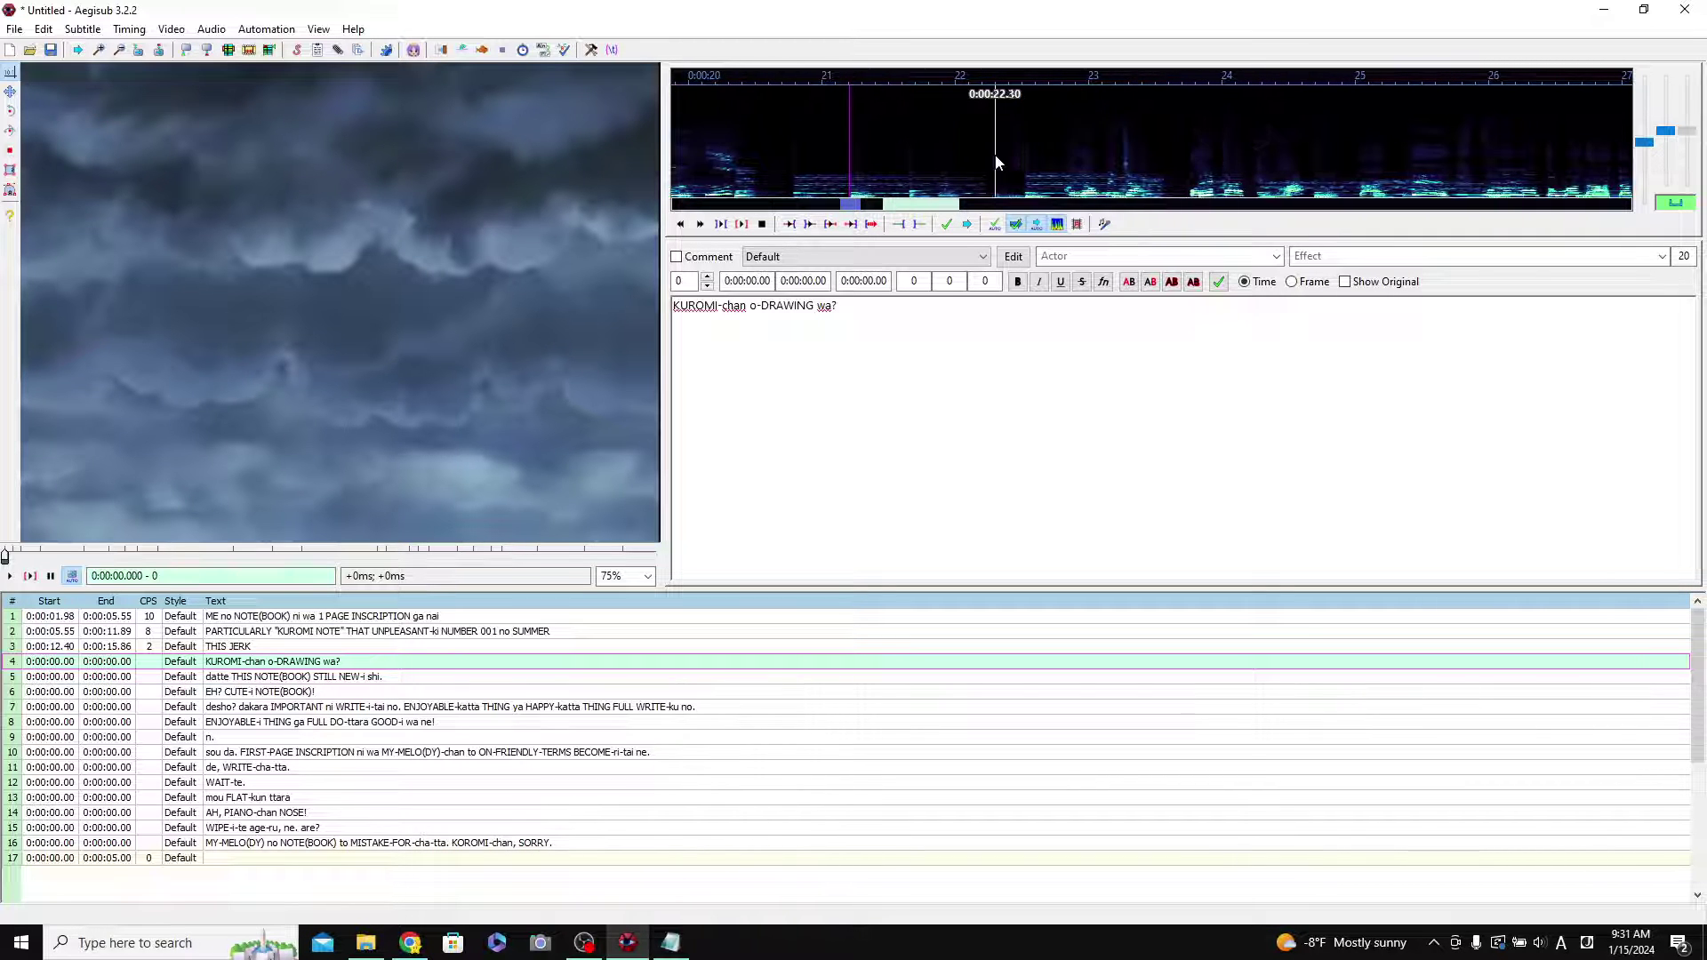
# Time the "KUROMI-chan o-DRAWING wa?" line from about 22.79 to 25.03 seconds on the audio and commit it.
pyautogui.moveTo(1002, 163); pyautogui.dragTo(1395, 161)
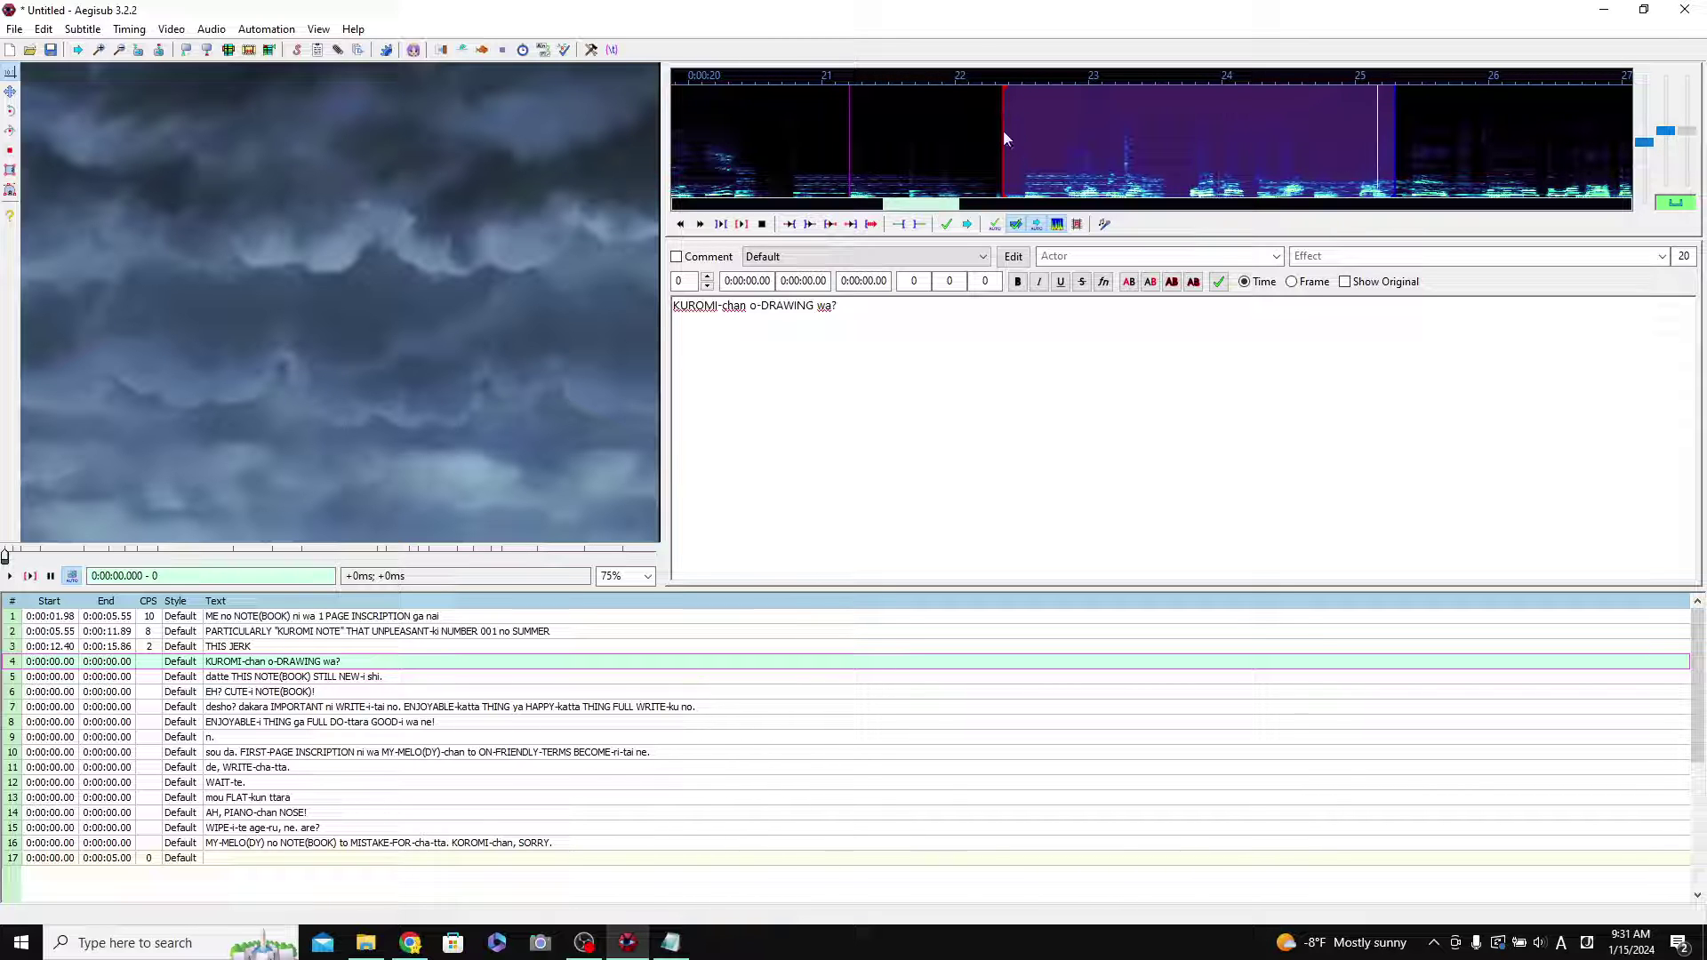
pyautogui.moveTo(1006, 129); pyautogui.dragTo(1059, 134)
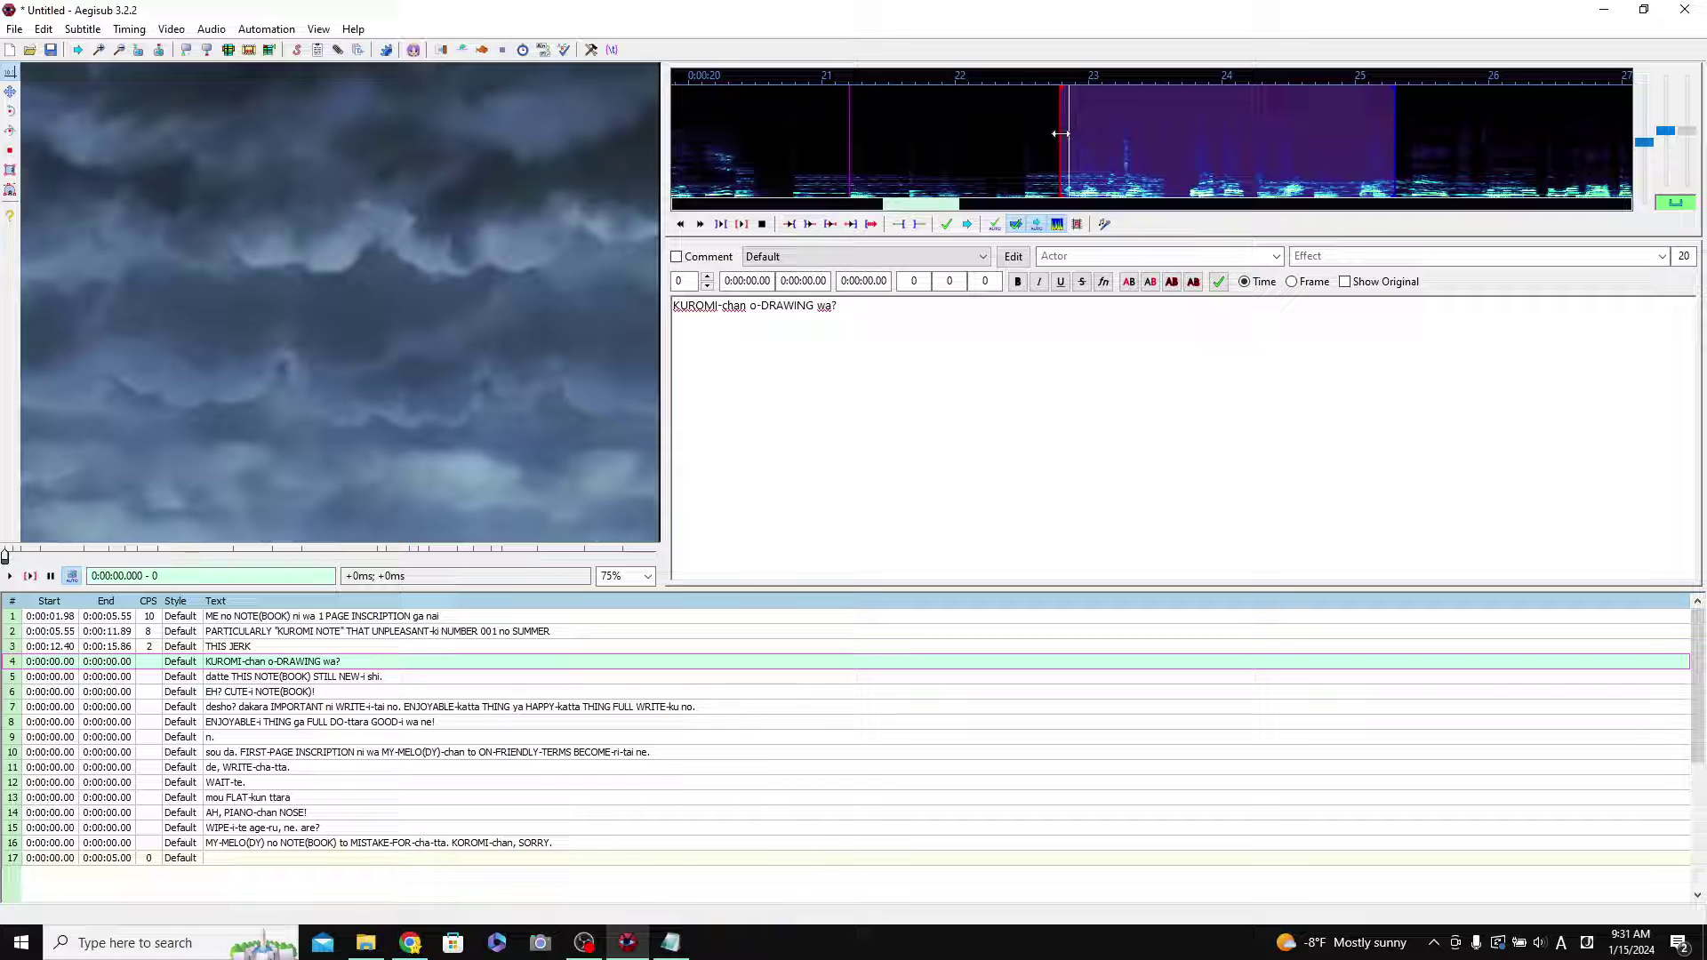
pyautogui.press('s')
pyautogui.scroll(-2, 1277, 131)
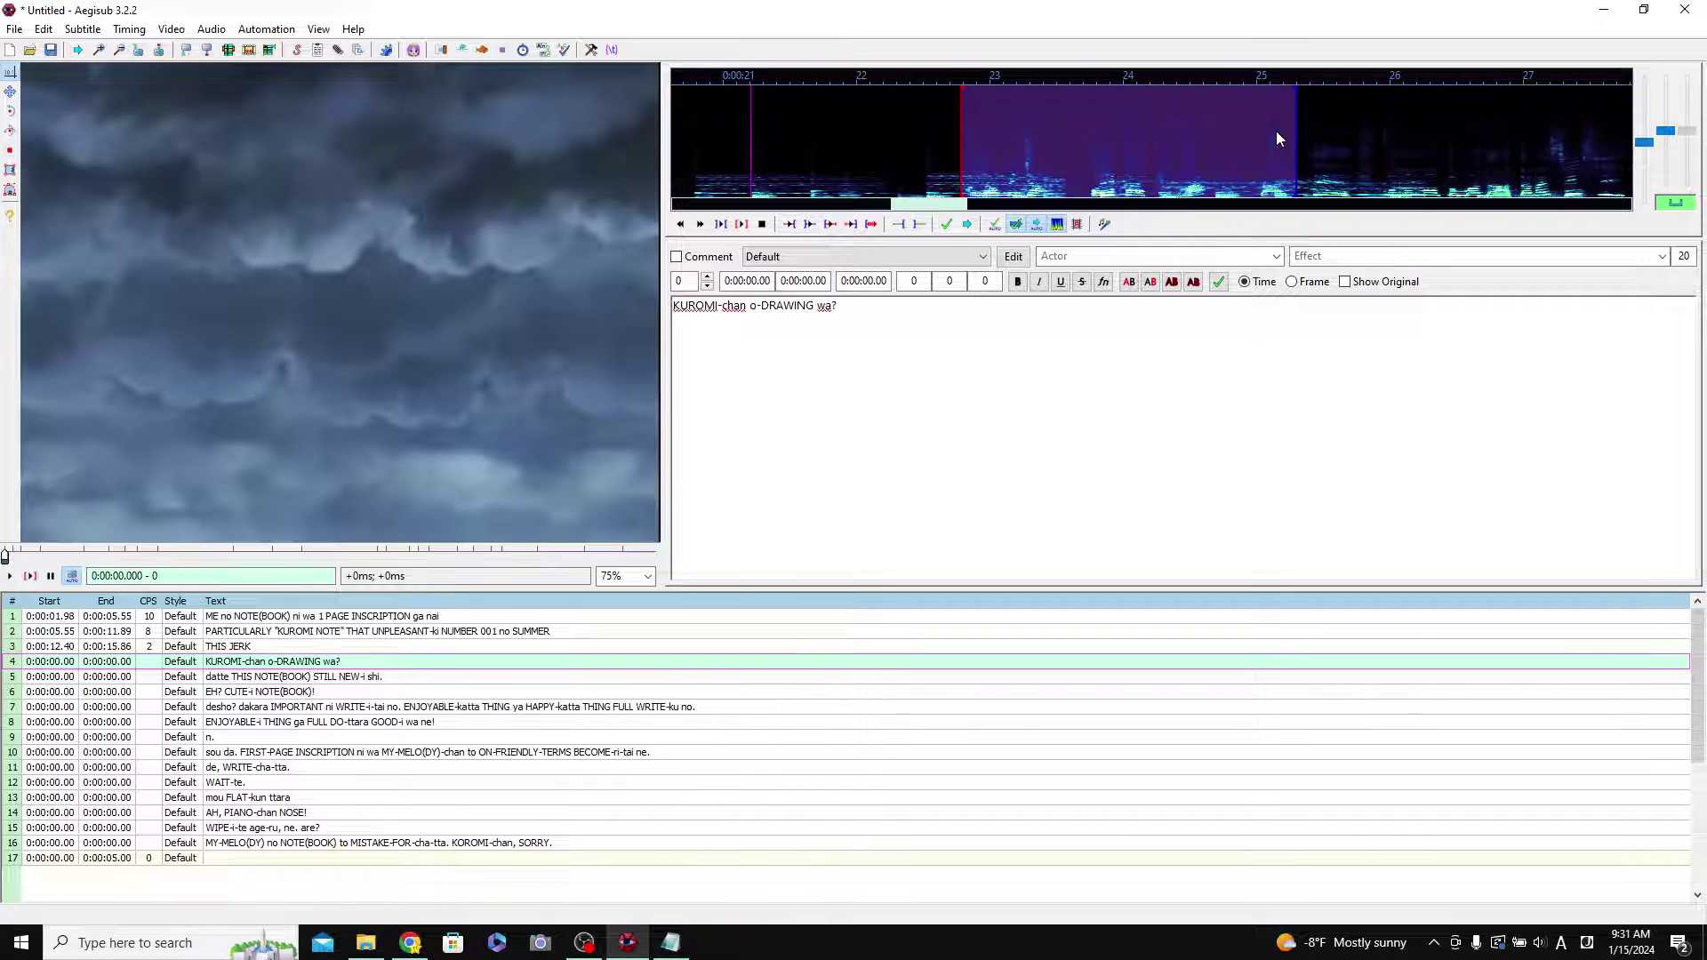
pyautogui.moveTo(1296, 133); pyautogui.dragTo(1261, 160)
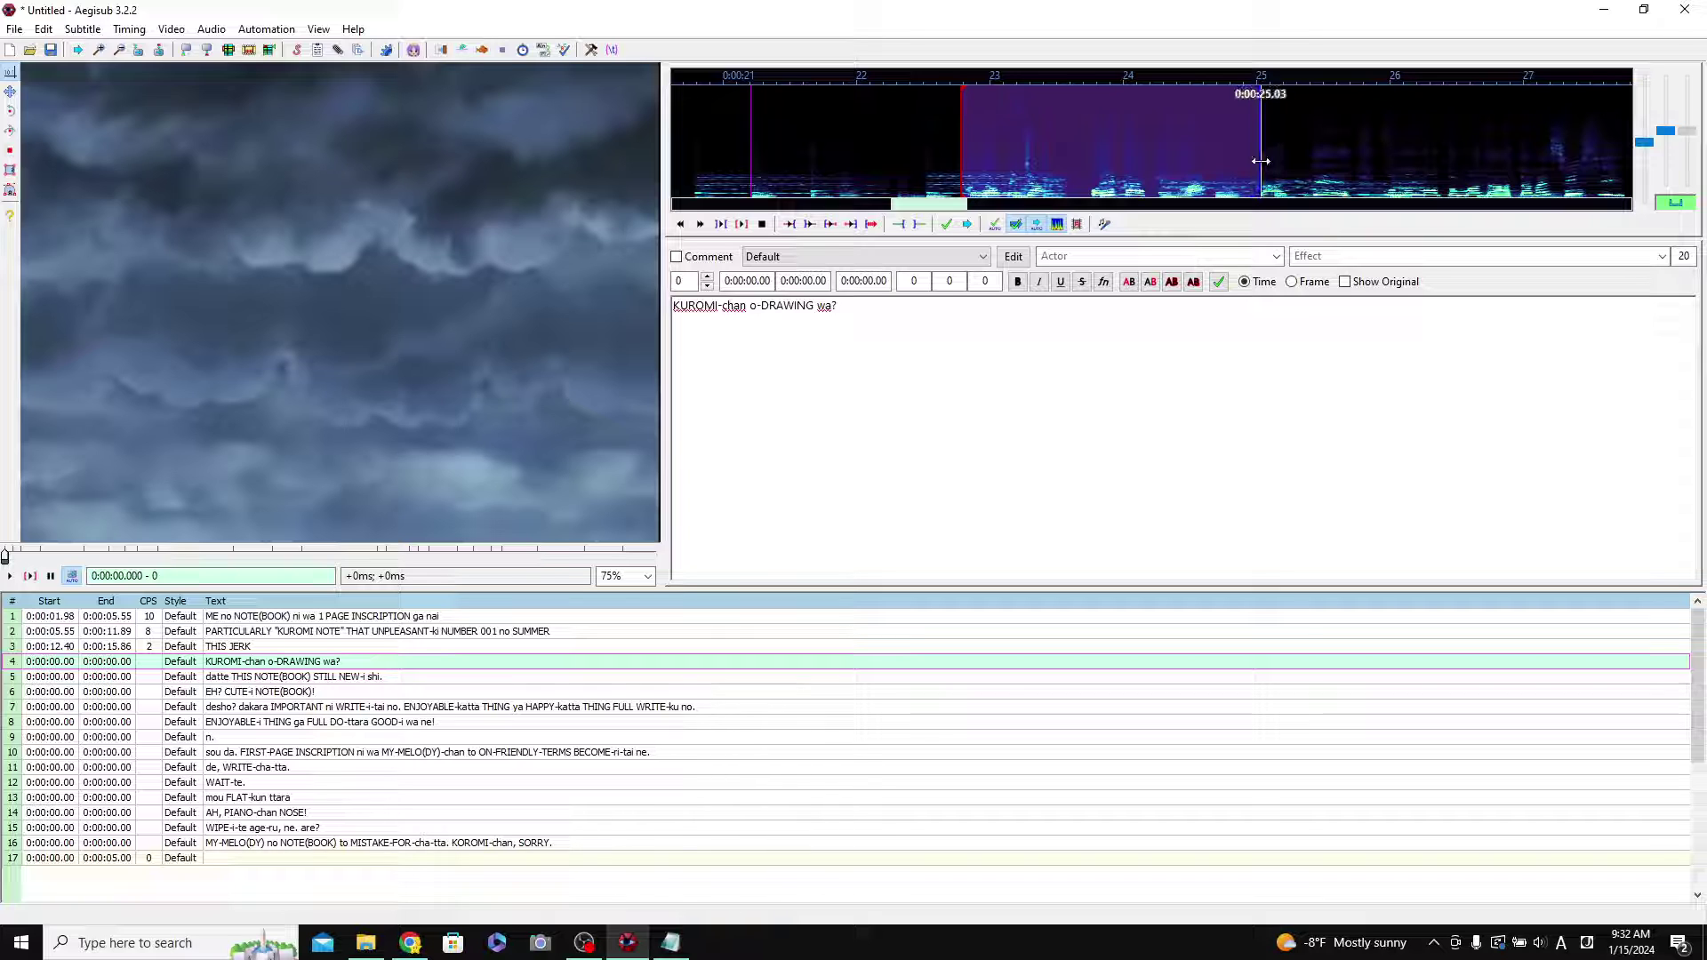
pyautogui.press('s')
pyautogui.click(948, 230)
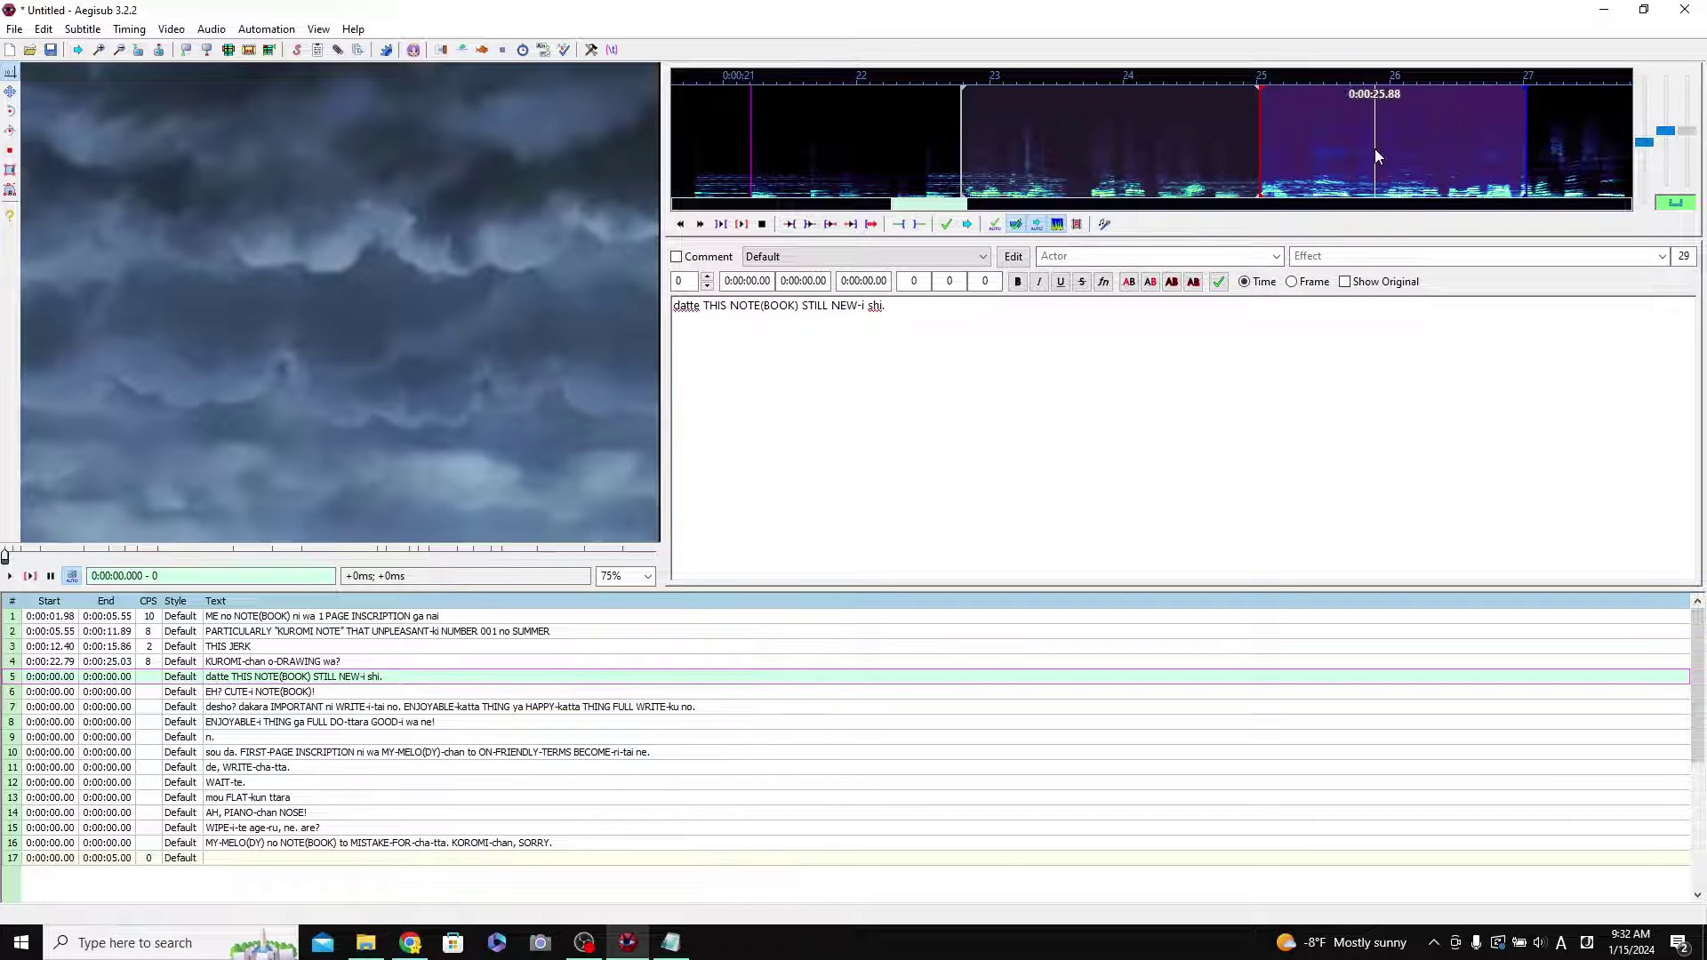
# Time the "datte THIS NOTE(BOOK) STILL NEW-i shi." line from 25.03 to about 28.53 seconds and commit it.
pyautogui.scroll(-5, 1330, 163)
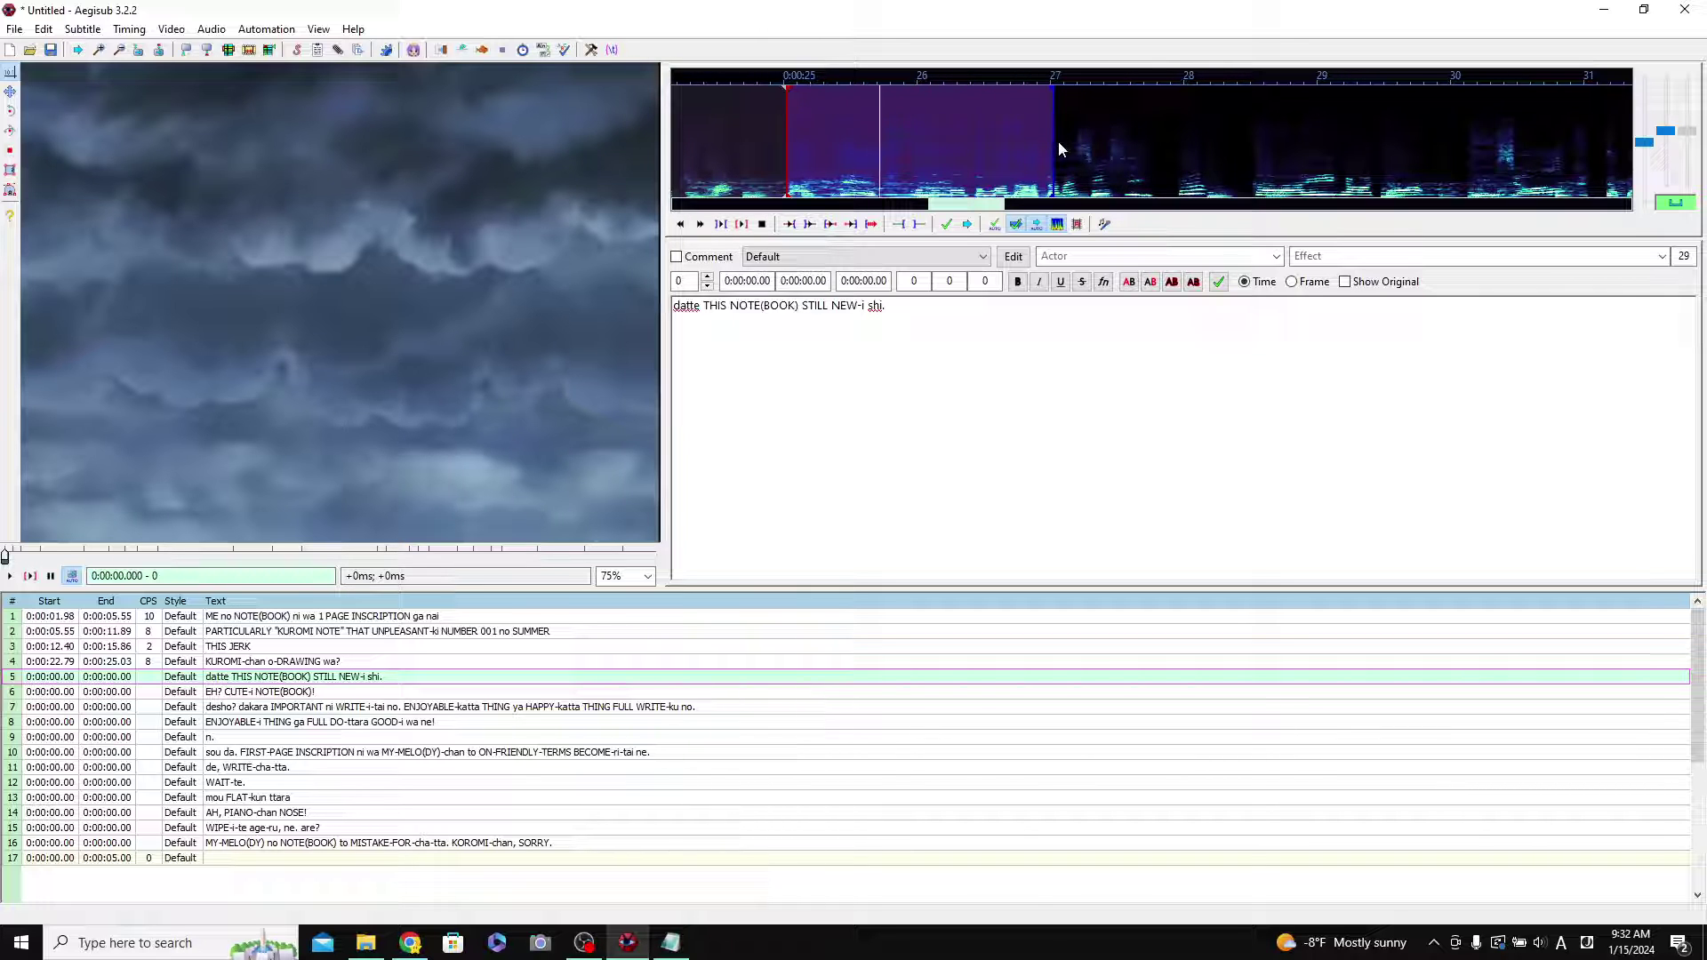
pyautogui.rightClick(1381, 141)
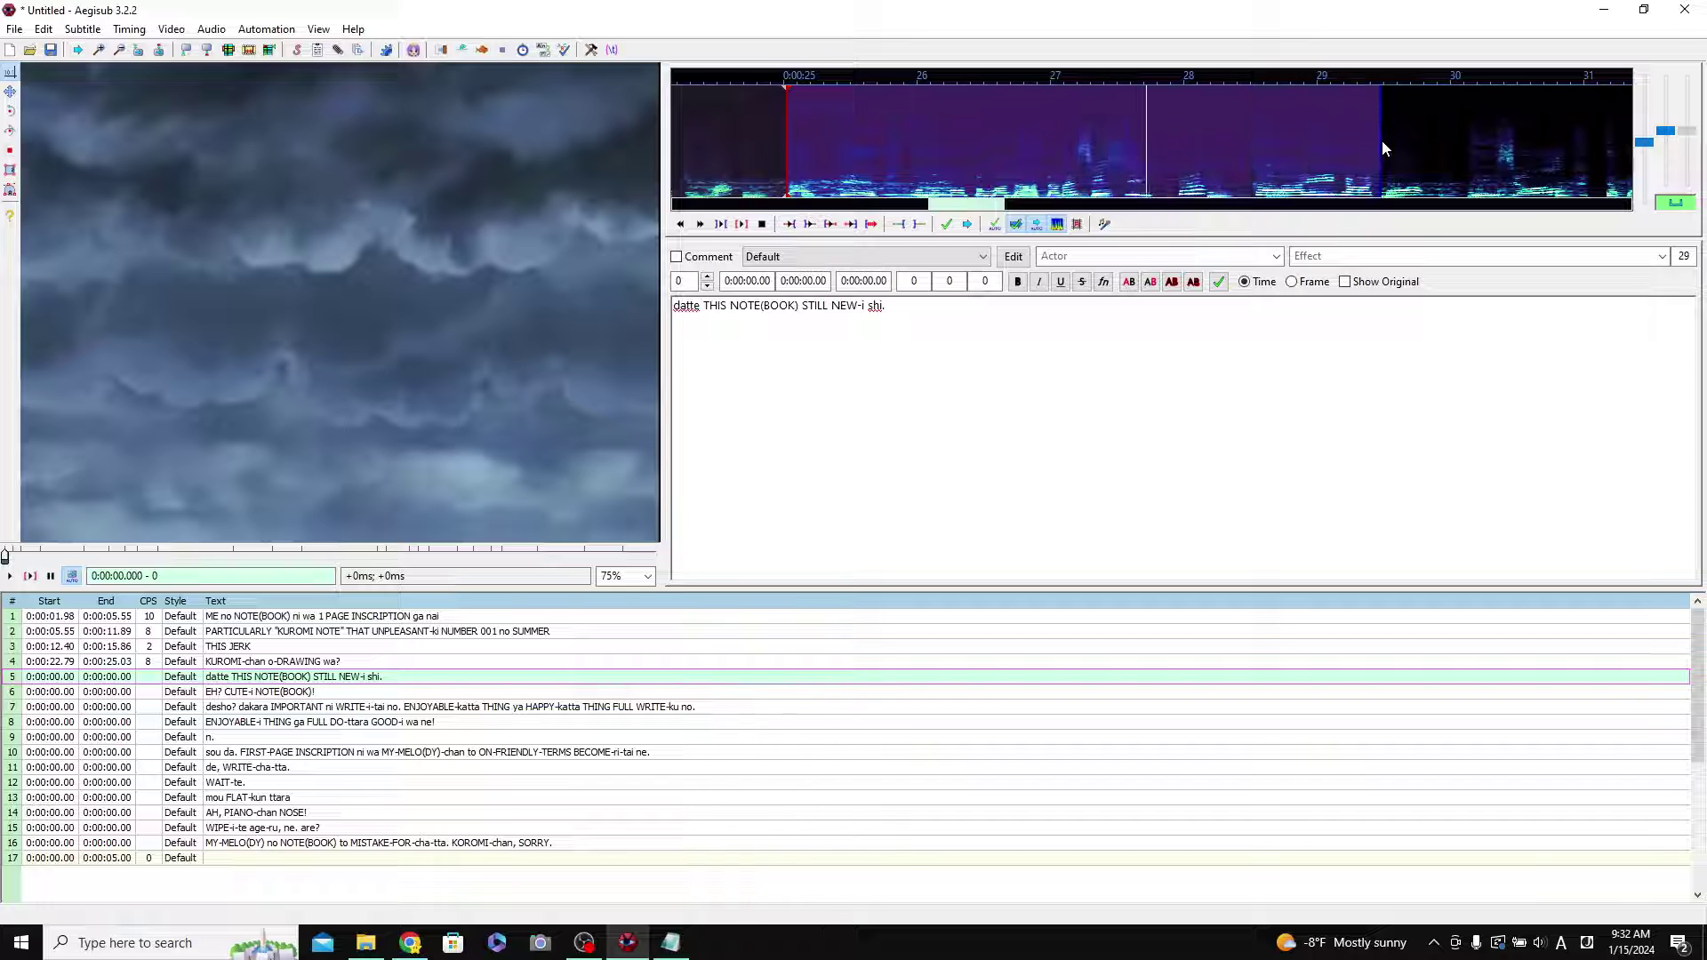
pyautogui.rightClick(1168, 142)
pyautogui.rightClick(1278, 146)
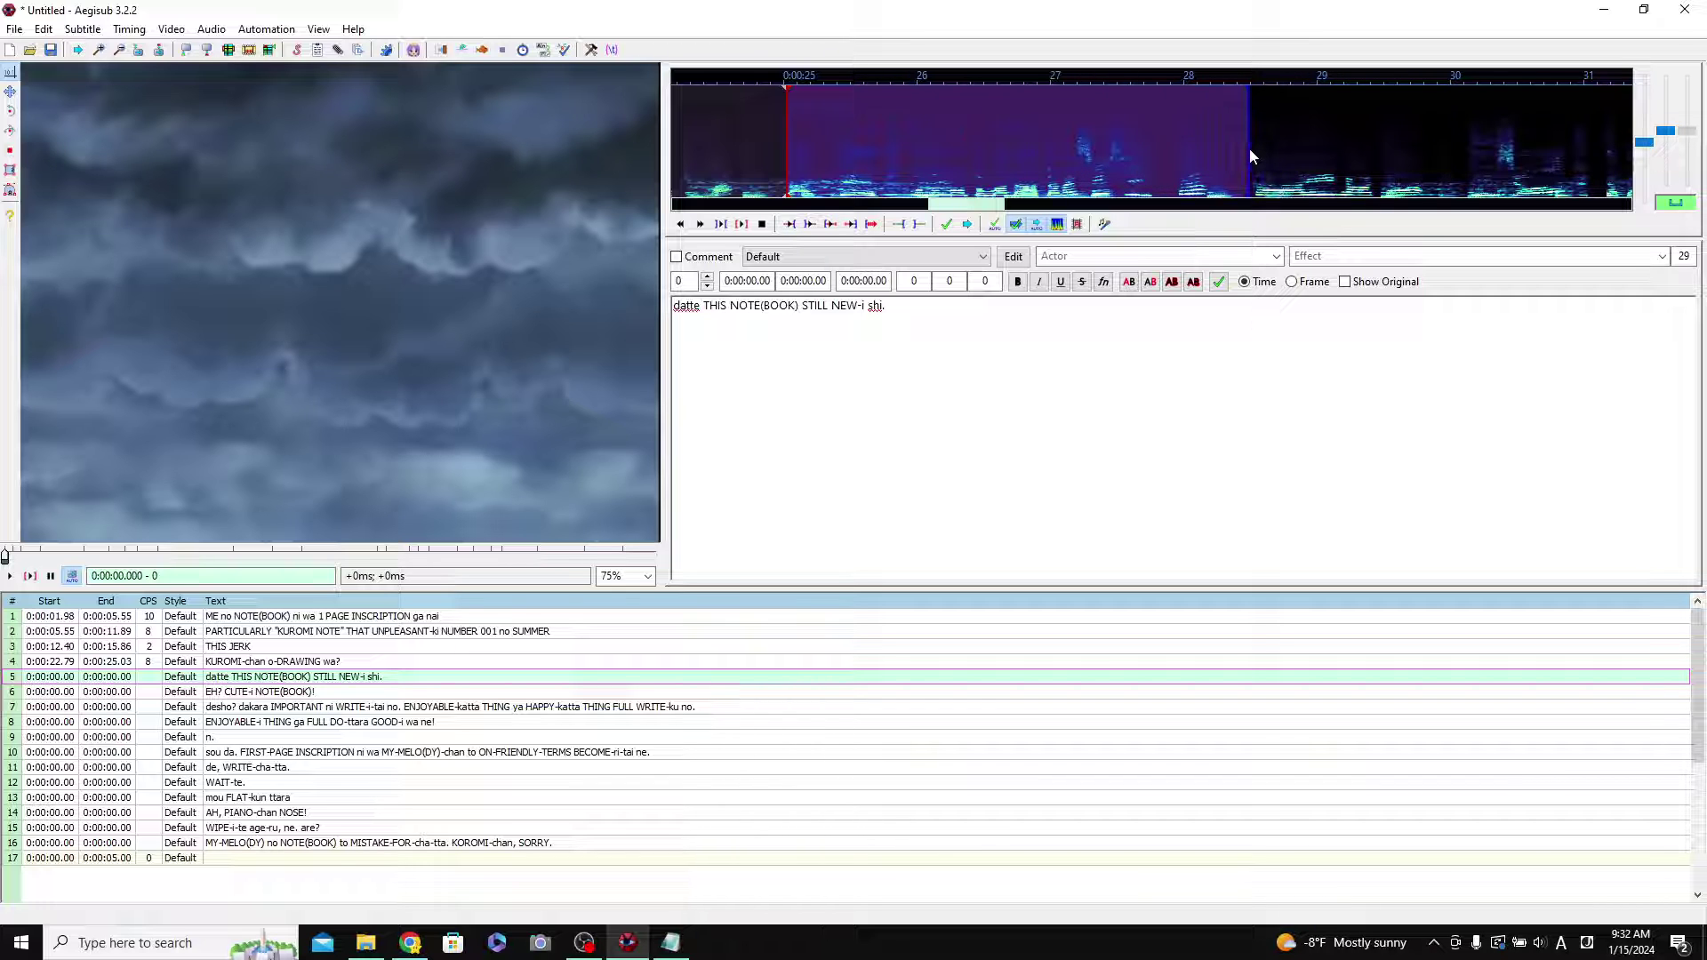
pyautogui.rightClick(1254, 151)
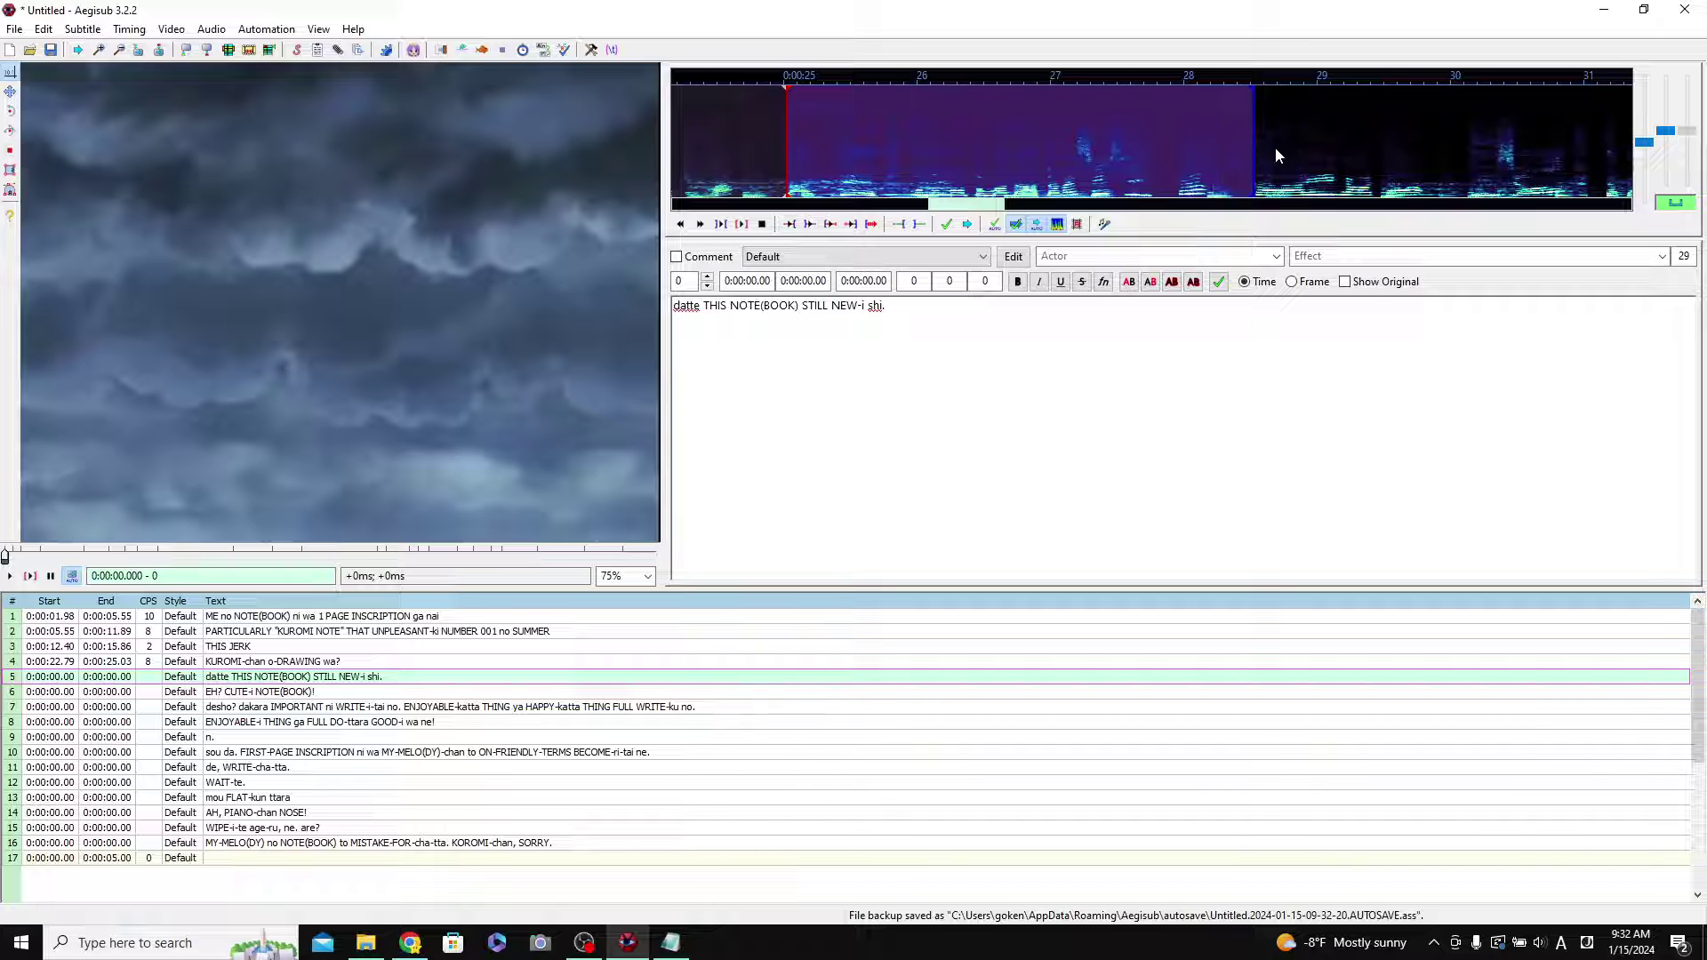
pyautogui.click(948, 226)
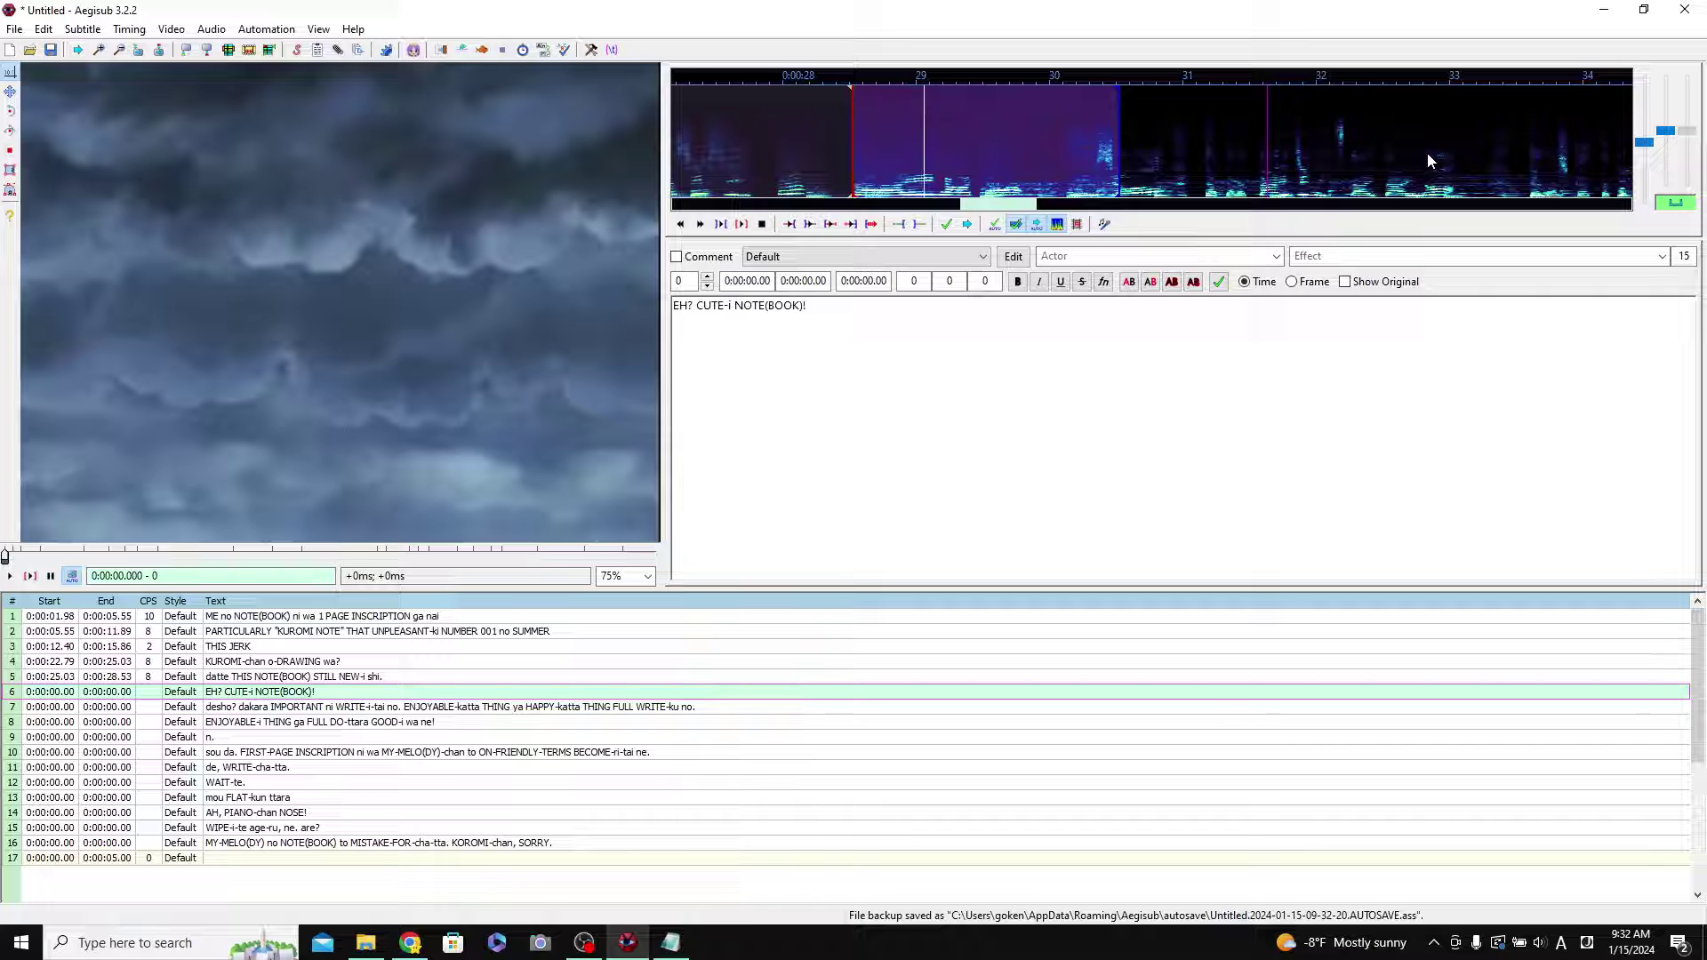
# Time the "EH? CUTE-i NOTE(BOOK)!" line from 28.53 to about 30.13 seconds and commit it.
pyautogui.scroll(-3, 1156, 135)
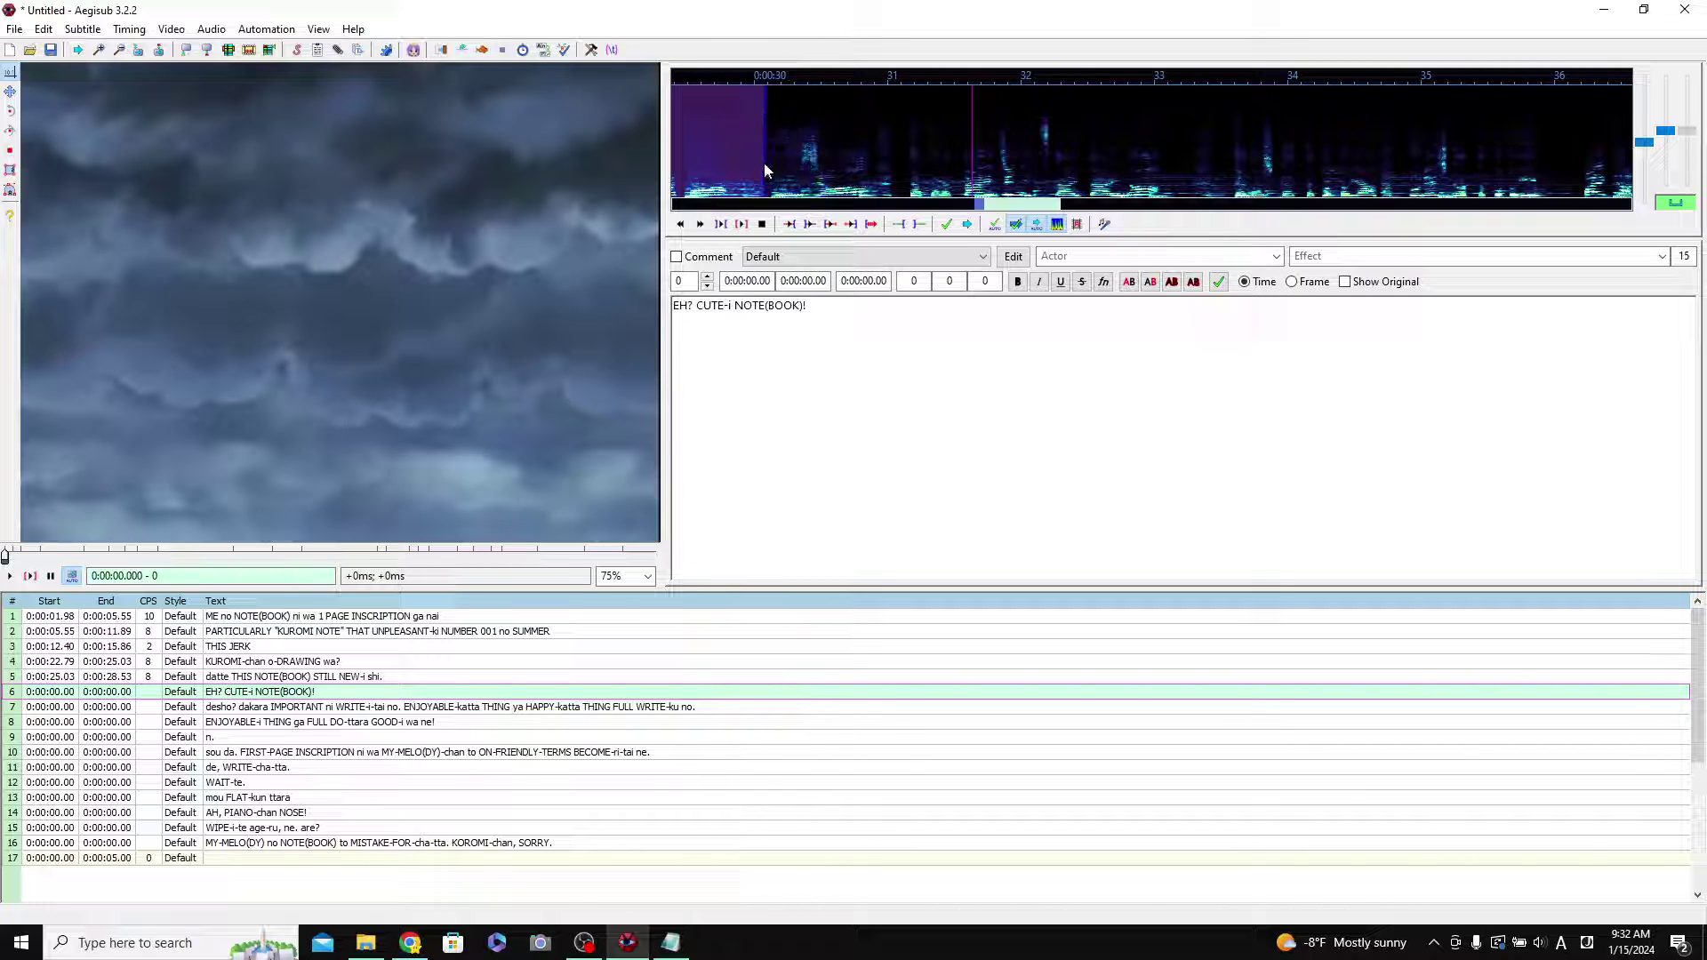
pyautogui.moveTo(765, 168); pyautogui.dragTo(803, 158)
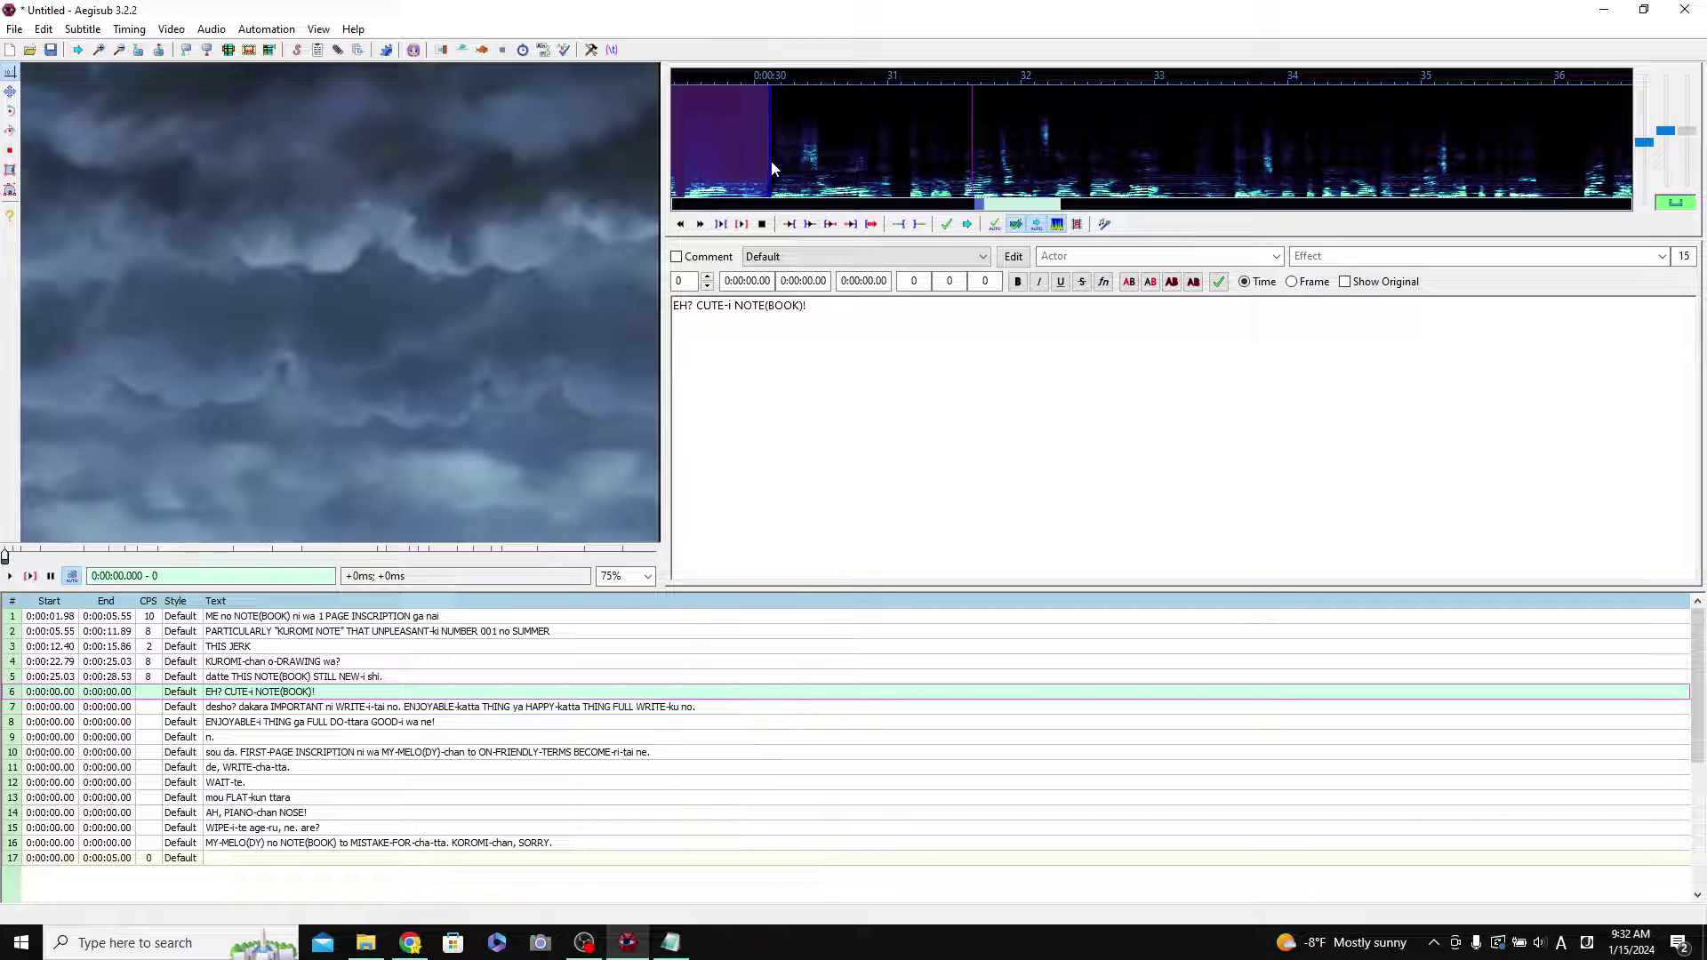
pyautogui.moveTo(771, 161); pyautogui.dragTo(779, 161)
pyautogui.click(946, 224)
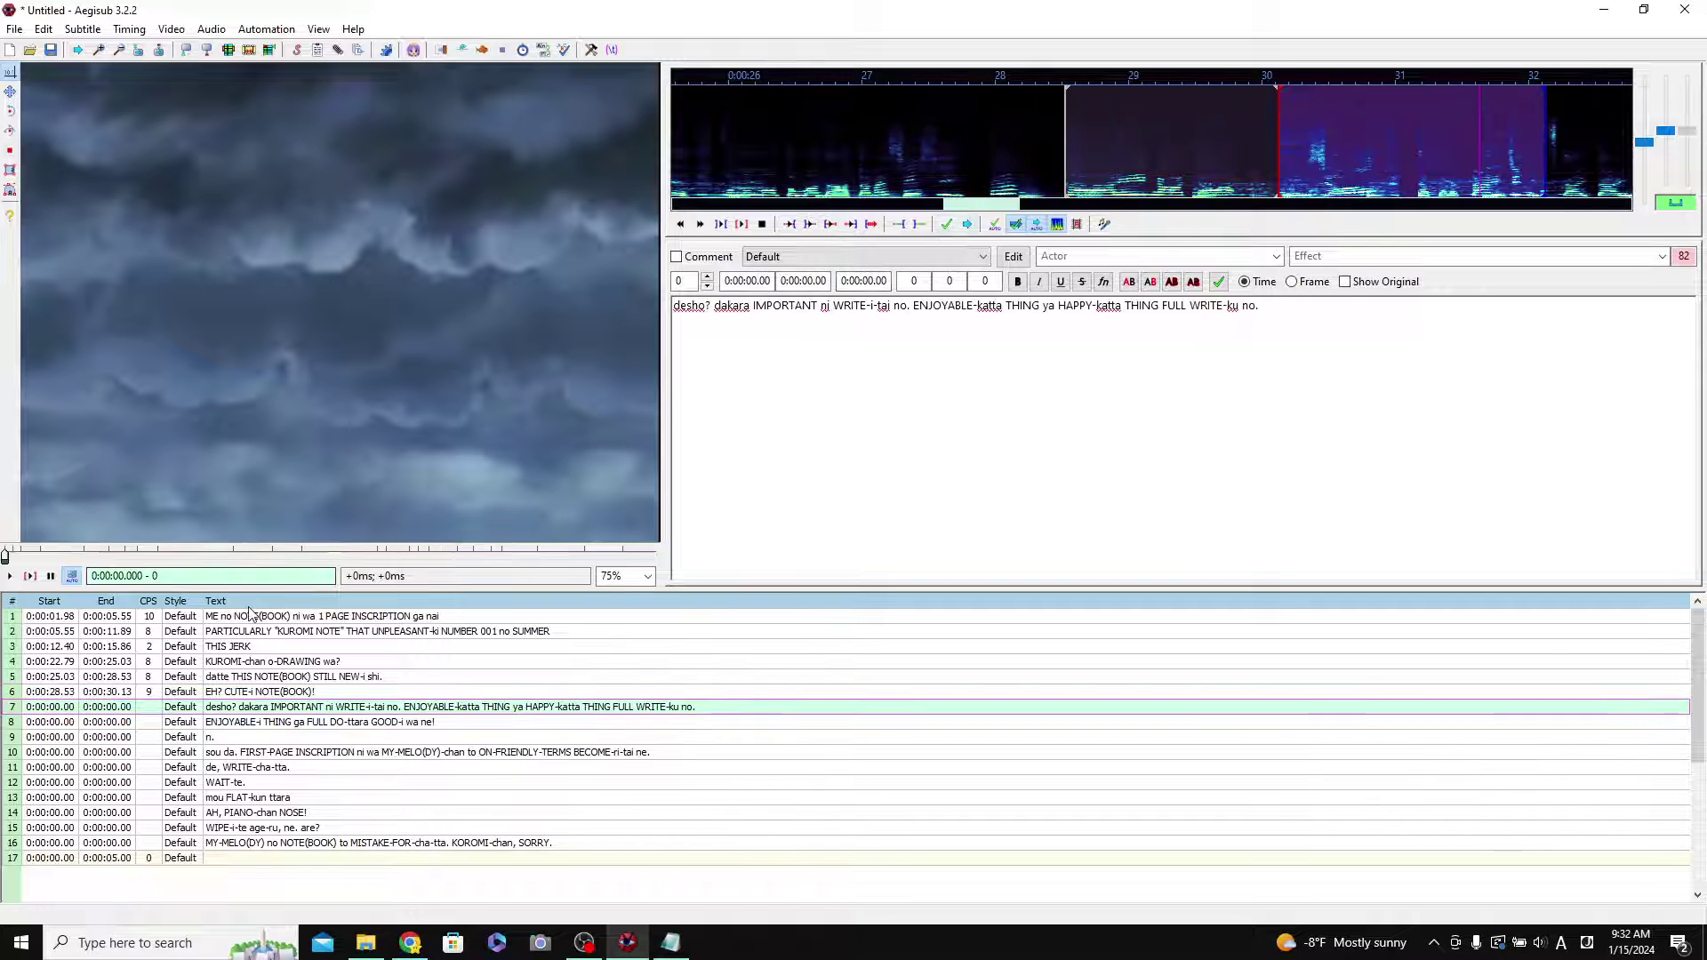
# Play the video from the first subtitle line through the end of the sixth line to check all timings.
pyautogui.click(253, 618)
pyautogui.click(11, 576)
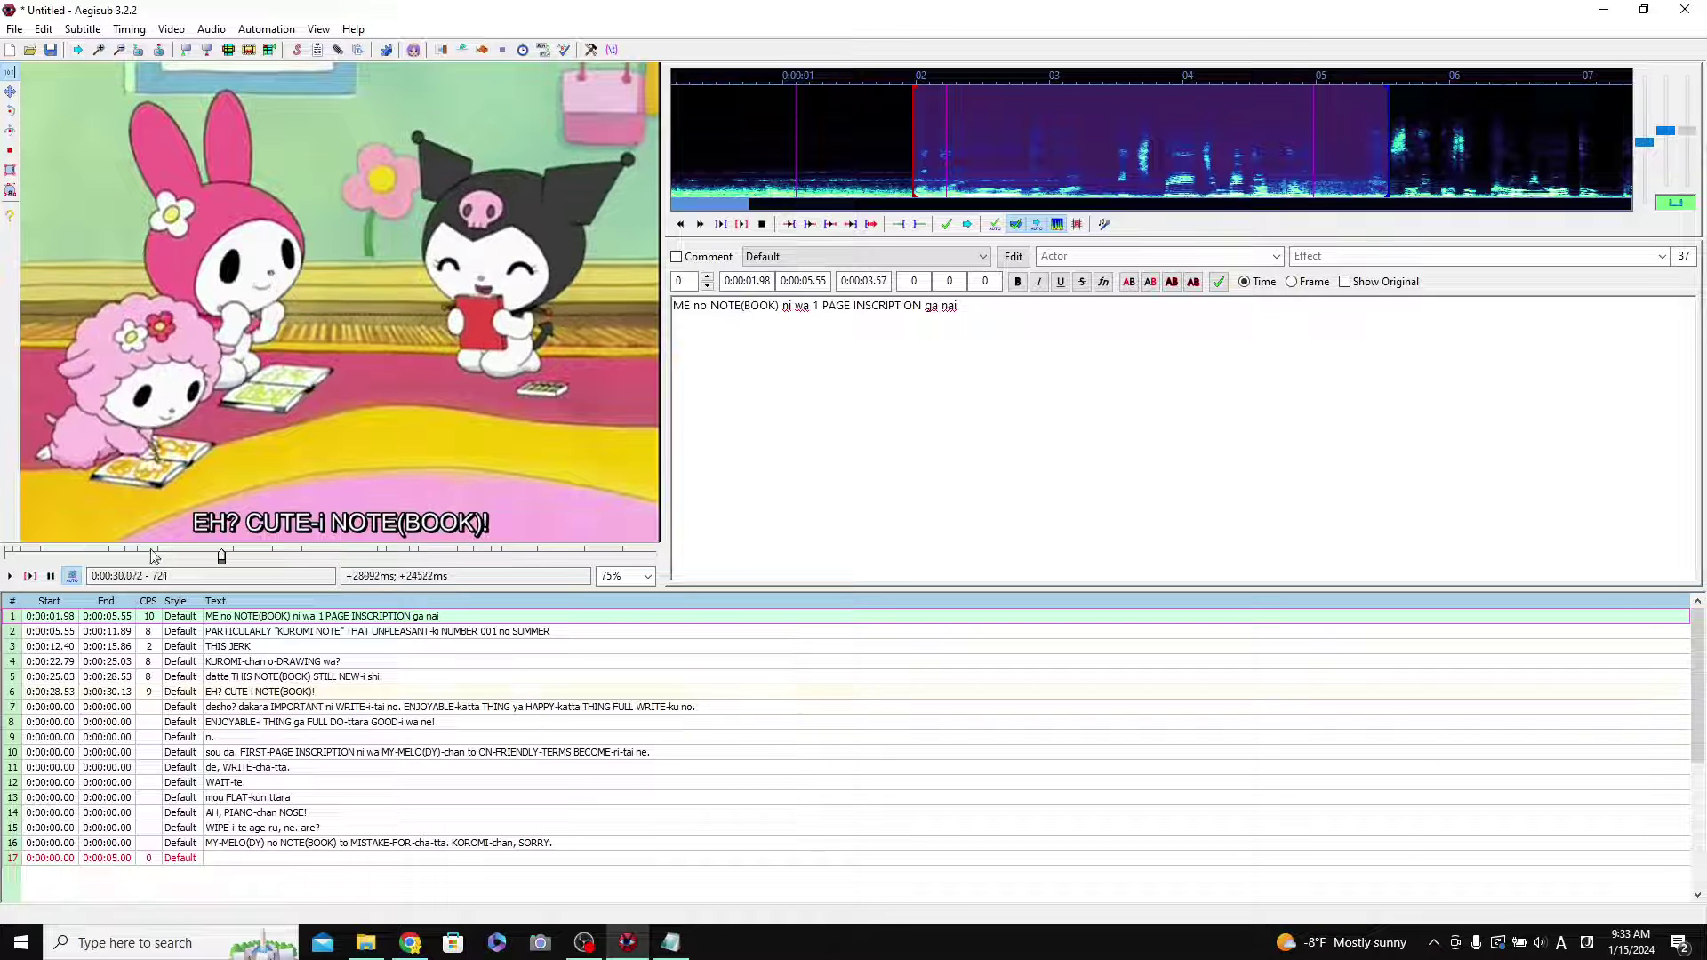
pyautogui.click(50, 577)
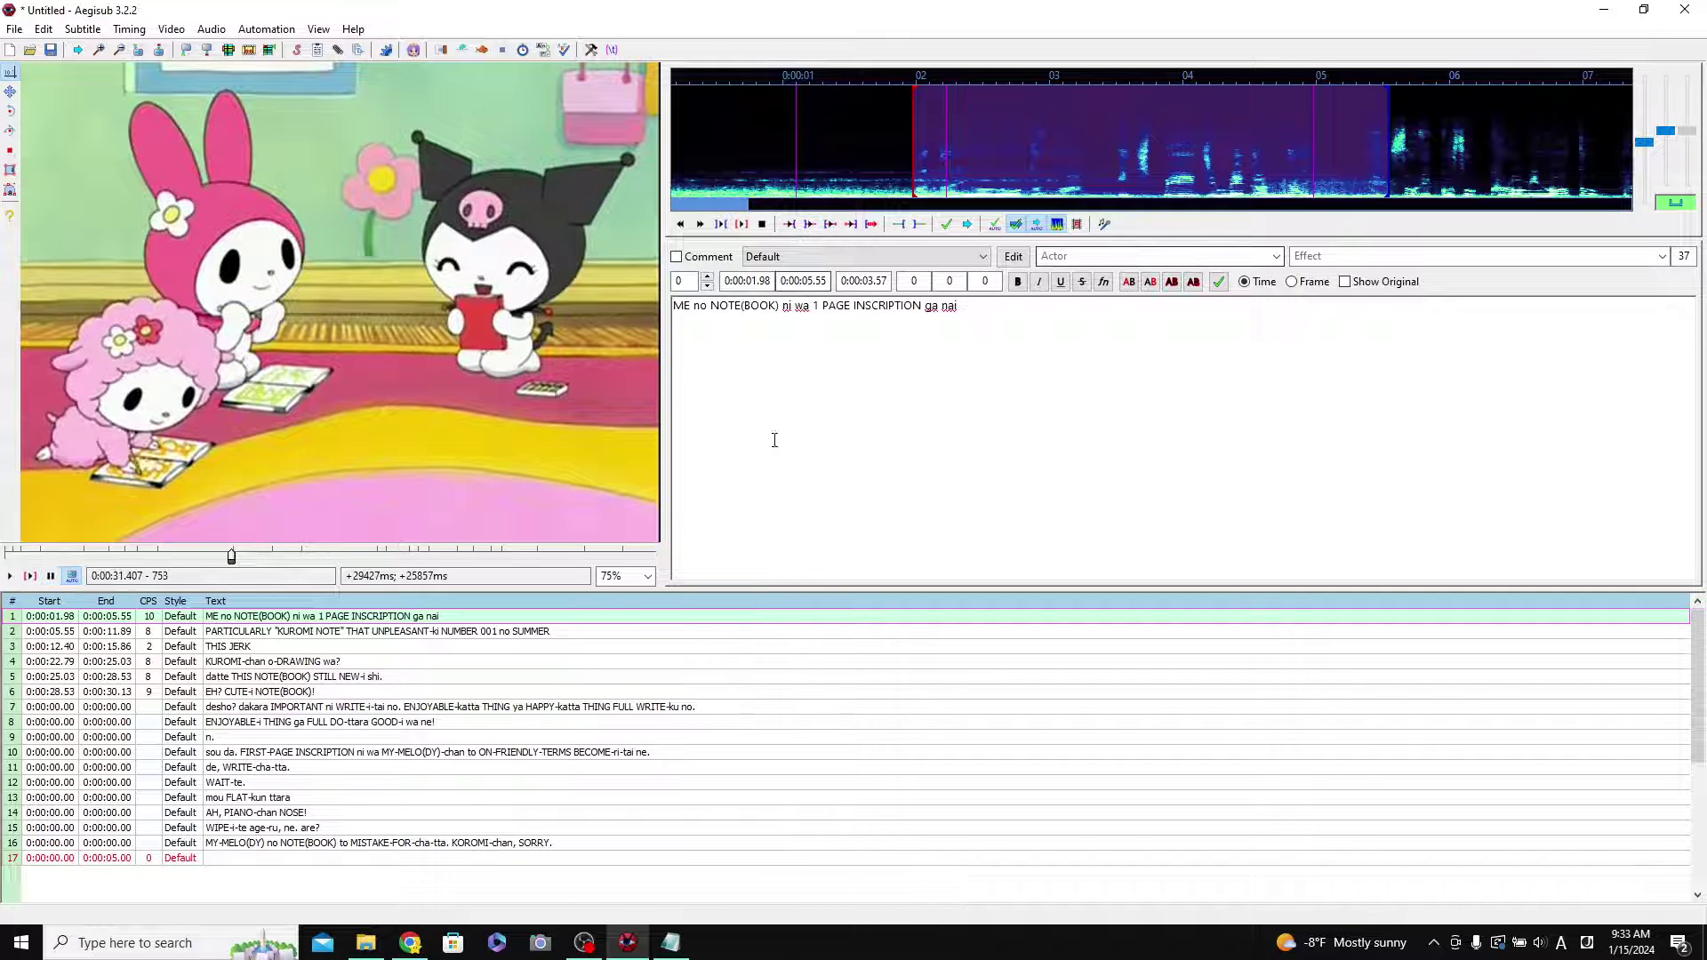
# Move the fifth line's end and the sixth line's start to about 27.96 seconds and commit both timings.
pyautogui.click(308, 678)
pyautogui.click(308, 692)
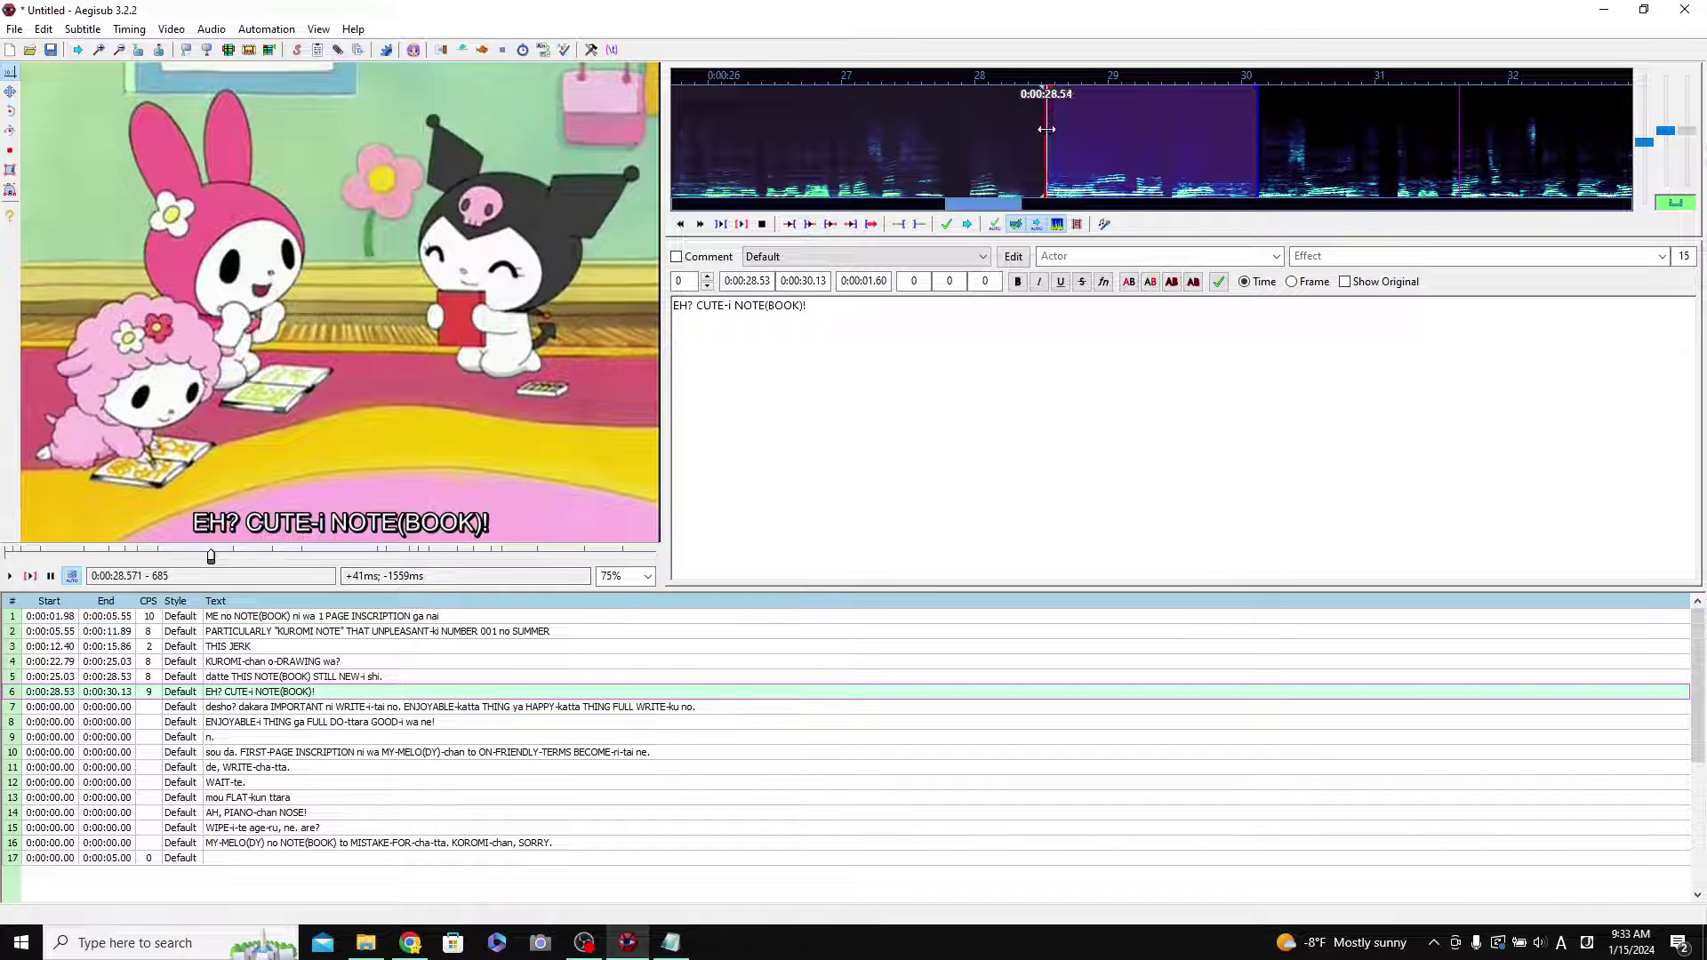
pyautogui.click(339, 677)
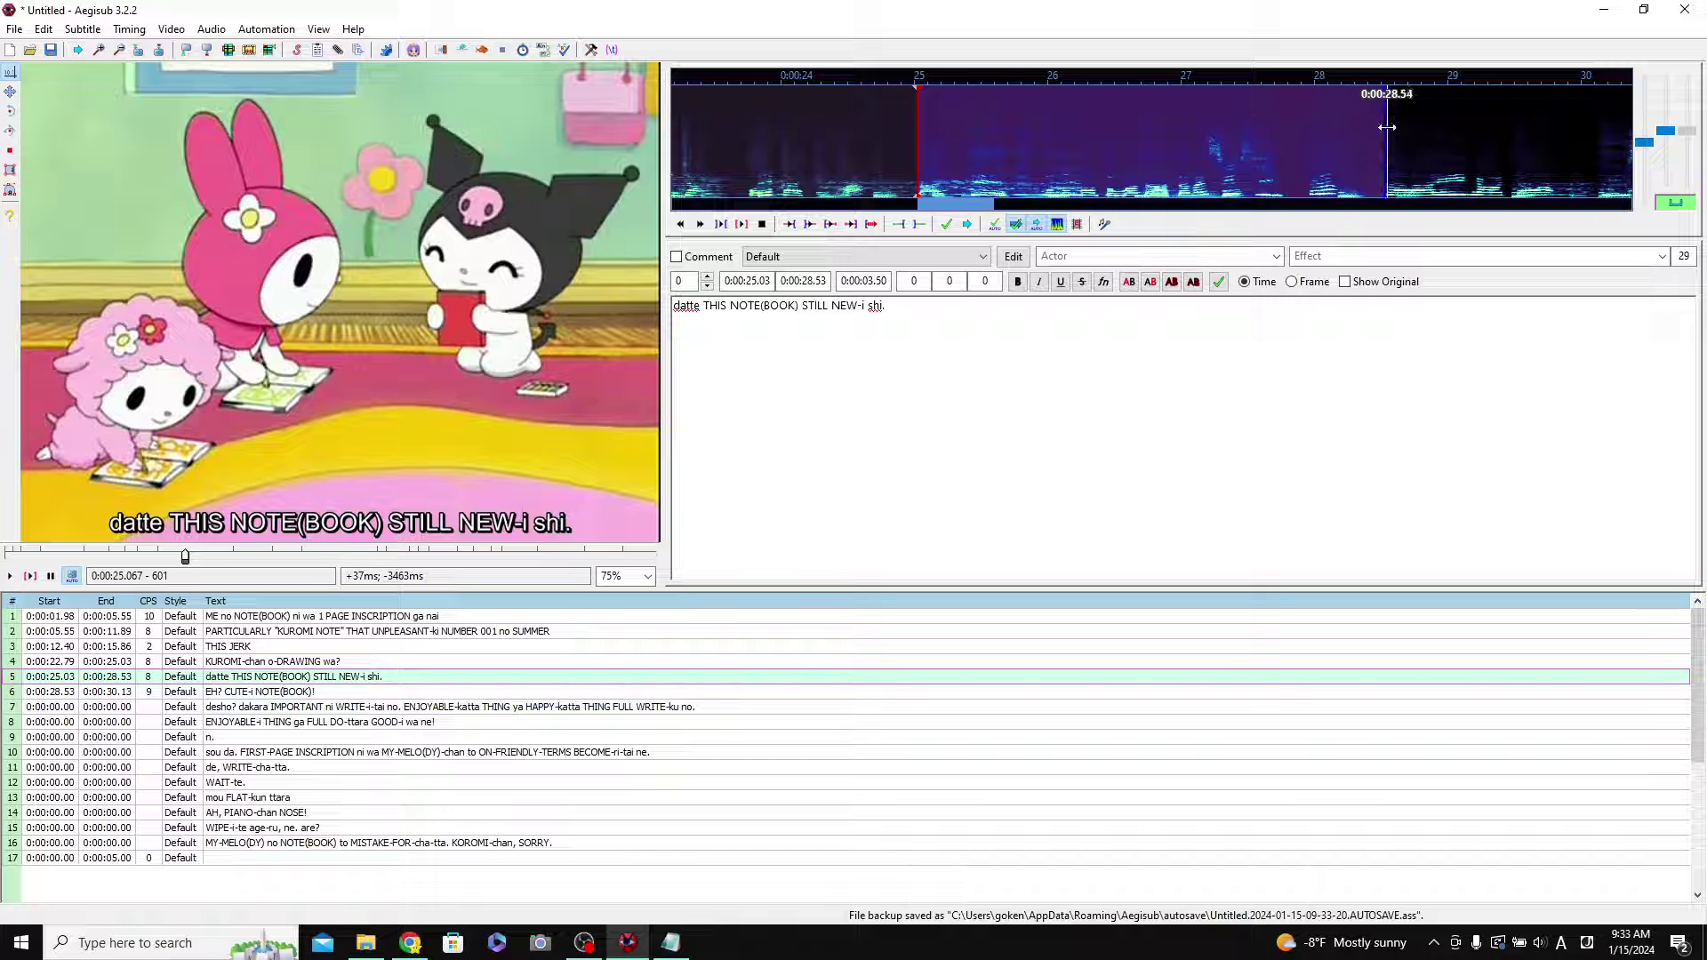
pyautogui.moveTo(1387, 127); pyautogui.dragTo(1310, 141)
pyautogui.click(942, 221)
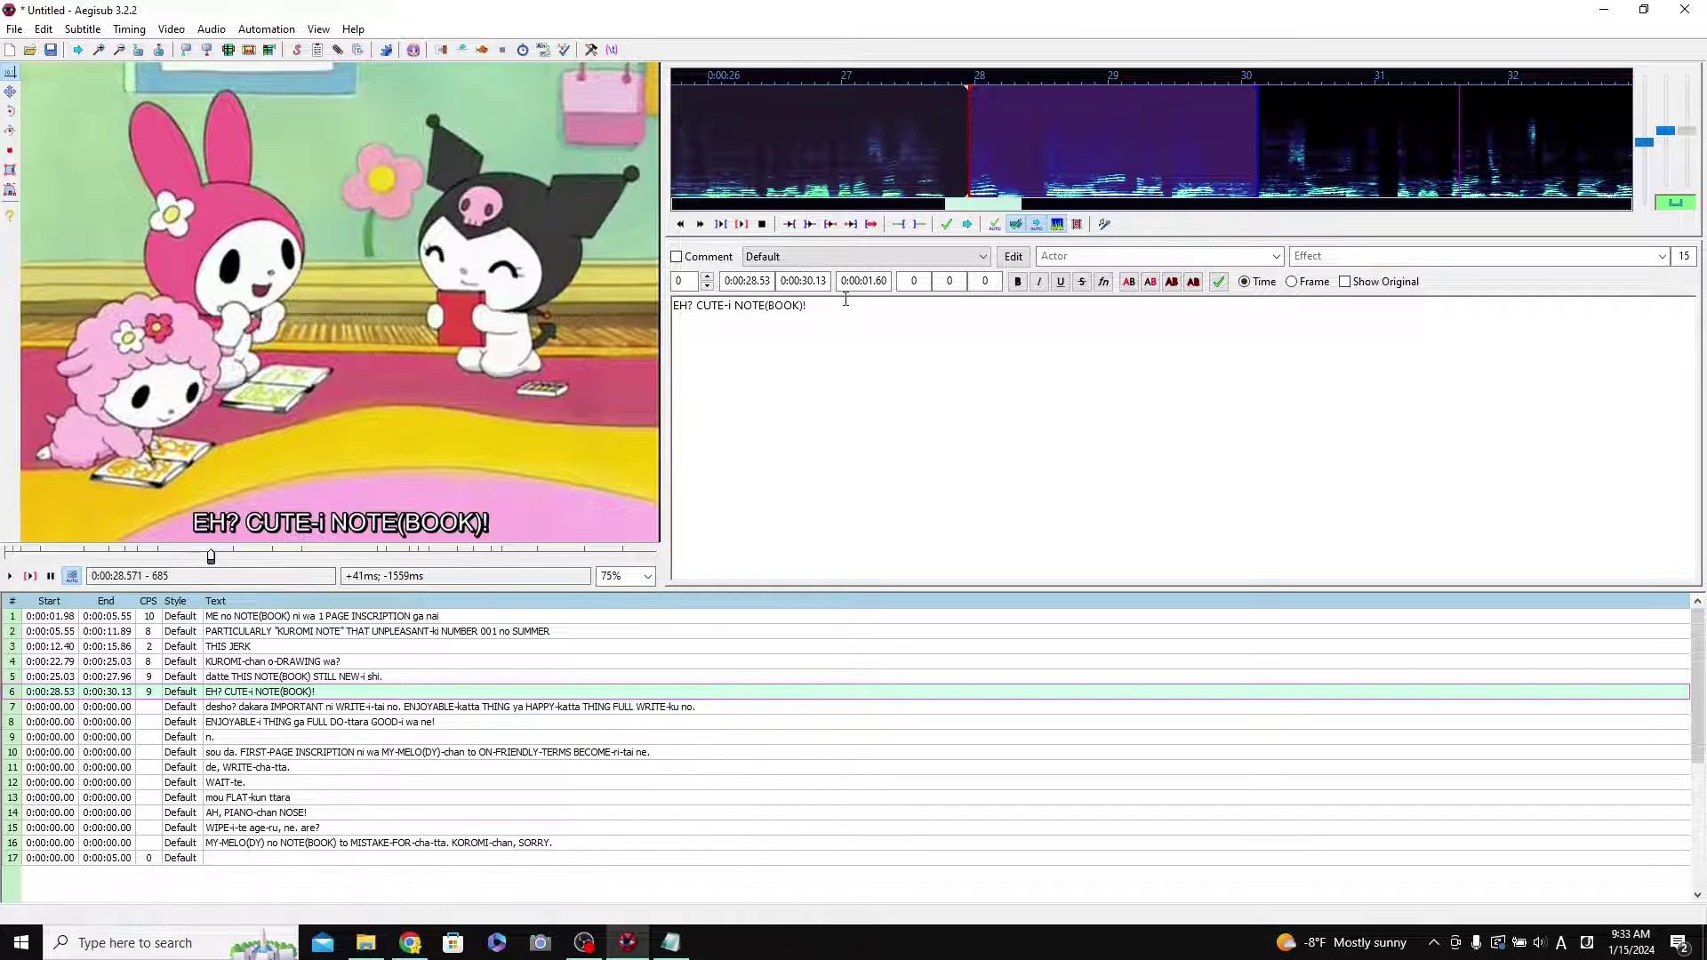
pyautogui.click(946, 224)
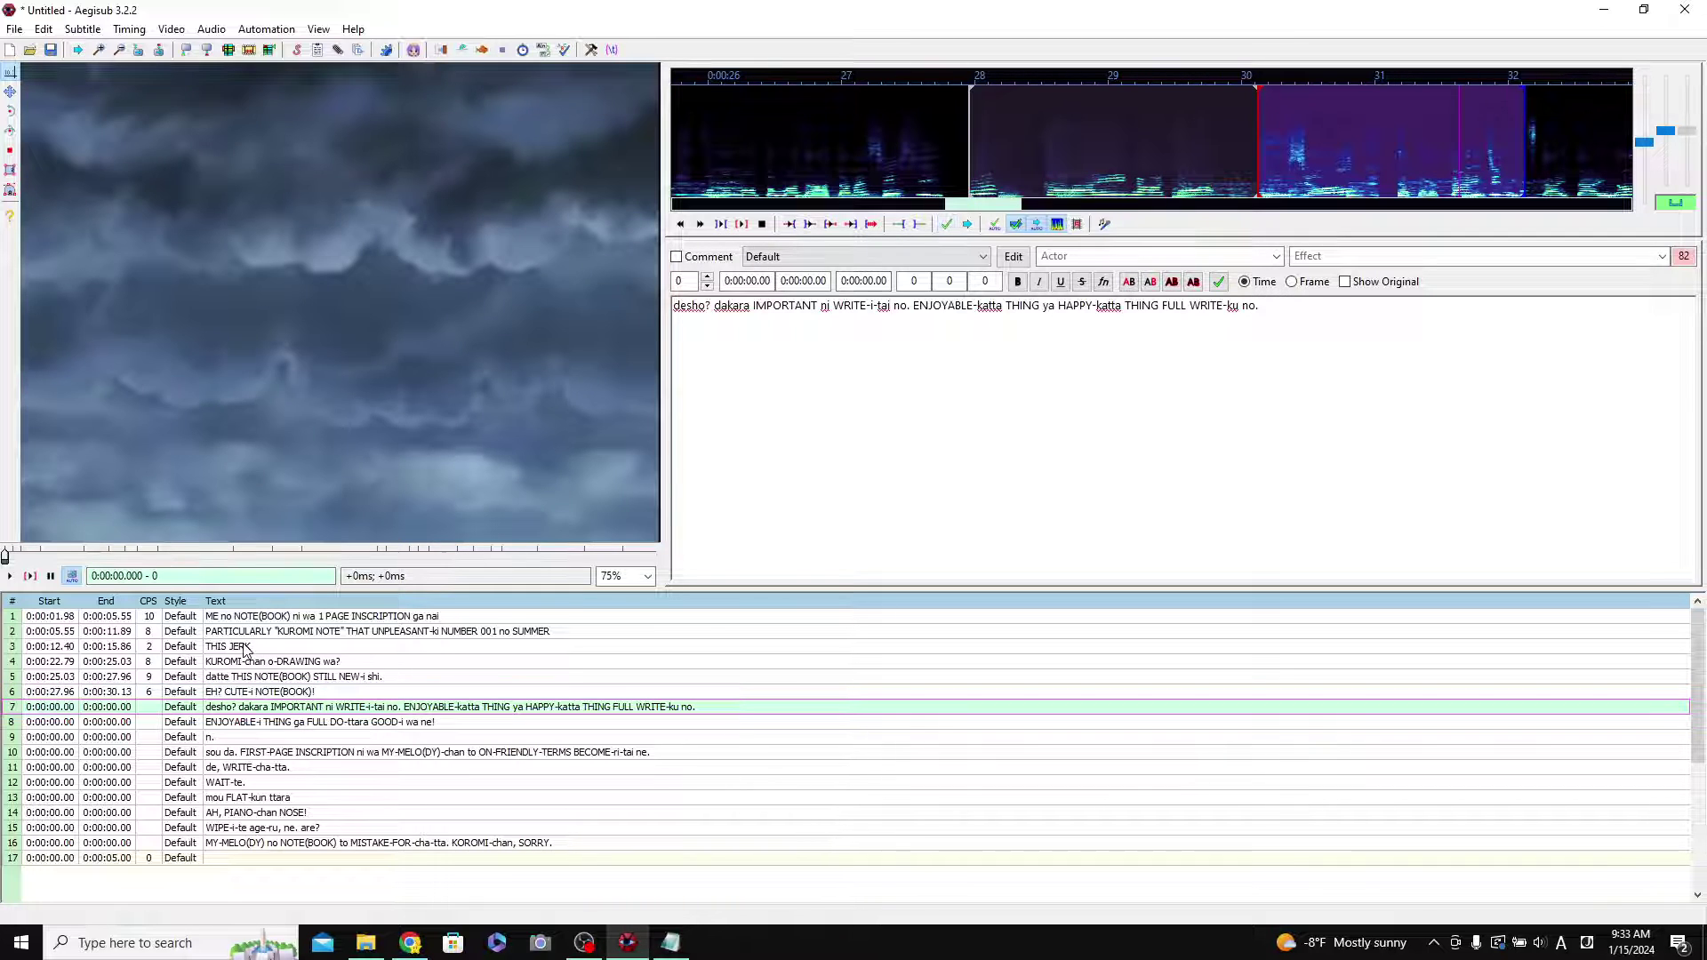
# Play the video from the fourth subtitle line through the end of the sixth to check the adjusted timing.
pyautogui.click(244, 663)
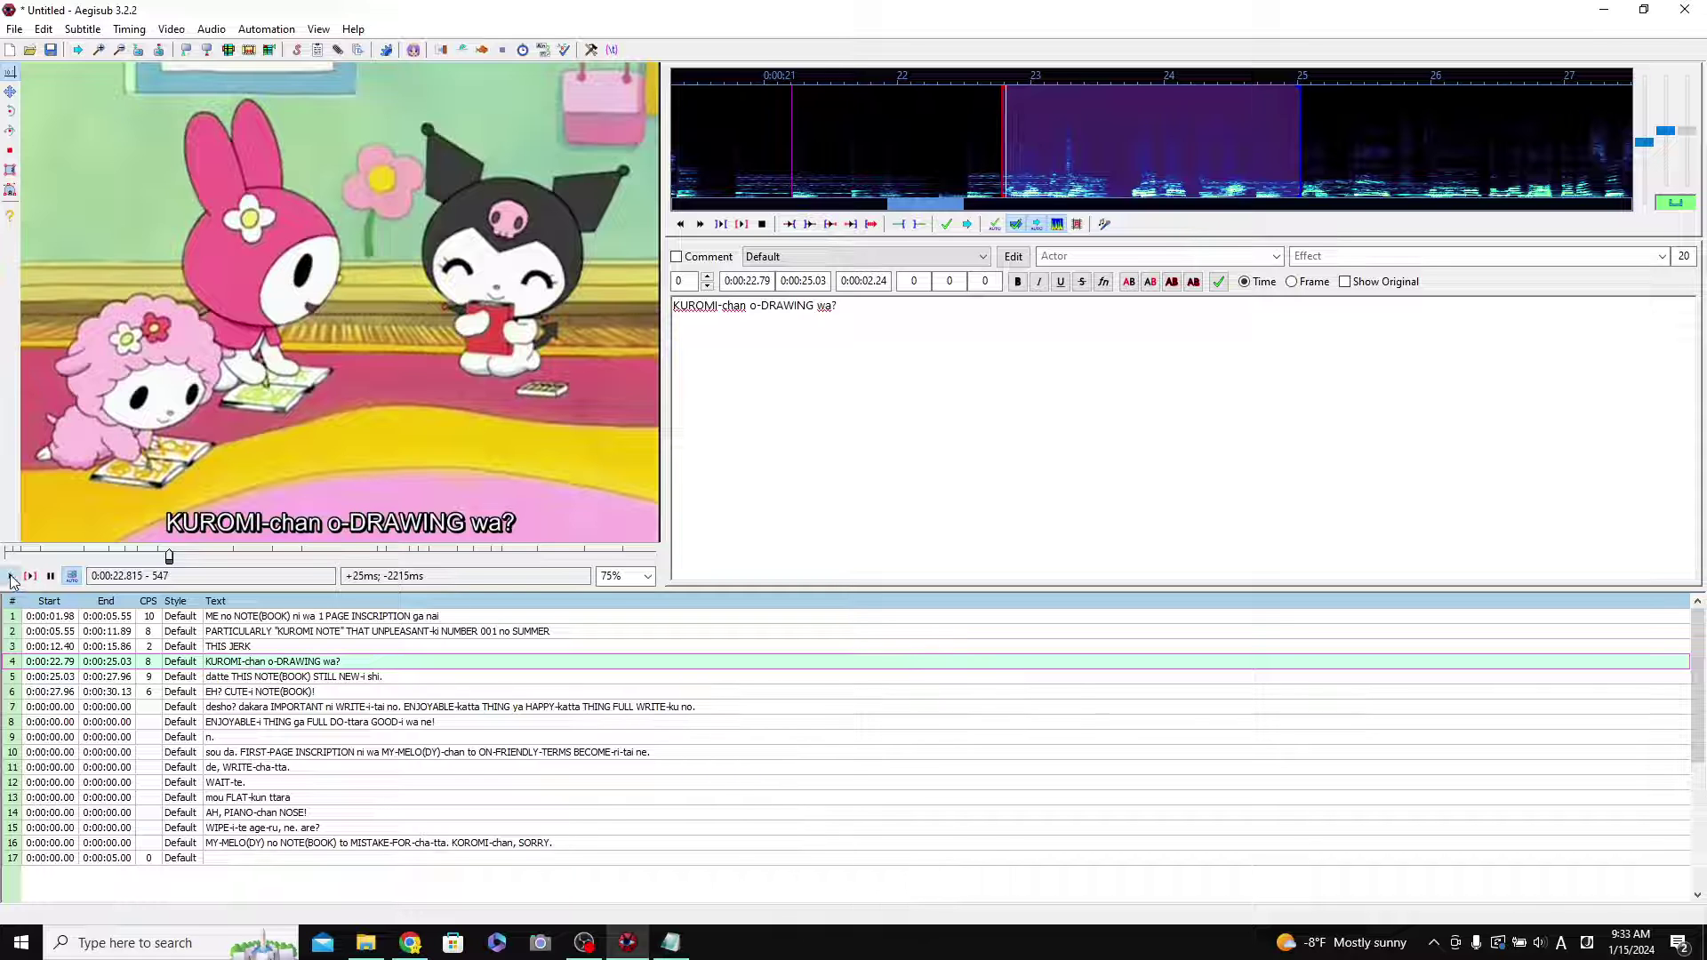
pyautogui.click(11, 578)
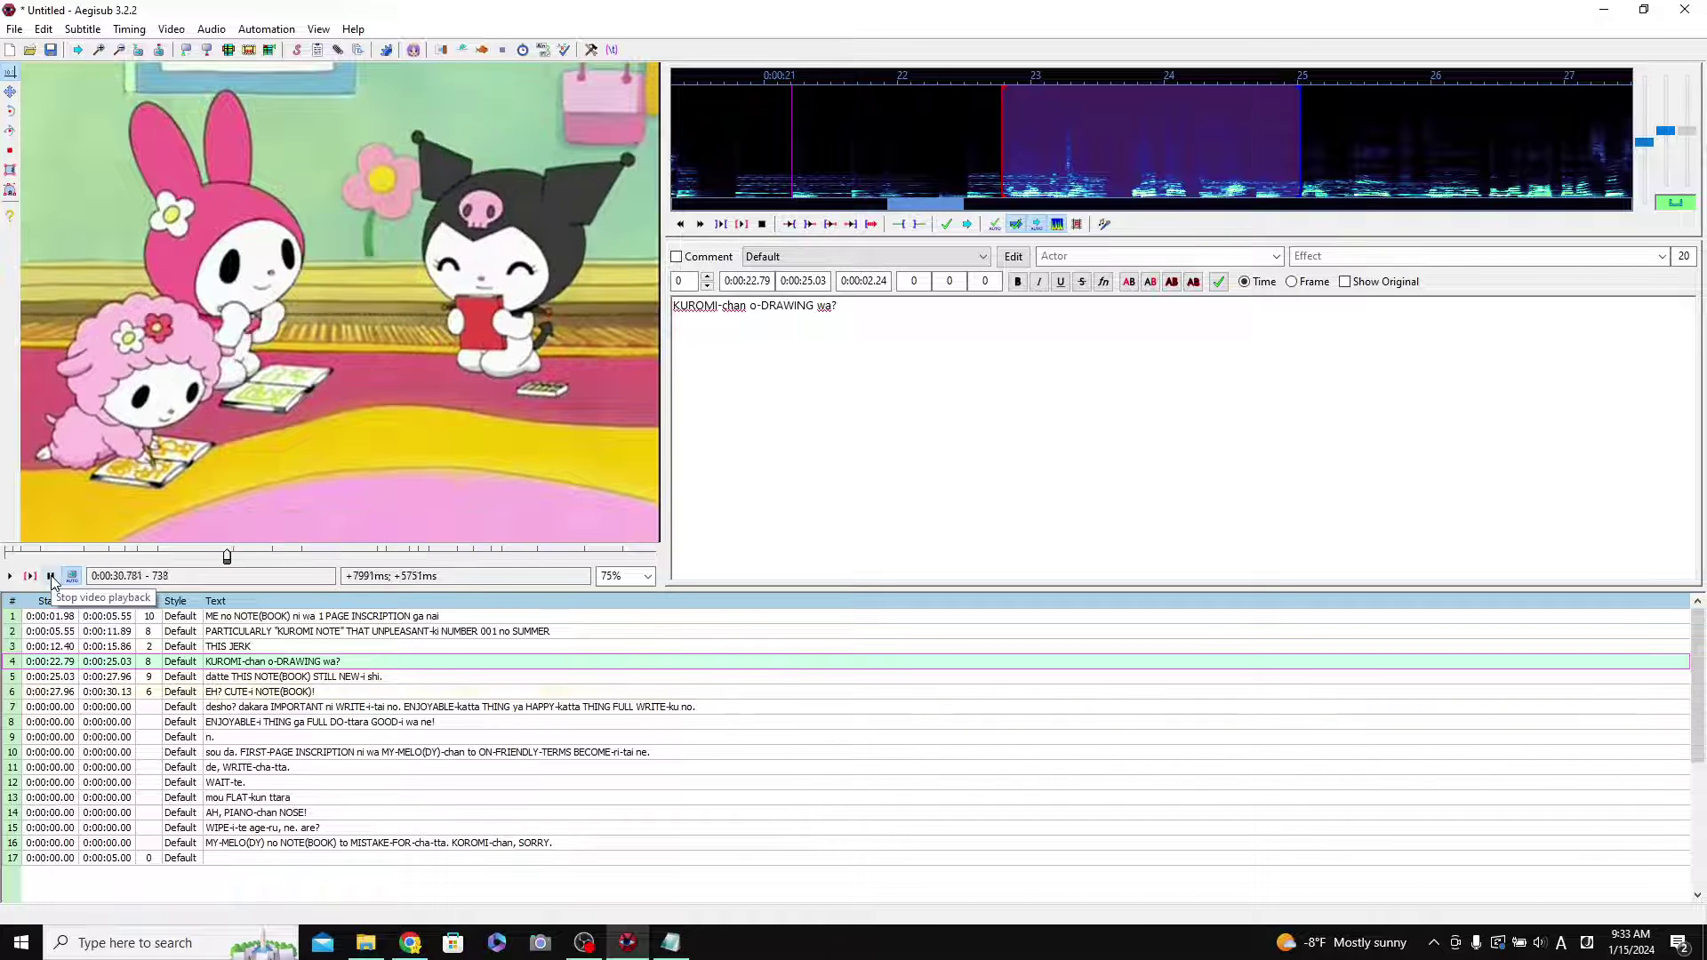
pyautogui.click(50, 577)
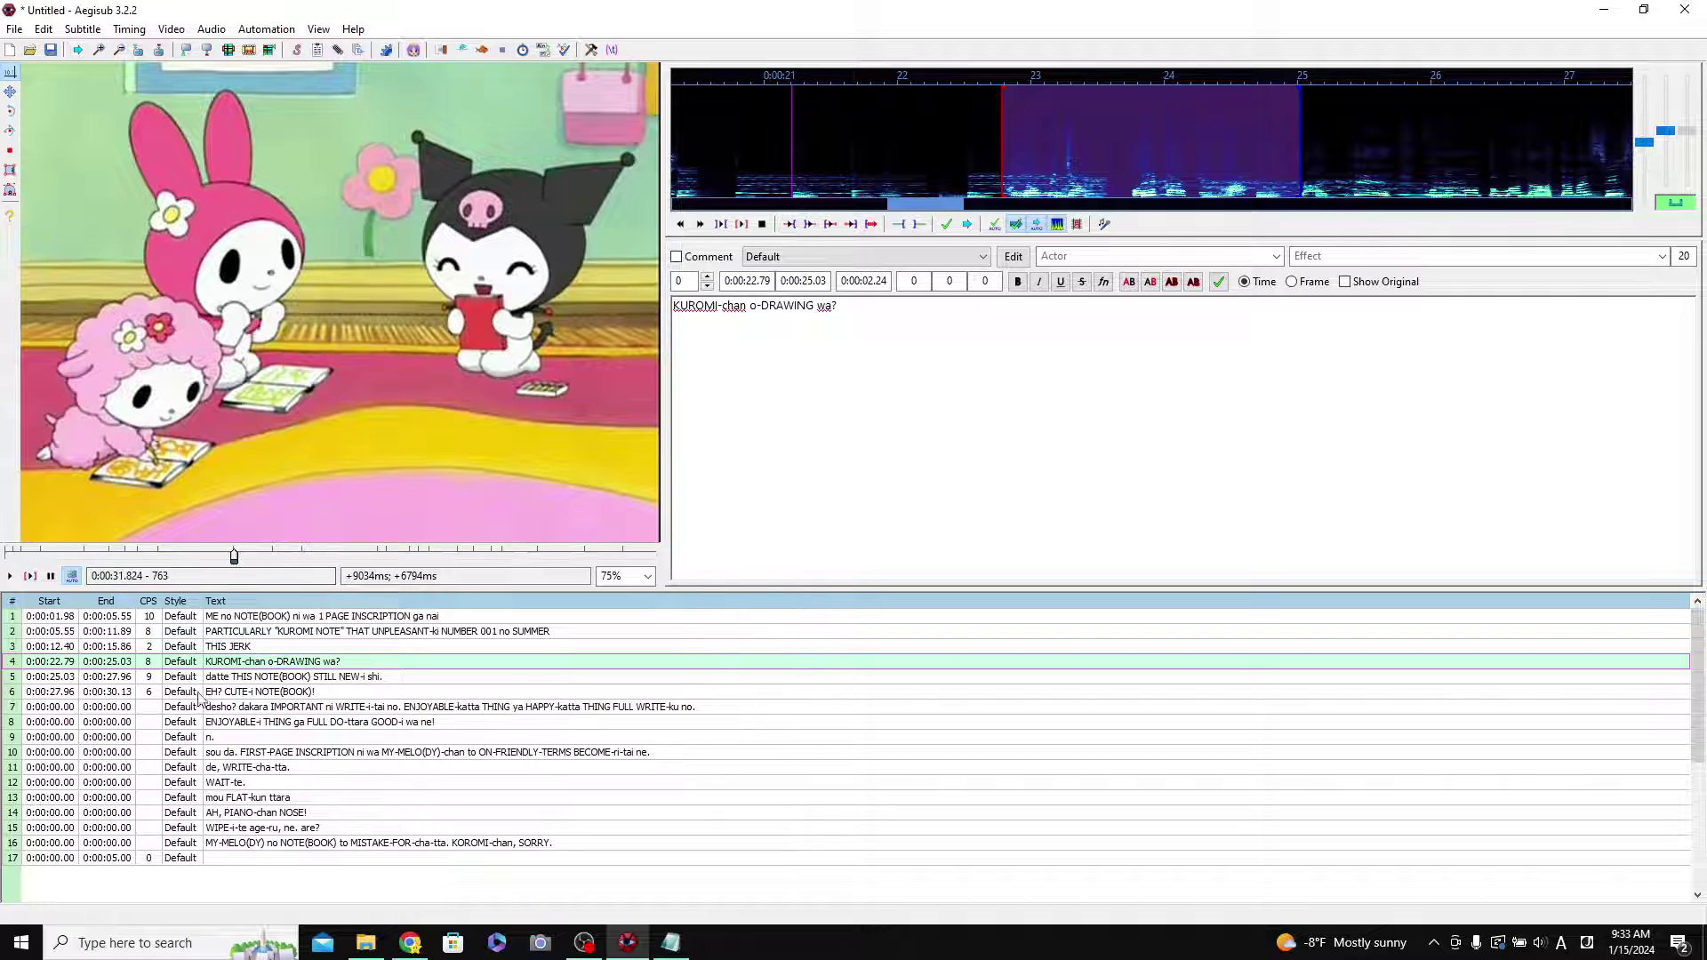
pyautogui.scroll(-1, 224, 785)
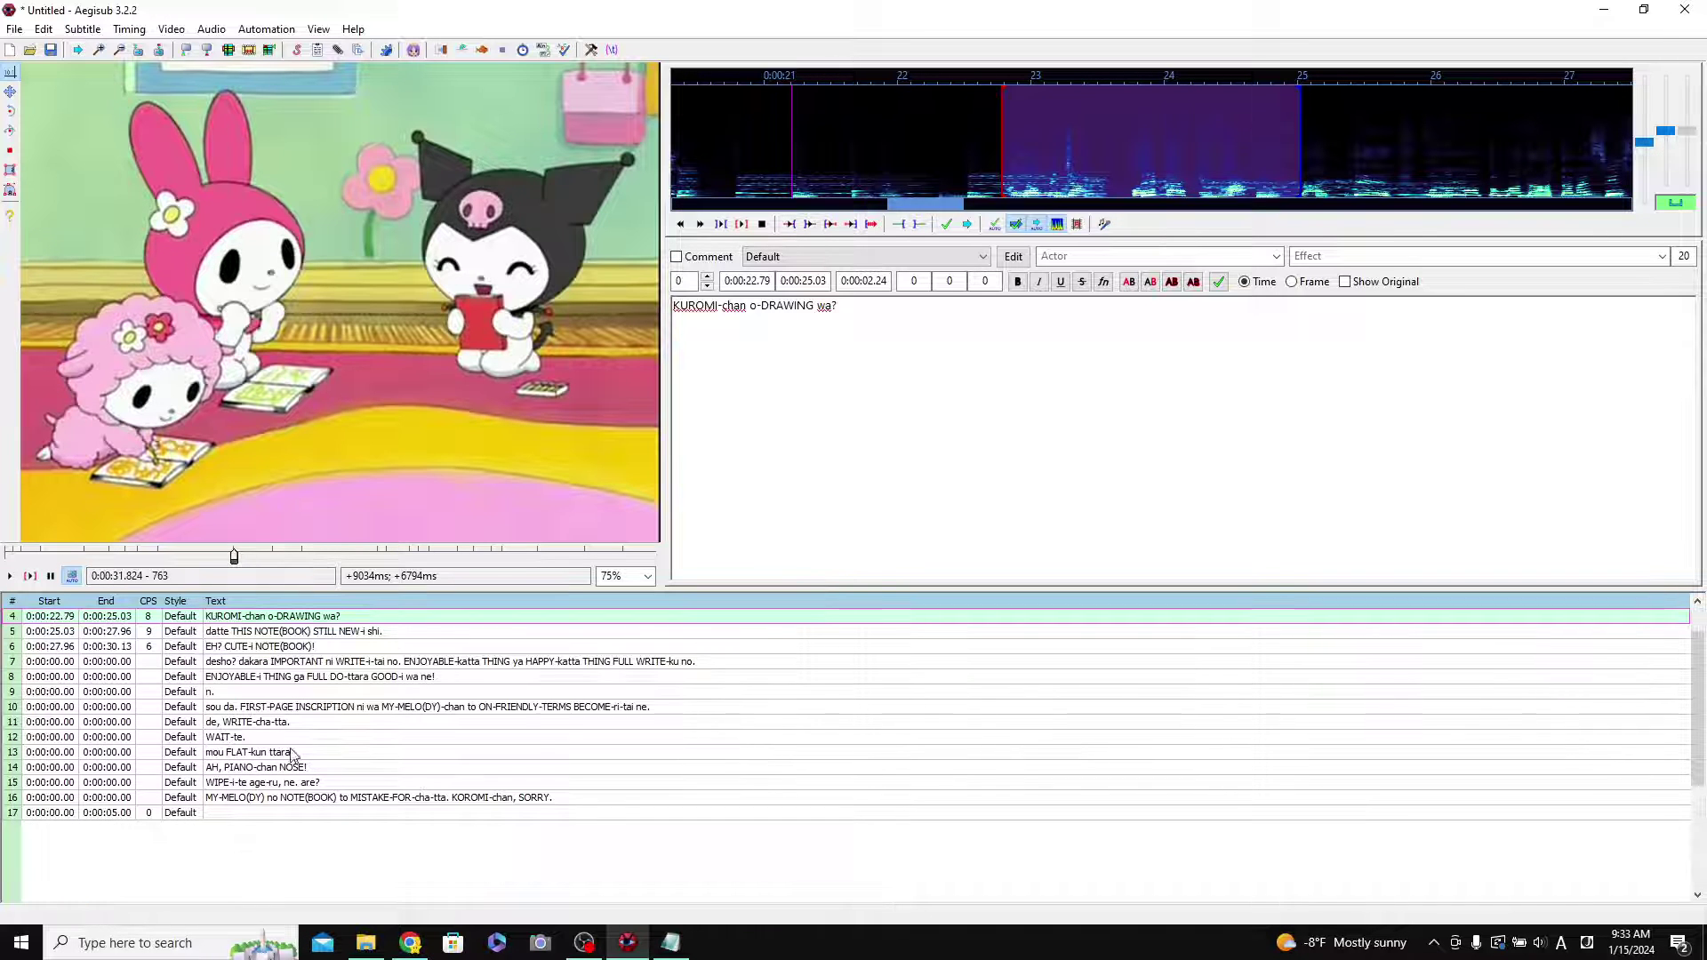
pyautogui.scroll(1, 357, 722)
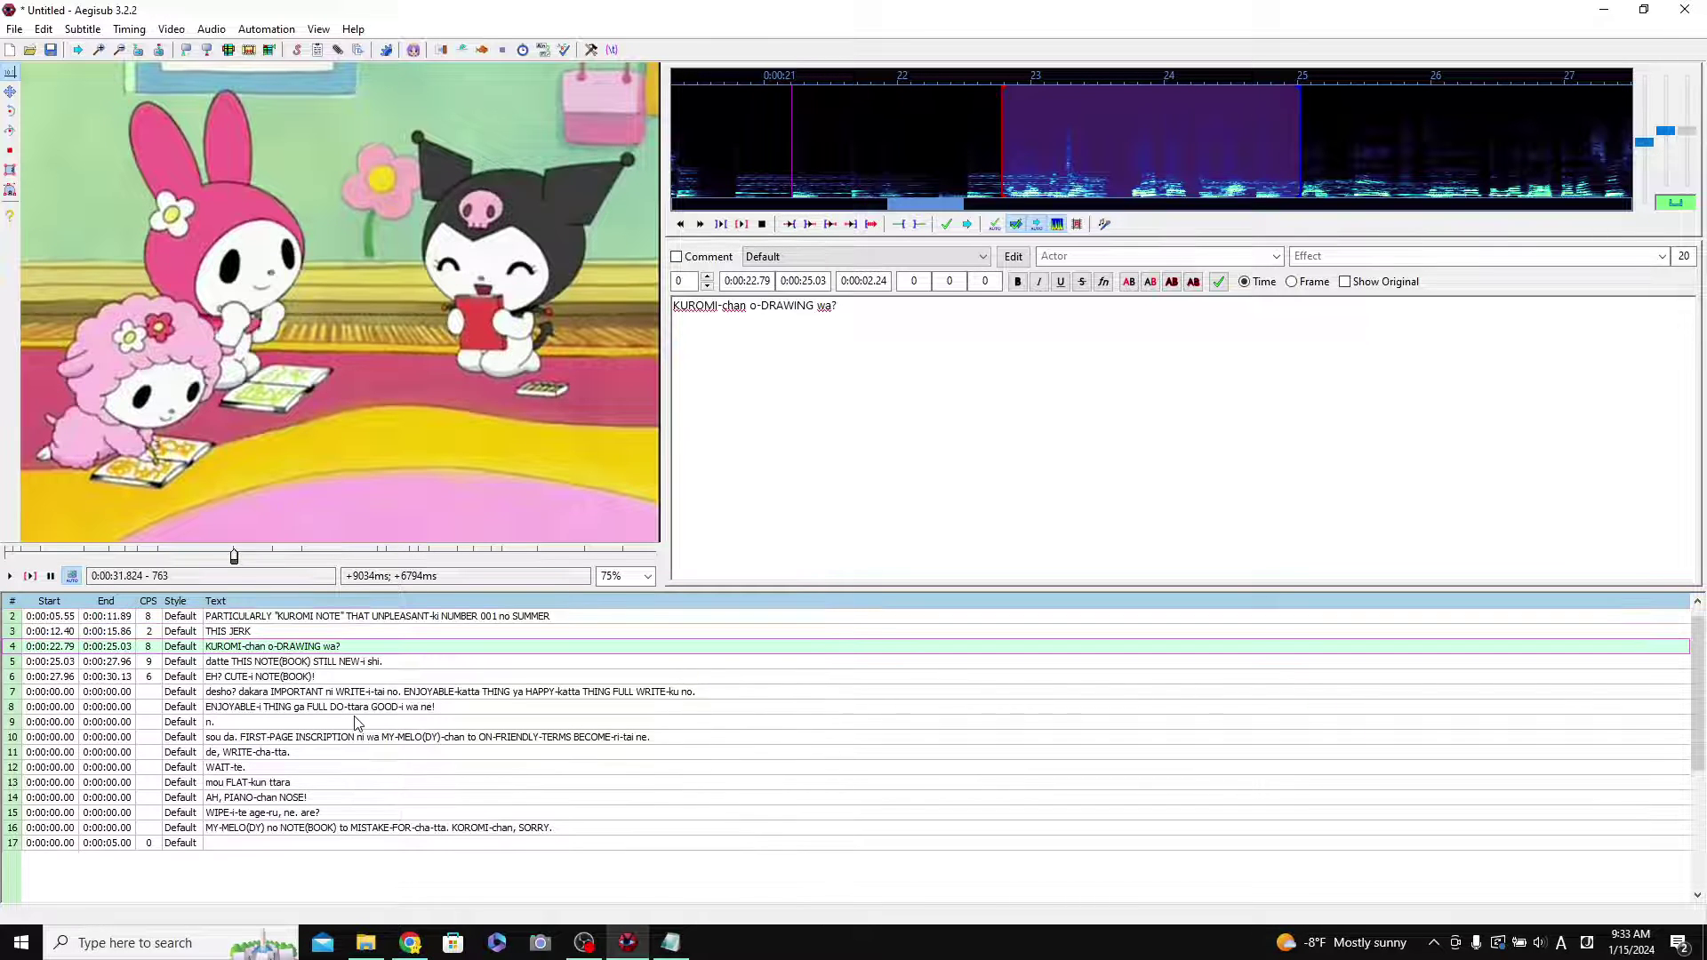
pyautogui.scroll(1, 356, 723)
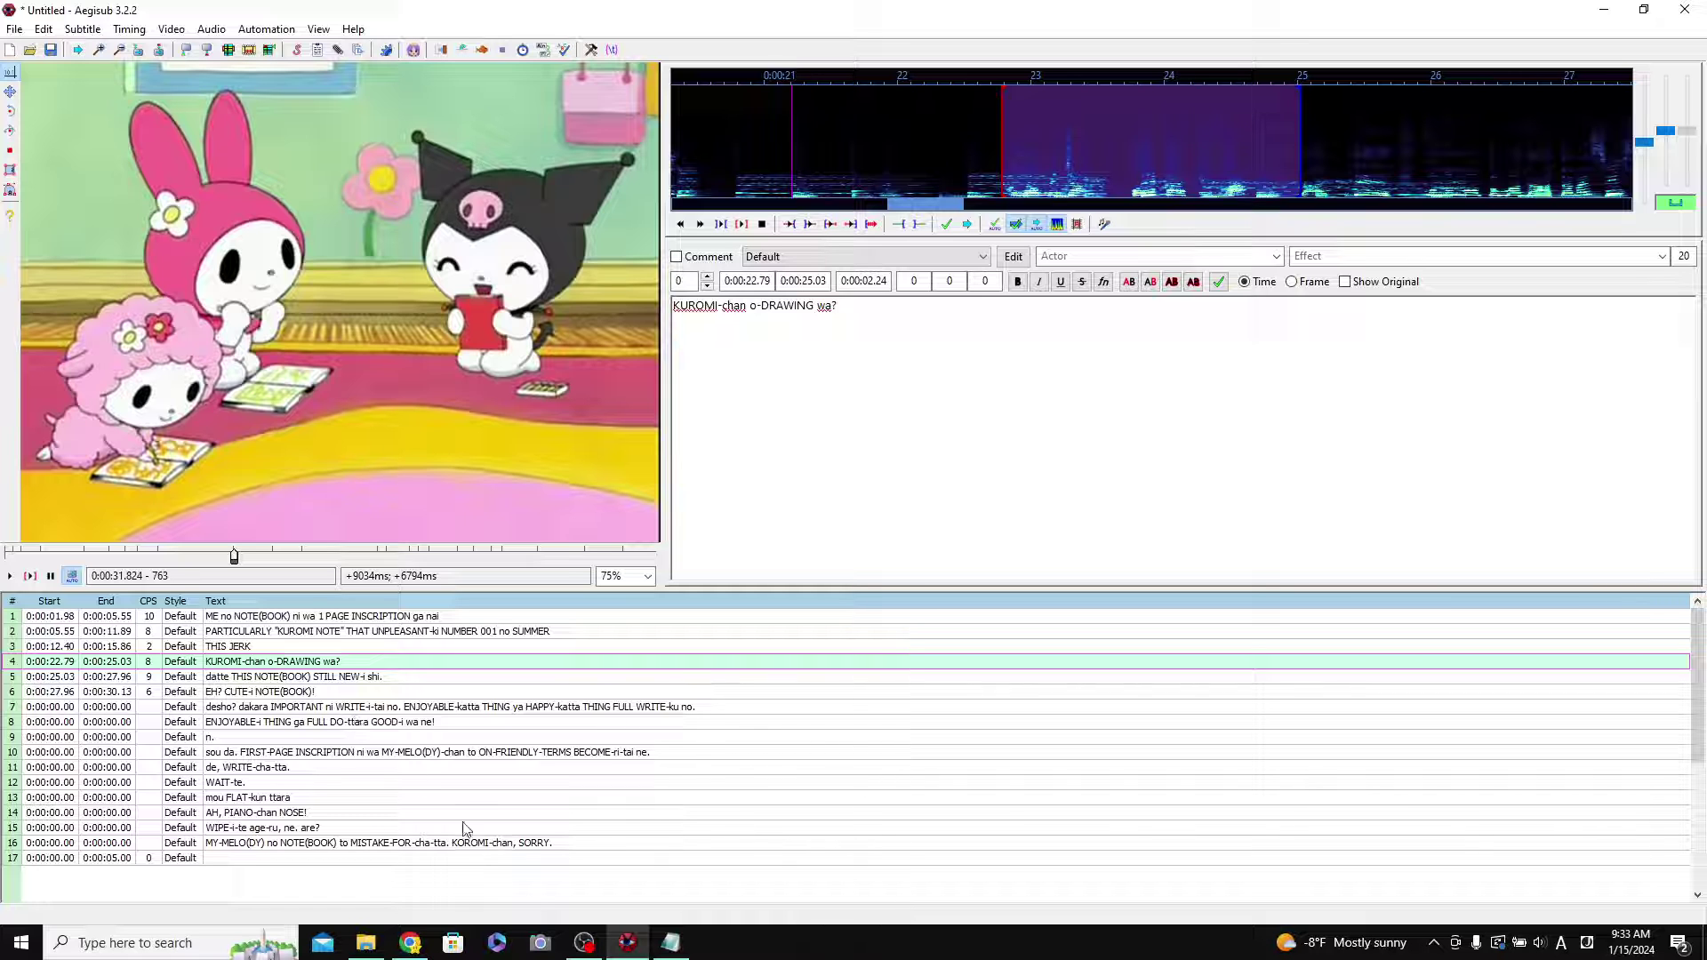
pyautogui.click(587, 935)
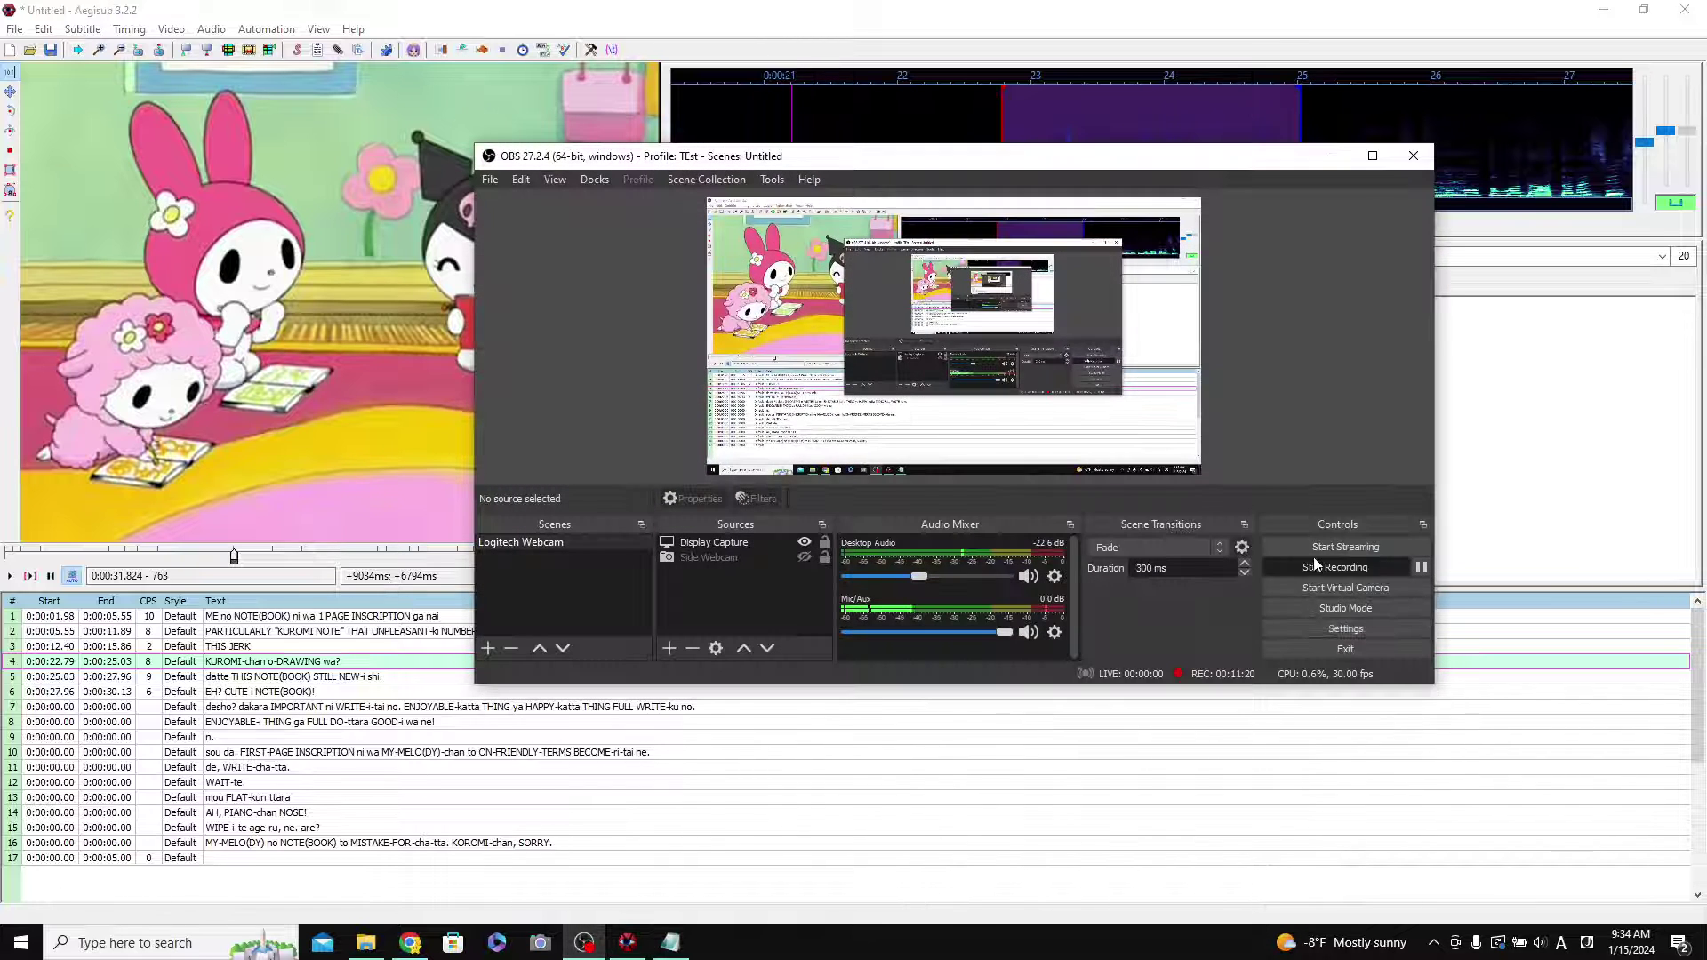